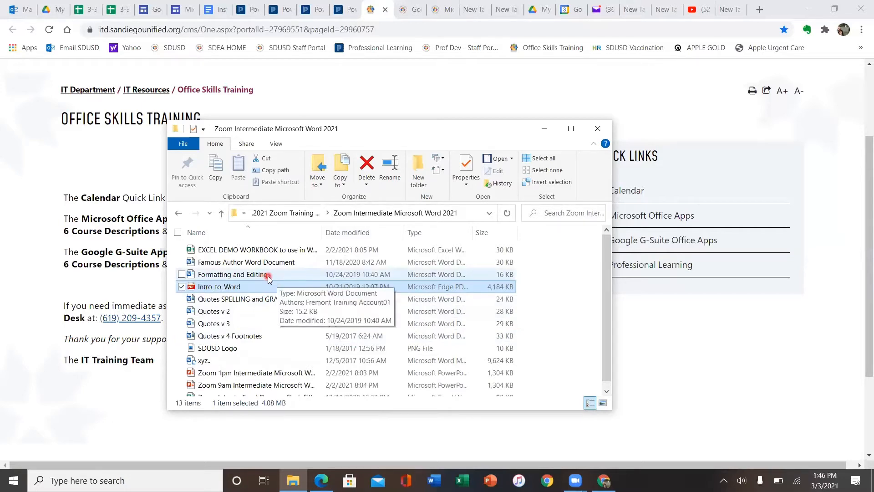
# Open the Word document Formatting and Editing from the Zoom Intermediate Microsoft Word 2021 folder.
pyautogui.doubleClick(264, 275)
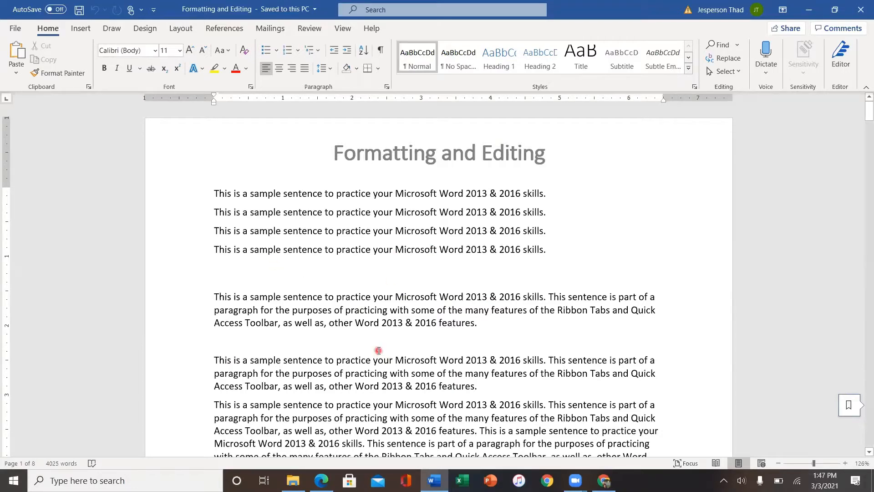
# Look through the sample sentences and paragraphs on the first two pages of the document.
pyautogui.scroll(-6, 512, 366)
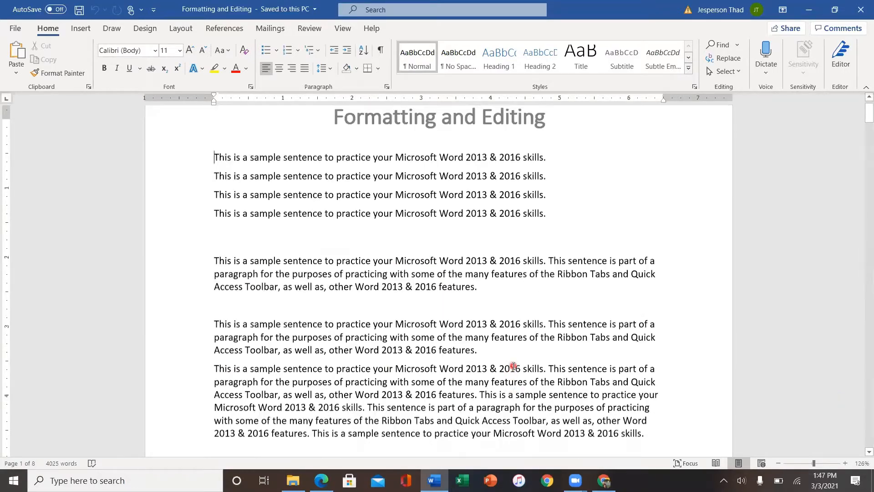
pyautogui.scroll(-4, 511, 367)
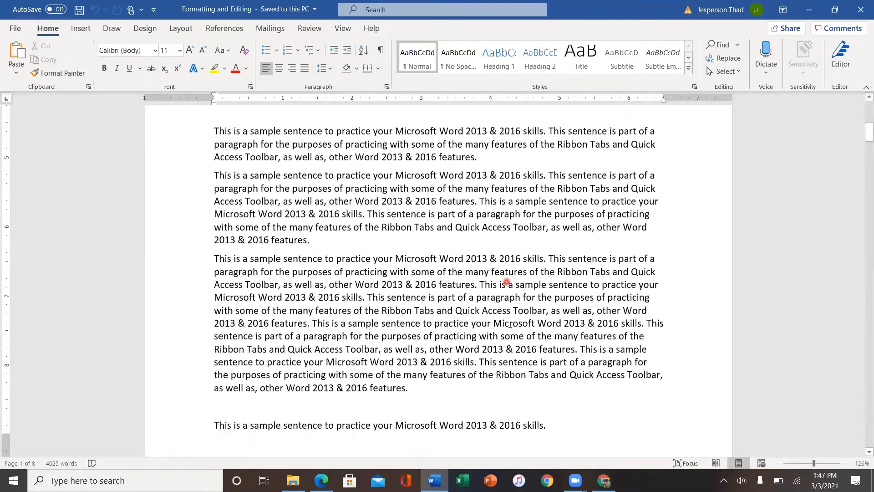
pyautogui.scroll(-2, 507, 334)
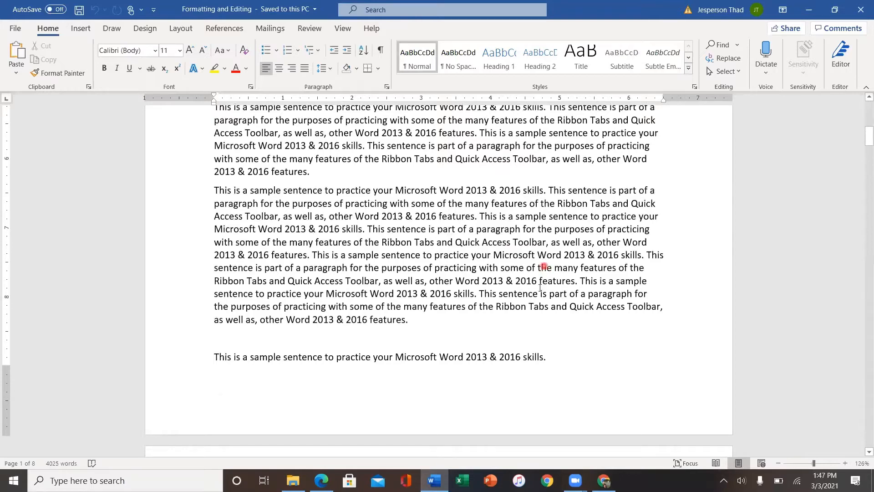
pyautogui.scroll(-10, 527, 306)
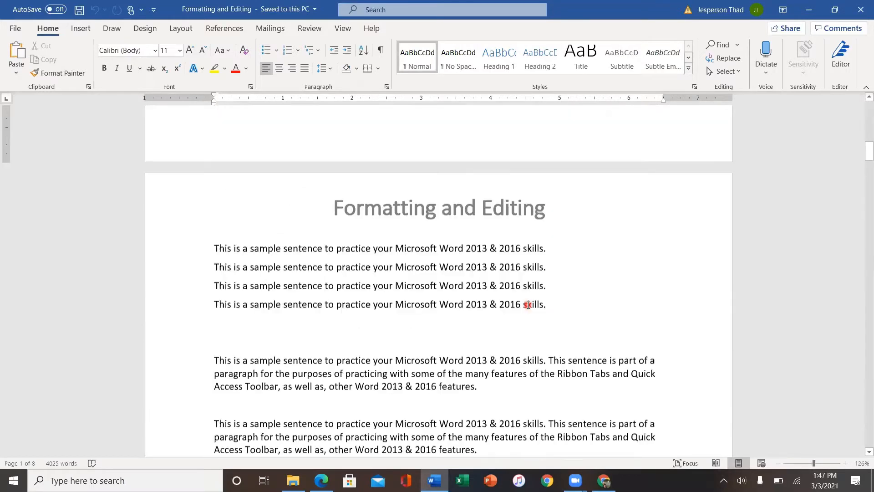
pyautogui.scroll(-2, 528, 304)
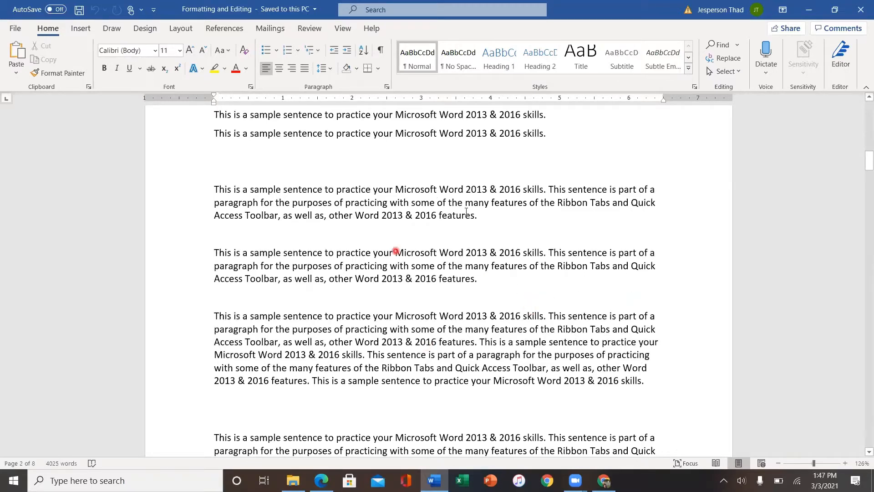
pyautogui.click(487, 320)
pyautogui.moveTo(860, 163); pyautogui.dragTo(860, 162)
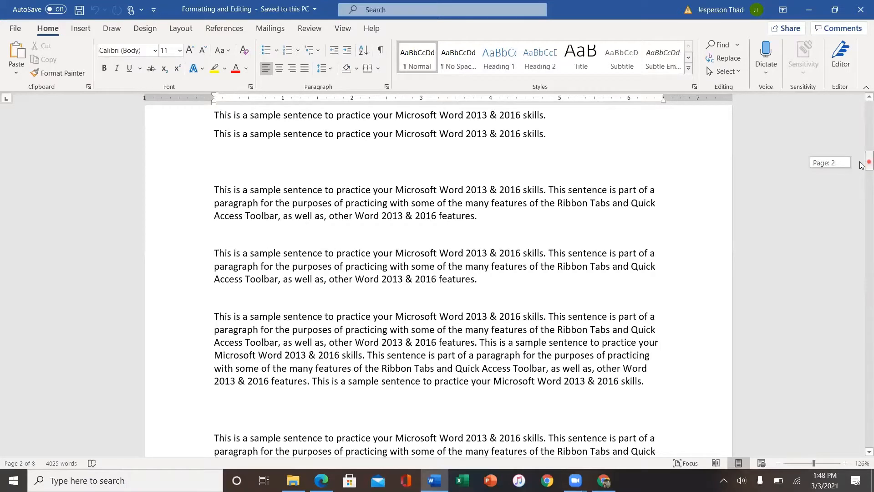
pyautogui.scroll(-2, 532, 237)
pyautogui.scroll(3, 532, 237)
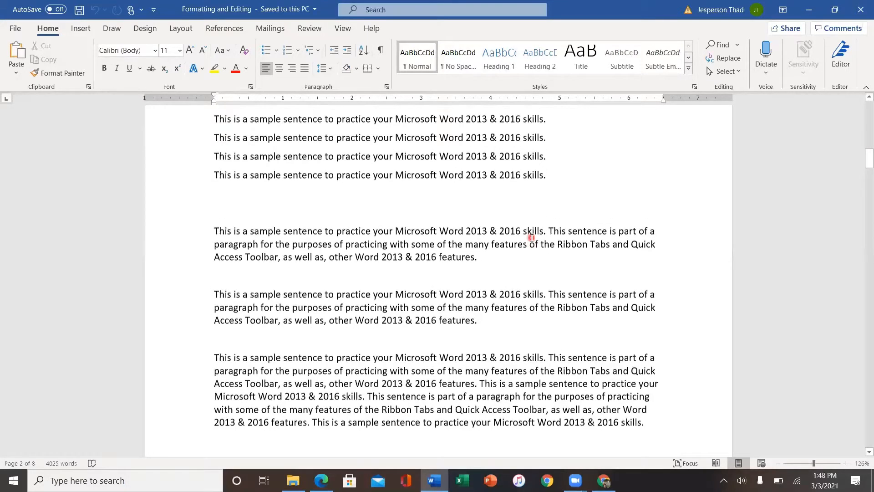
pyautogui.scroll(3, 531, 237)
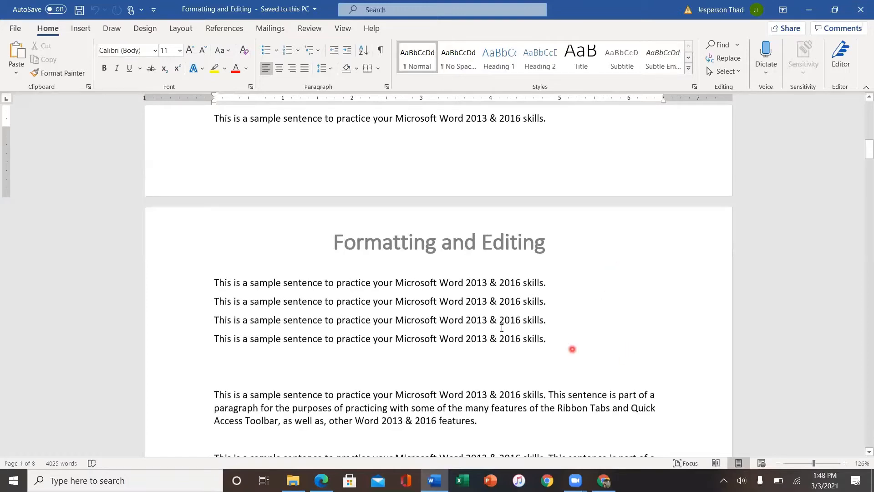
pyautogui.scroll(-1, 346, 324)
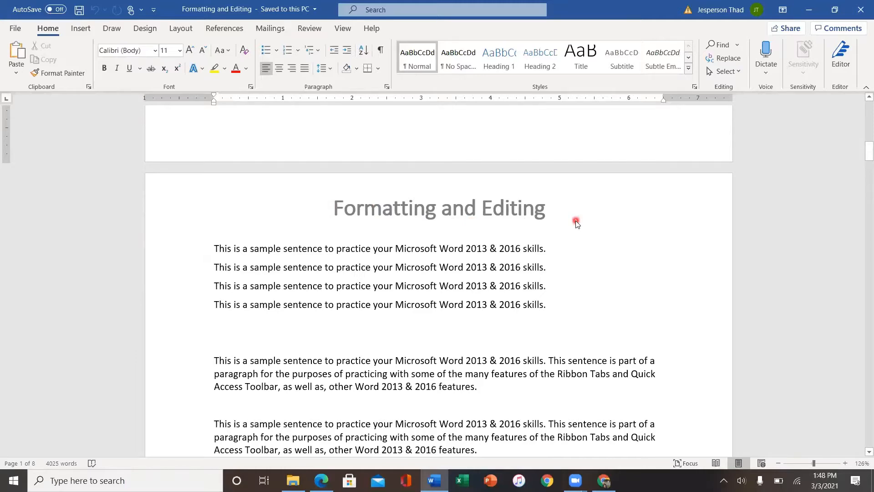
pyautogui.scroll(-3, 380, 242)
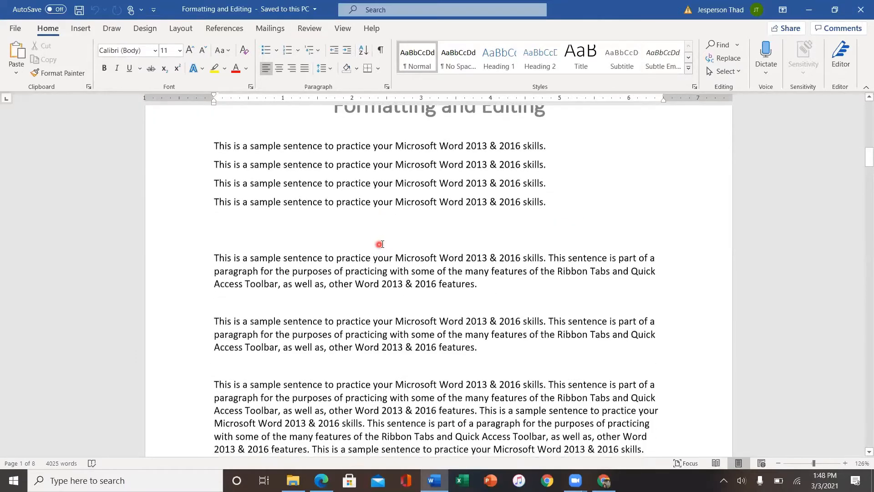
pyautogui.scroll(8, 381, 241)
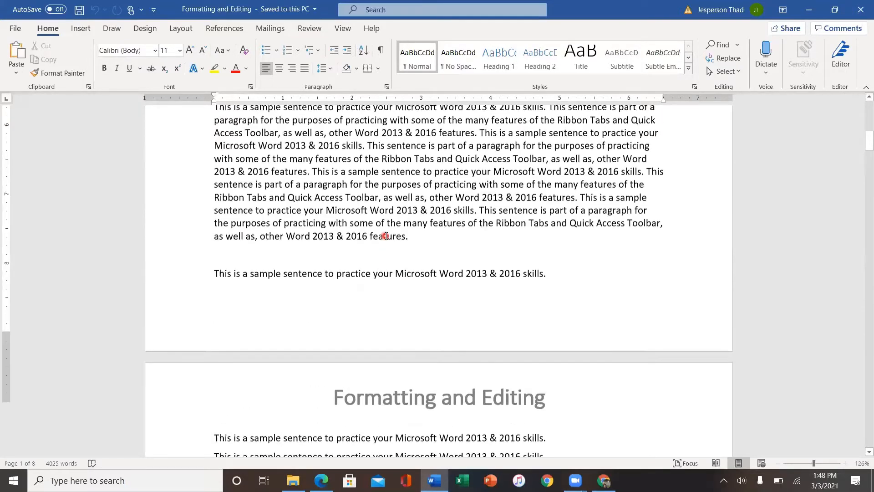
pyautogui.scroll(10, 385, 236)
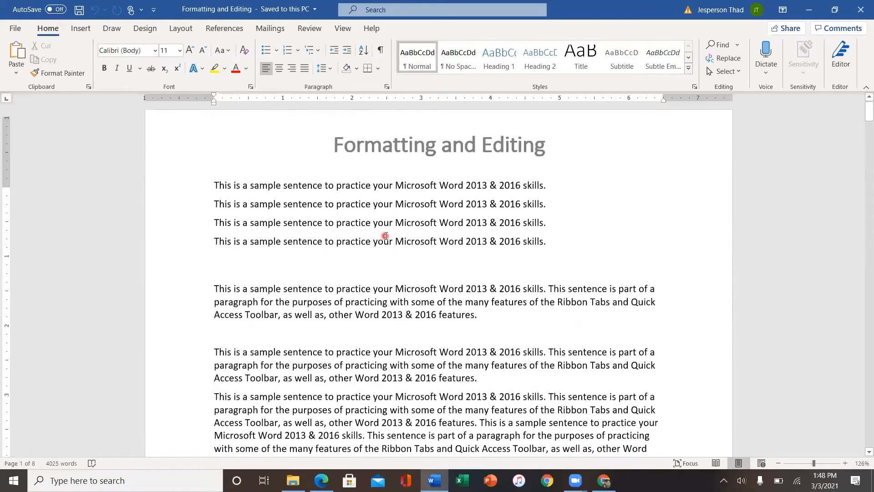
pyautogui.scroll(1, 385, 236)
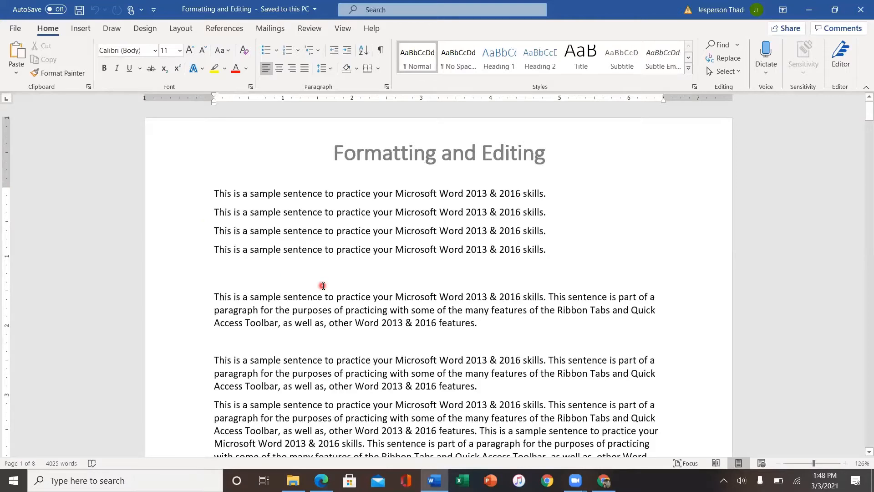
pyautogui.scroll(-10, 323, 286)
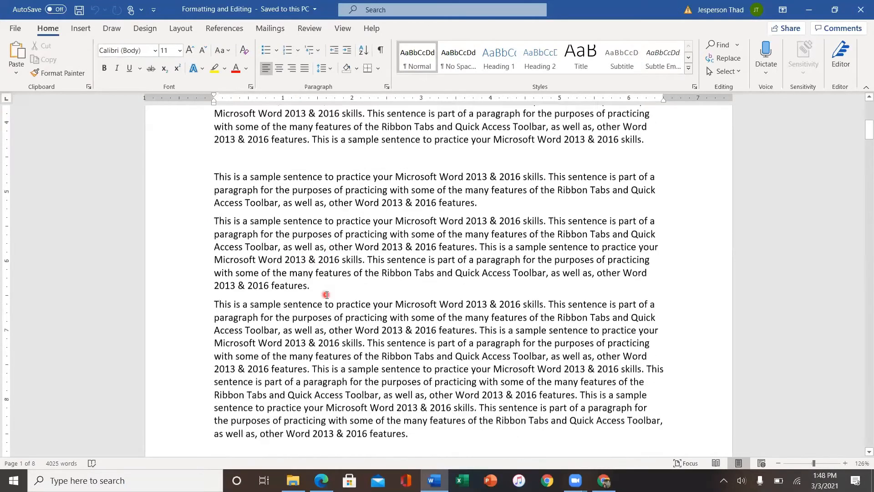
pyautogui.scroll(-4, 327, 295)
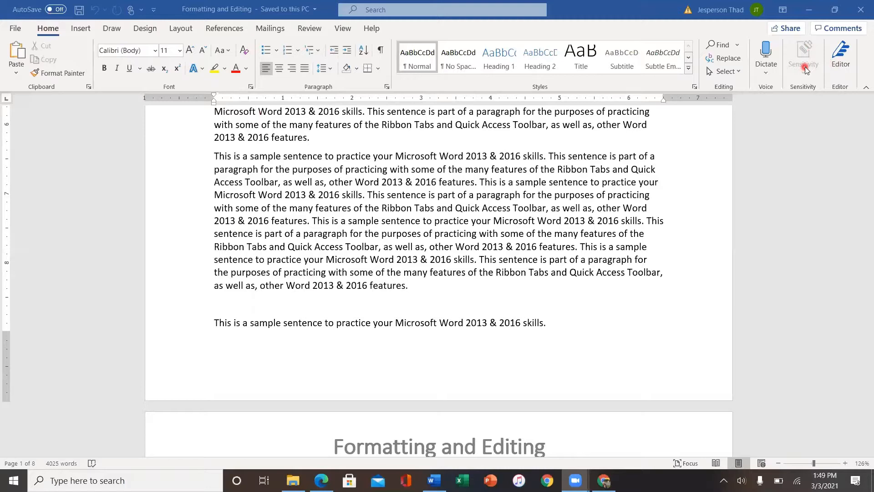
# Copy the word "sample" from the first sentence of page one's longest paragraph and look at the available fonts.
pyautogui.doubleClick(270, 158)
pyautogui.click(54, 59)
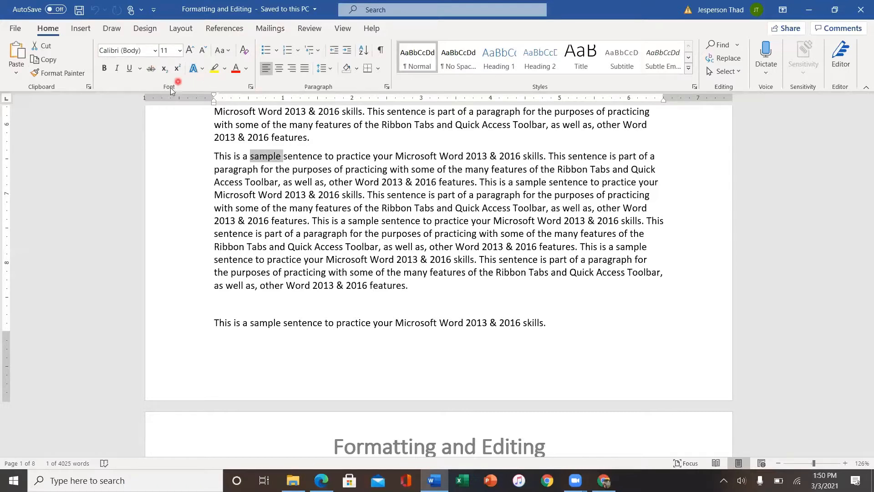
pyautogui.click(155, 51)
pyautogui.click(155, 52)
# Look up the help topics on drawing shapes and close the help.
pyautogui.click(79, 31)
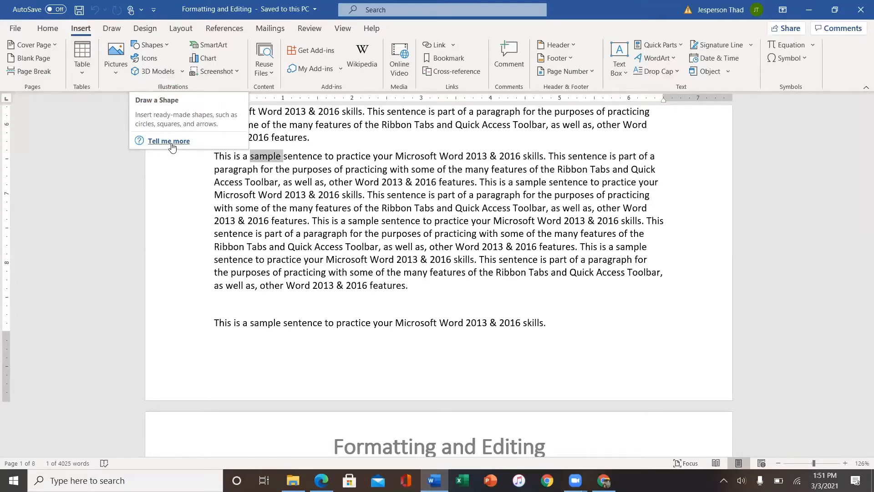
pyautogui.click(207, 46)
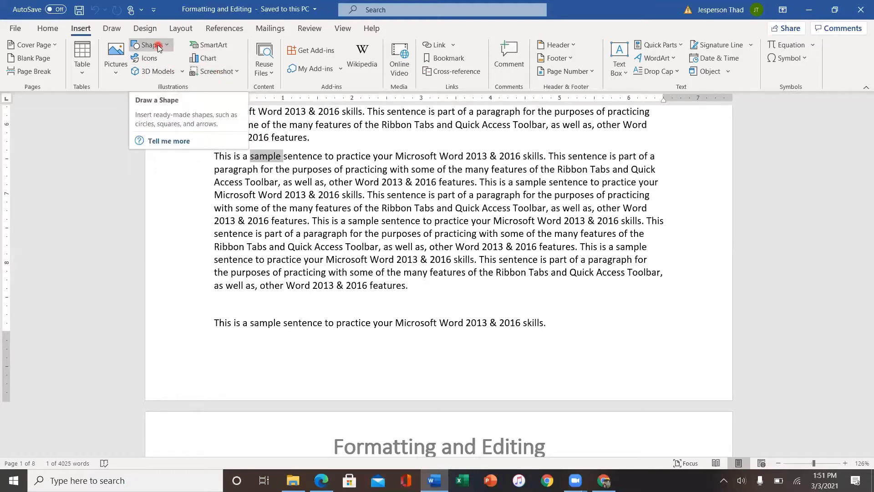
pyautogui.click(165, 141)
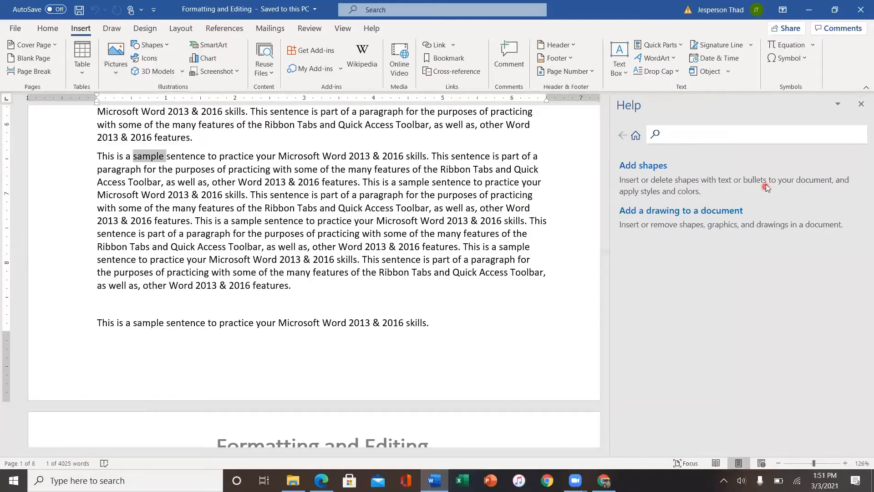
pyautogui.click(862, 105)
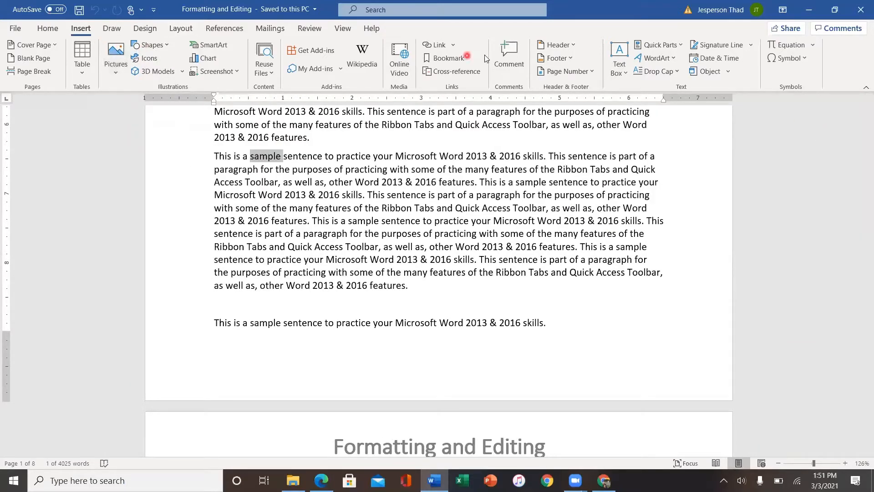
# Examine the commands offered for drawing, design, page layout, references, mailings, reviewing and document views.
pyautogui.click(110, 33)
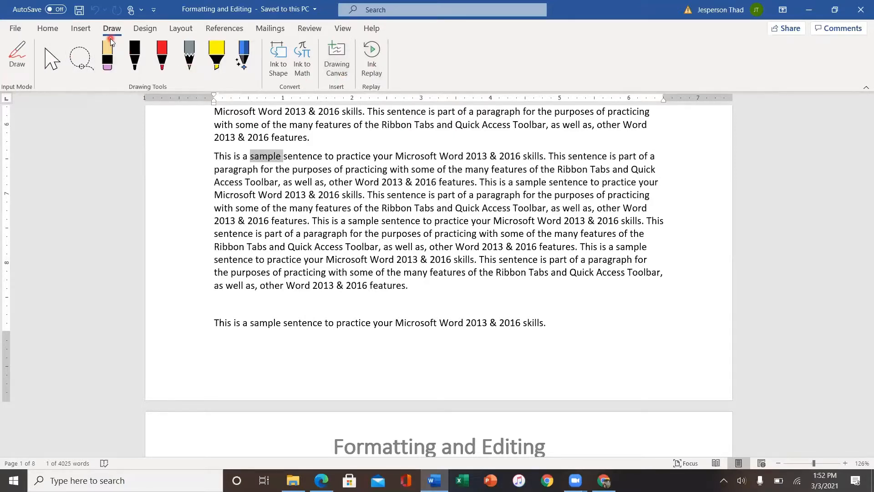
pyautogui.click(145, 29)
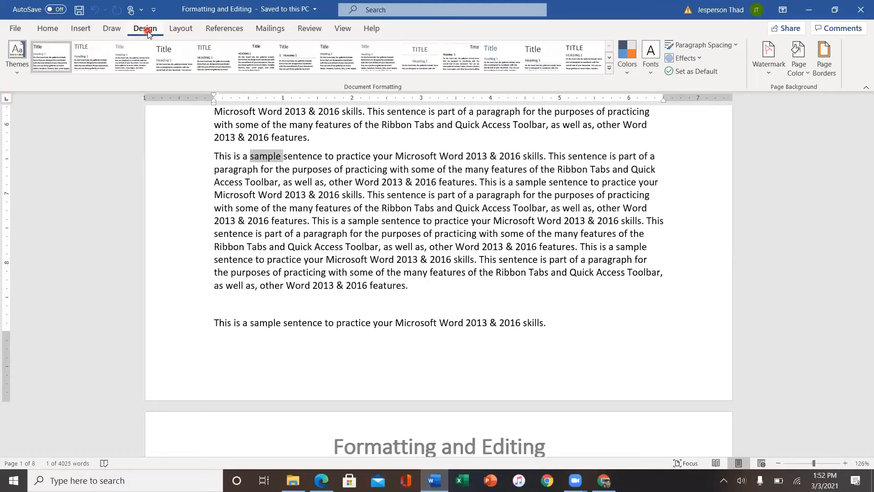
pyautogui.click(180, 30)
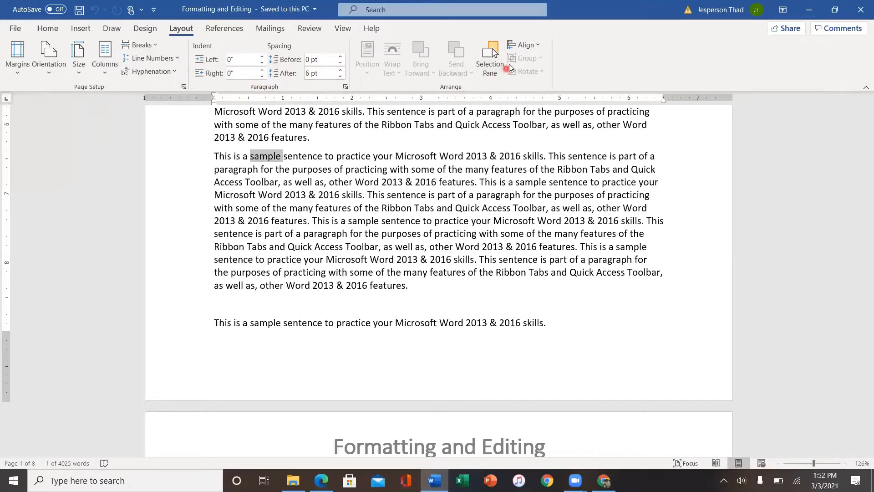
pyautogui.click(226, 32)
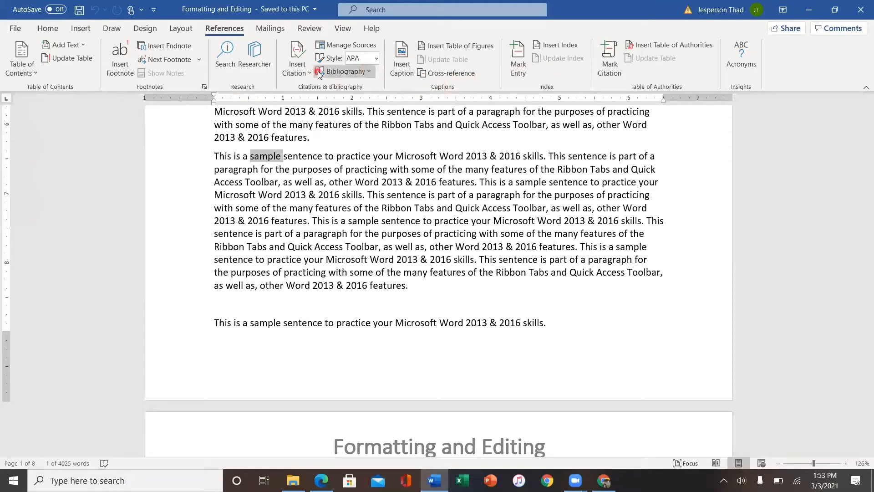
pyautogui.click(271, 29)
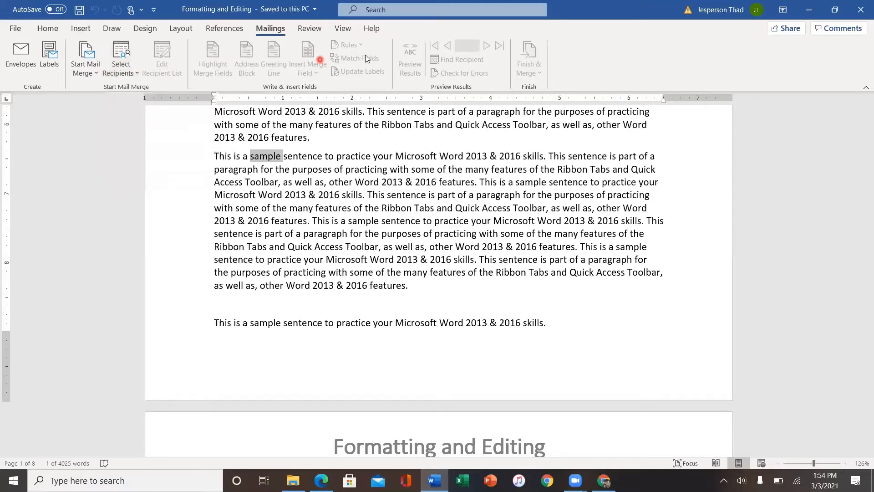
pyautogui.click(303, 30)
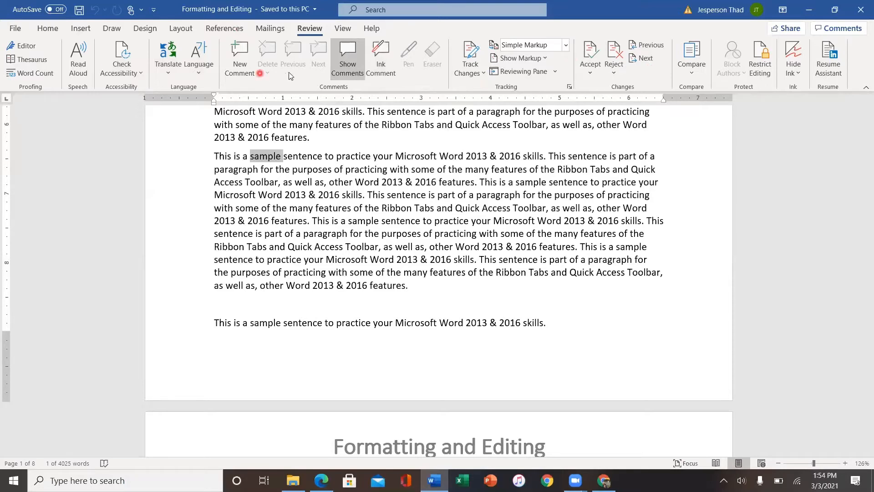
pyautogui.click(344, 29)
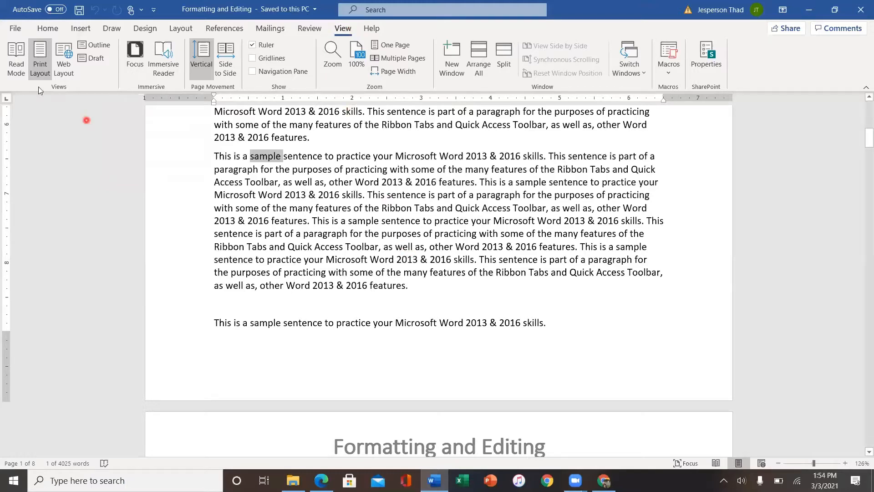
# Hide the rulers around the document and show them again.
pyautogui.scroll(8, 336, 209)
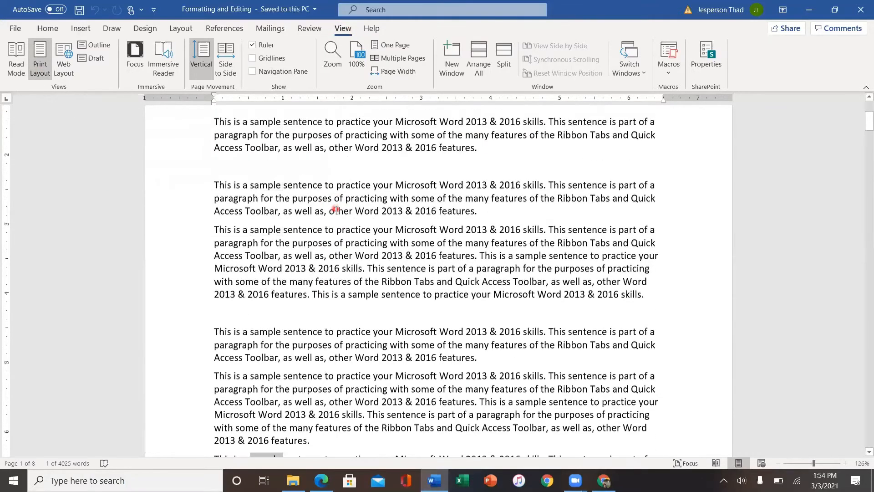
pyautogui.scroll(5, 335, 210)
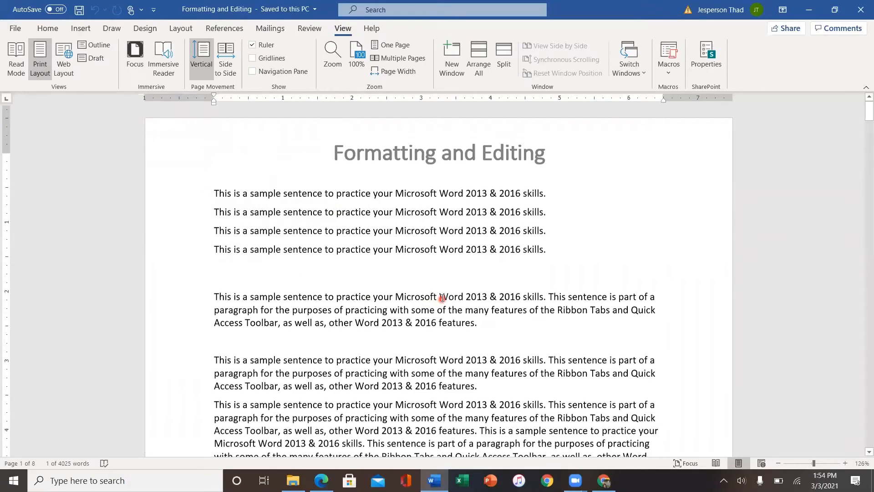
pyautogui.scroll(-3, 439, 298)
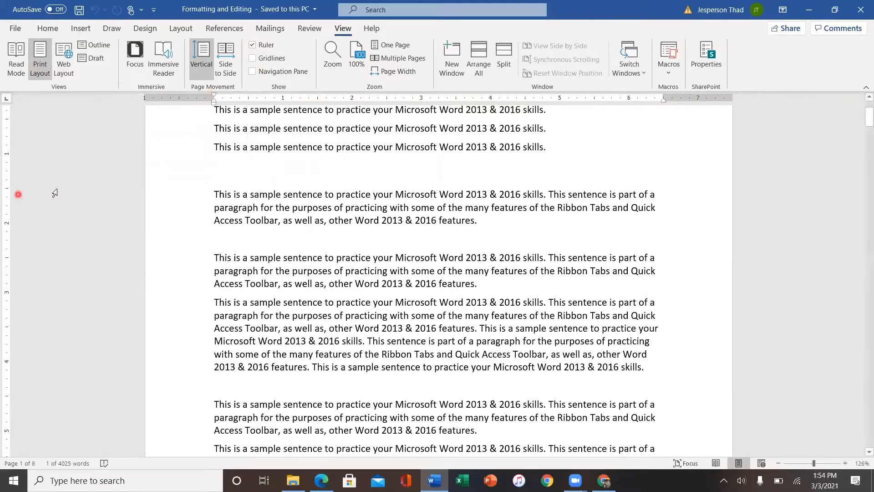
pyautogui.click(267, 46)
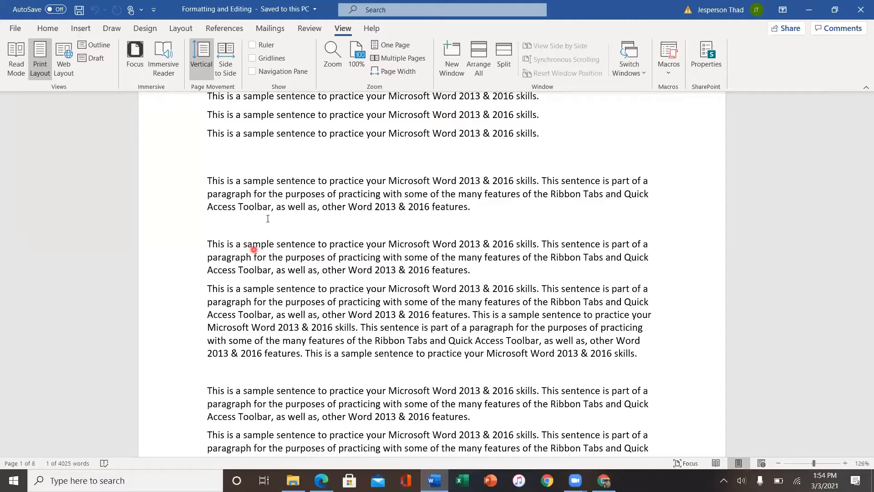
pyautogui.click(259, 45)
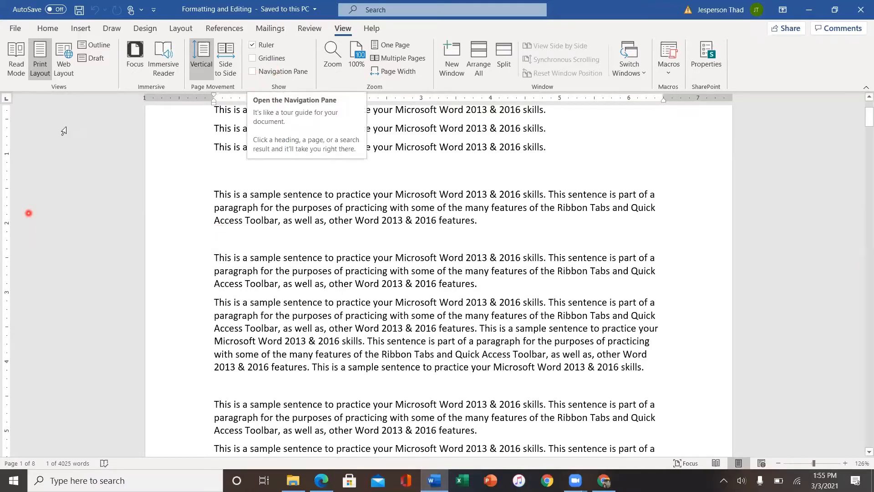
pyautogui.click(304, 322)
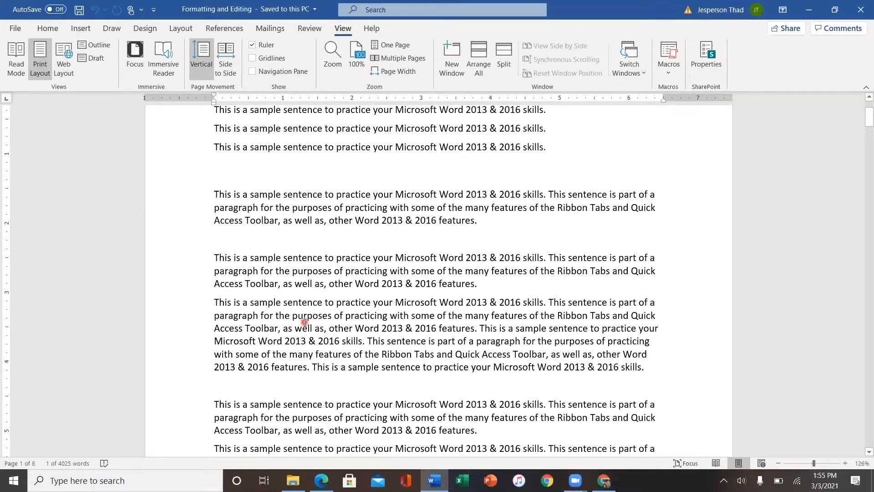
pyautogui.click(366, 322)
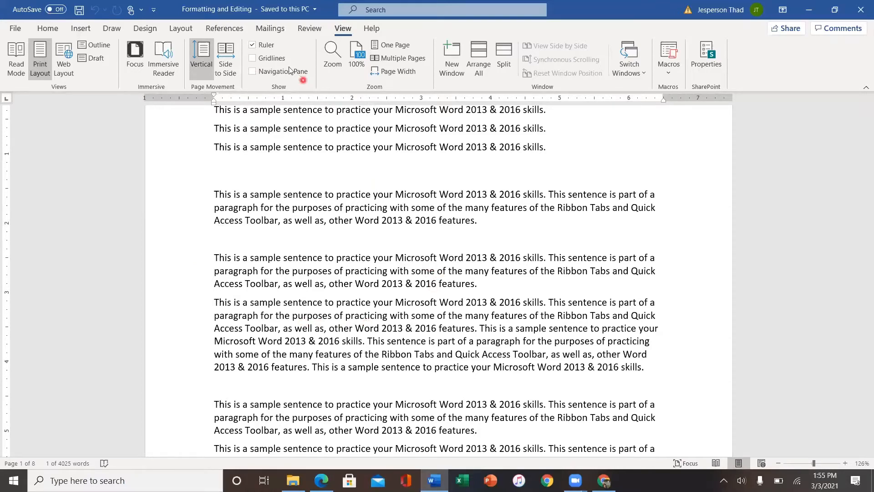
# Show the gridlines over the first page's text area and hide them again.
pyautogui.scroll(2, 417, 321)
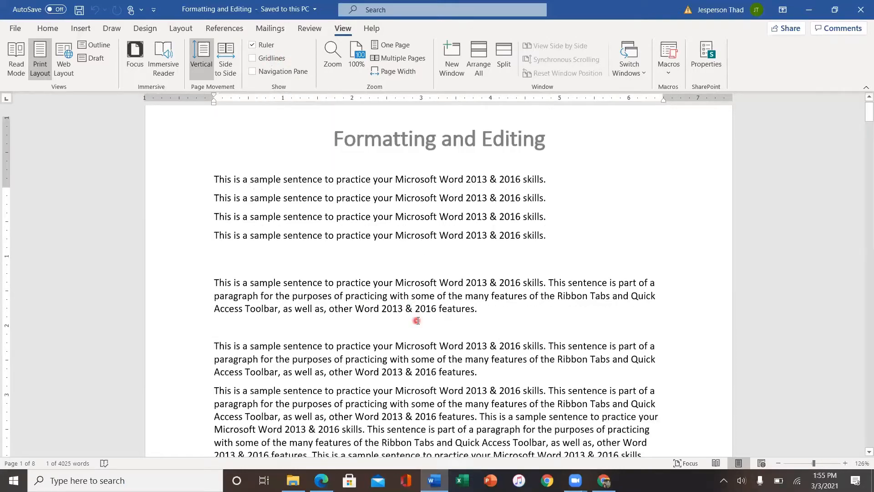
pyautogui.scroll(1, 417, 321)
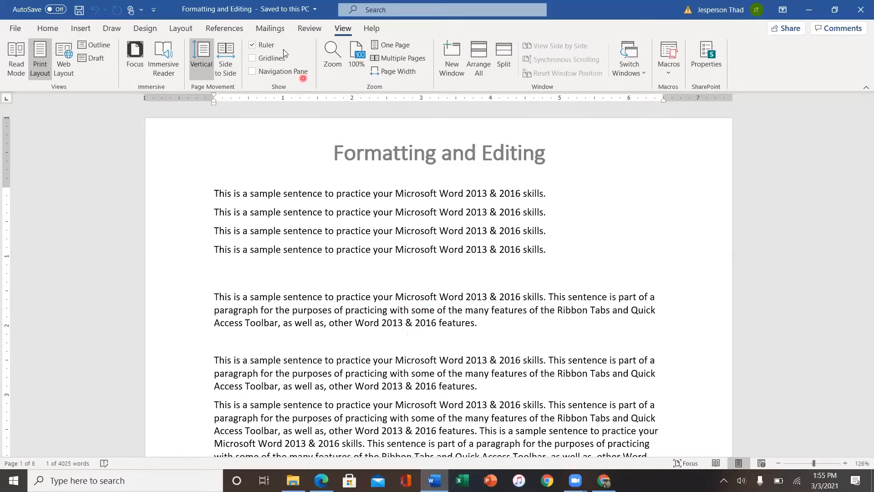
pyautogui.click(253, 58)
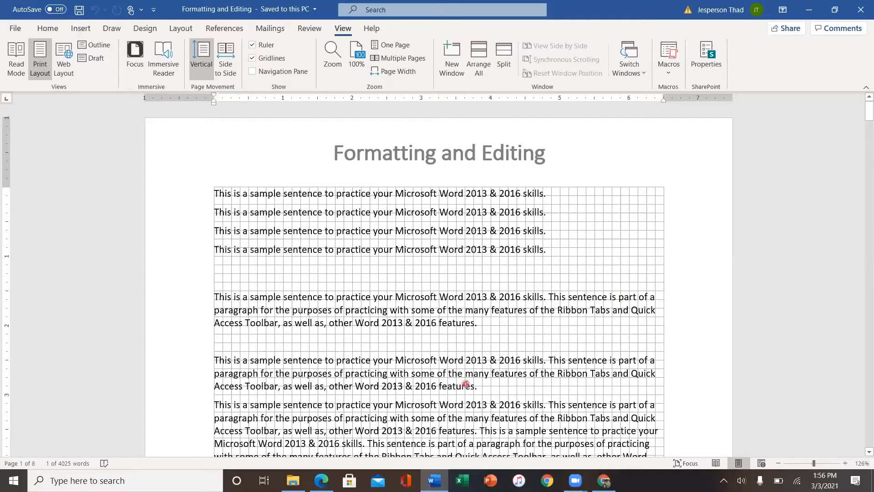
pyautogui.click(266, 58)
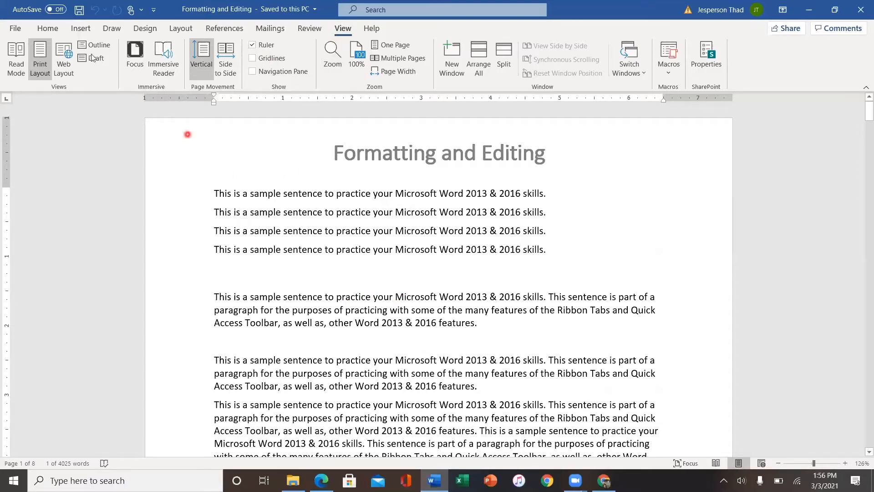
# Display the home commands and select the words "Microsoft Word" in the first multi-line paragraph.
pyautogui.click(47, 29)
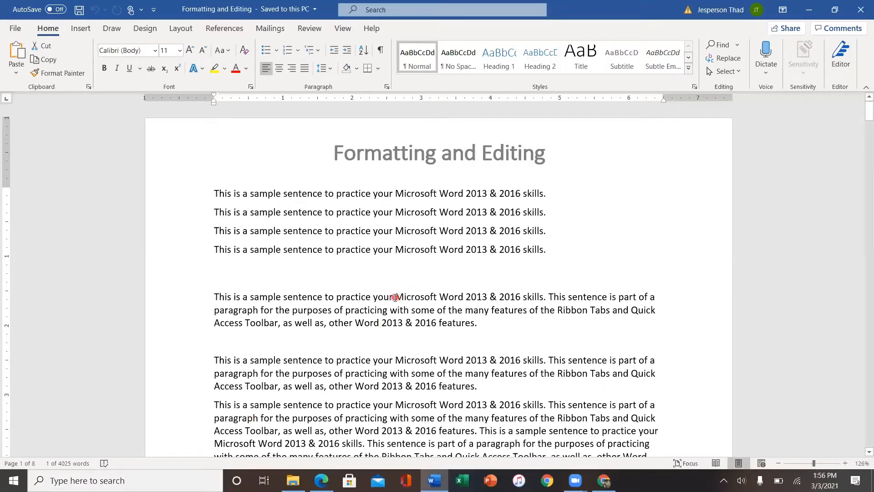
pyautogui.moveTo(395, 297); pyautogui.dragTo(463, 301)
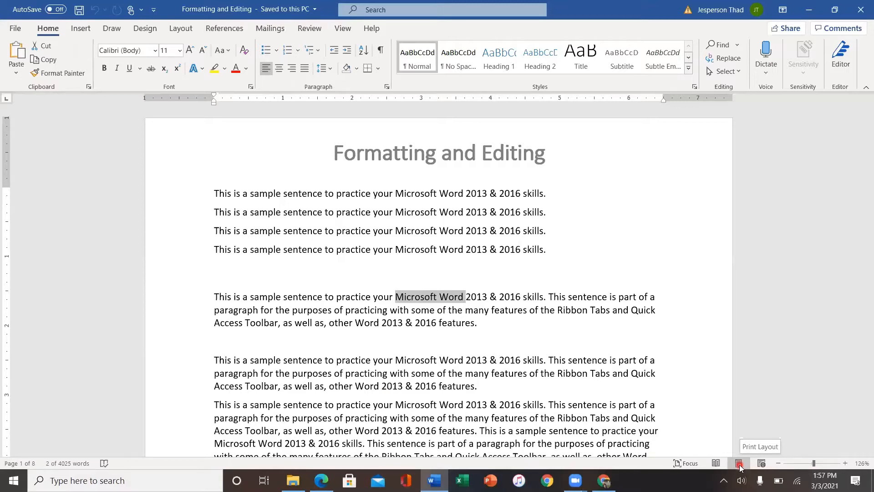
# View the document in Read Mode, look over its view options, and return to Print Layout.
pyautogui.click(716, 464)
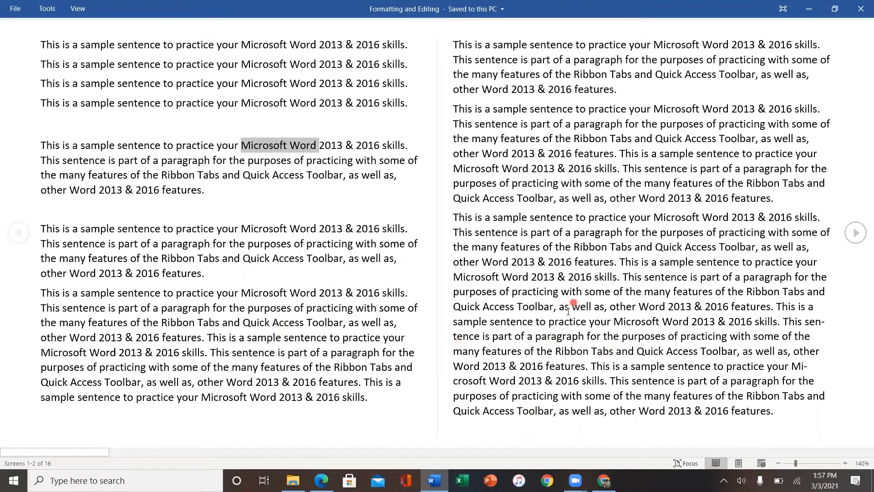
pyautogui.click(78, 9)
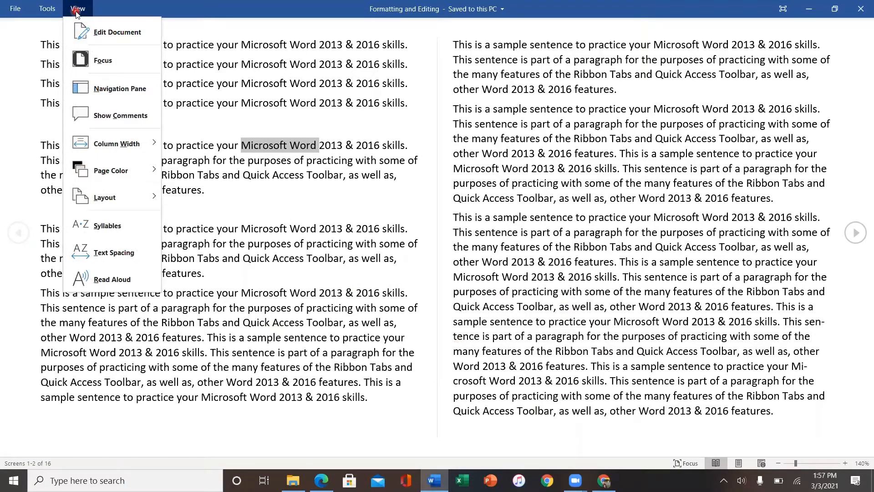
pyautogui.click(78, 30)
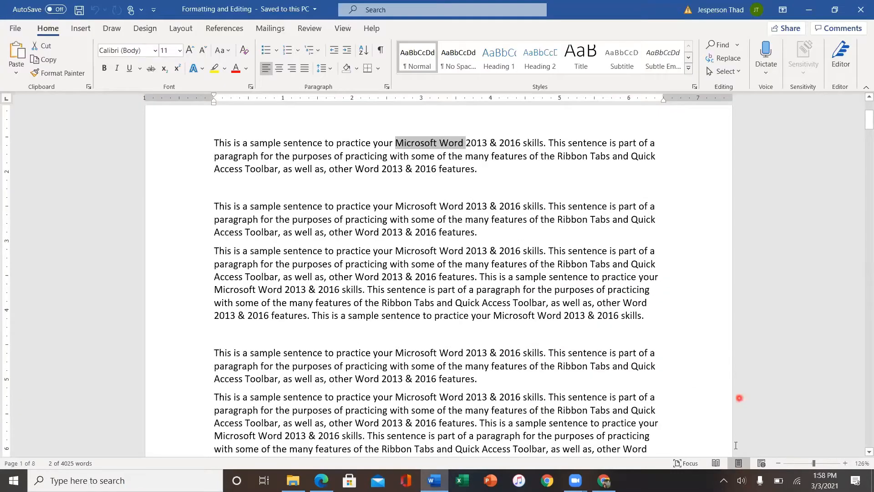
pyautogui.click(716, 463)
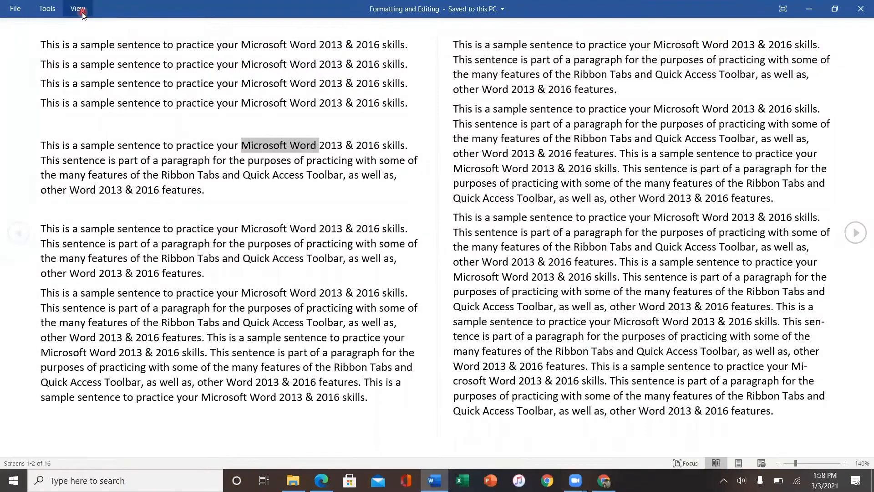
pyautogui.click(738, 464)
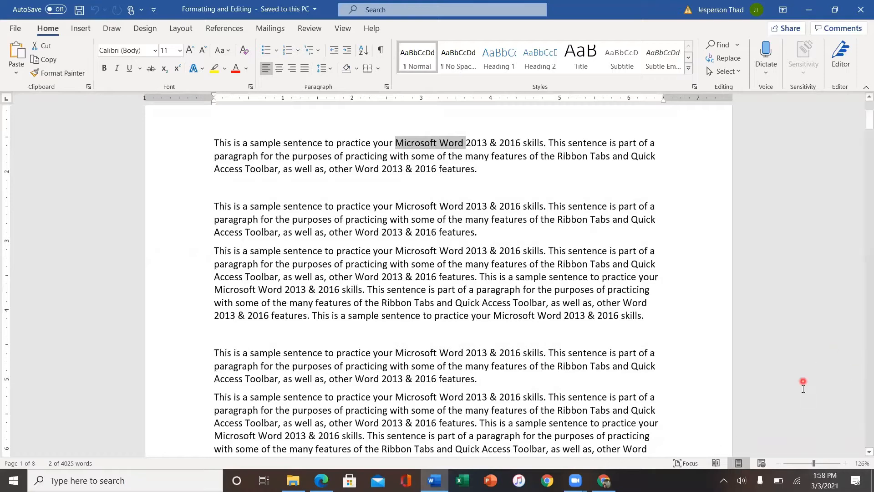
# Zoom the document out in steps to 80% and back in to 120%.
pyautogui.click(779, 463)
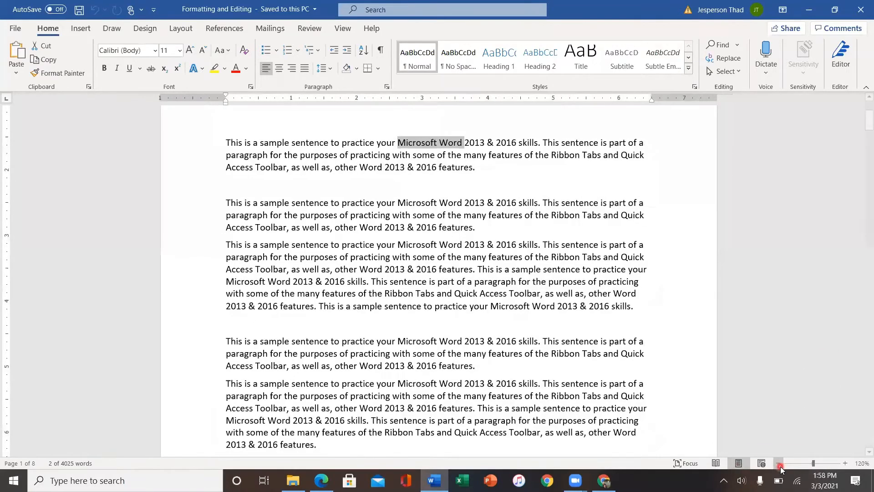
pyautogui.click(779, 463)
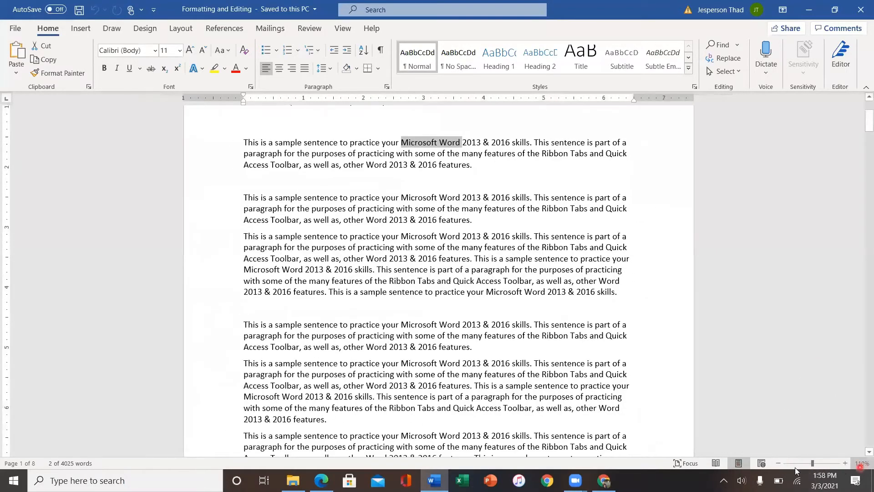
pyautogui.click(777, 464)
pyautogui.click(777, 463)
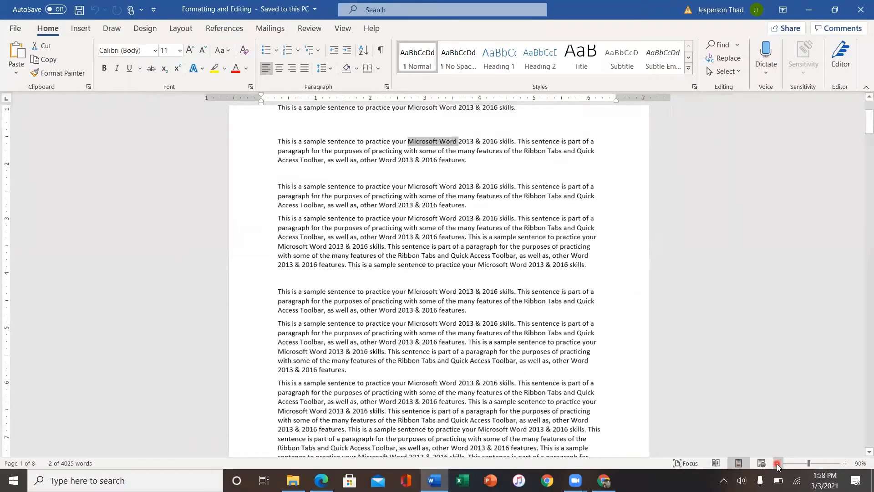
pyautogui.click(776, 463)
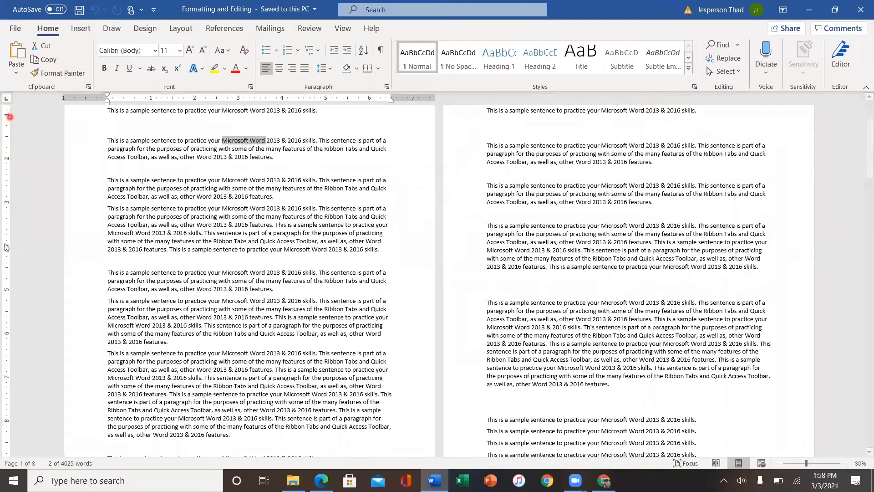
pyautogui.click(845, 464)
pyautogui.click(845, 463)
pyautogui.click(845, 464)
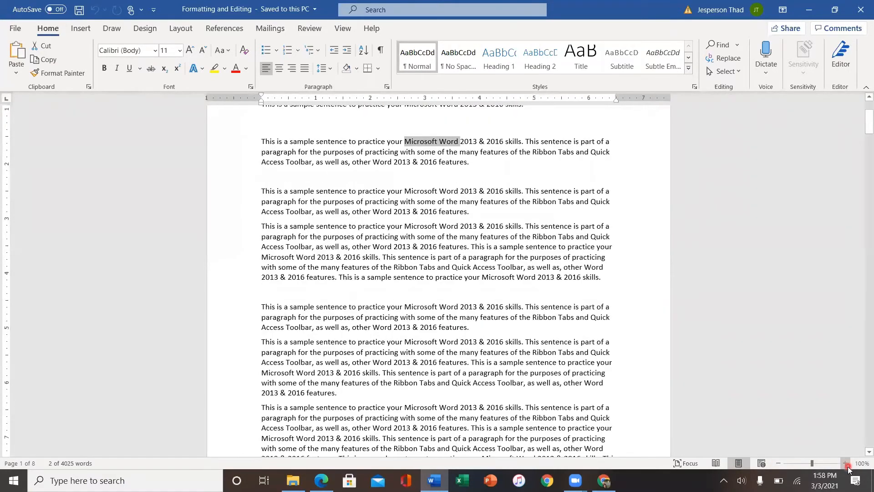
pyautogui.click(845, 463)
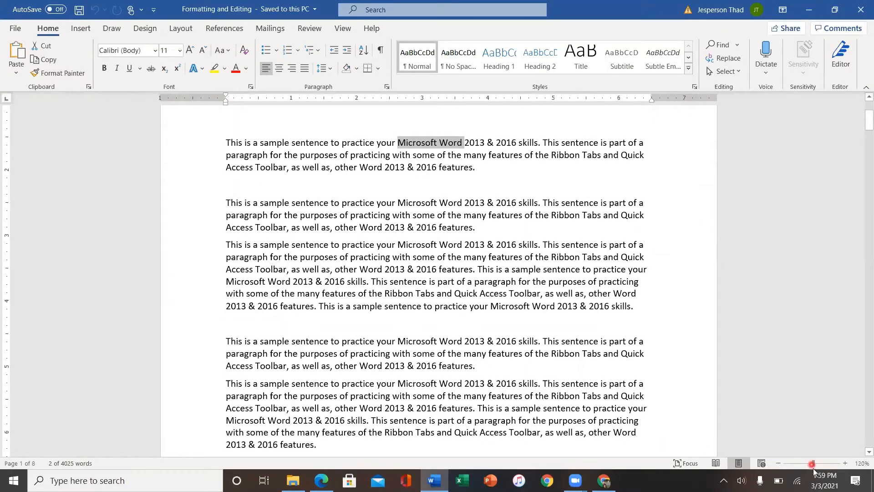
# Reduce the document zoom to 65% and enlarge it again to about 99%.
pyautogui.moveTo(814, 465)
pyautogui.mouseDown()
pyautogui.moveTo(822, 466)
pyautogui.moveTo(803, 469)
pyautogui.mouseUp()
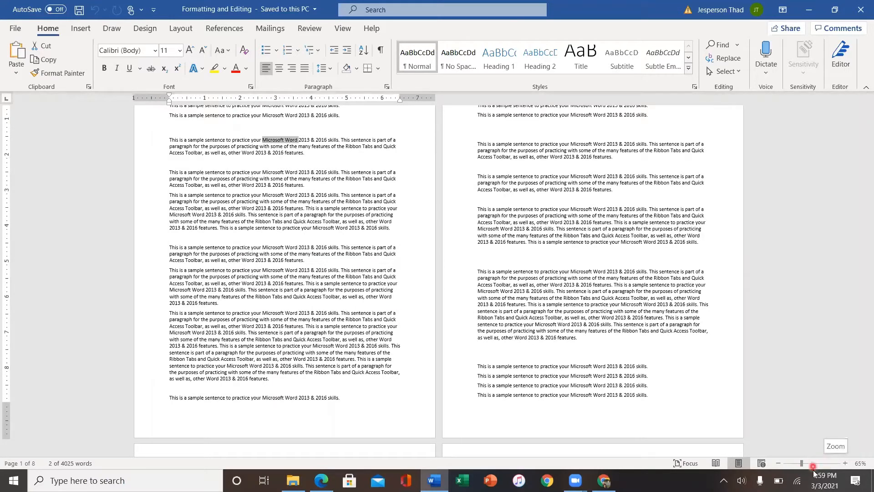
pyautogui.click(811, 464)
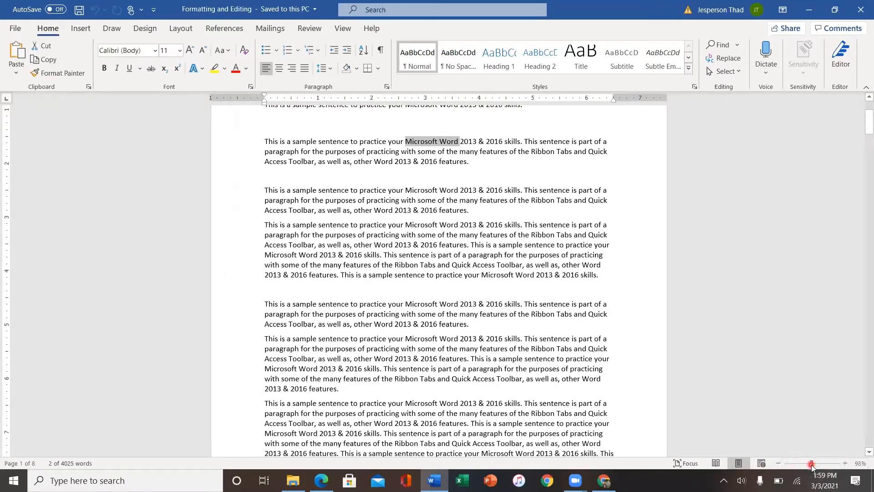
pyautogui.moveTo(813, 464)
pyautogui.mouseDown()
pyautogui.moveTo(821, 465)
pyautogui.moveTo(802, 465)
pyautogui.moveTo(831, 467)
pyautogui.moveTo(794, 467)
pyautogui.moveTo(820, 466)
pyautogui.moveTo(813, 469)
pyautogui.mouseUp()
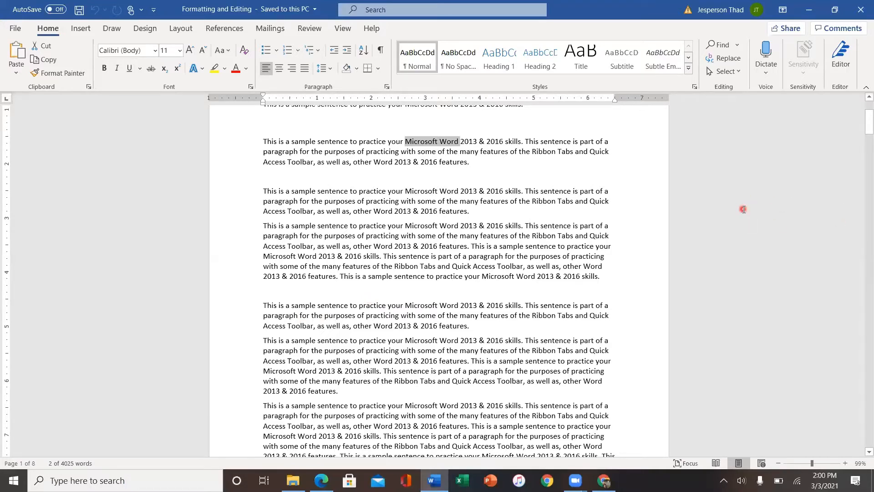
# Zoom the document out to 59% and in again, ending at 129%.
pyautogui.scroll(-2, 743, 210)
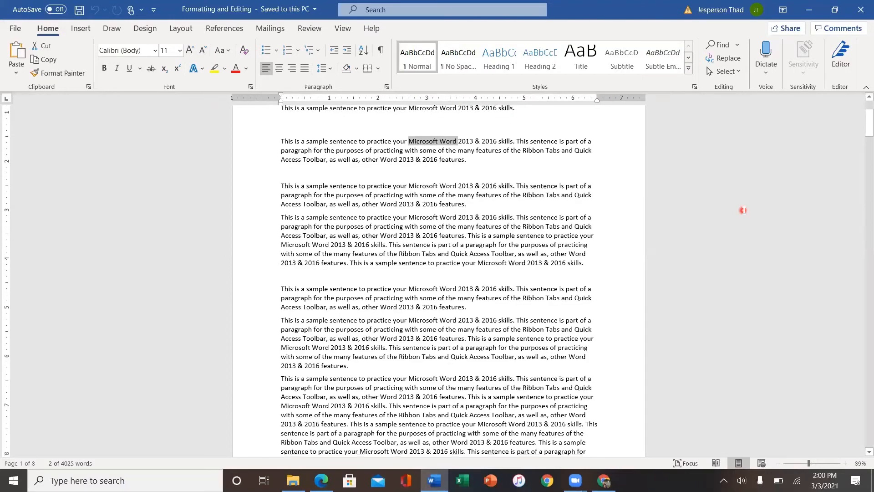
pyautogui.scroll(-1, 743, 210)
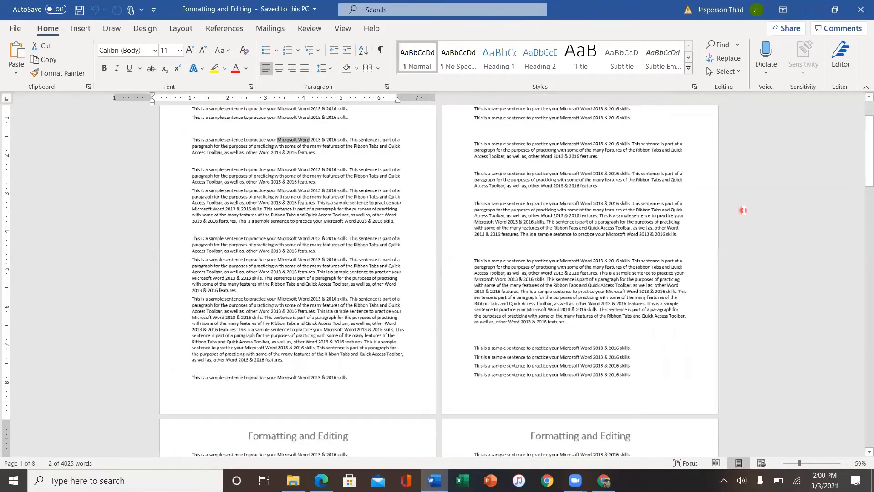
pyautogui.scroll(3, 743, 210)
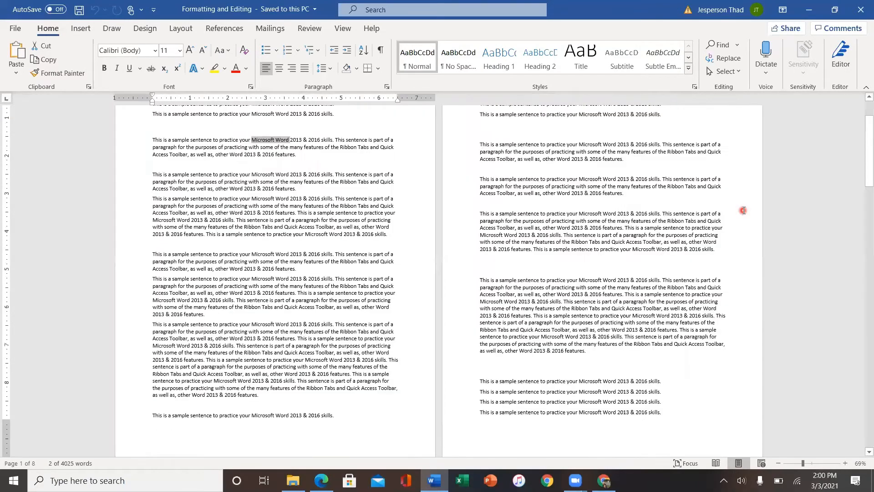
pyautogui.scroll(2, 743, 211)
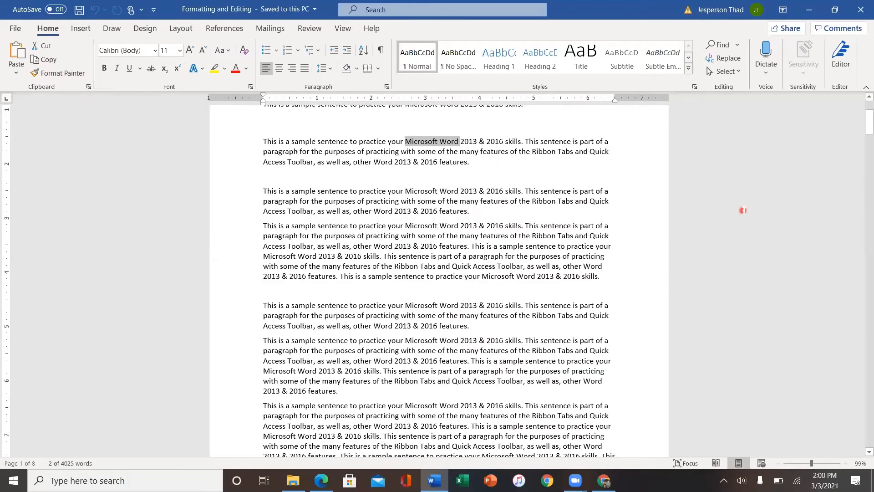
pyautogui.scroll(2, 743, 210)
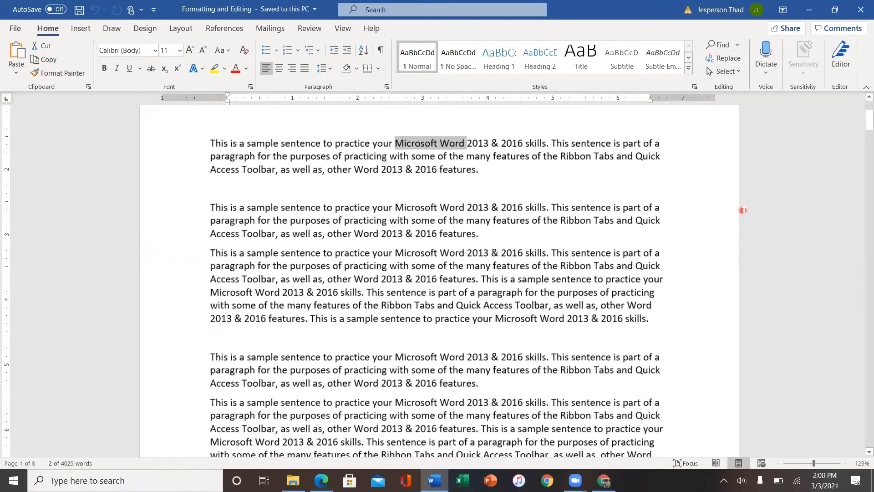
pyautogui.scroll(-3, 745, 210)
pyautogui.scroll(5, 745, 210)
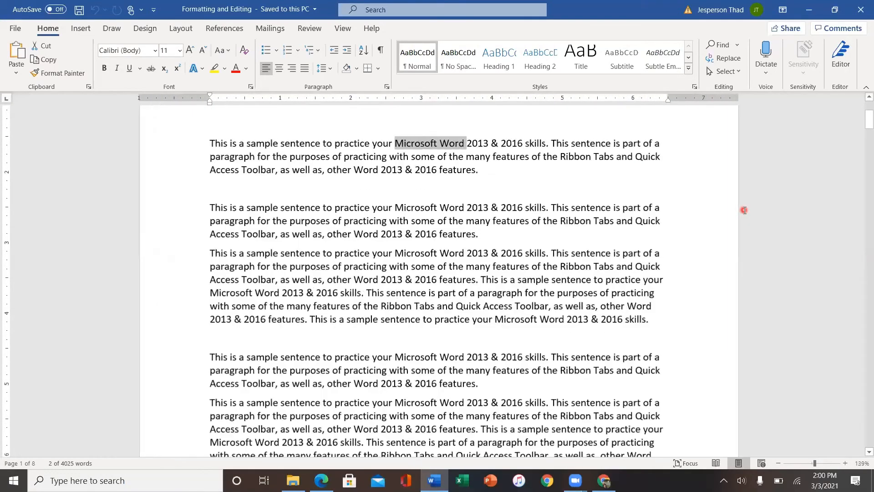
pyautogui.scroll(-2, 745, 211)
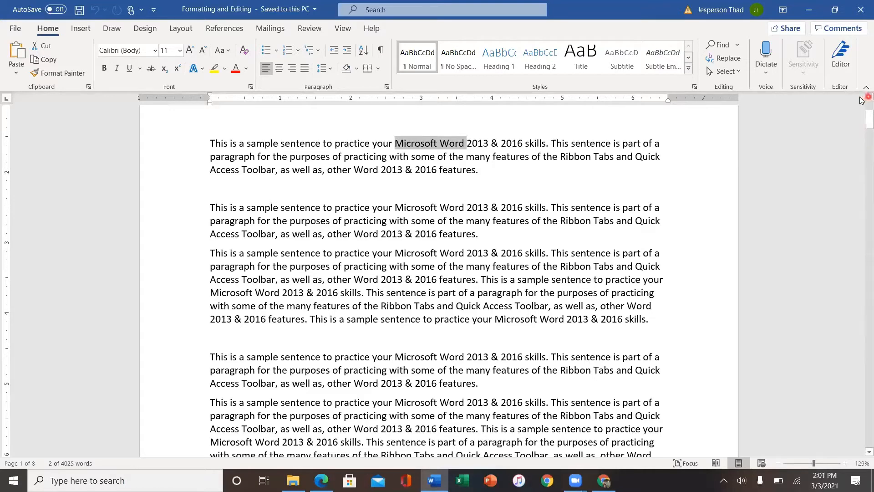
# Browse the document from the title on page one down to the paragraphs on page three.
pyautogui.scroll(5, 862, 100)
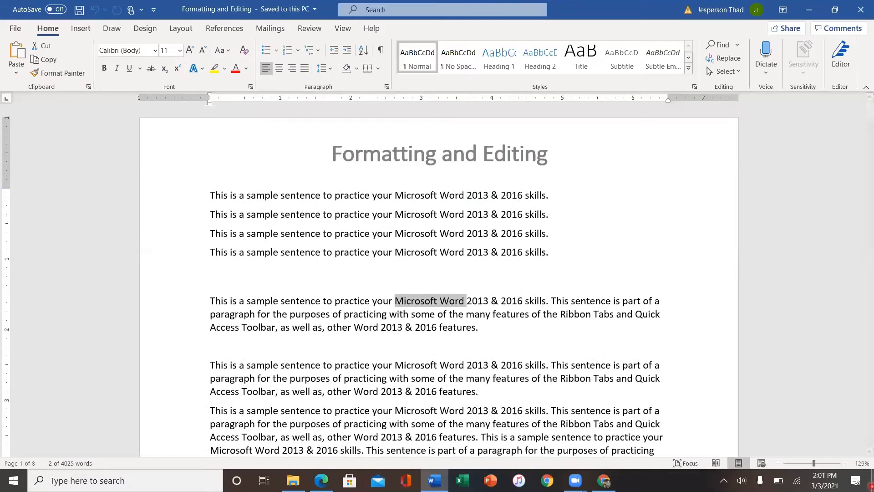
pyautogui.scroll(-6, 860, 456)
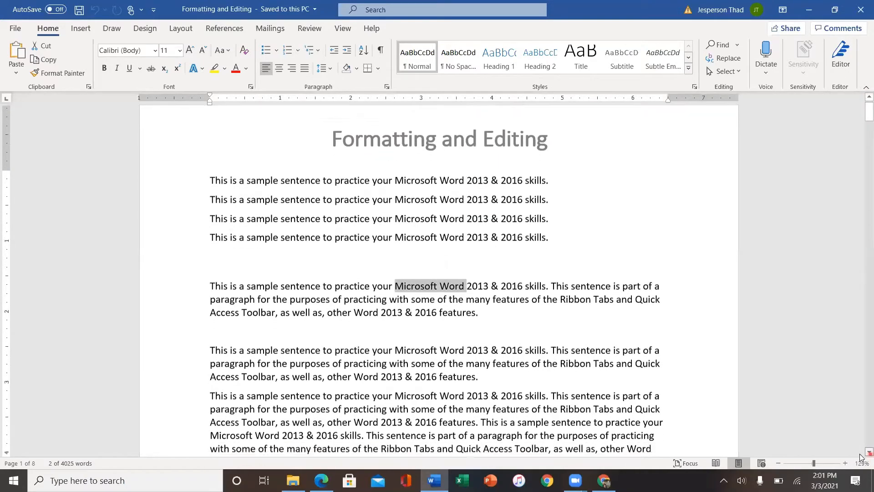
pyautogui.scroll(-2, 860, 457)
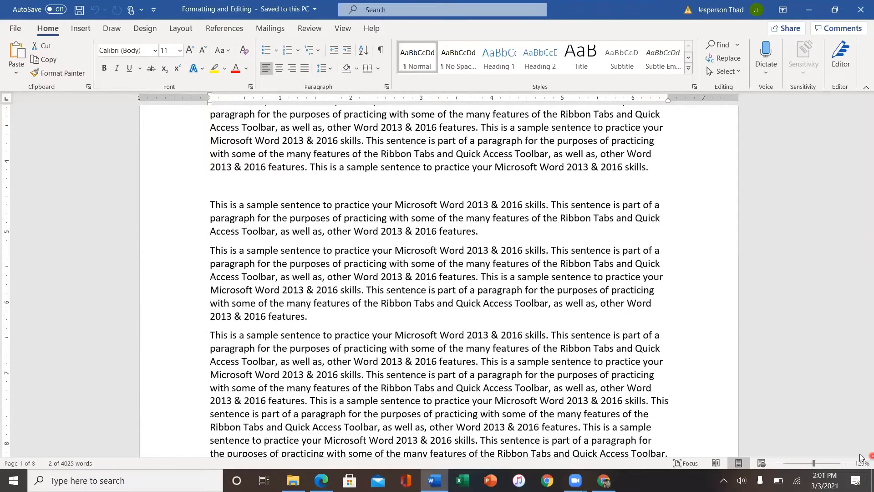
pyautogui.scroll(-2, 860, 456)
pyautogui.scroll(-7, 861, 456)
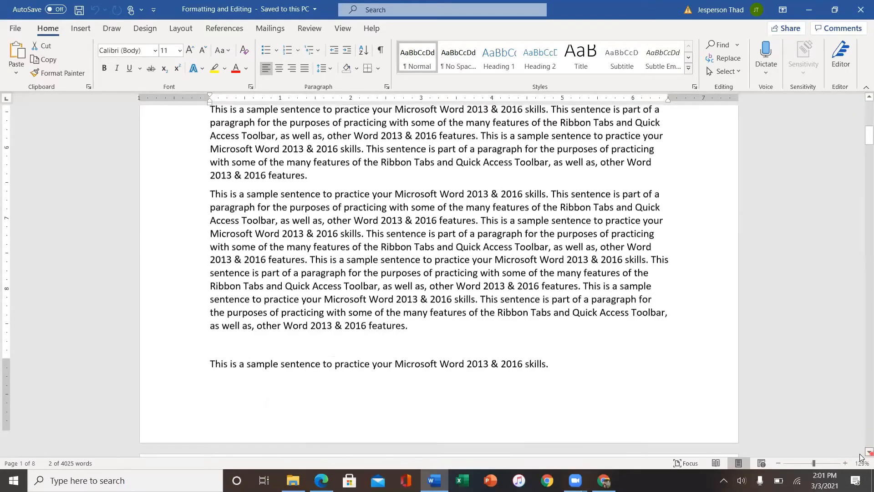
pyautogui.scroll(-3, 860, 457)
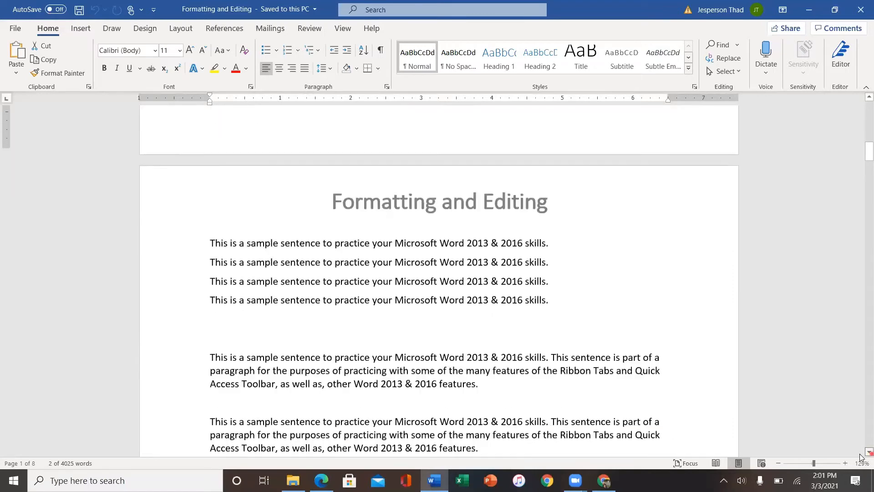
pyautogui.click(814, 288)
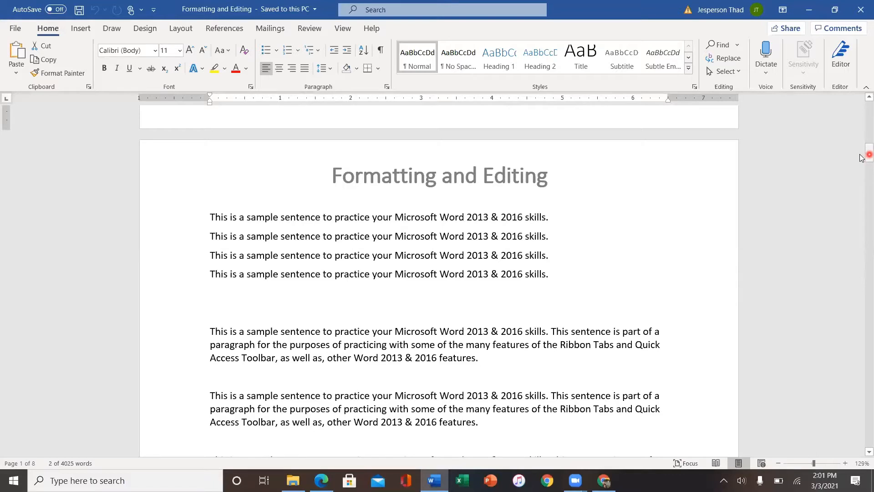
pyautogui.moveTo(861, 155); pyautogui.dragTo(861, 155)
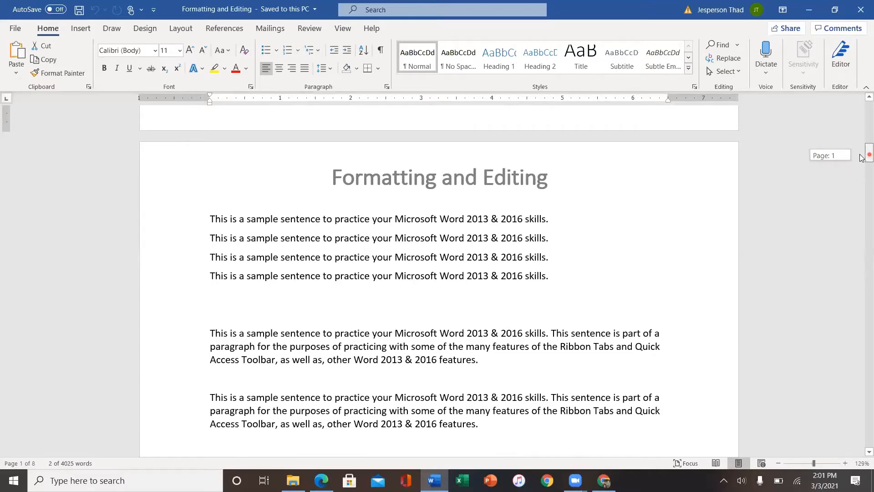
pyautogui.moveTo(861, 157); pyautogui.dragTo(862, 212)
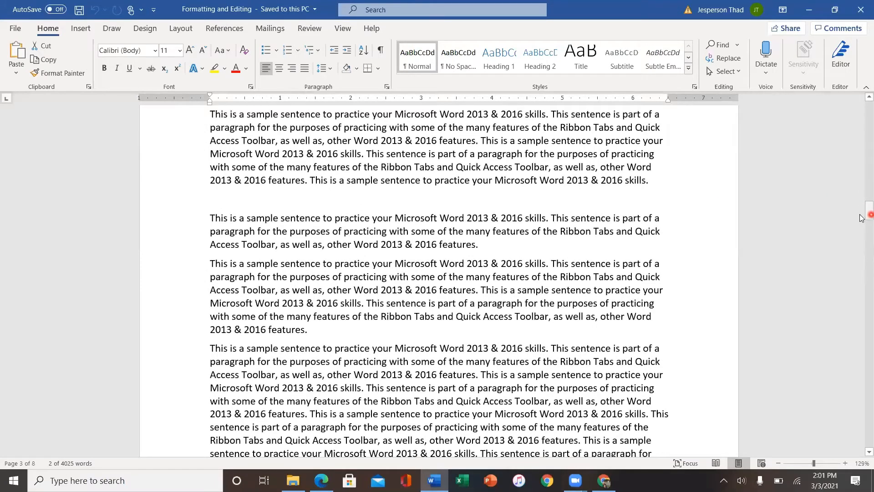
# Move through the document to page four, back to page two, and on to page eight.
pyautogui.moveTo(861, 217); pyautogui.dragTo(862, 269)
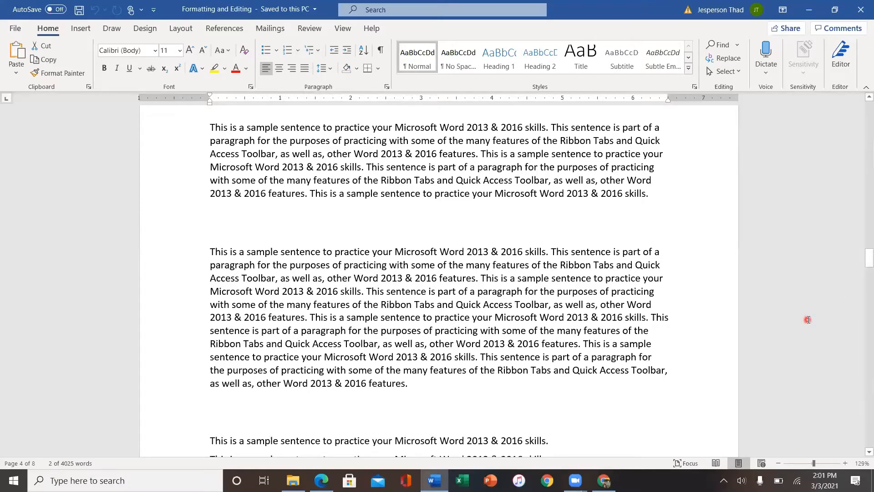
pyautogui.click(869, 164)
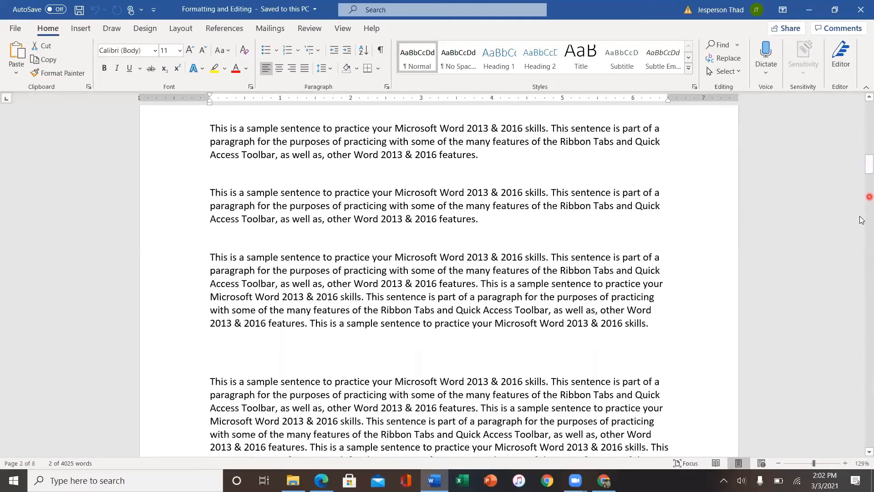
pyautogui.click(869, 426)
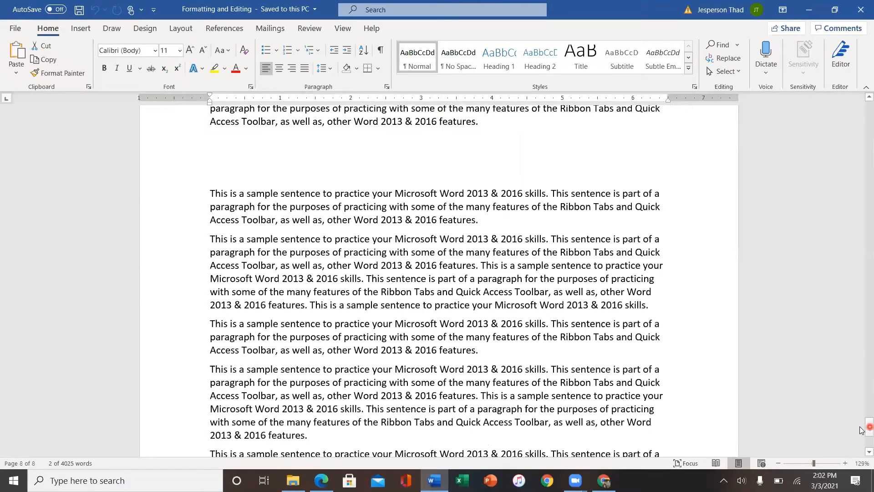
# Show the context commands for the word "the" in the page eight paragraph and dismiss them.
pyautogui.click(442, 251)
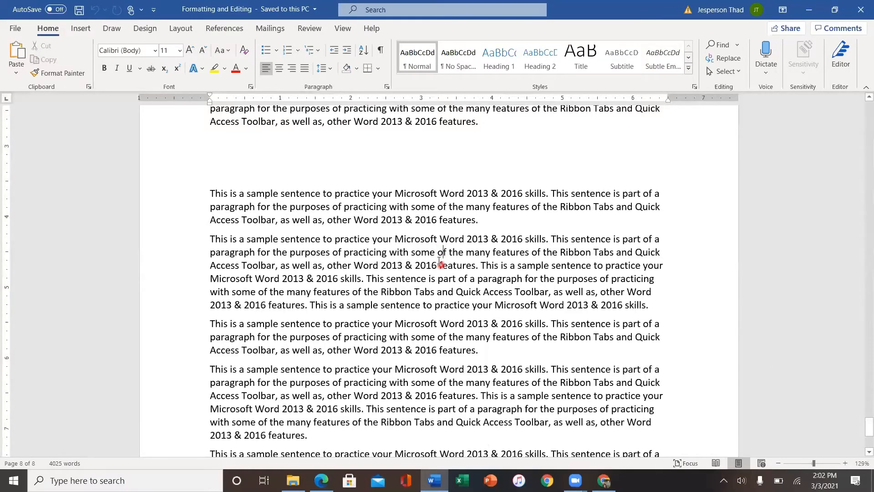
pyautogui.rightClick(464, 252)
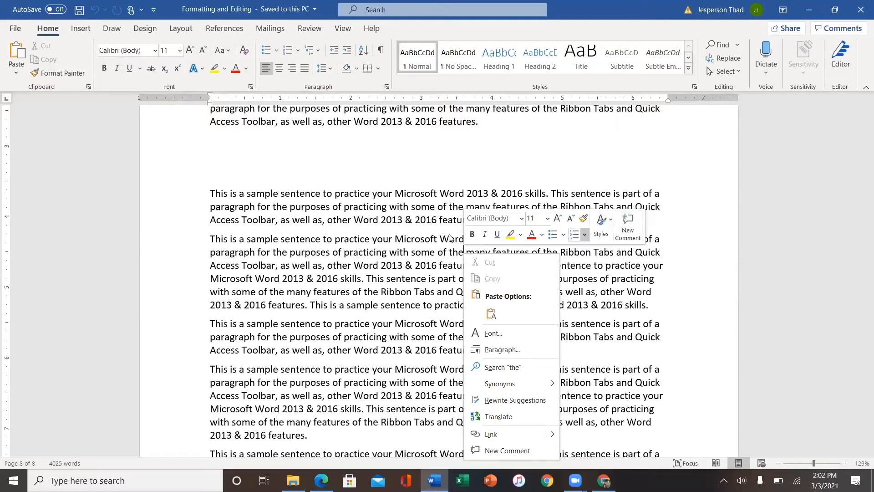
pyautogui.click(392, 214)
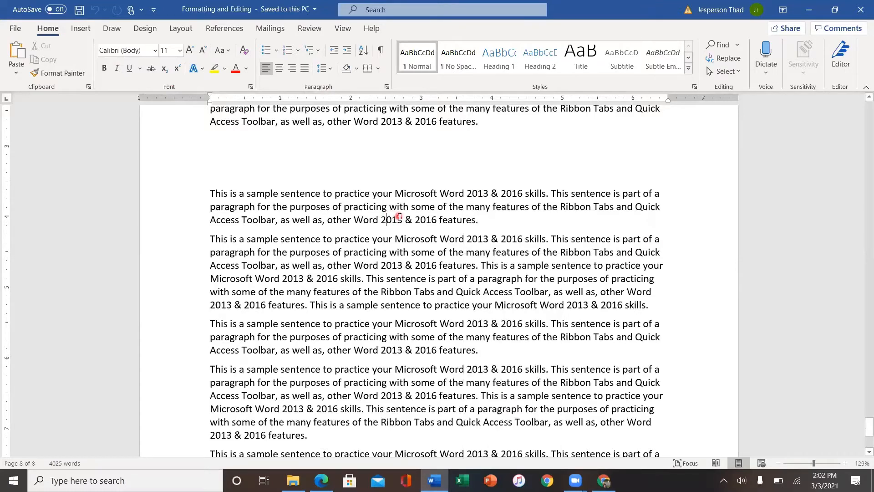
# Select "Word 2013" in the three-line paragraph on page eight to show the mini formatting toolbar, and clear the selection.
pyautogui.click(353, 221)
pyautogui.moveTo(356, 219); pyautogui.dragTo(398, 224)
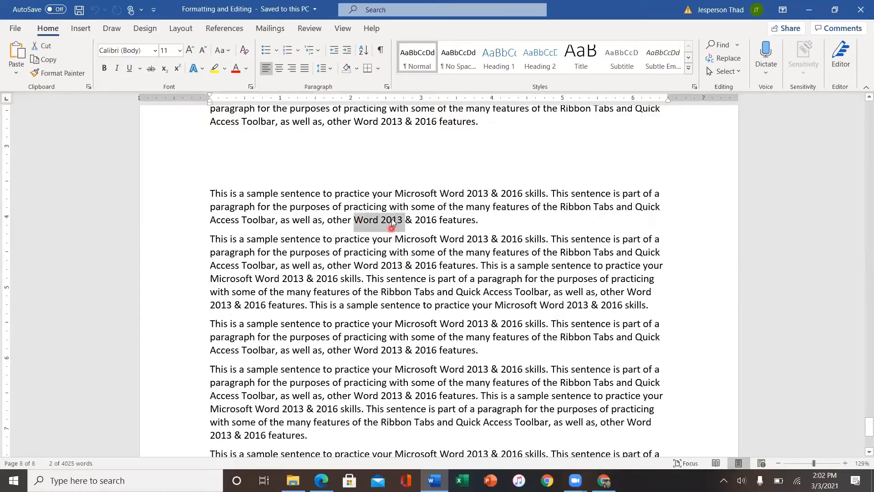
pyautogui.click(367, 240)
pyautogui.click(356, 220)
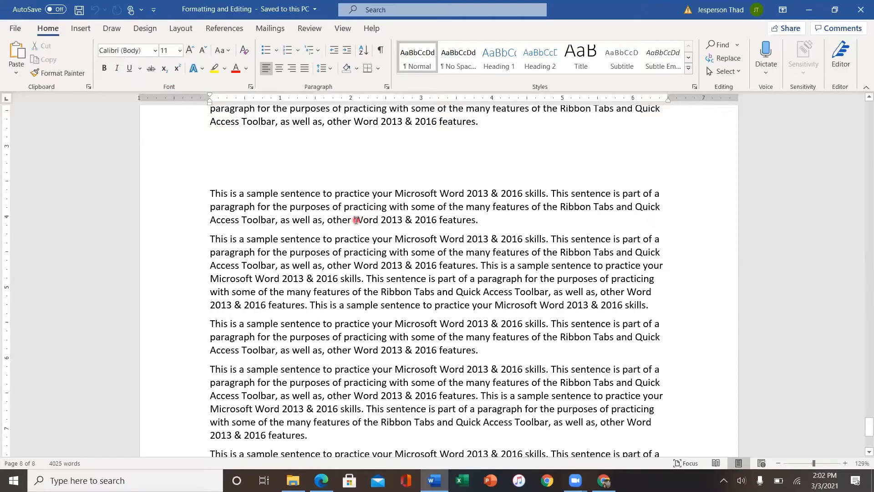
pyautogui.moveTo(366, 222); pyautogui.dragTo(405, 222)
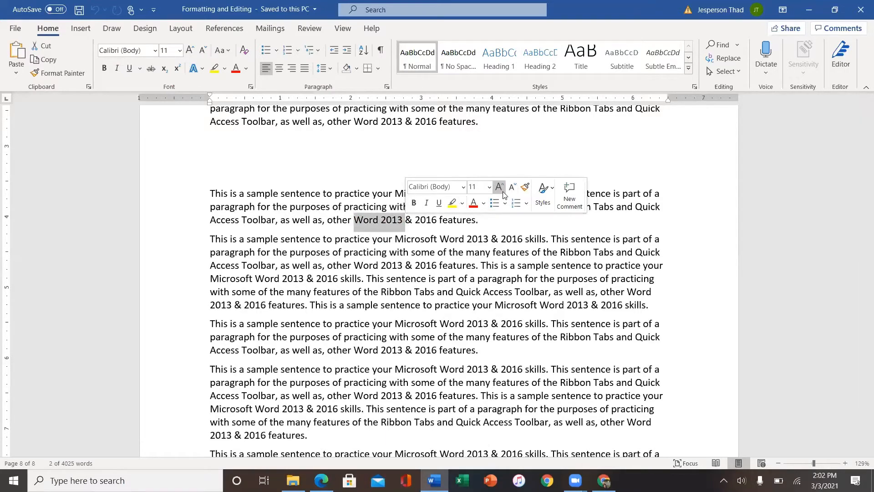
pyautogui.click(509, 265)
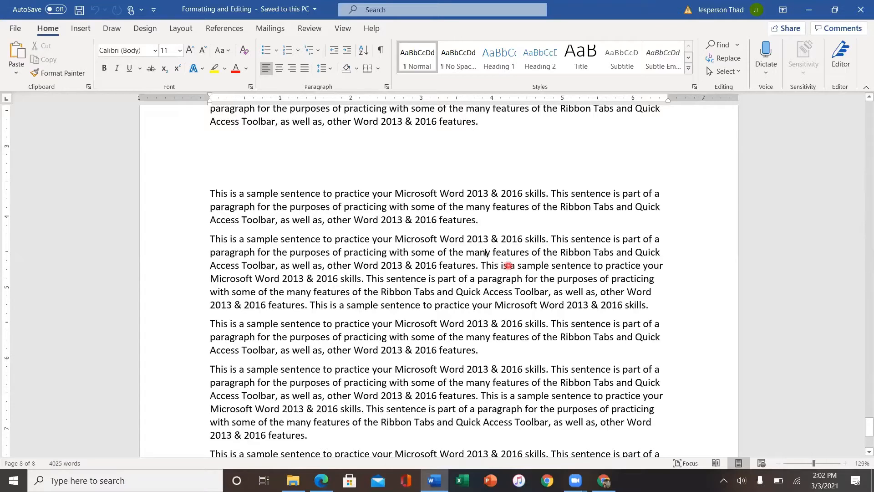
# Select "many features of" to show its mini formatting toolbar, and display and close the context commands for the word "paragraph".
pyautogui.moveTo(474, 252); pyautogui.dragTo(539, 256)
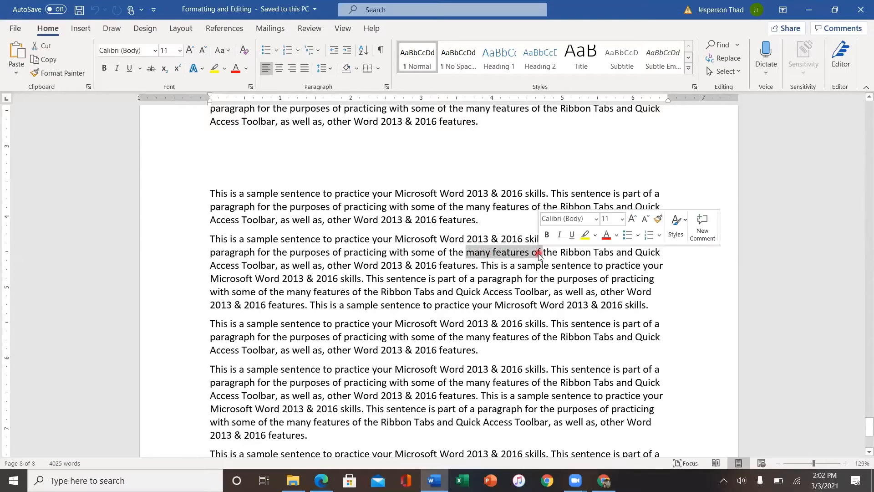
pyautogui.rightClick(522, 282)
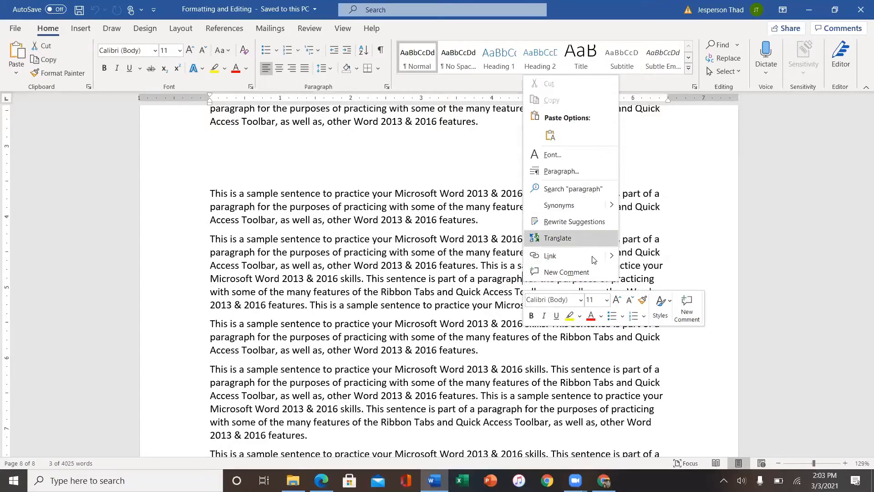
pyautogui.click(315, 256)
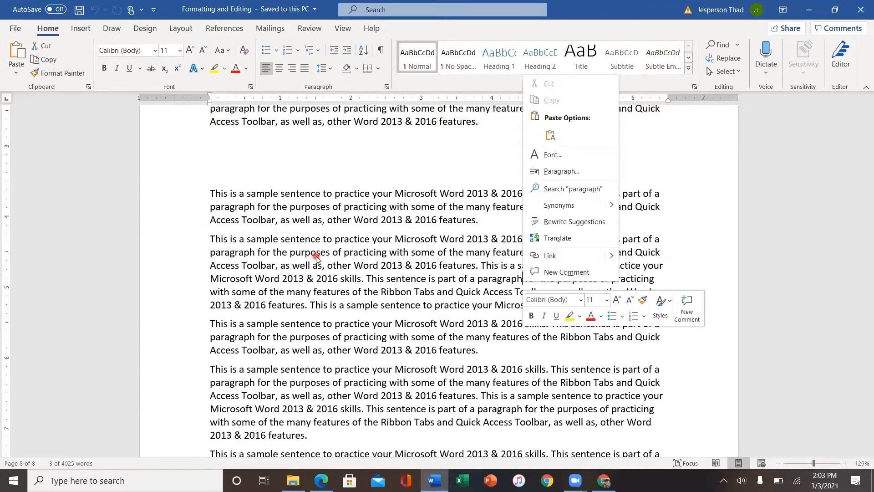
pyautogui.click(364, 279)
pyautogui.click(362, 277)
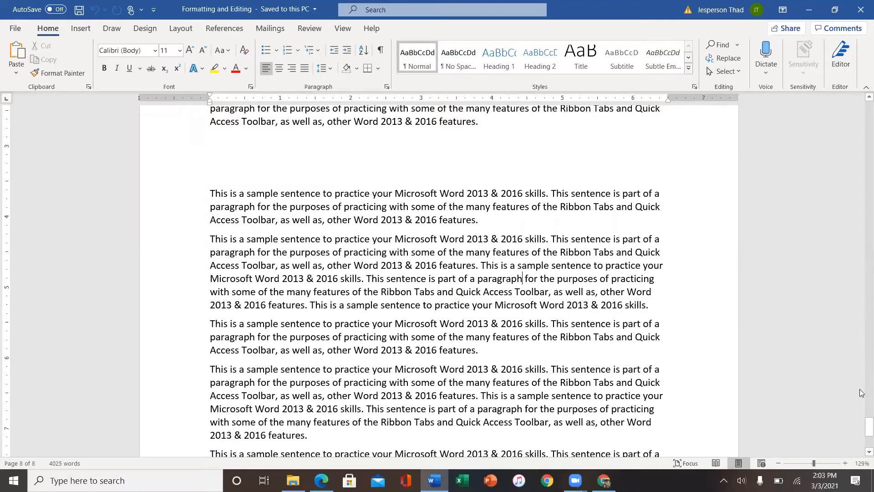
# Browse from page eight back to page three, forward to page seven, and back to the title heading page four.
pyautogui.click(870, 233)
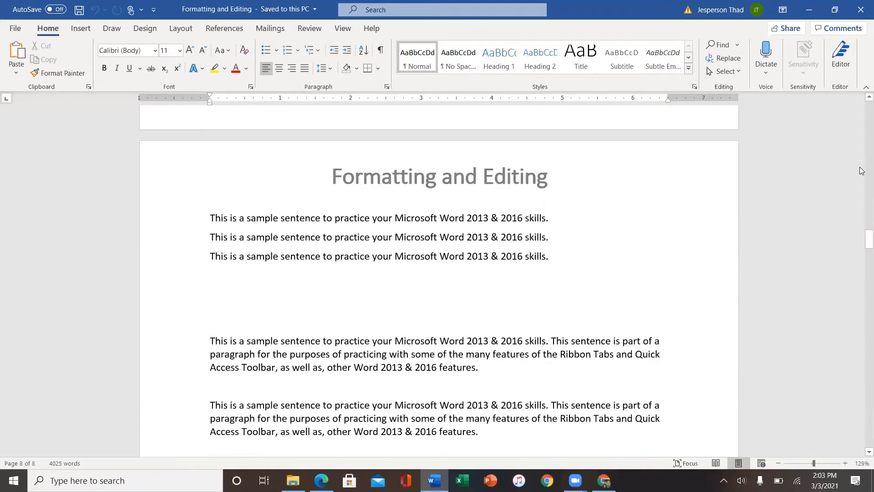
pyautogui.click(869, 142)
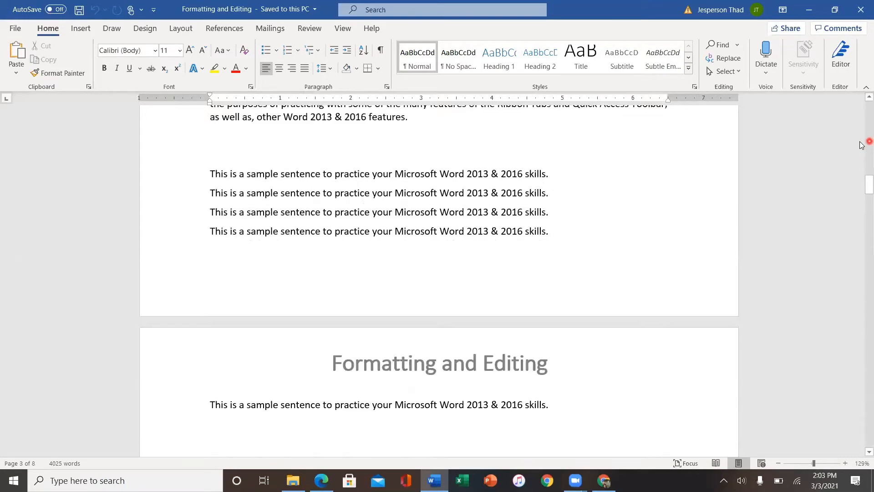
pyautogui.click(869, 246)
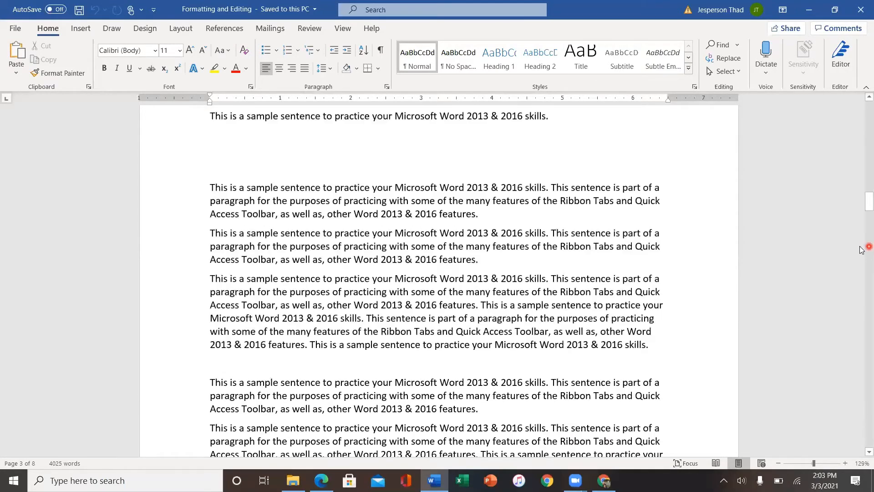
pyautogui.moveTo(869, 246); pyautogui.dragTo(871, 296)
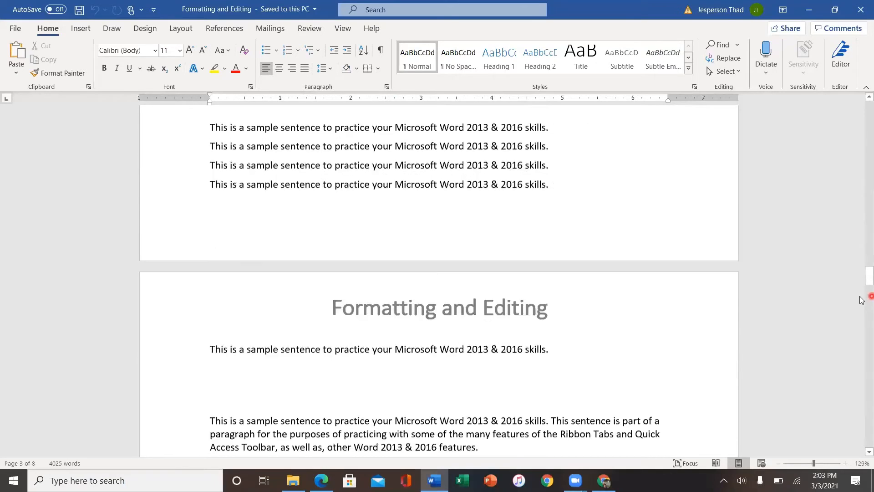
pyautogui.click(870, 326)
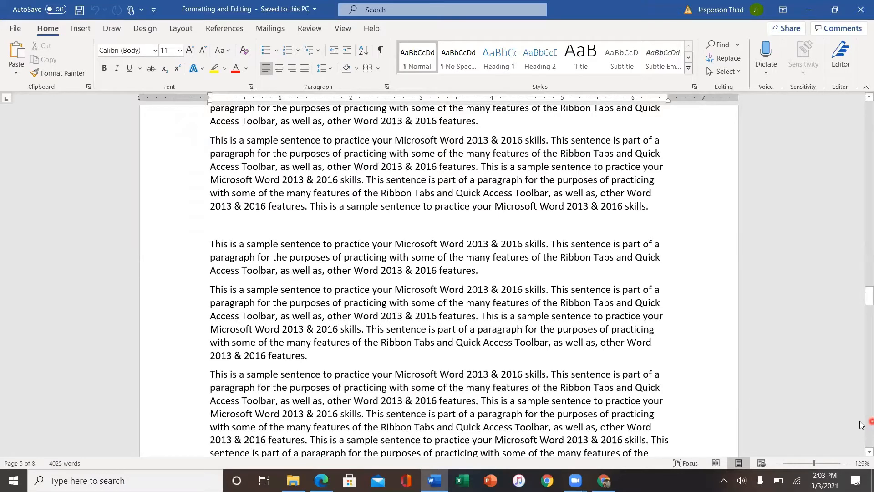
pyautogui.scroll(-15, 862, 424)
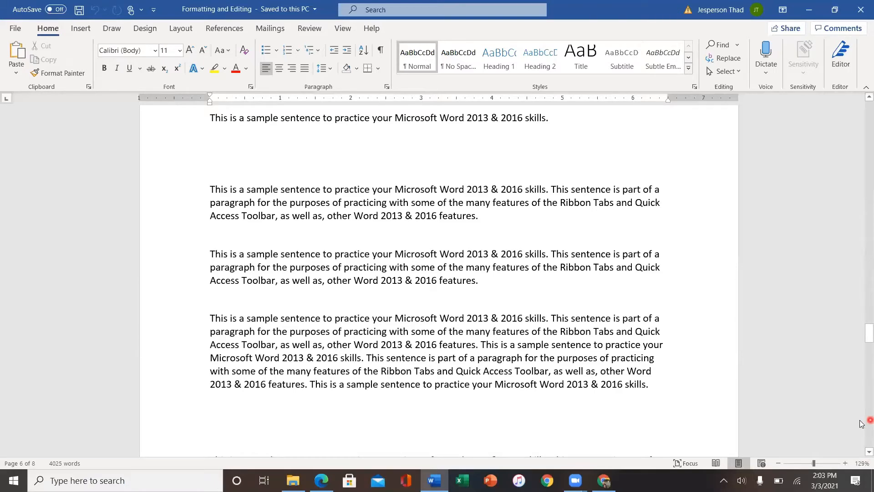
pyautogui.scroll(-20, 862, 424)
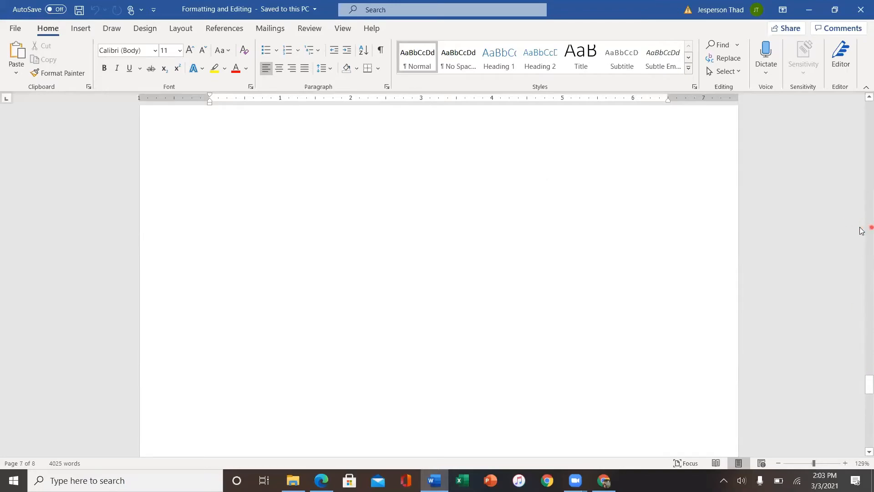
pyautogui.scroll(5, 862, 231)
pyautogui.scroll(15, 862, 231)
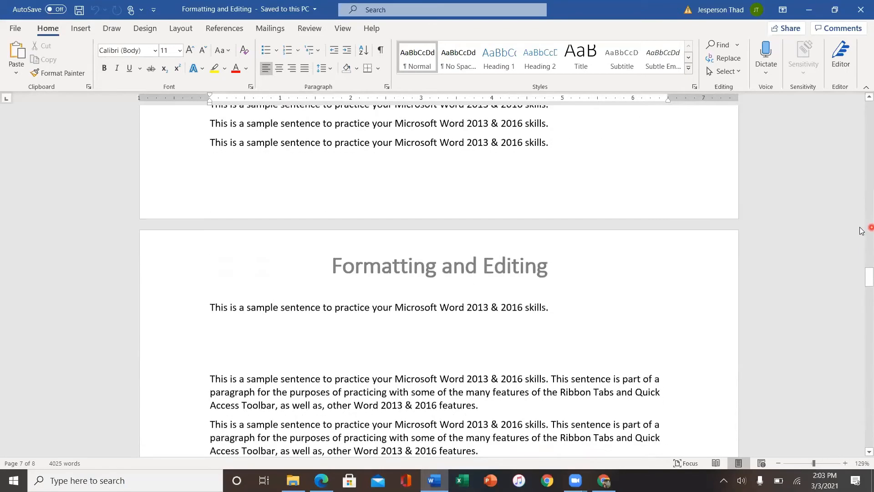
pyautogui.scroll(8, 862, 230)
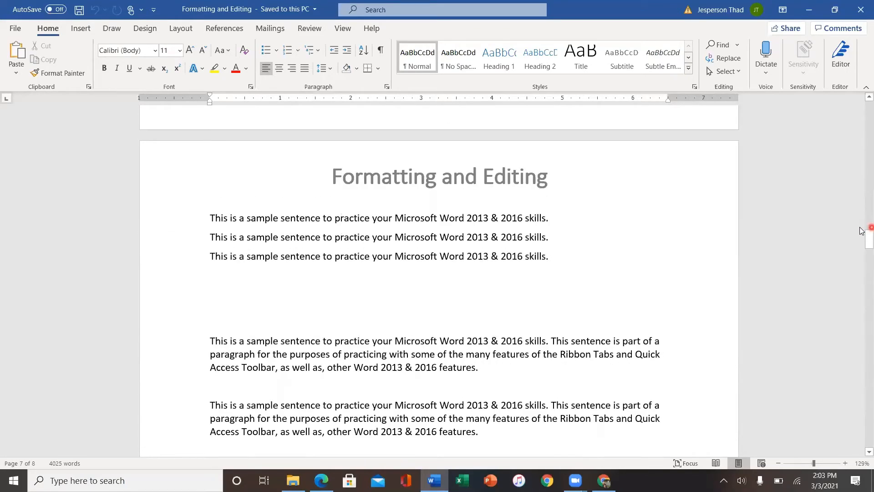
# Jump to the top of the document and to its bottom with the scroll bar's own commands.
pyautogui.rightClick(862, 188)
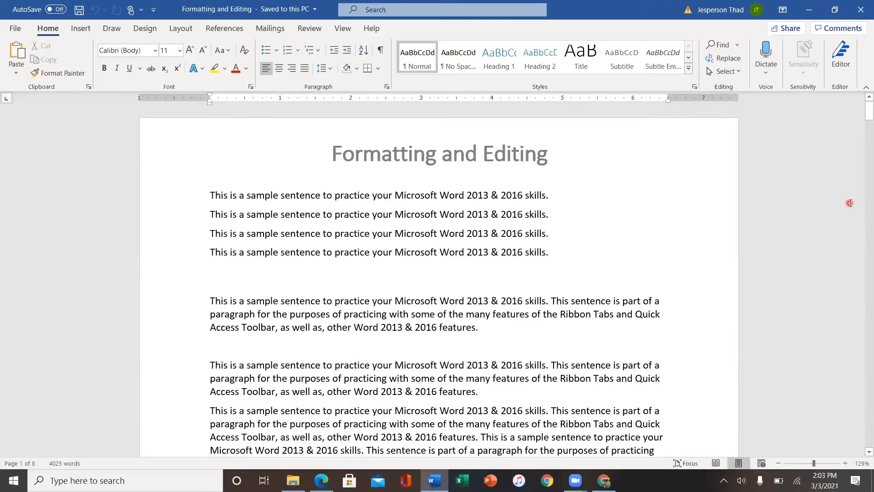
pyautogui.rightClick(868, 218)
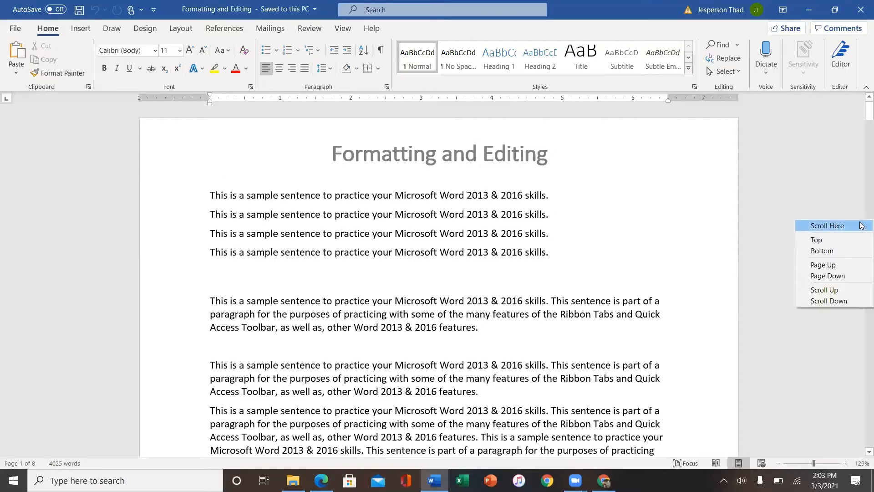
pyautogui.click(854, 252)
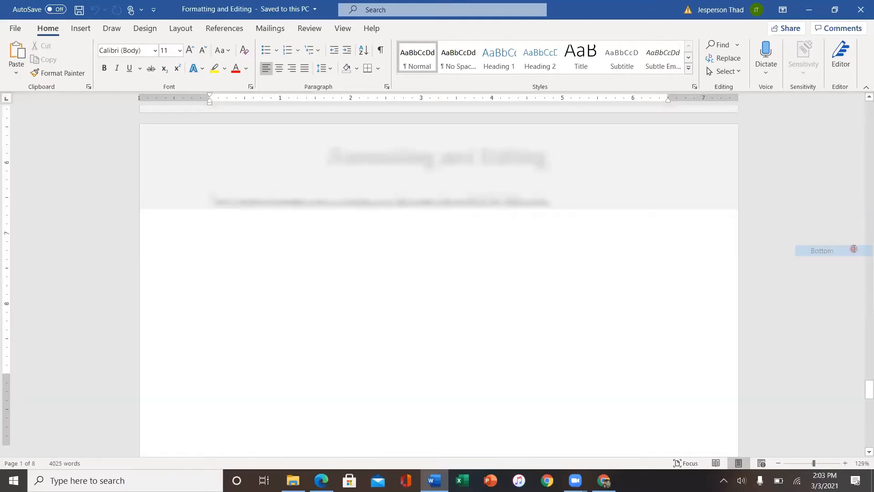
pyautogui.rightClick(868, 202)
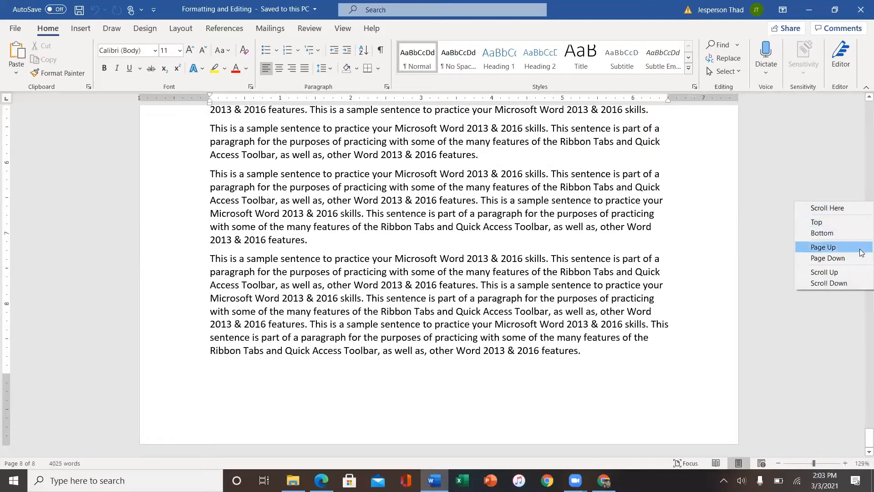
pyautogui.click(862, 377)
# Browse back from the end of the document through pages eight, seven and six, stopping at the page seven title.
pyautogui.click(869, 372)
pyautogui.click(870, 370)
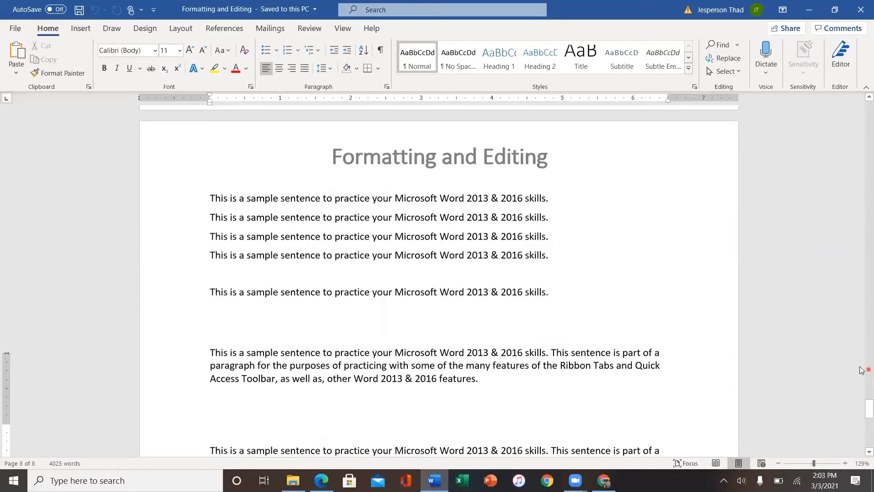
pyautogui.click(869, 348)
pyautogui.click(869, 337)
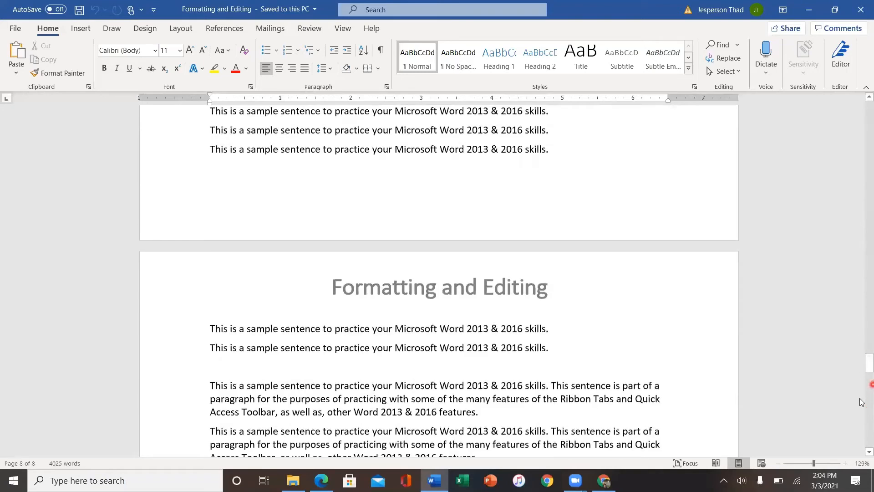
pyautogui.click(869, 408)
pyautogui.click(869, 411)
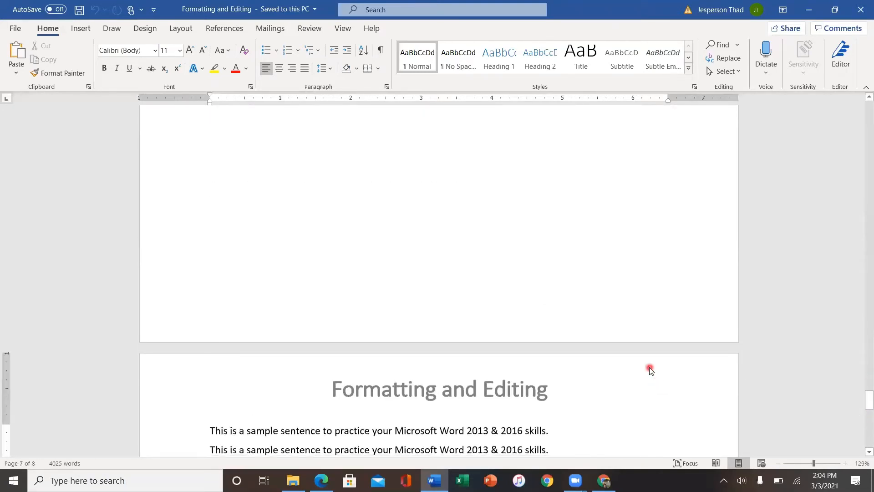
pyautogui.click(785, 328)
pyautogui.scroll(11, 544, 348)
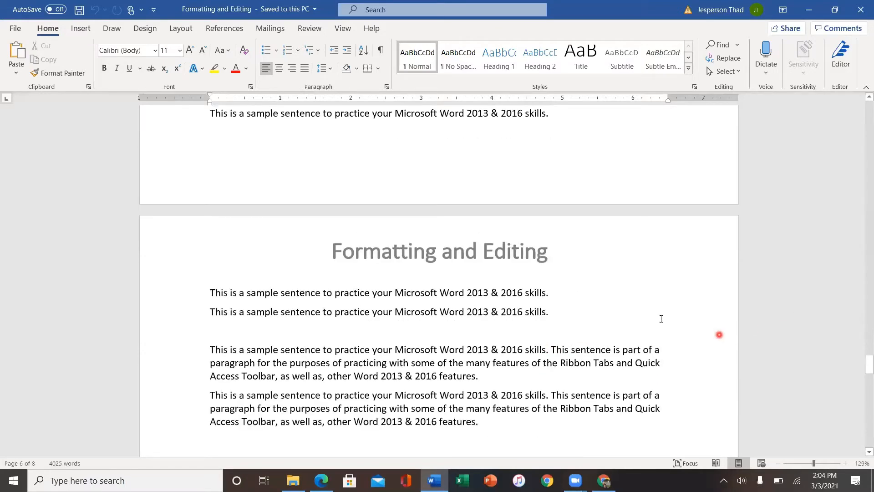
pyautogui.scroll(-2, 652, 318)
pyautogui.scroll(3, 654, 318)
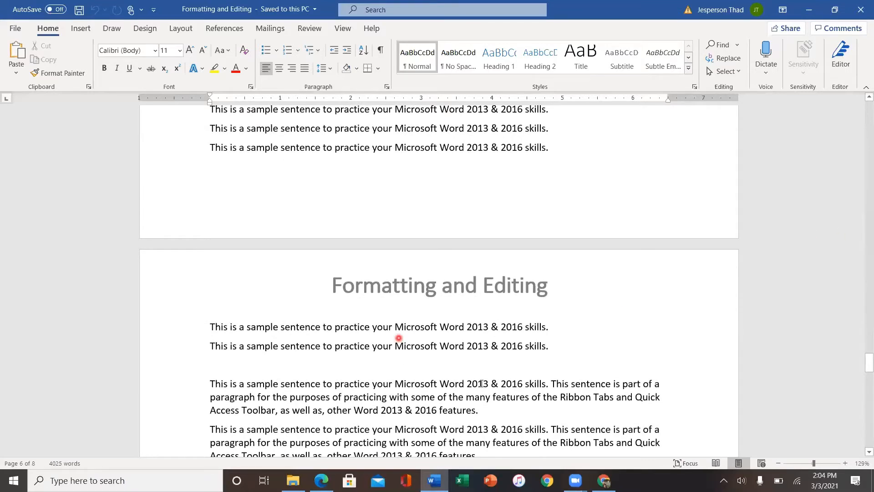
# Add the text "sdhfoashdaksh" after the second sample sentence on page seven and return to the start of the document.
pyautogui.click(559, 349)
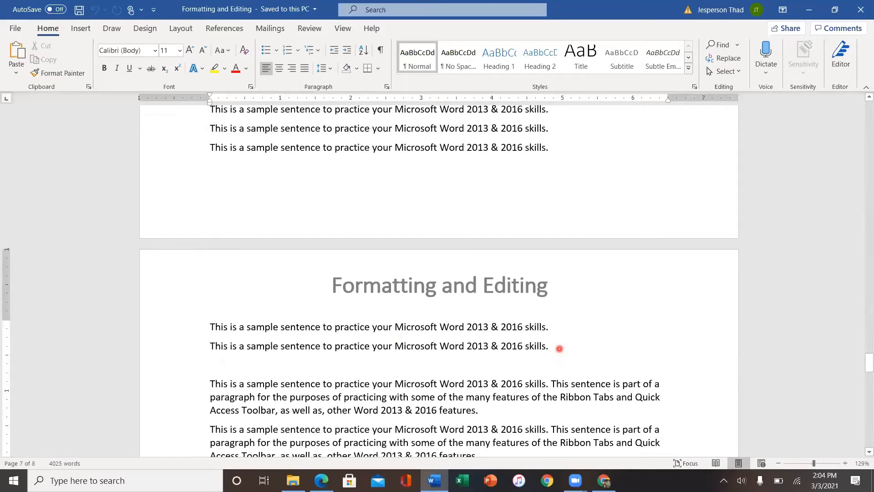
pyautogui.write('sdhfoashdaksh')
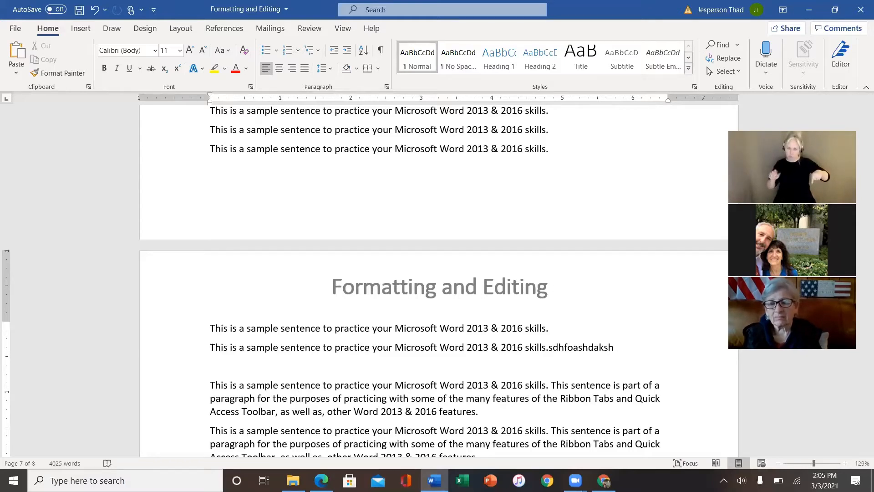
pyautogui.hotkey('ctrl', 'Home')
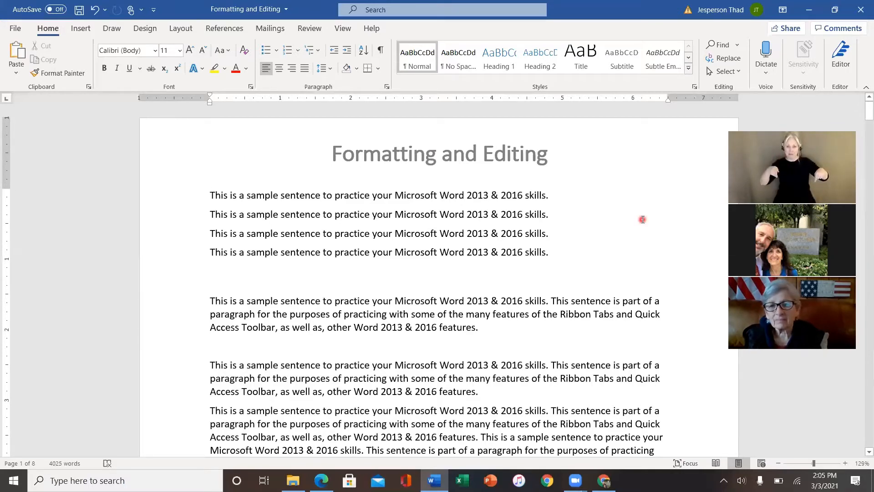
# Go to the end of the document, look back at the added text on page seven, and return to the document start.
pyautogui.hotkey('ctrl', 'End')
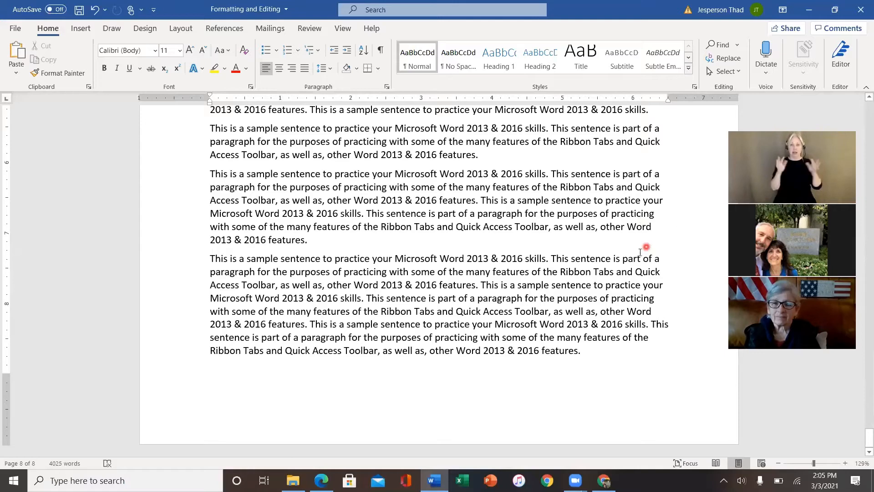
pyautogui.scroll(6, 637, 238)
pyautogui.scroll(15, 638, 238)
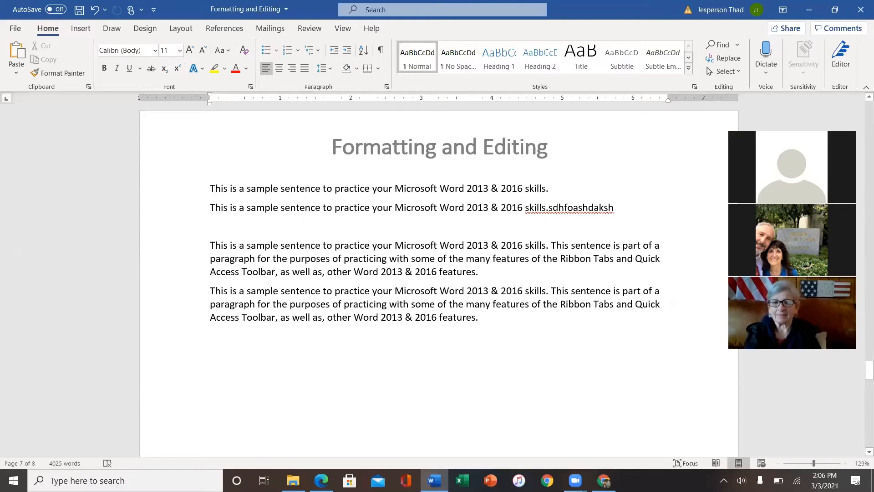
pyautogui.hotkey('ctrl', 'Home')
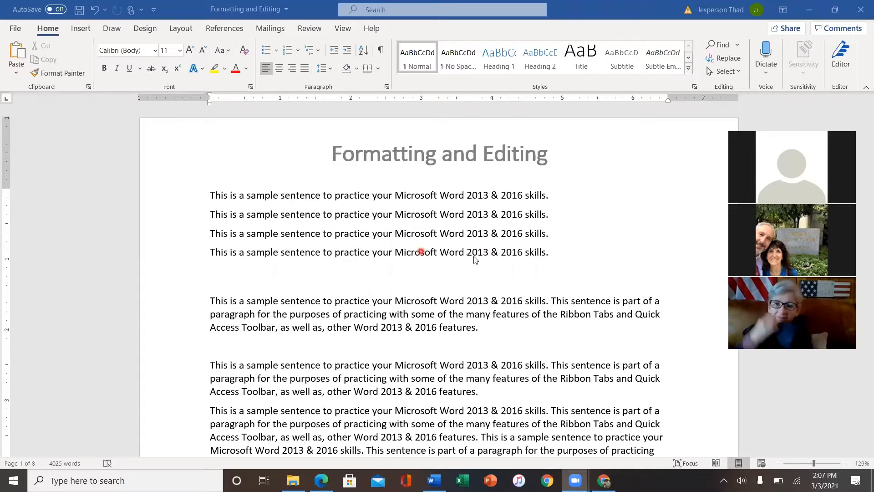
# Select "sample sentence" in the third sample line, and the word "sentence" alone in the second and first lines, clearing the selection at the end.
pyautogui.click(280, 234)
pyautogui.moveTo(297, 234); pyautogui.dragTo(323, 235)
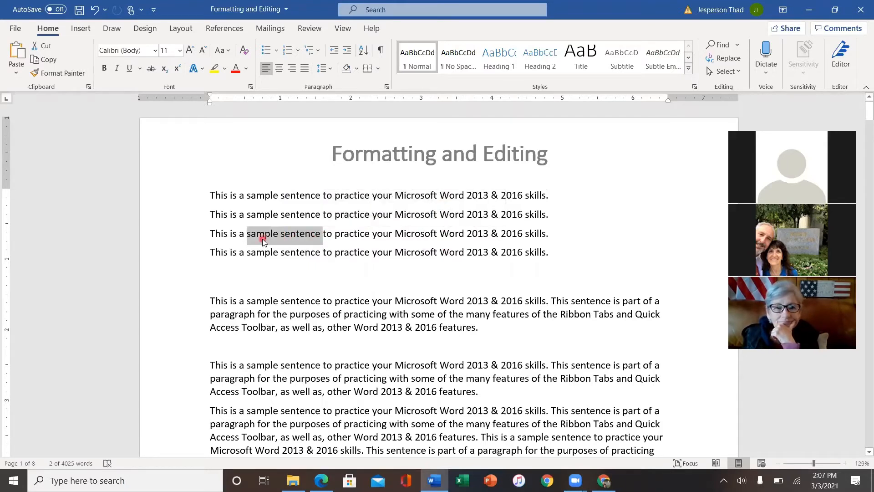
pyautogui.moveTo(281, 214); pyautogui.dragTo(303, 223)
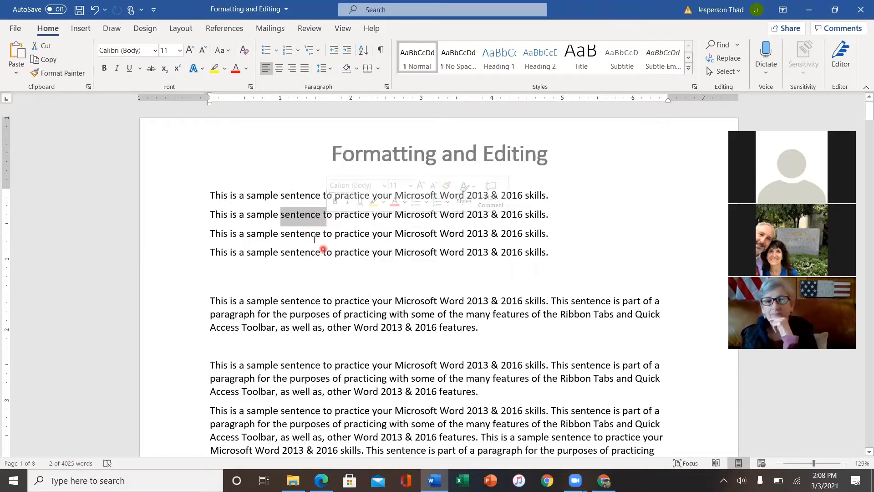
pyautogui.click(314, 236)
pyautogui.moveTo(280, 218); pyautogui.dragTo(320, 220)
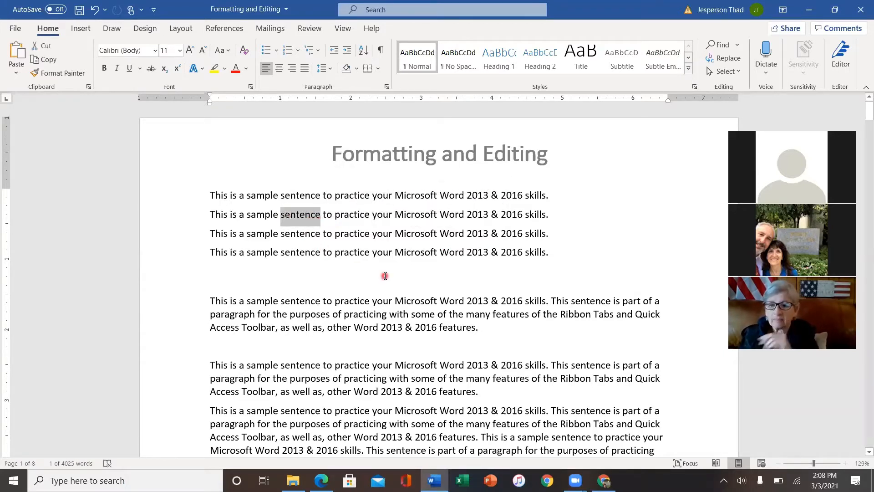
pyautogui.click(403, 289)
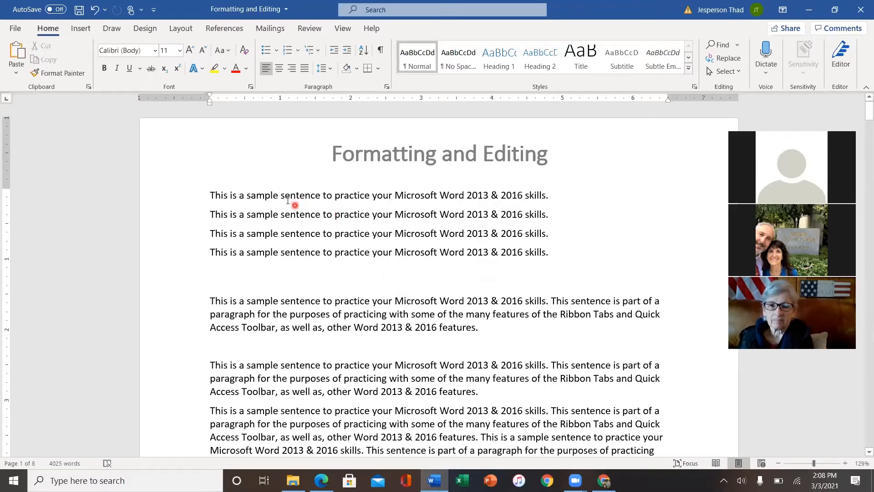
pyautogui.moveTo(281, 197); pyautogui.dragTo(321, 199)
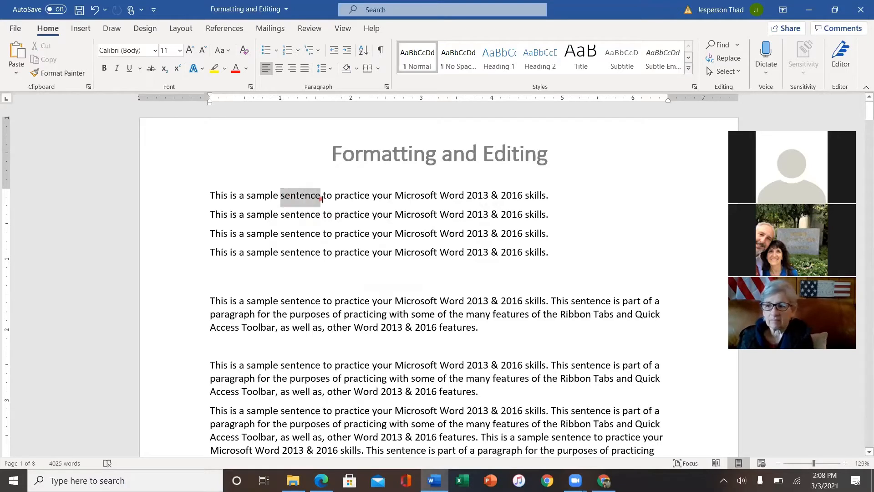
pyautogui.click(369, 252)
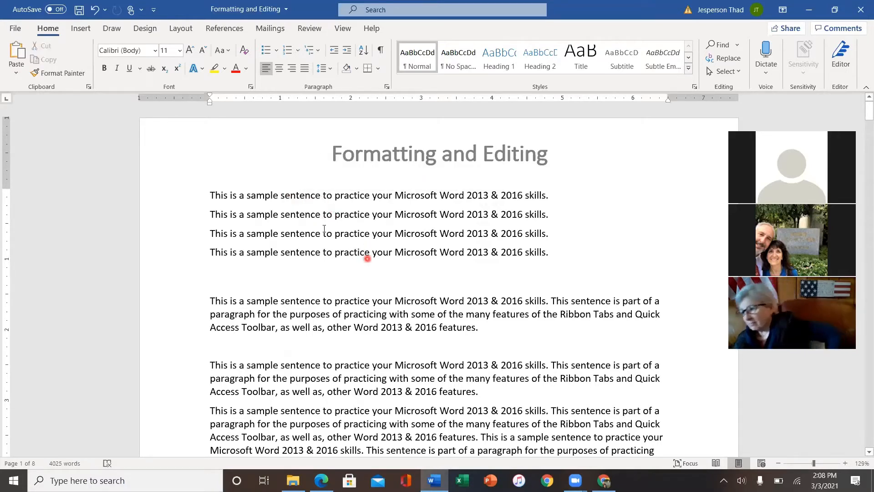
# Select single whole words one at a time: "sentence" in line one, "Microsoft" in line two, "sample" in line four, and "practicing" in the first paragraph.
pyautogui.doubleClick(300, 196)
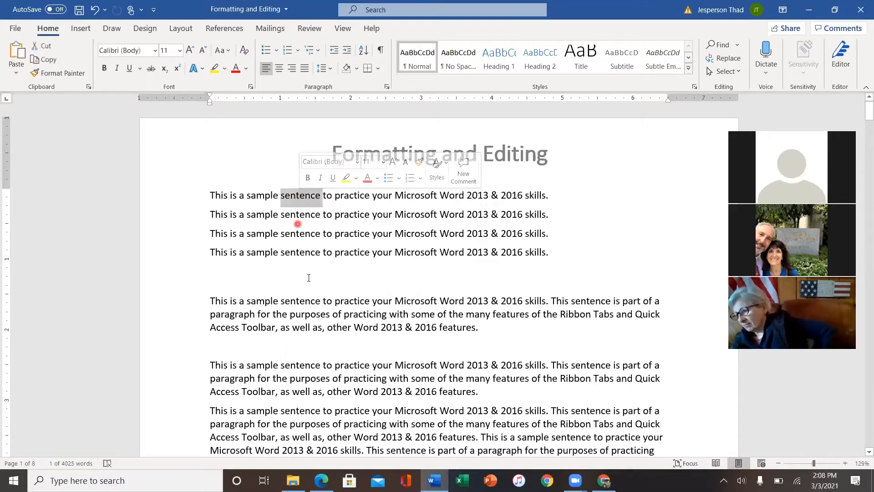
pyautogui.doubleClick(410, 215)
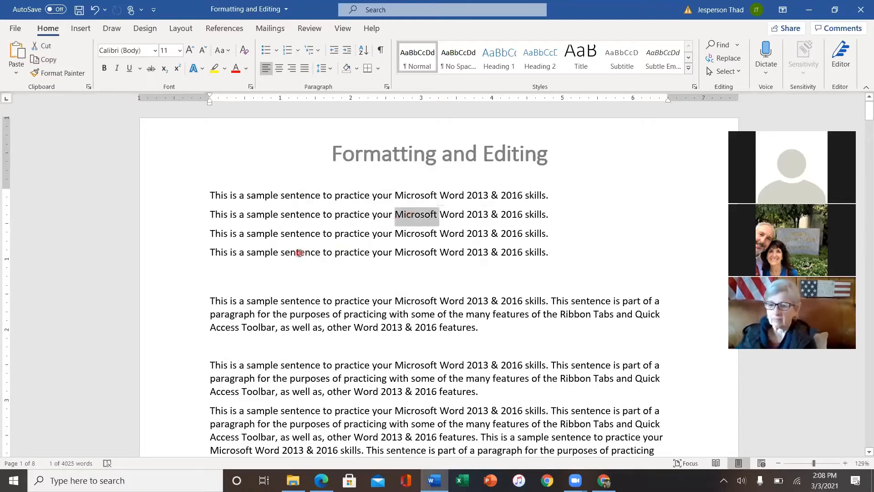
pyautogui.doubleClick(279, 254)
pyautogui.doubleClick(256, 256)
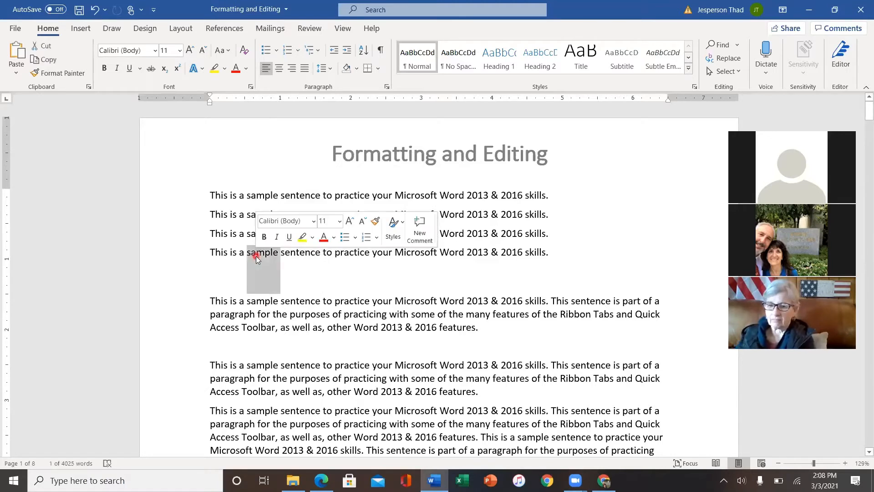
pyautogui.click(356, 317)
pyautogui.doubleClick(357, 316)
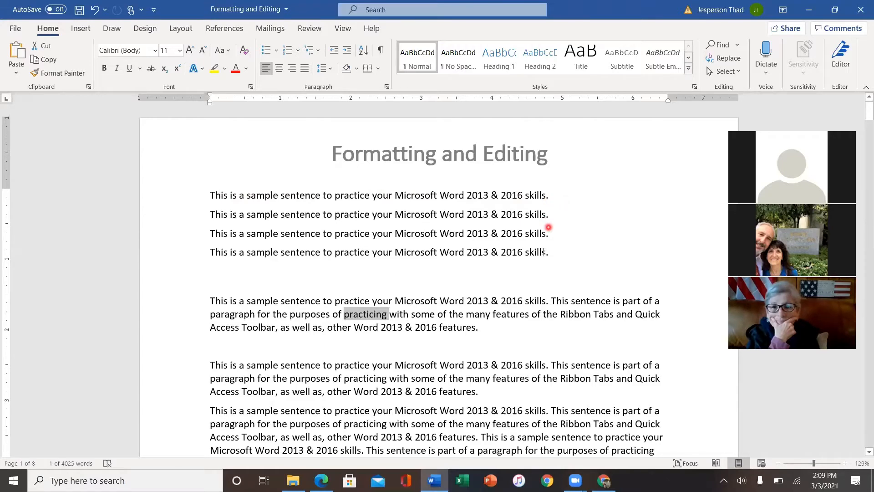
pyautogui.click(439, 315)
# Select the word "sentence" in the first sample line, and extend the choice to that whole one-line paragraph.
pyautogui.scroll(-3, 441, 301)
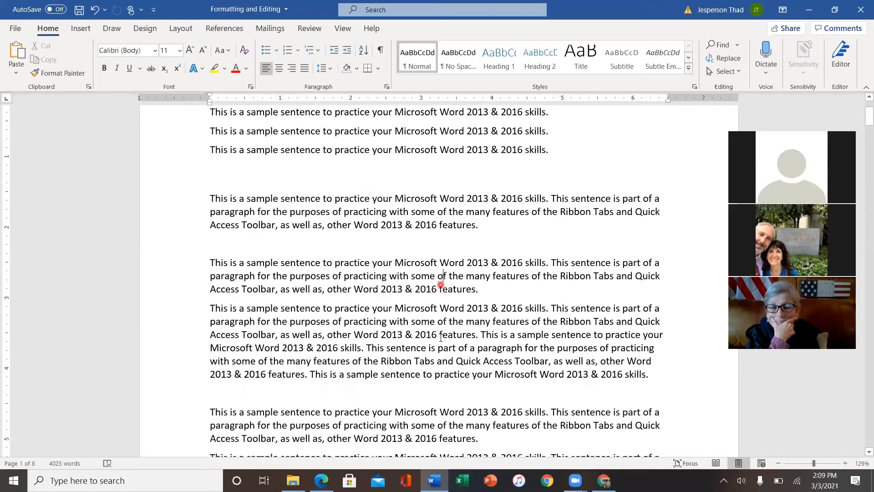
pyautogui.click(440, 337)
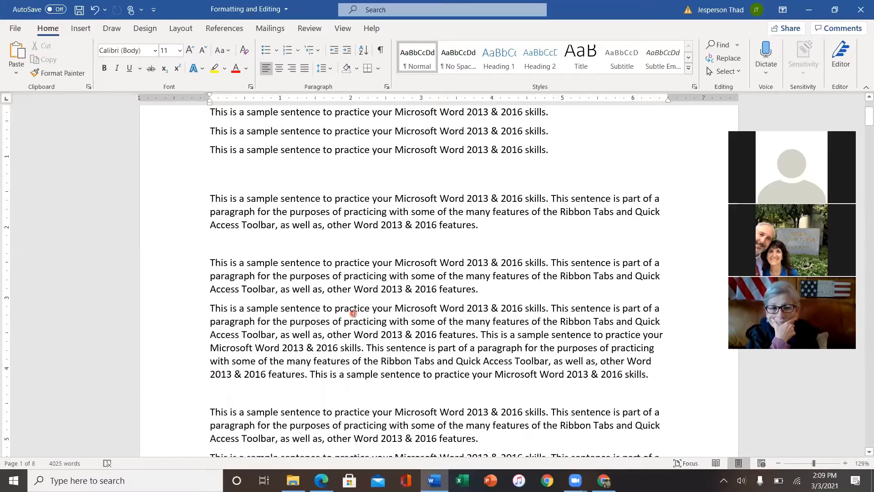
pyautogui.scroll(3, 354, 313)
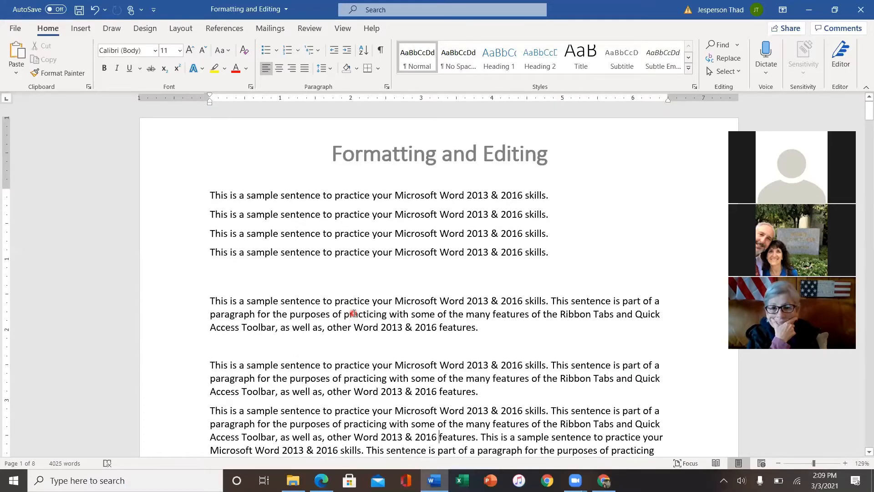
pyautogui.doubleClick(300, 199)
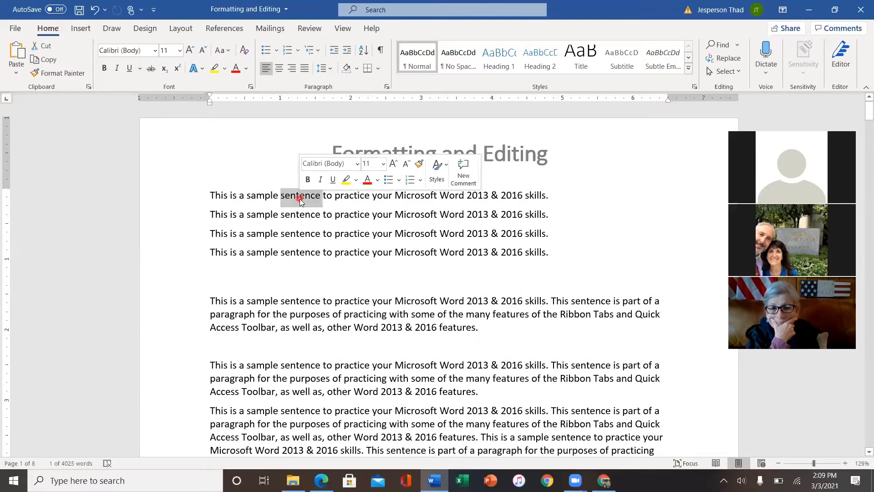
pyautogui.tripleClick(257, 196)
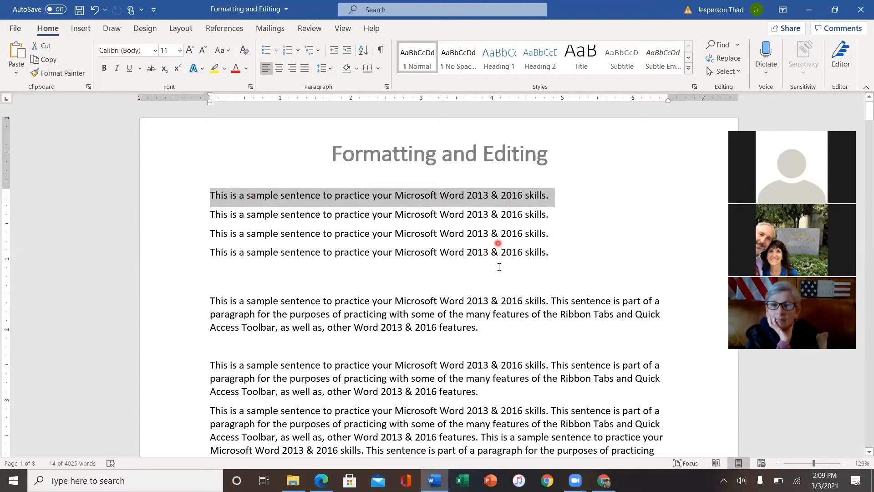
# Select the word "purposes" in the first three-line paragraph, and the entire paragraph after it.
pyautogui.scroll(-1, 498, 267)
pyautogui.scroll(-1, 498, 267)
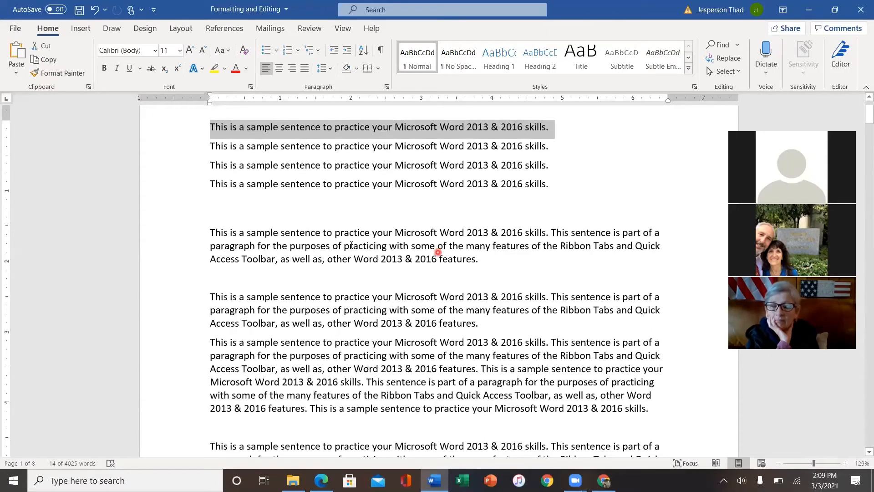
pyautogui.doubleClick(304, 246)
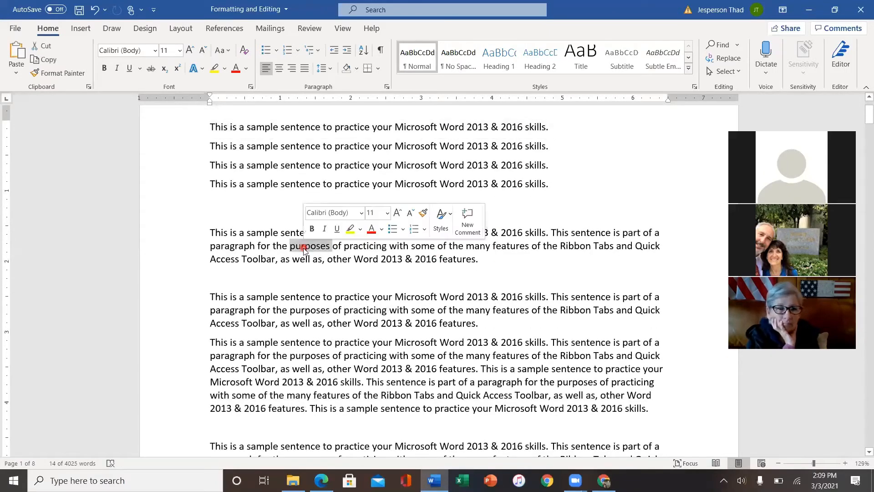
pyautogui.tripleClick(366, 247)
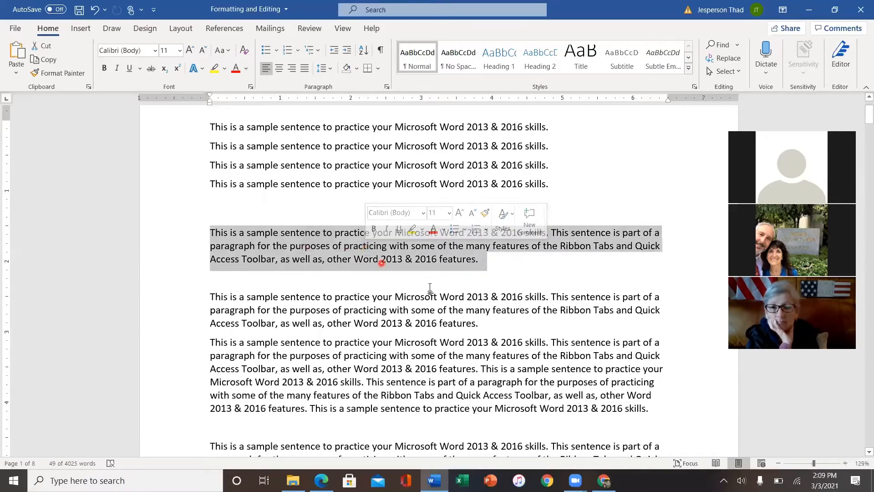
# Select the words "Word" and "features" in turn in the first six-line paragraph, and finish with the entire paragraph selected.
pyautogui.scroll(-5, 382, 262)
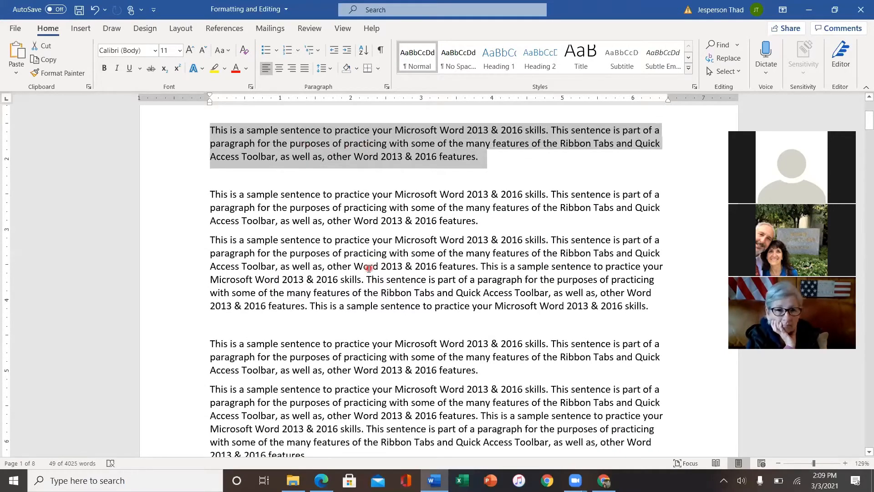
pyautogui.doubleClick(367, 268)
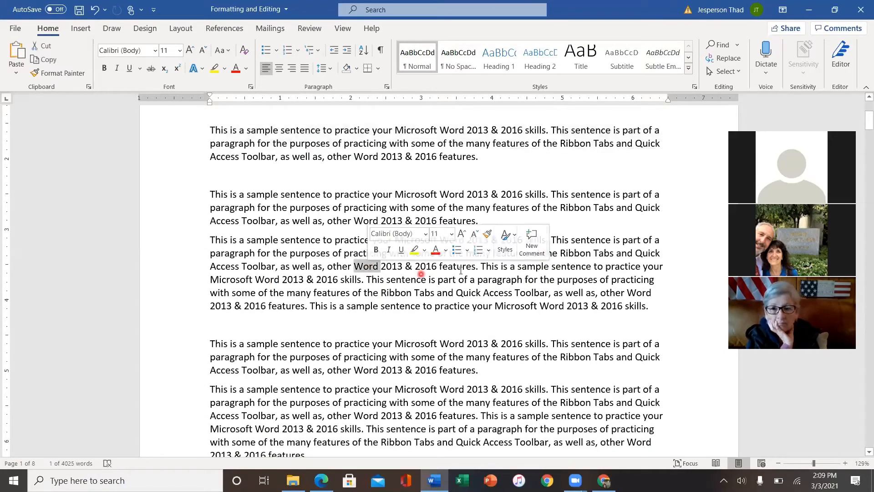
pyautogui.tripleClick(461, 268)
pyautogui.doubleClick(458, 267)
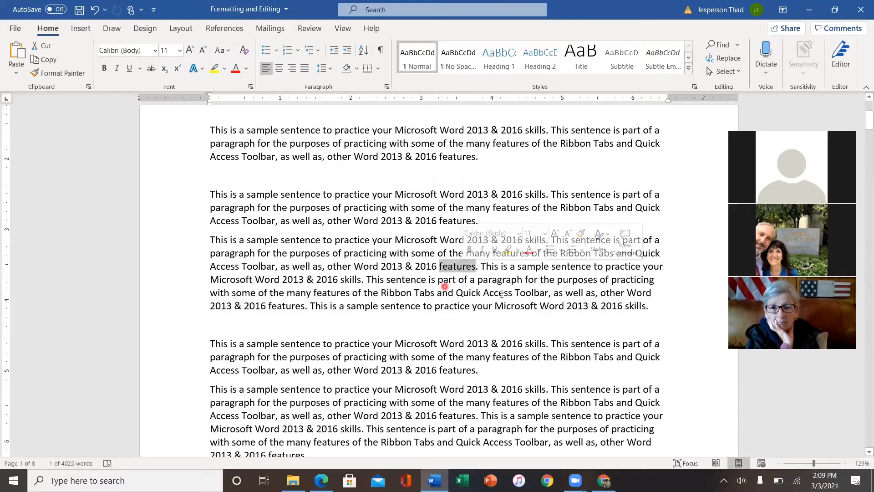
pyautogui.click(527, 268)
pyautogui.tripleClick(526, 268)
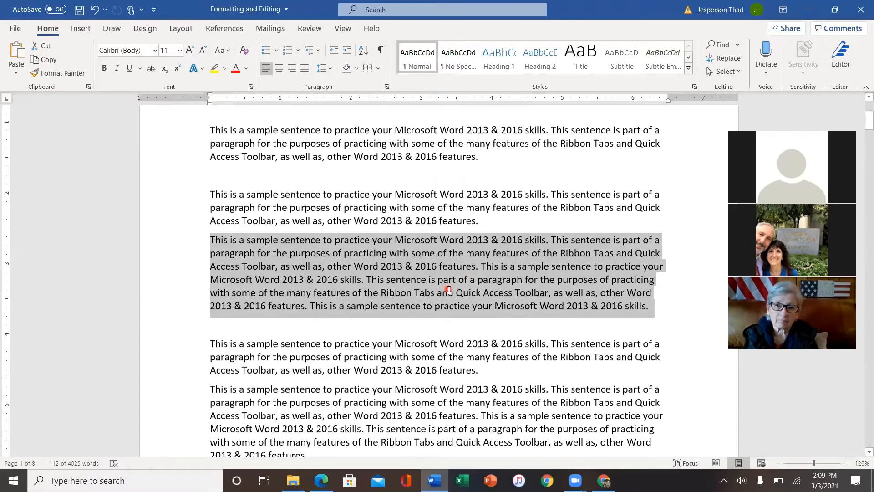
# Clear the paragraph selection and select single lines of the six-line paragraph, its fourth line and its second line, deselecting at the end.
pyautogui.scroll(3, 449, 290)
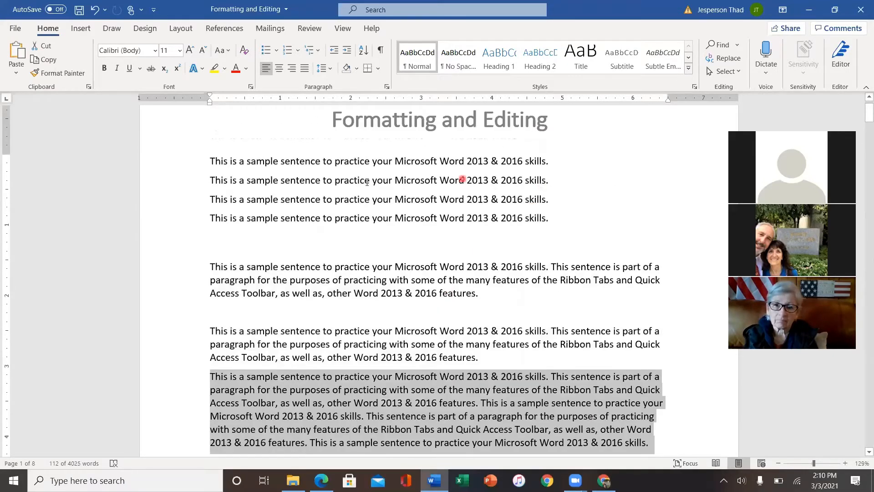
pyautogui.scroll(-3, 472, 334)
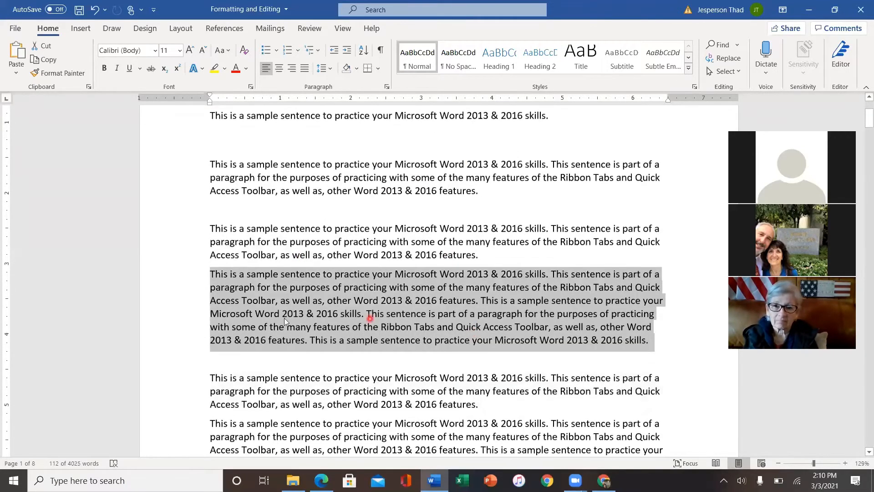
pyautogui.click(344, 336)
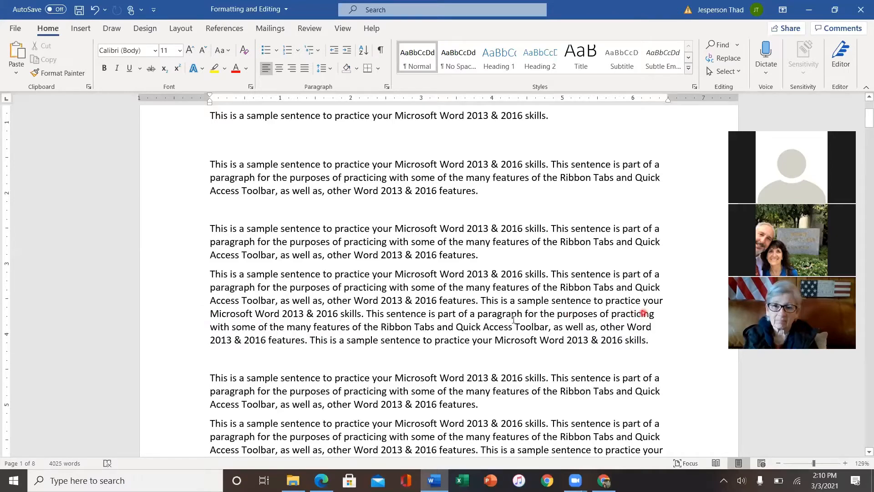
pyautogui.click(183, 316)
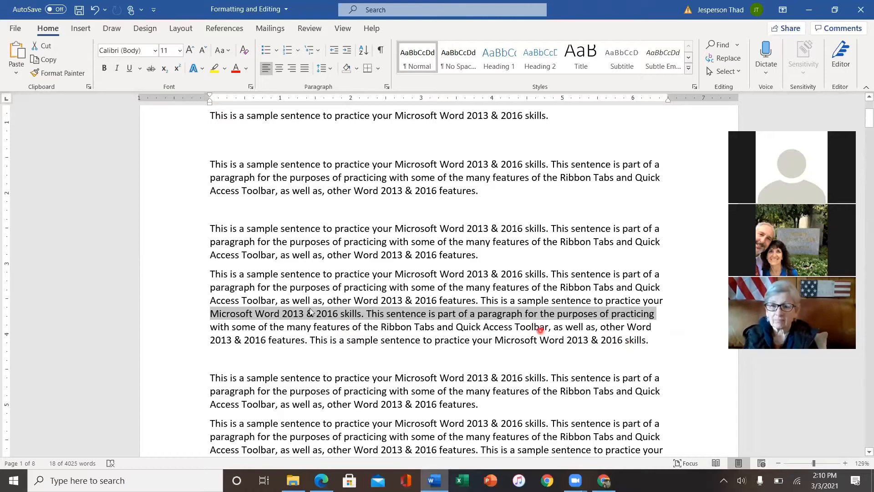
pyautogui.click(180, 291)
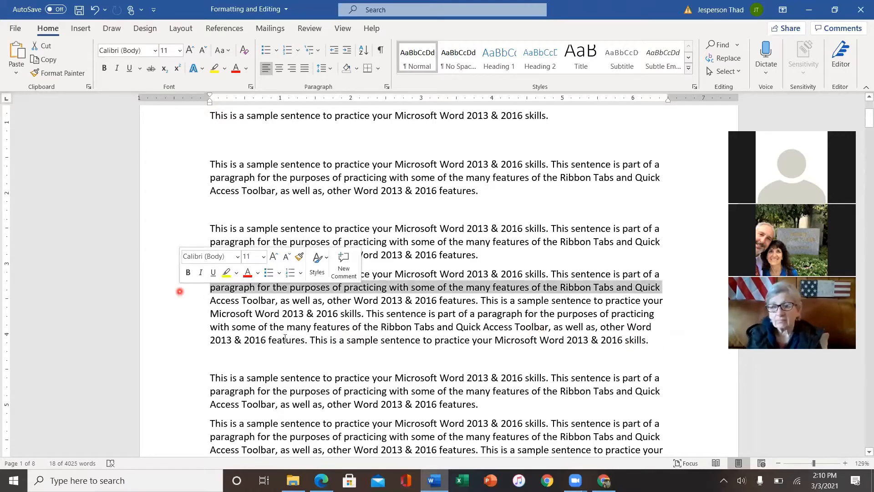
pyautogui.click(331, 328)
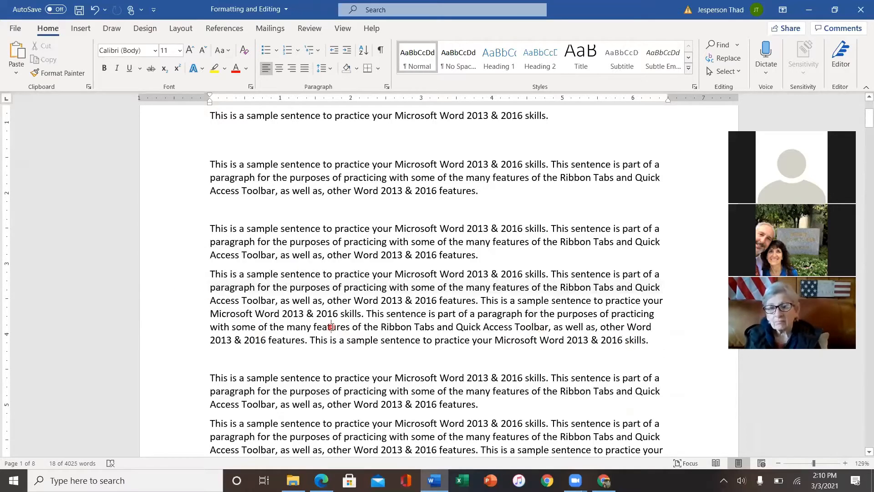
# Select the first line of the first three-line paragraph alone, and as a range of lines through the second line of the six-line paragraph.
pyautogui.click(168, 167)
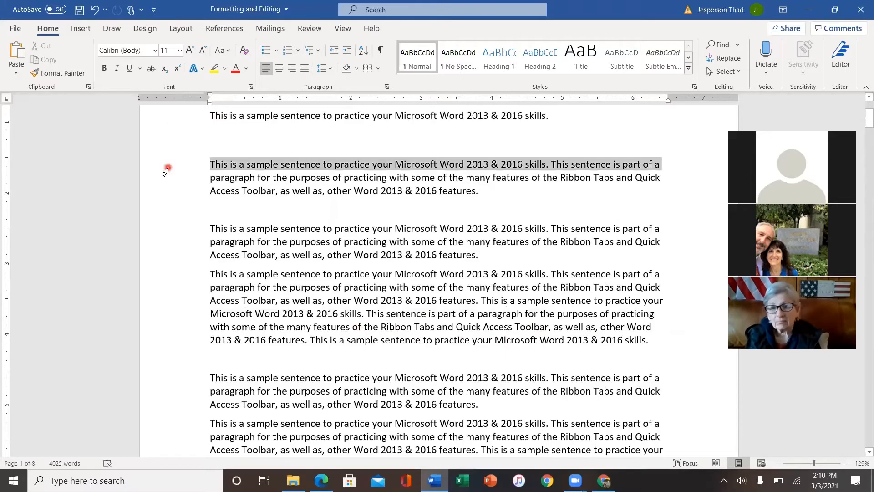
pyautogui.click(275, 207)
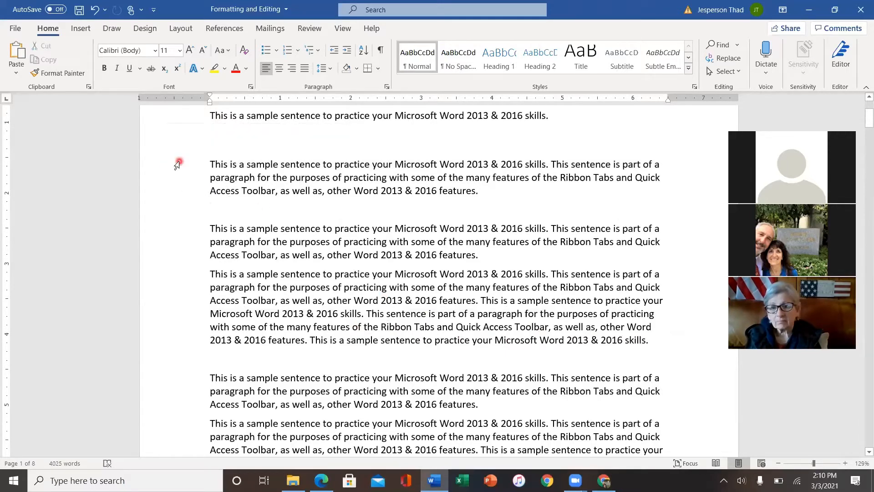
pyautogui.click(452, 288)
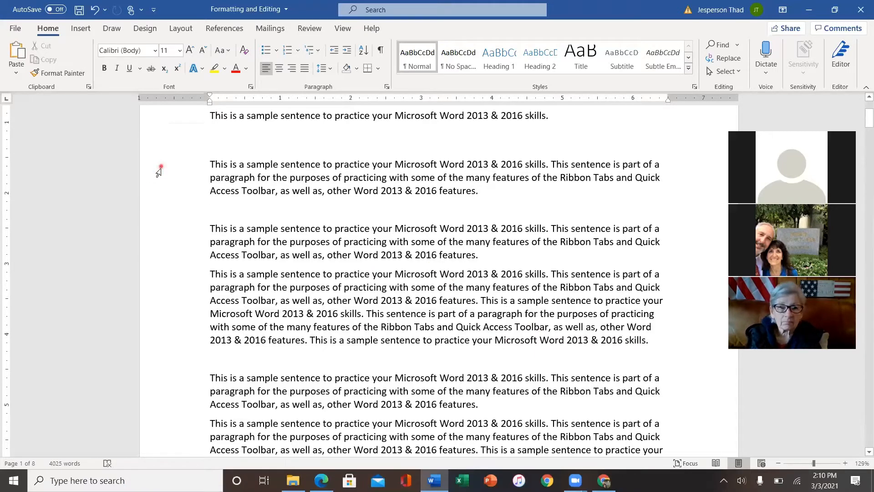
pyautogui.moveTo(159, 170); pyautogui.dragTo(186, 288)
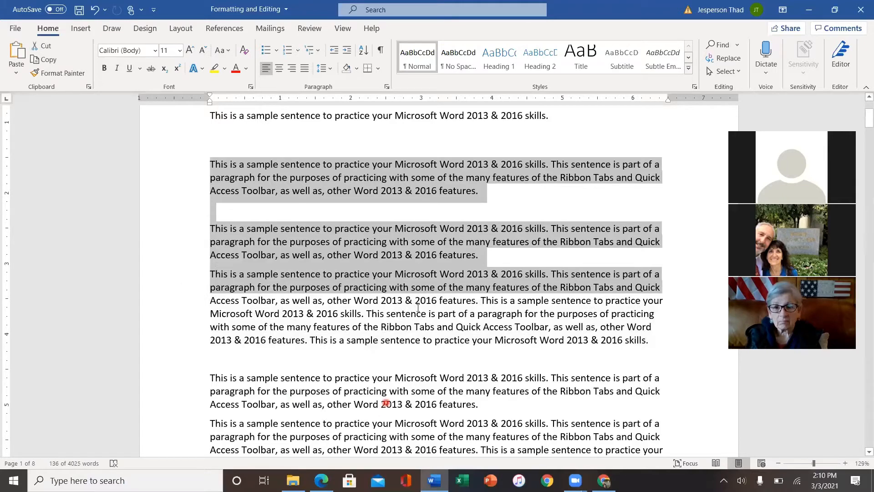
# Clear the multi-line selection and select all three lines of the second three-line paragraph as one block, deselecting at the end.
pyautogui.click(302, 340)
pyautogui.moveTo(182, 230); pyautogui.dragTo(189, 265)
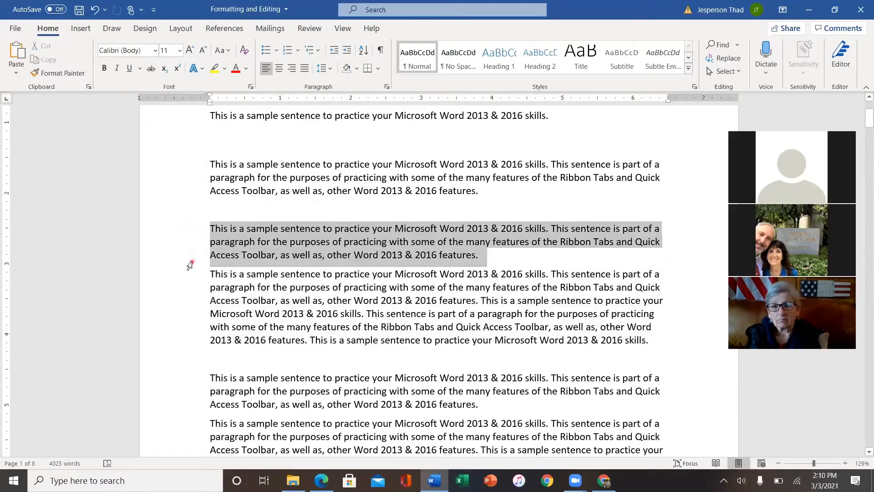
pyautogui.click(399, 326)
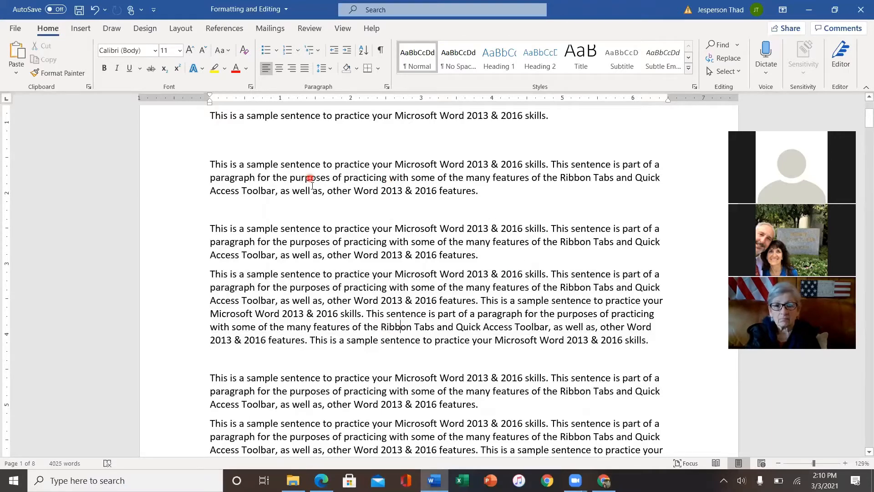
# Select the entire first six-line paragraph, deselect it, select only its third line, and expand that to the entire paragraph.
pyautogui.tripleClick(305, 288)
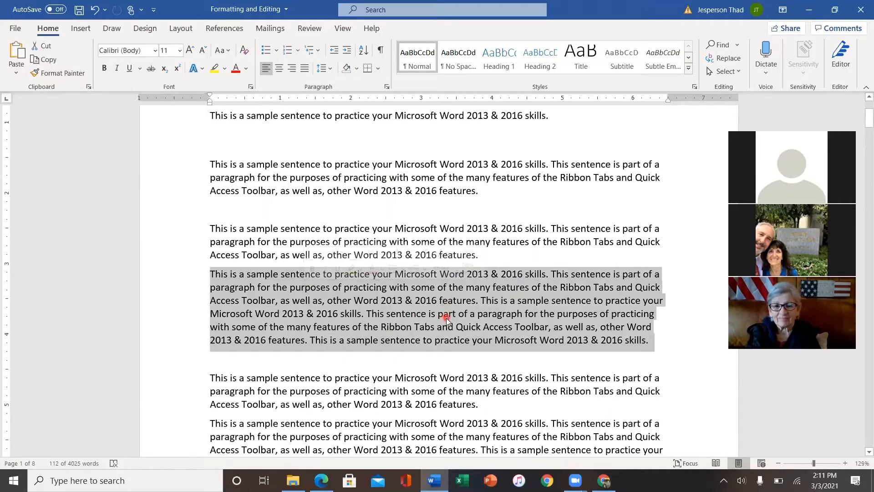
pyautogui.click(446, 318)
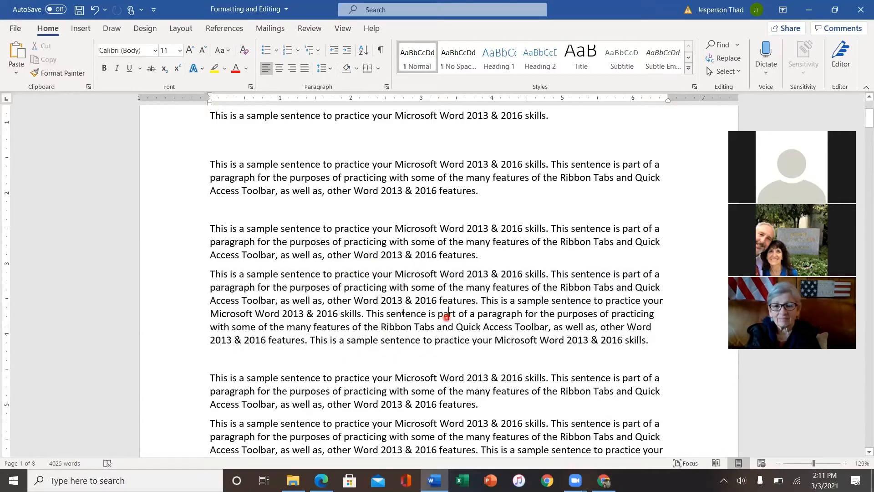
pyautogui.click(177, 306)
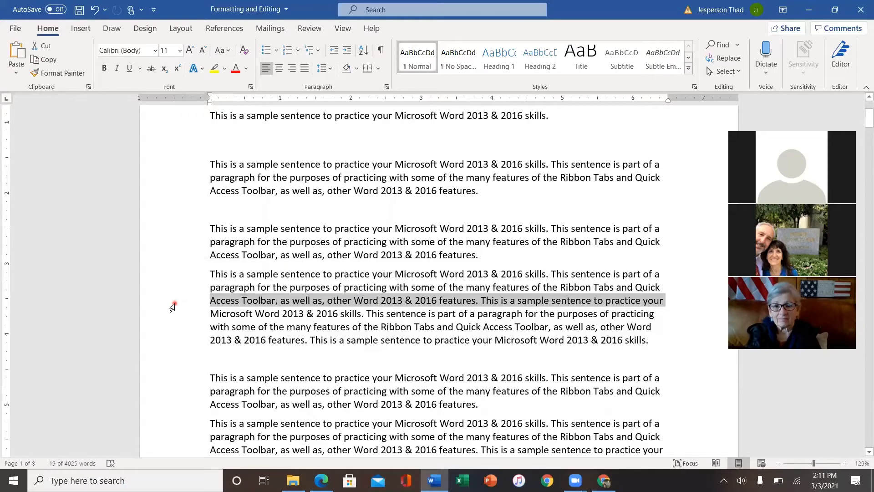
pyautogui.doubleClick(174, 306)
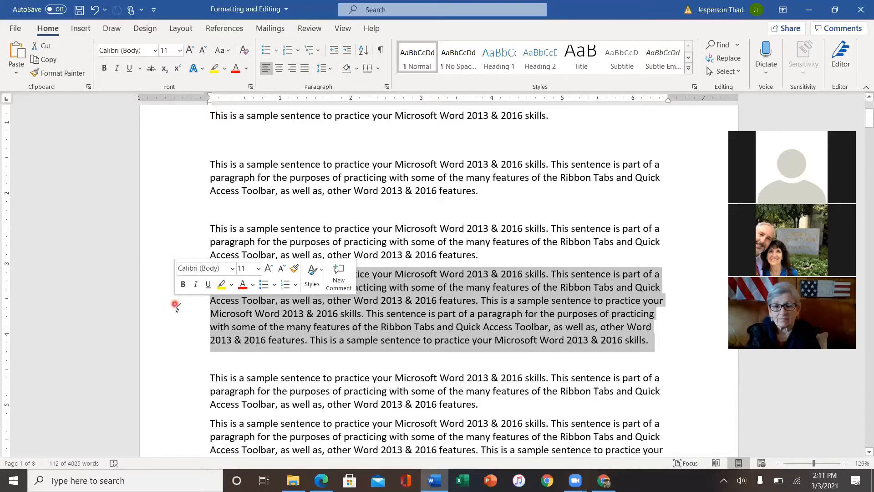
# Select the entire first three-line paragraph, and the entire second three-line paragraph after it.
pyautogui.doubleClick(181, 178)
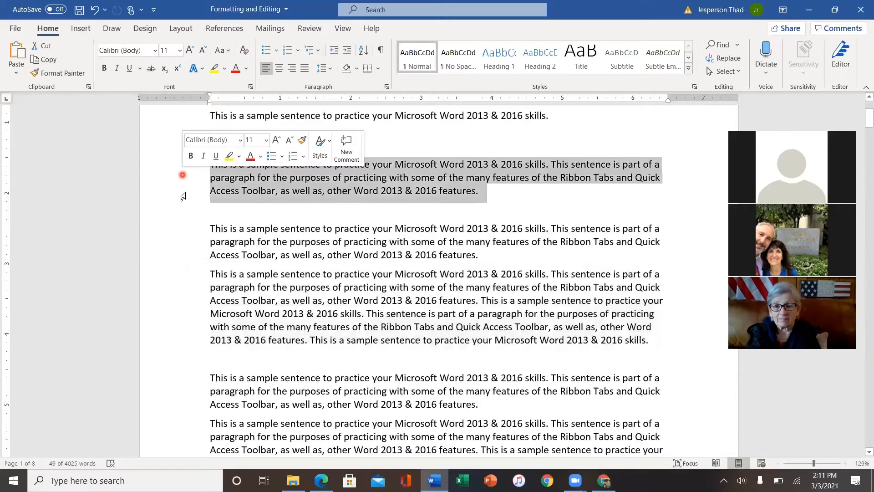
pyautogui.click(183, 244)
pyautogui.doubleClick(183, 245)
# Select the second and the third single-line sample sentences under the title, one after the other.
pyautogui.scroll(3, 182, 244)
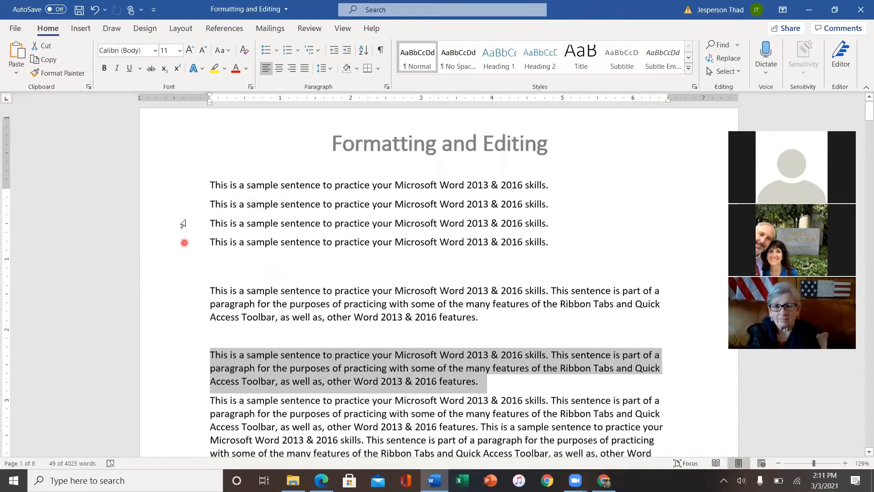
pyautogui.click(169, 219)
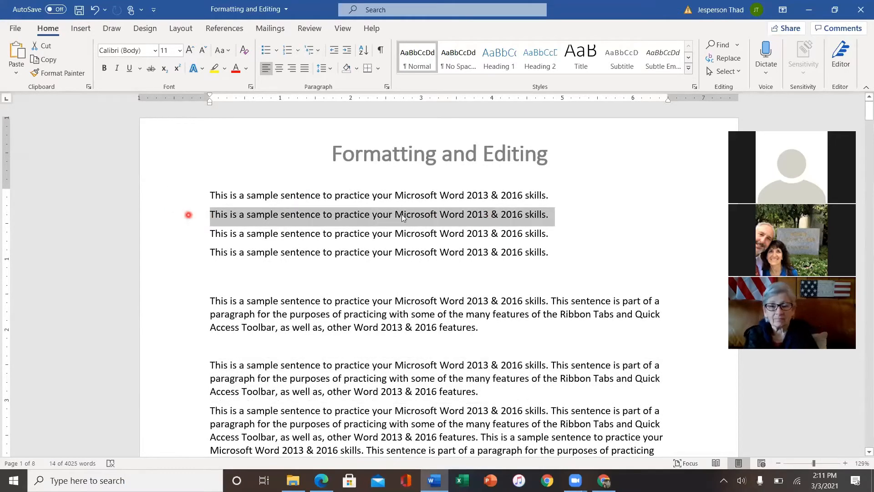
pyautogui.click(171, 235)
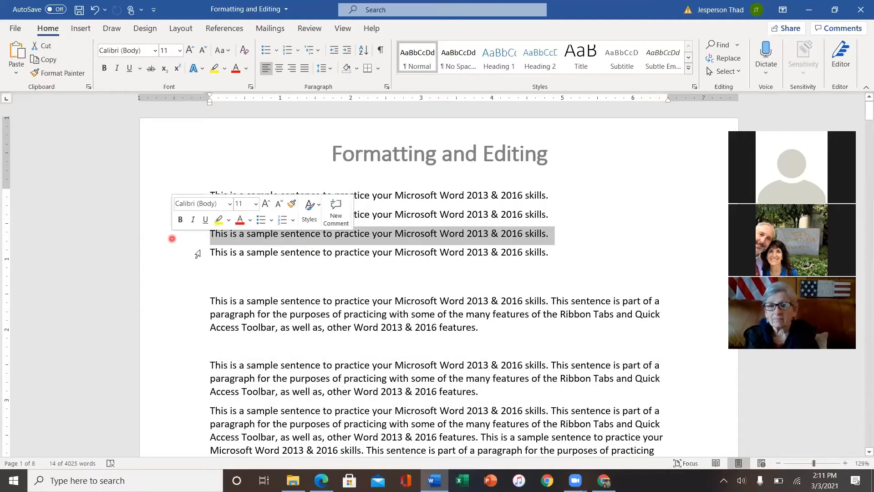
# Select the entire long eleven-line paragraph near the end of the first page.
pyautogui.scroll(-3, 486, 331)
pyautogui.scroll(-10, 485, 331)
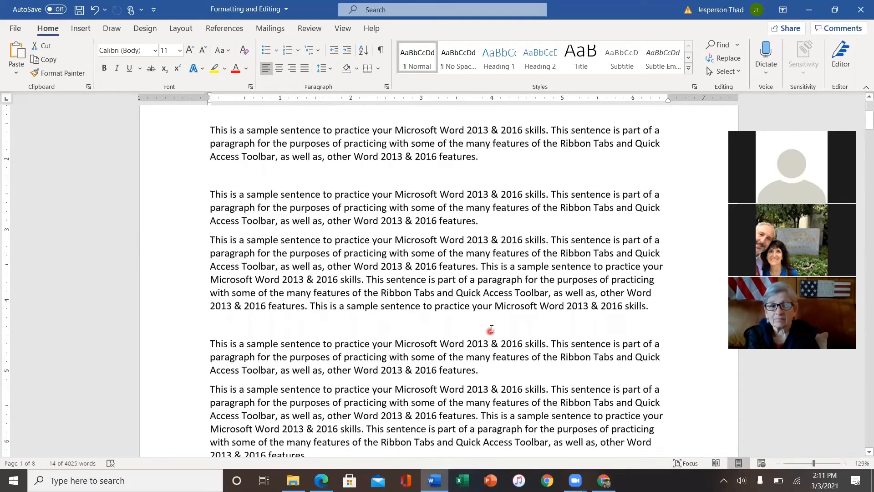
pyautogui.scroll(-3, 447, 336)
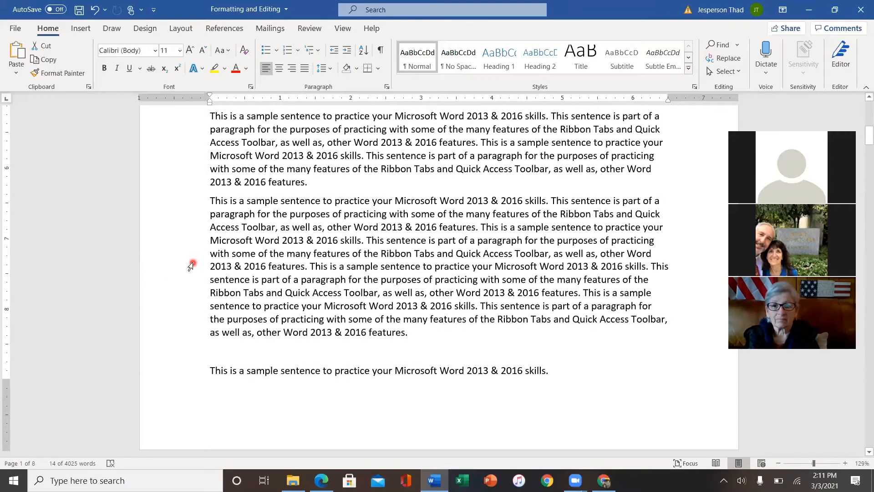
pyautogui.doubleClick(192, 267)
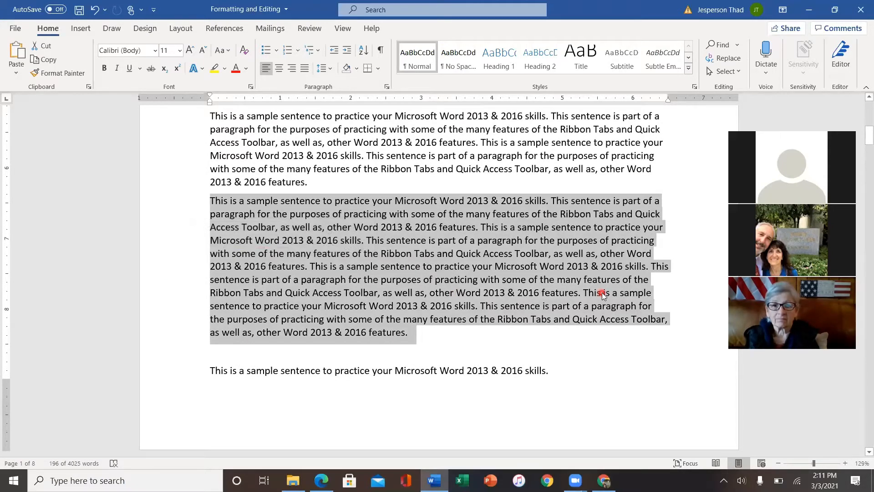
# Select "Microsoft Word 2013" in the first sample sentence under the title, and deselect it.
pyautogui.scroll(3, 587, 303)
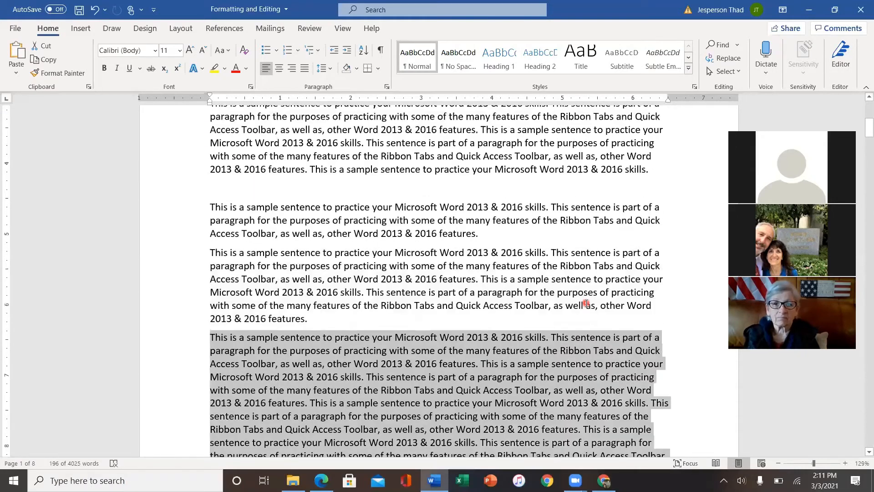
pyautogui.scroll(5, 587, 303)
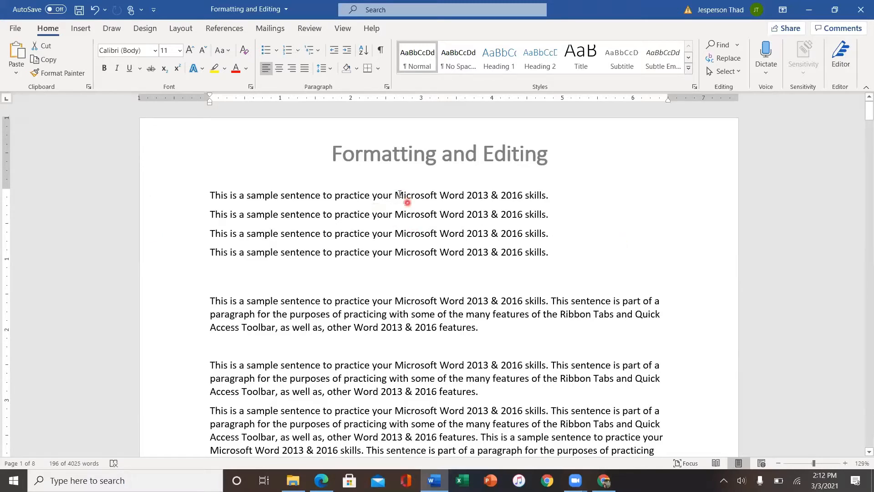
pyautogui.moveTo(398, 196); pyautogui.dragTo(490, 203)
pyautogui.click(491, 238)
pyautogui.click(417, 265)
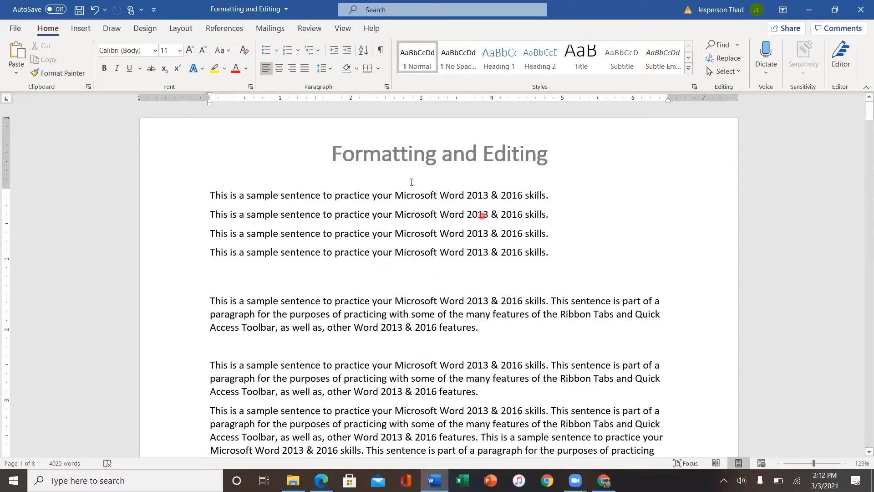
# Place the insertion point before "Microsoft" in the fourth sample sentence and move it back and forth one character at a time.
pyautogui.click(397, 260)
pyautogui.press('Left')
pyautogui.press('Left')
pyautogui.press('Left')
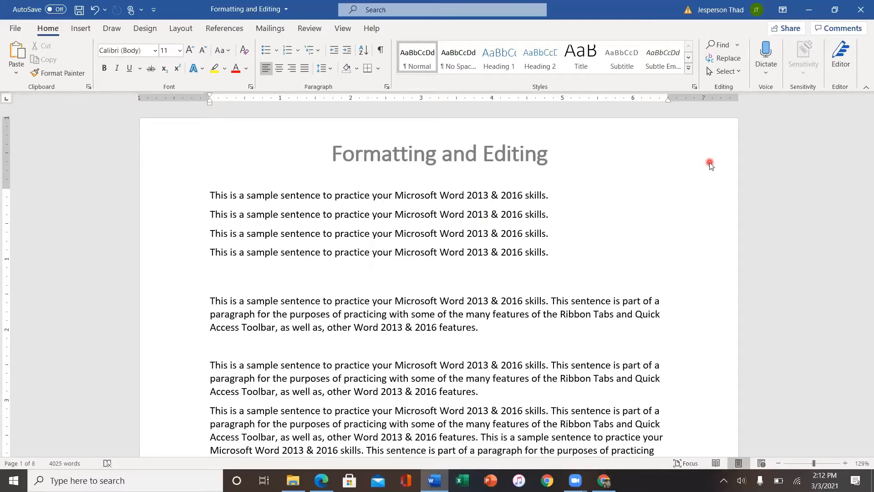
pyautogui.press('Left')
pyautogui.press('Left')
pyautogui.press('Right')
pyautogui.press('Right')
# Starting before "Microsoft" in the second sample sentence, extend a selection one character at a time through "Microsoft Word 2013 & 20".
pyautogui.click(398, 223)
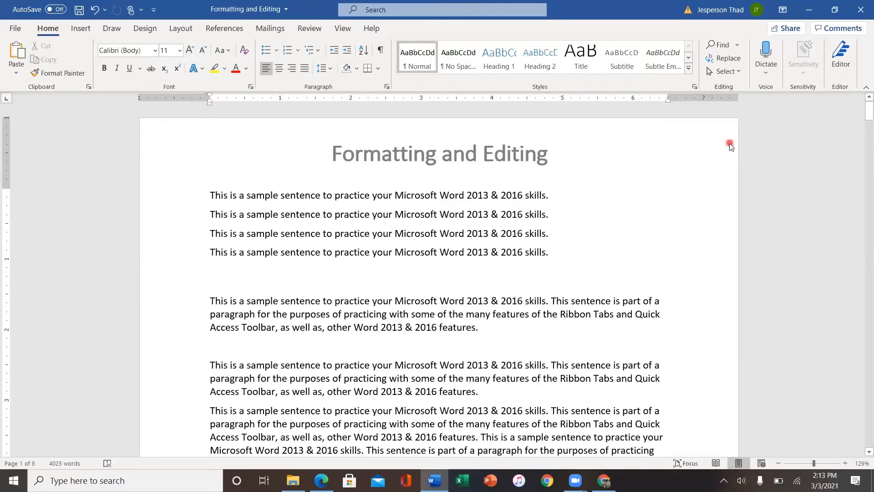
pyautogui.hotkey('shift', 'Right')
pyautogui.hotkey('shift', 'Right')
pyautogui.hotkey('shift', 'Right')
pyautogui.hotkey('shift', 'Right')
pyautogui.hotkey('shift', 'Right')
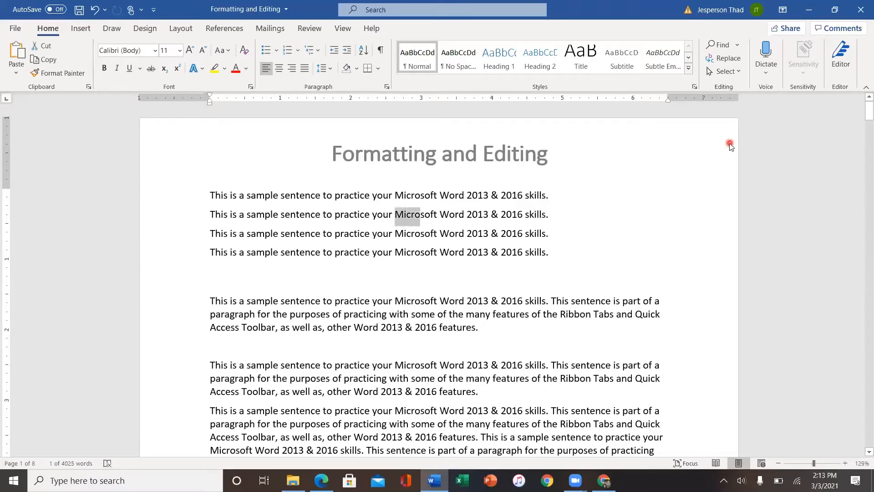
pyautogui.hotkey('shift', 'Right')
pyautogui.hotkey('shift', 'Right')
pyautogui.hotkey('shift', 'Right')
pyautogui.hotkey('shift', 'Right')
pyautogui.hotkey('shift', 'Right')
pyautogui.hotkey('shift', 'Right')
pyautogui.hotkey('shift', 'Right')
pyautogui.hotkey('shift', 'Right')
pyautogui.hotkey('shift', 'Right')
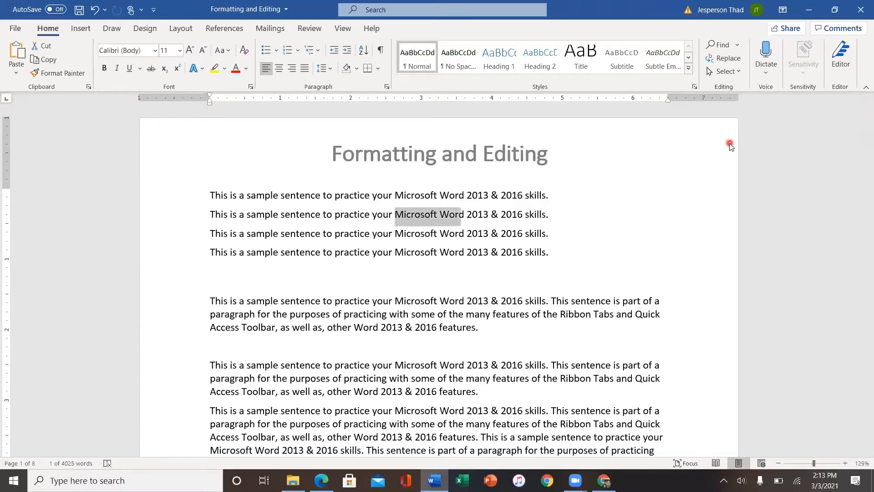
pyautogui.hotkey('shift', 'Right')
pyautogui.hotkey('shift', 'Right')
pyautogui.hotkey('shift', 'Right')
pyautogui.hotkey('shift', 'Right')
pyautogui.hotkey('shift', 'Right')
pyautogui.hotkey('shift', 'Right')
pyautogui.hotkey('shift', 'Right')
pyautogui.hotkey('shift', 'Right')
pyautogui.hotkey('shift', 'Right')
pyautogui.hotkey('shift', 'Right')
pyautogui.hotkey('shift', 'Right')
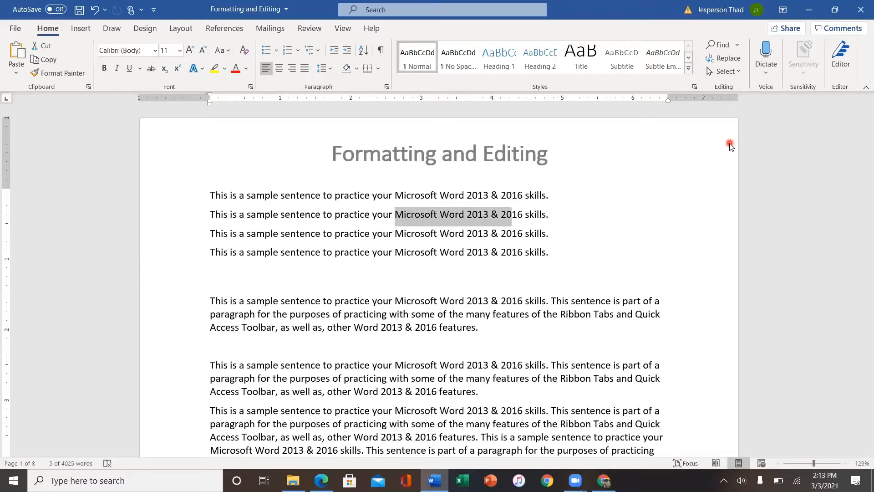
# Shrink the selection to "Microsoft Word 2" and extend it again to cover exactly "Microsoft Word 2013".
pyautogui.hotkey('shift', 'Left')
pyautogui.hotkey('shift', 'Left')
pyautogui.hotkey('shift', 'Left')
pyautogui.hotkey('shift', 'Left')
pyautogui.hotkey('shift', 'Left')
pyautogui.hotkey('shift', 'Left')
pyautogui.hotkey('shift', 'Left')
pyautogui.hotkey('shift', 'Left')
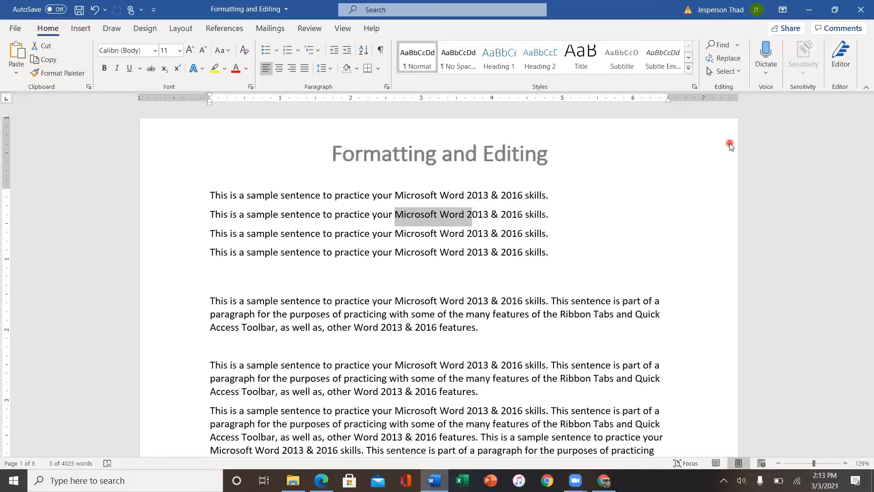
pyautogui.hotkey('shift', 'Right')
pyautogui.hotkey('shift', 'Right')
pyautogui.hotkey('shift', 'Right')
# Format the selected "Microsoft Word 2013" as bold, italic and double-underlined.
pyautogui.click(104, 69)
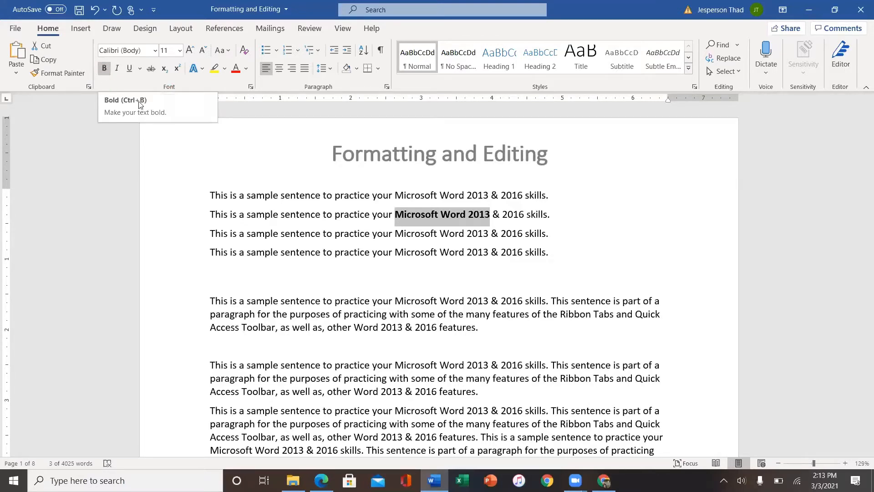
pyautogui.click(118, 71)
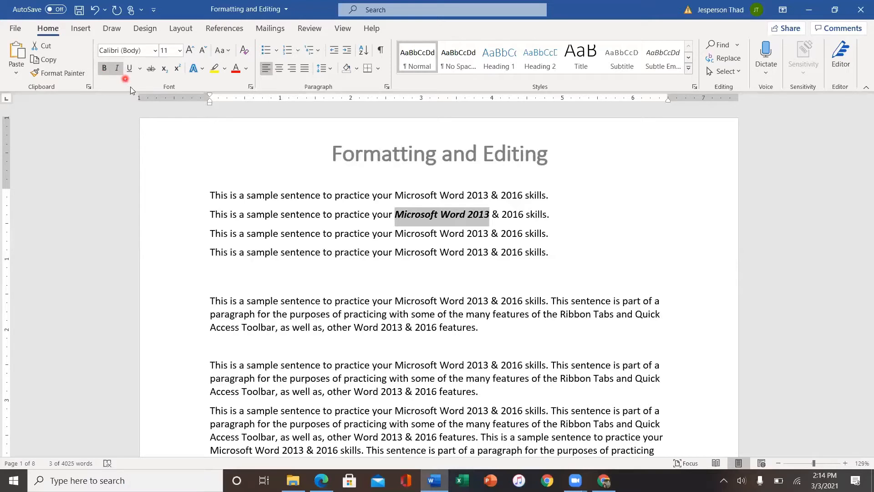
pyautogui.click(130, 69)
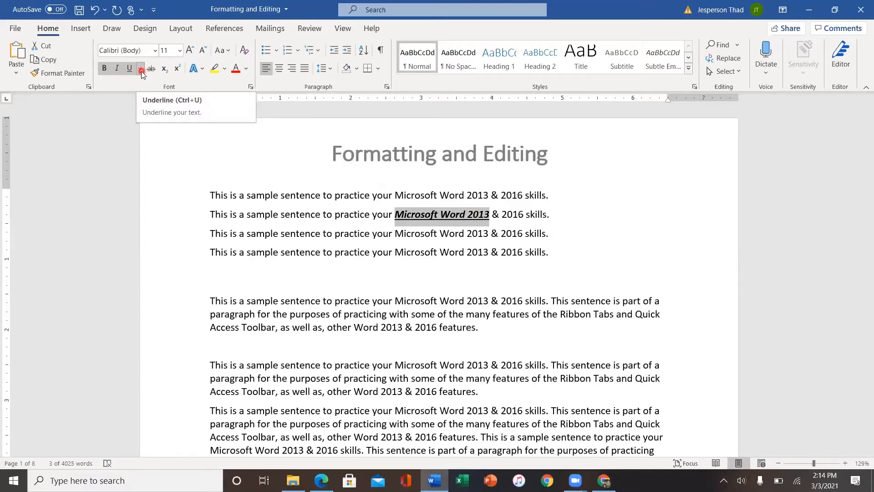
pyautogui.click(142, 69)
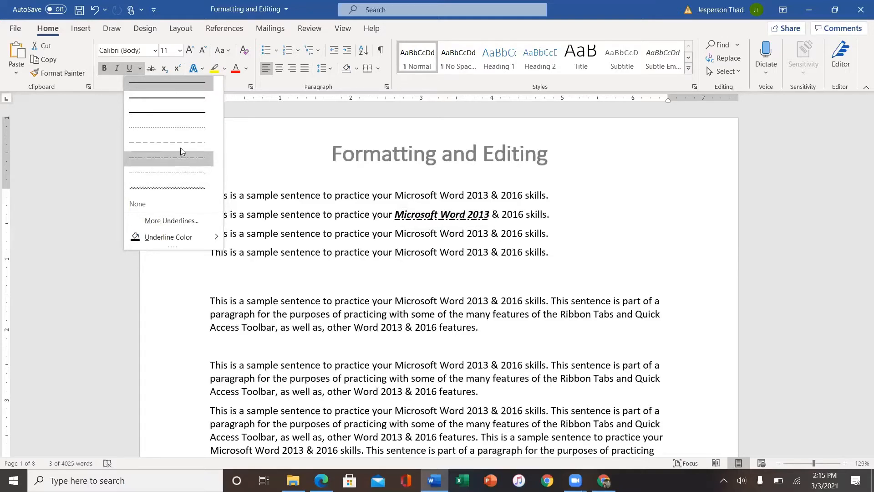
pyautogui.click(177, 98)
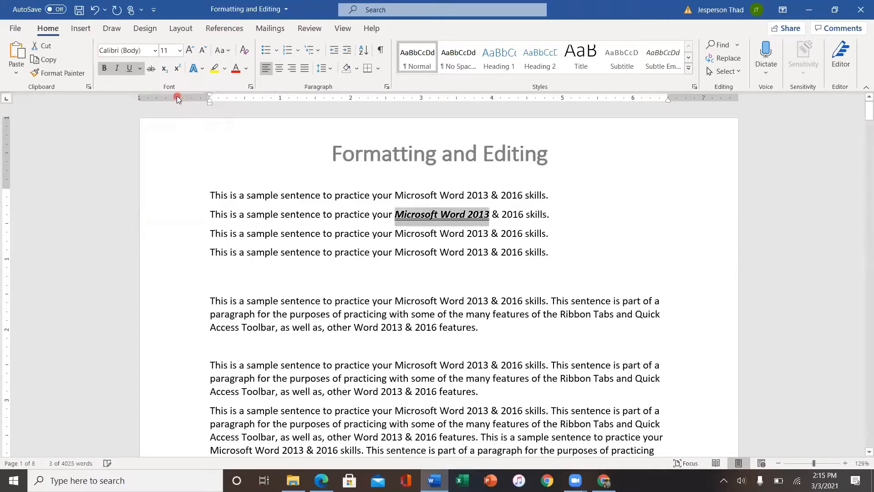
# Change the underline of "Microsoft Word 2013" to the thick style and color it yellow.
pyautogui.click(140, 68)
pyautogui.moveTo(168, 236)
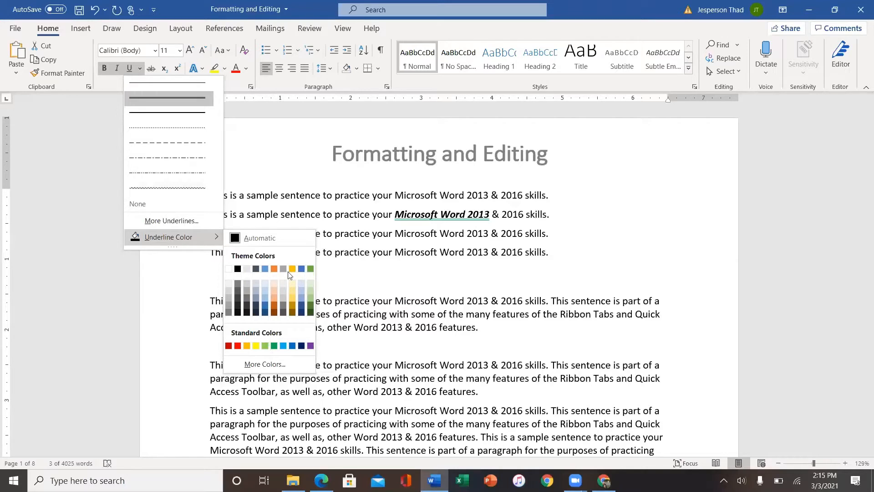
pyautogui.click(180, 113)
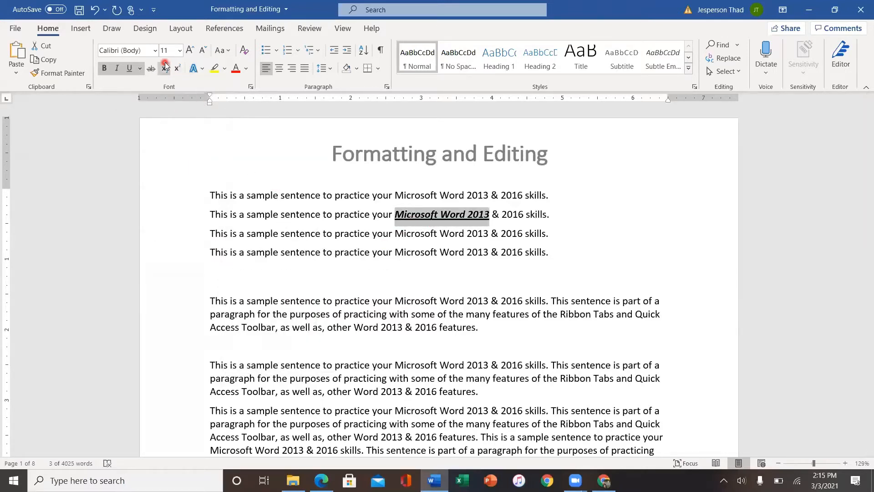
pyautogui.click(141, 70)
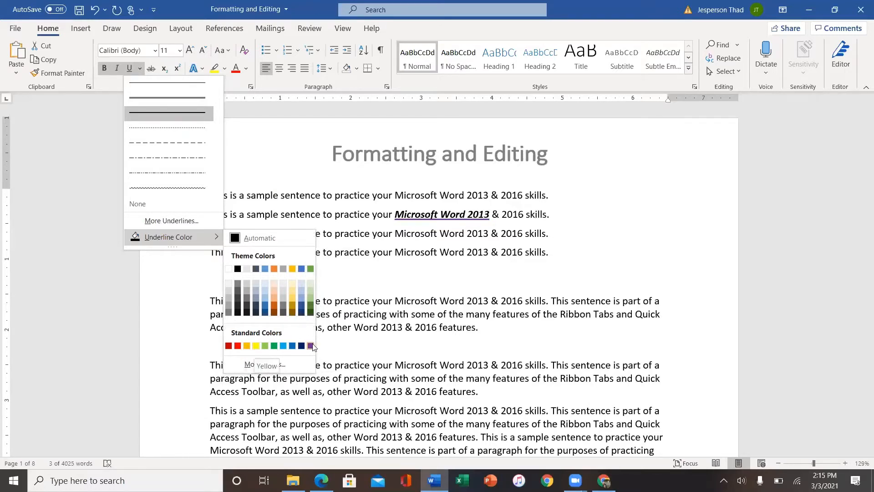
pyautogui.click(256, 346)
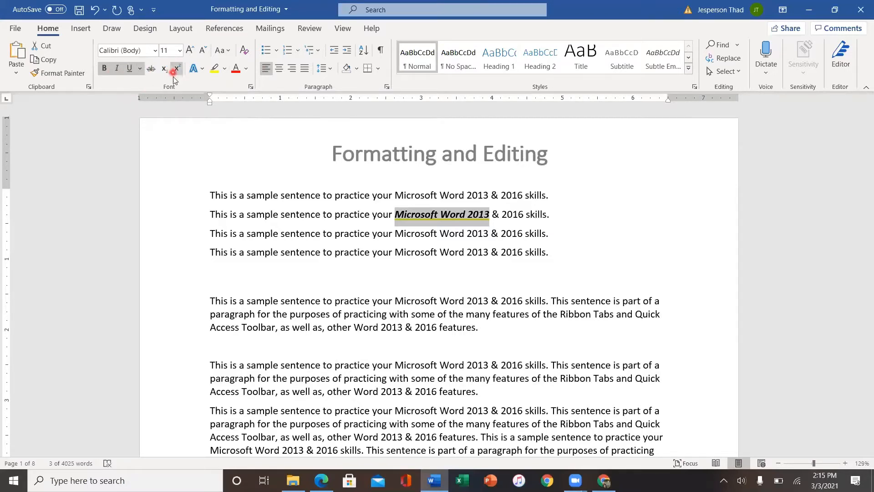
# Look over the text effects and the available font sizes for the selected phrase without applying any.
pyautogui.click(202, 69)
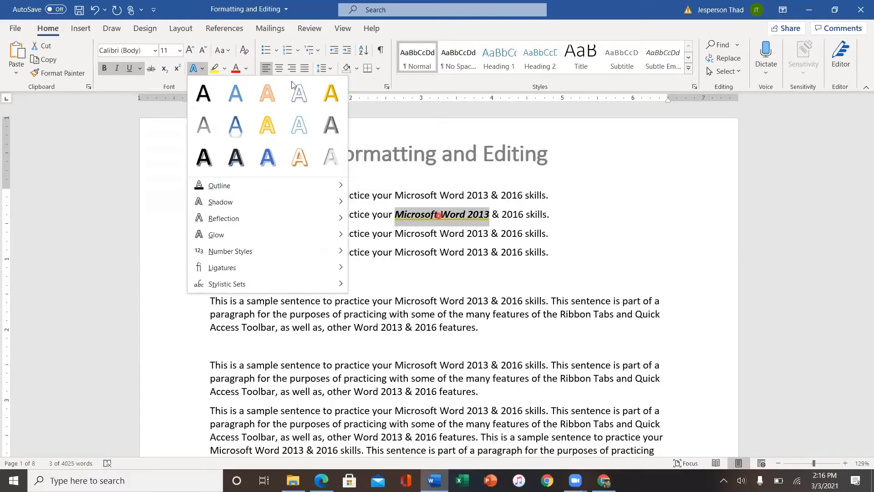
pyautogui.click(181, 51)
pyautogui.click(180, 51)
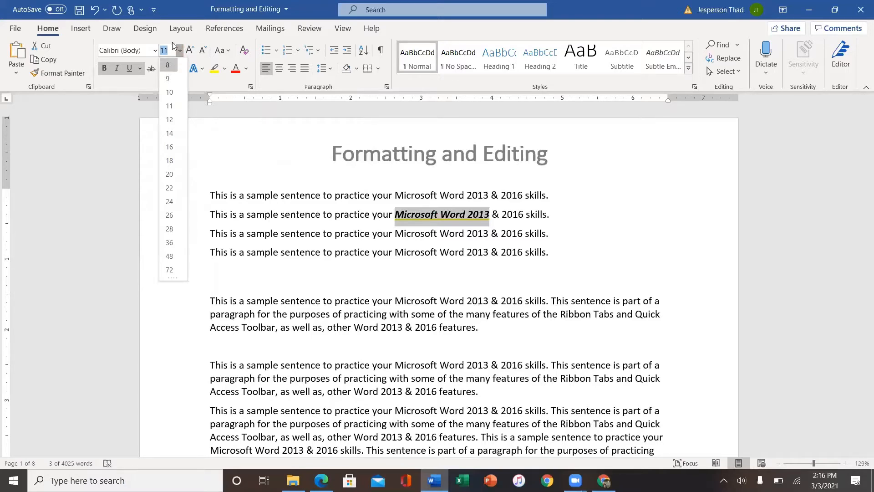
pyautogui.click(168, 53)
pyautogui.click(362, 253)
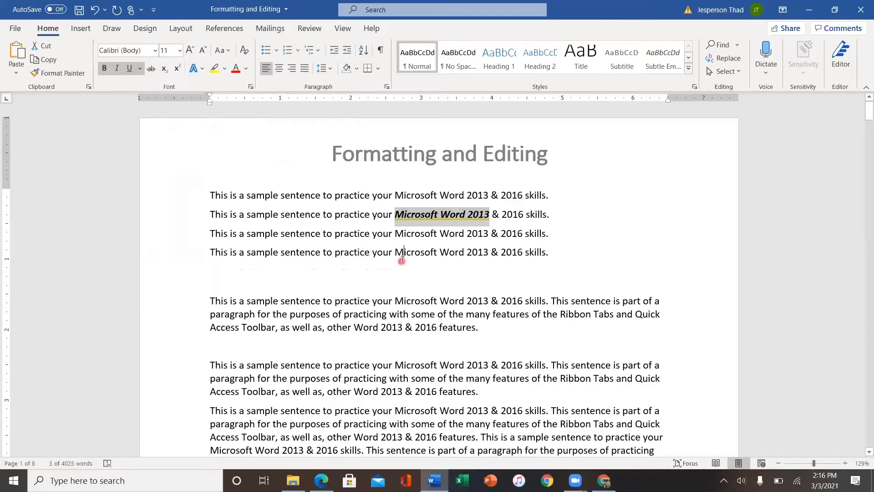
# Reselect the formatted phrase "Microsoft Word 2013" in the second sample sentence.
pyautogui.click(399, 215)
pyautogui.moveTo(424, 218); pyautogui.dragTo(482, 220)
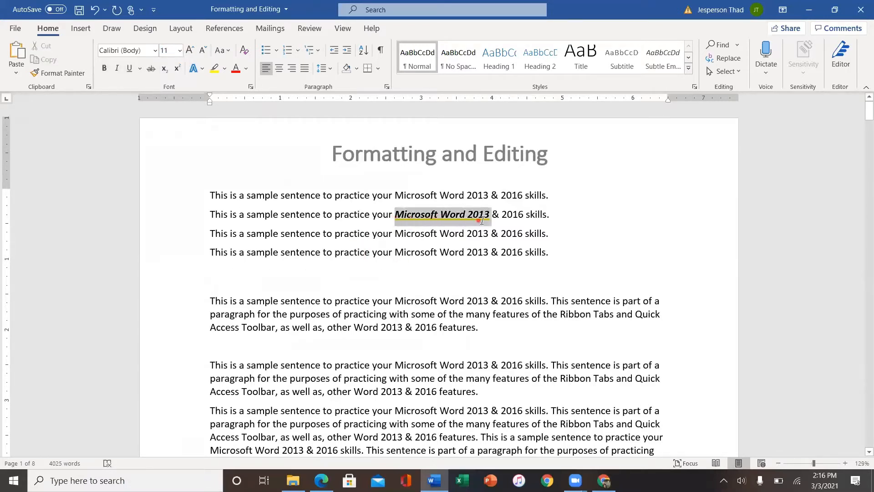
# Set the font size of the selected phrase "Microsoft Word 2013" to 18.
pyautogui.click(180, 51)
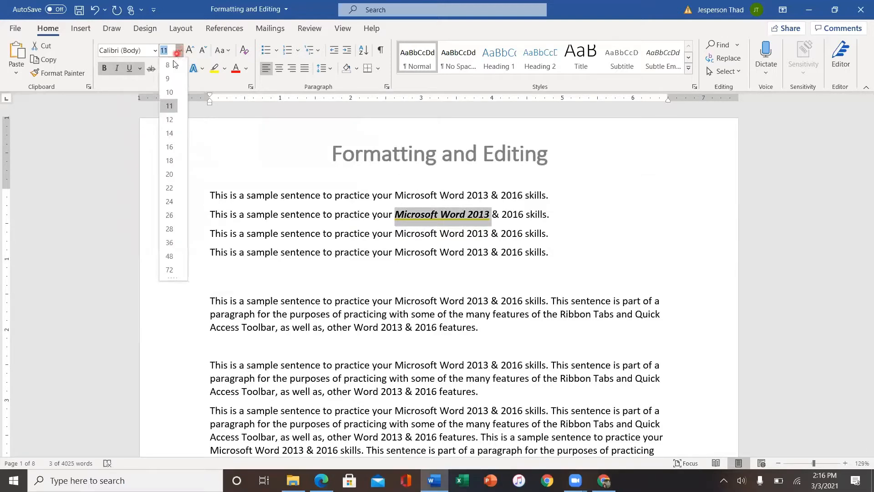
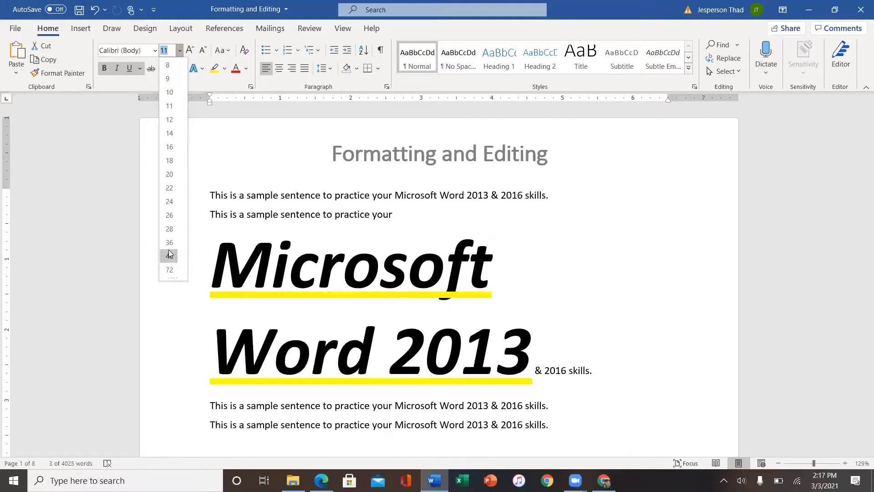
pyautogui.click(170, 162)
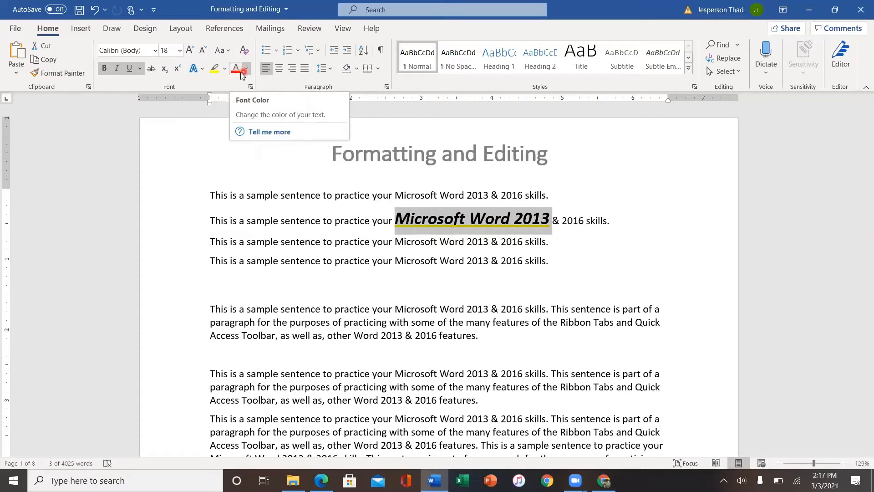
# Read the help article on changing the font color and recolor "Microsoft Word 2013" with a darker blue theme color.
pyautogui.click(267, 132)
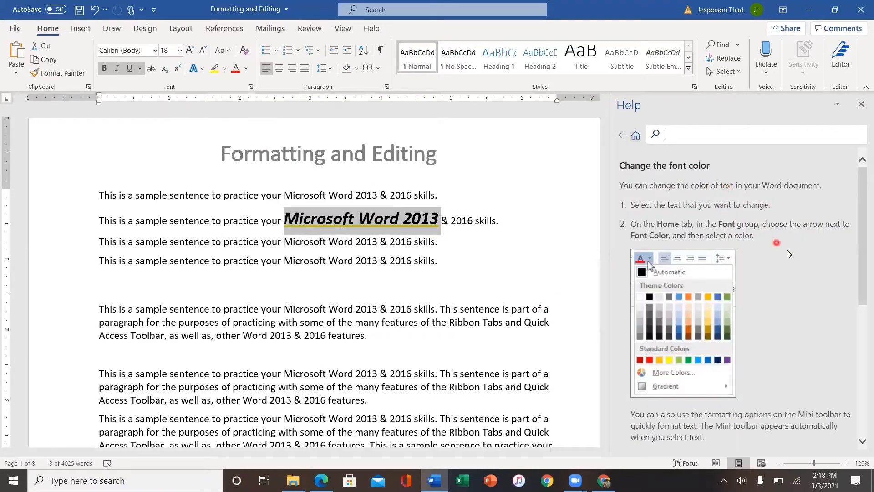
pyautogui.scroll(-1, 788, 253)
pyautogui.scroll(-3, 789, 254)
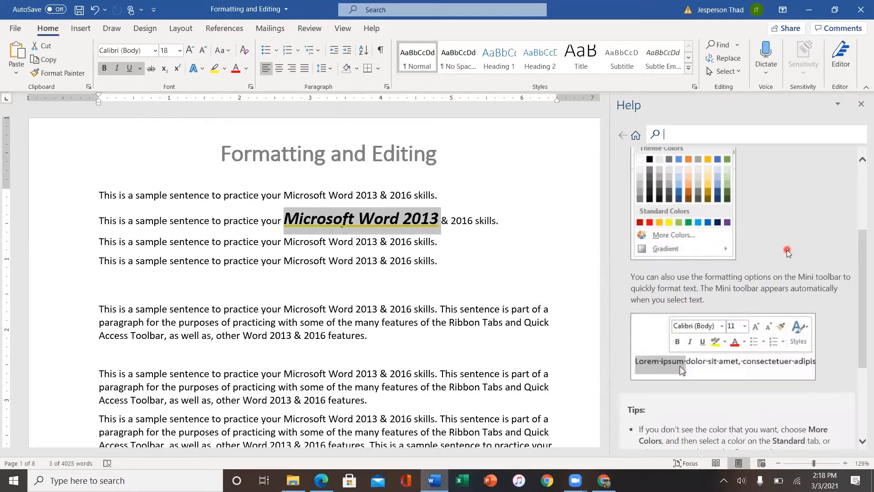
pyautogui.scroll(-2, 792, 223)
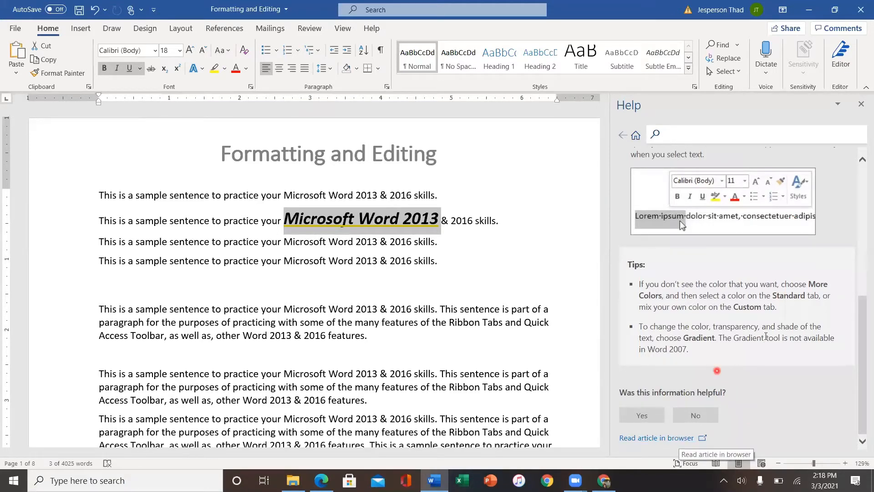
pyautogui.click(860, 104)
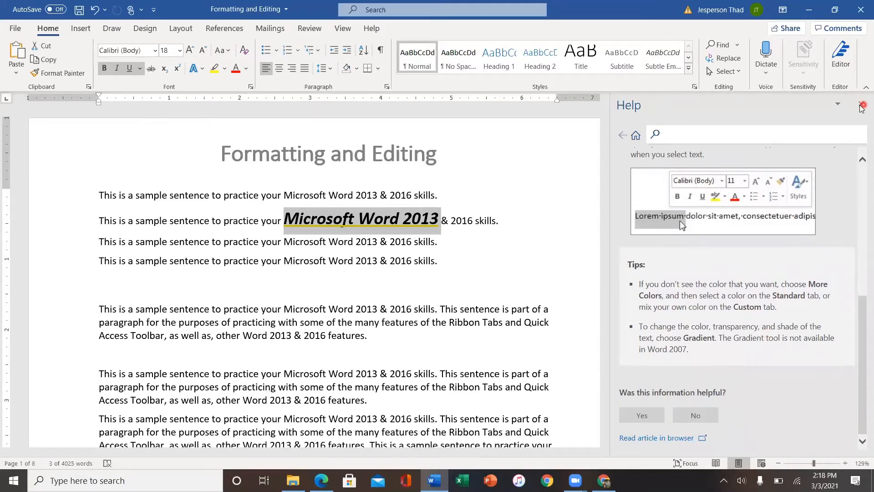
pyautogui.click(246, 69)
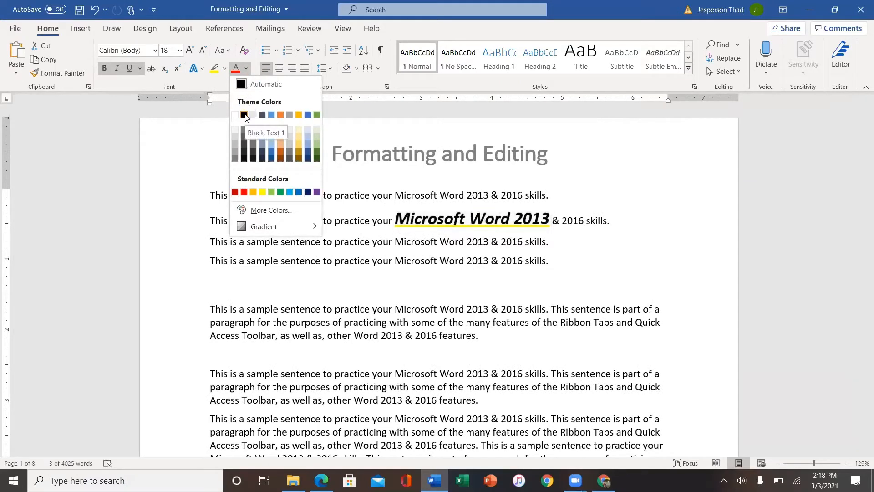
pyautogui.click(309, 153)
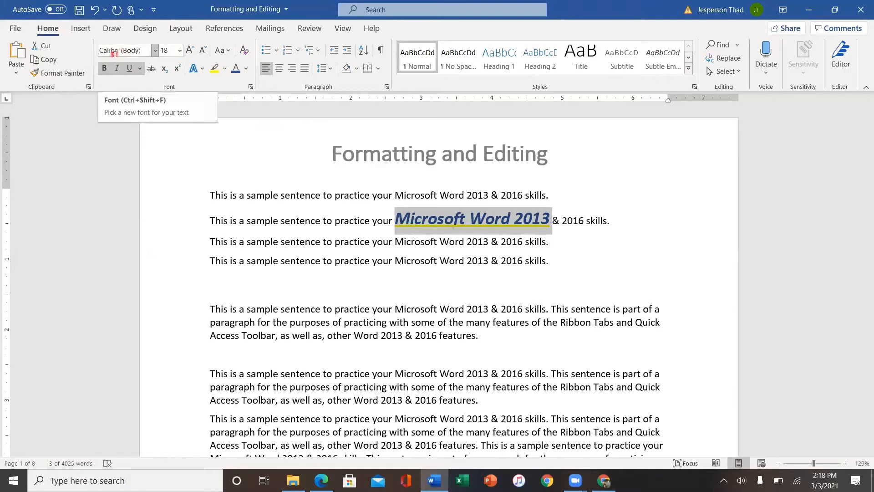
# Change the font of the selected phrase "Microsoft Word 2013" to Arial Nova.
pyautogui.click(155, 54)
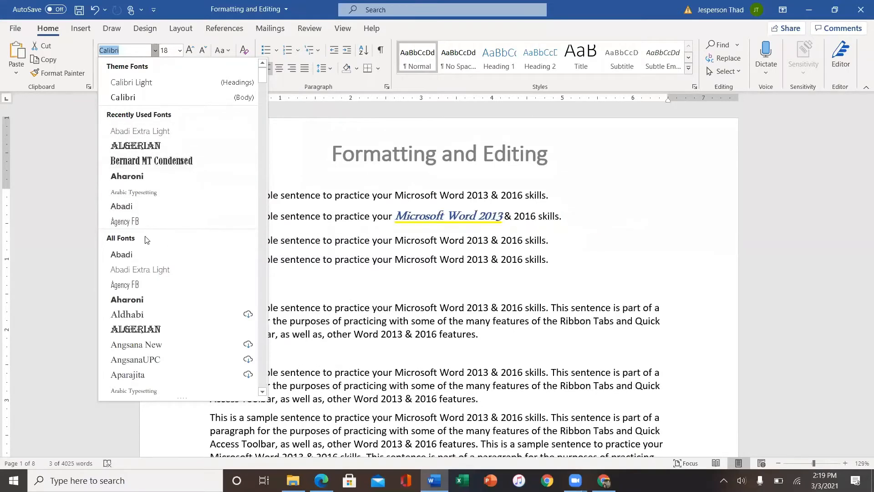
pyautogui.scroll(-5, 177, 261)
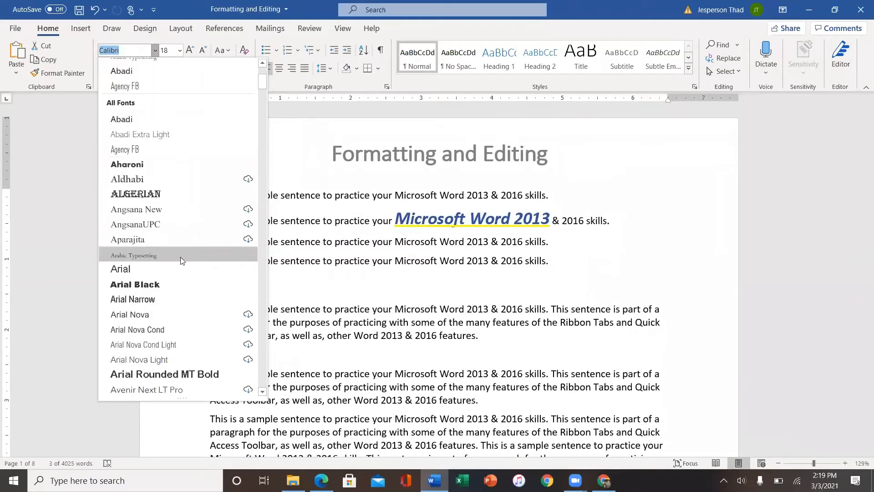
pyautogui.scroll(-1, 181, 260)
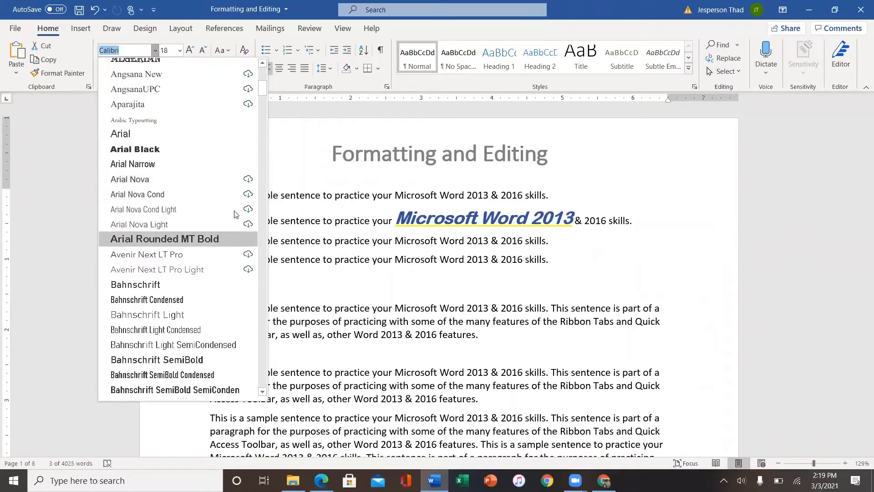
pyautogui.click(248, 181)
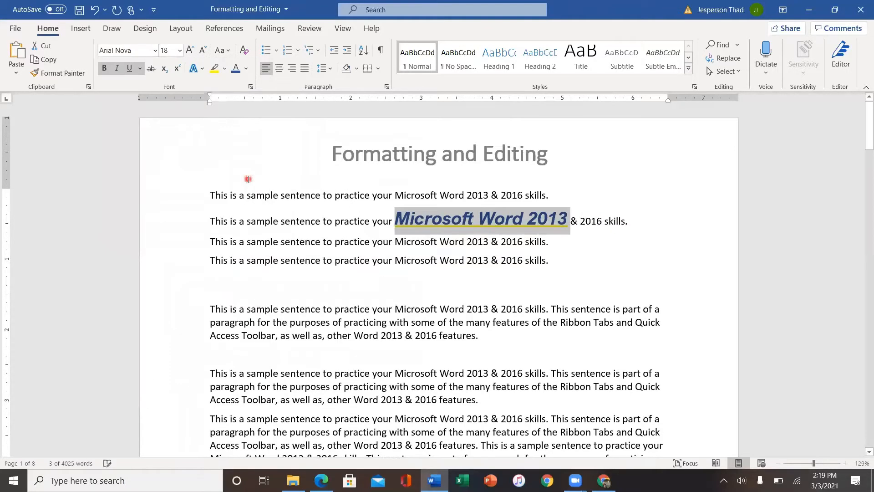
# Set the font of "Microsoft Word 2013" to Abadi Extra Light and deselect the phrase.
pyautogui.click(155, 51)
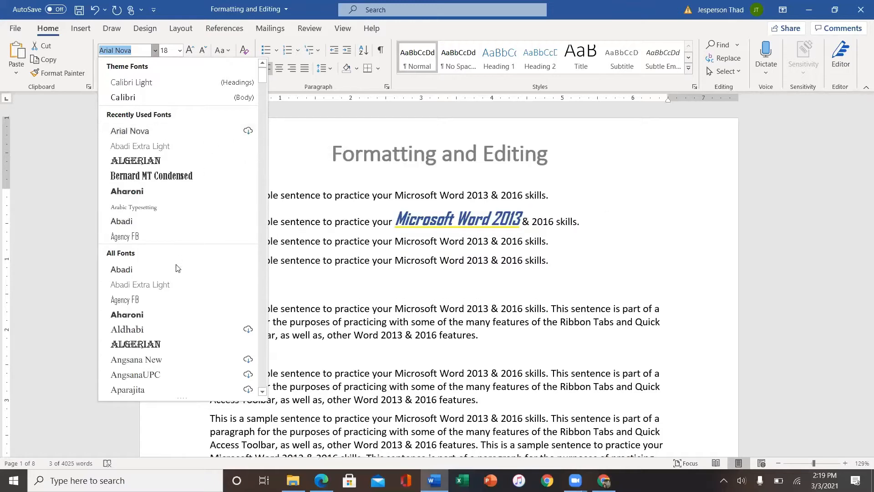
pyautogui.scroll(-10, 178, 268)
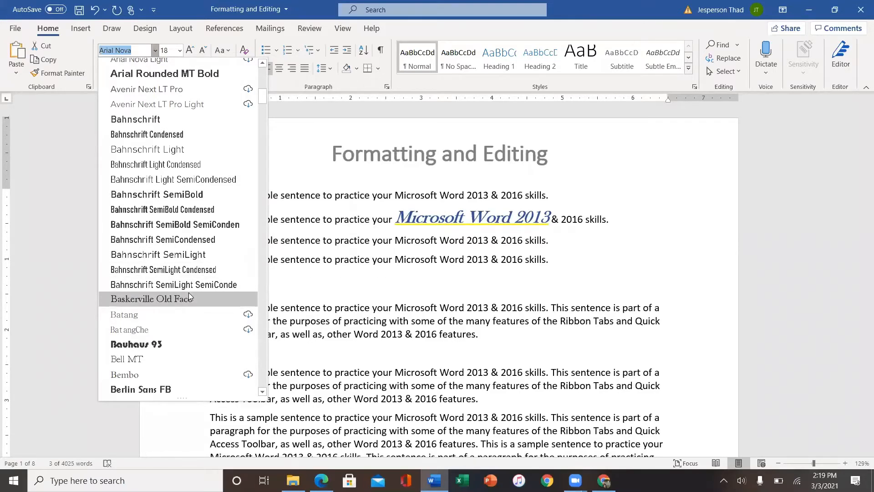
pyautogui.scroll(15, 196, 279)
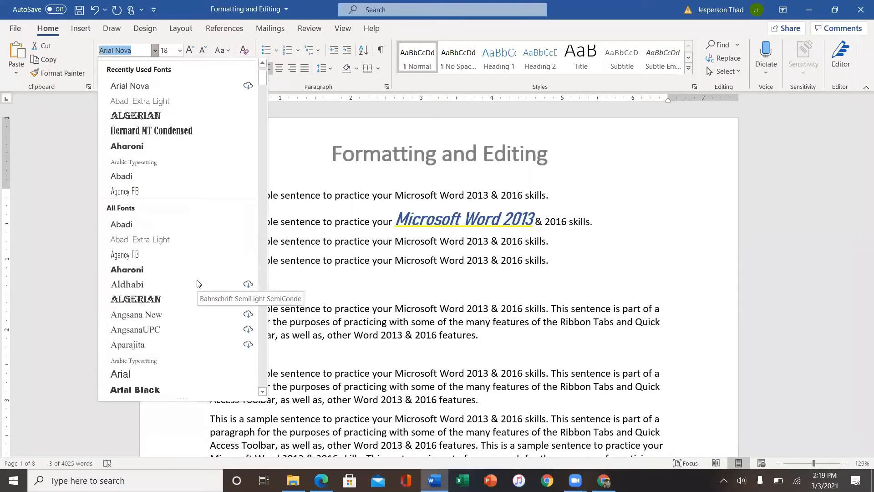
pyautogui.scroll(1, 197, 284)
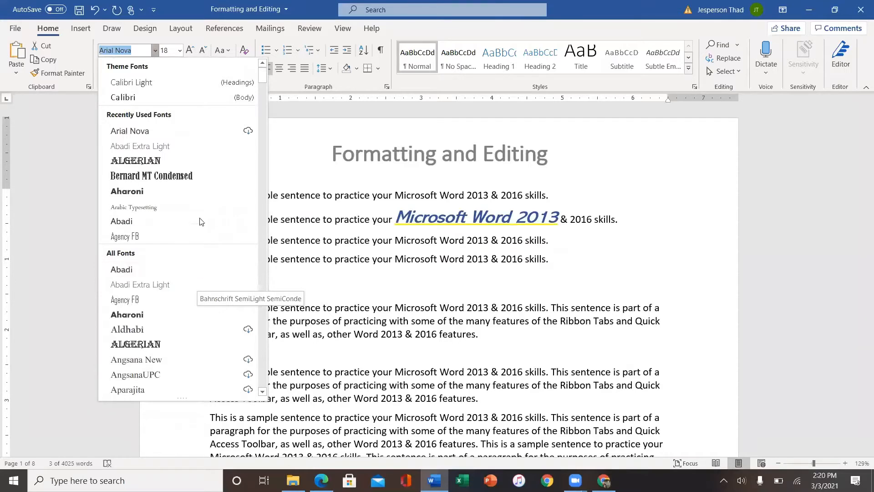
pyautogui.click(159, 146)
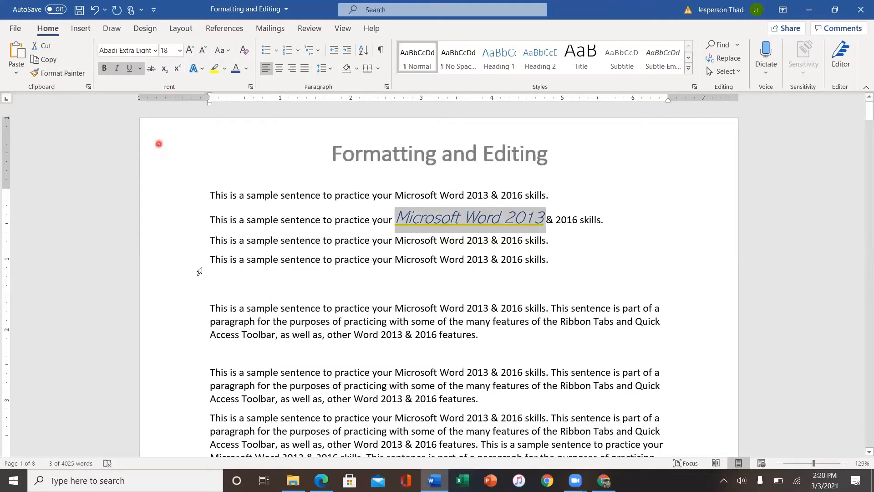
pyautogui.click(342, 285)
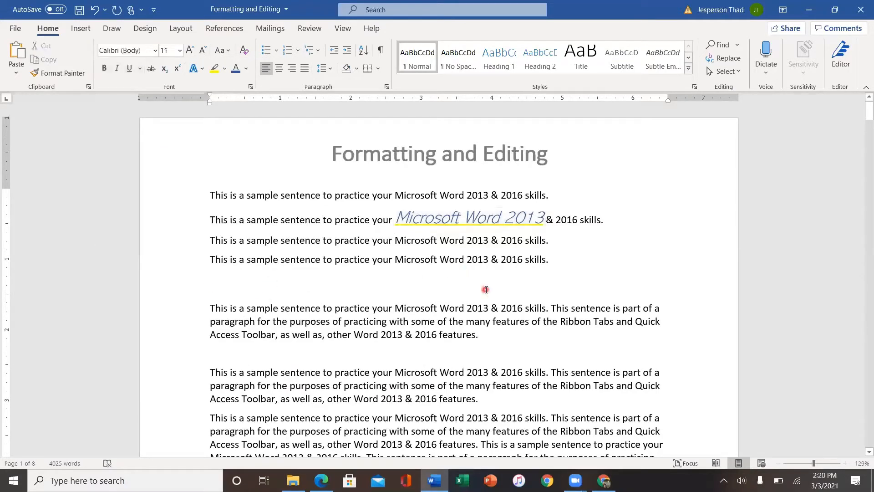
# Compare the font settings of the plain text and the formatted phrase in the second sentence, including the phrase's quick formatting options.
pyautogui.click(296, 220)
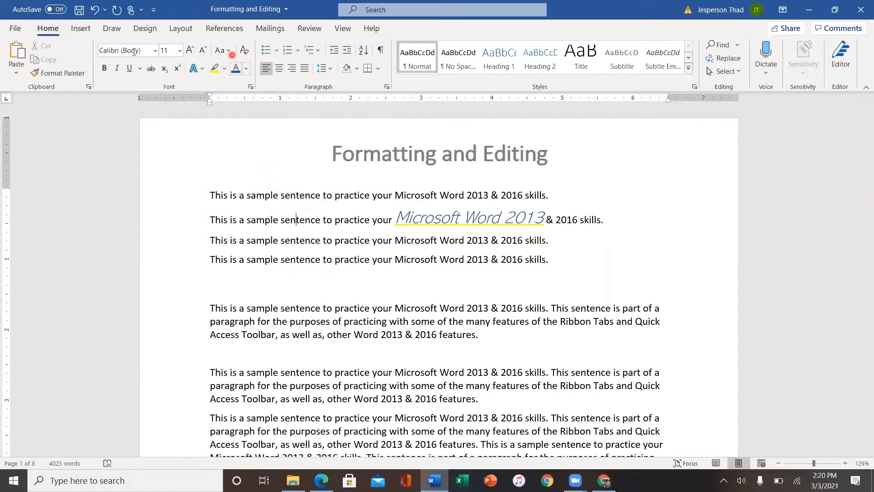
pyautogui.click(435, 219)
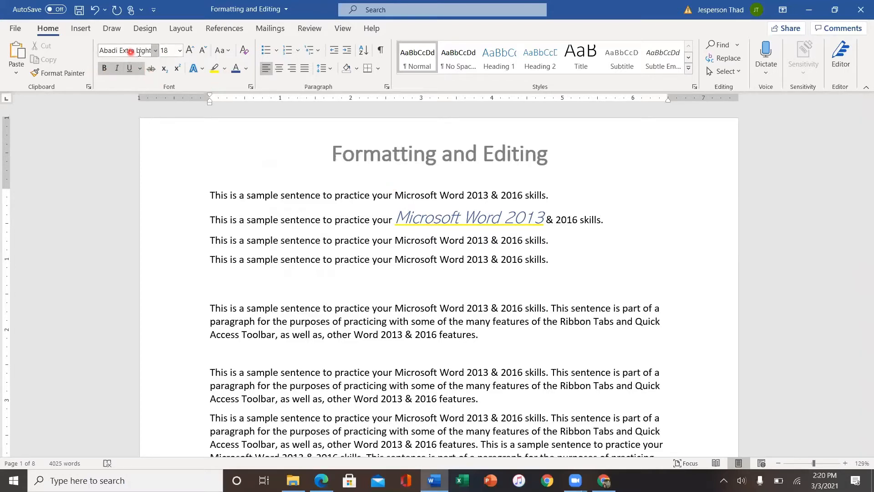
pyautogui.click(419, 224)
pyautogui.rightClick(420, 222)
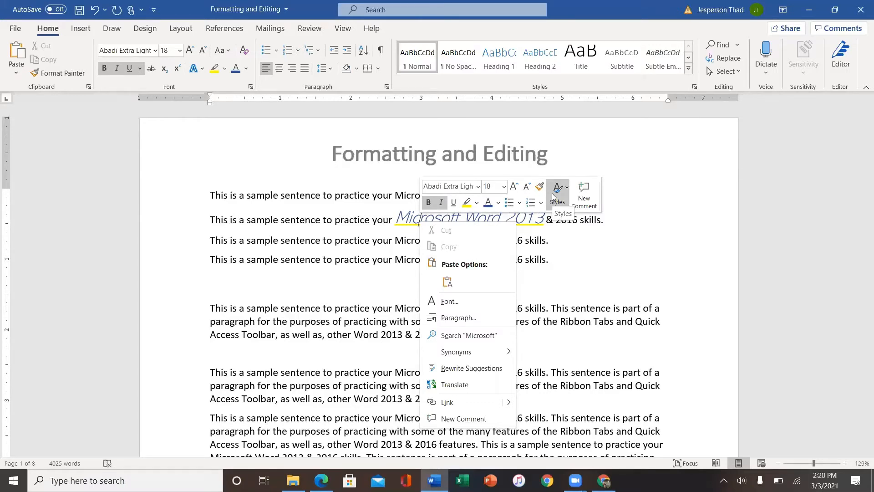
pyautogui.click(265, 242)
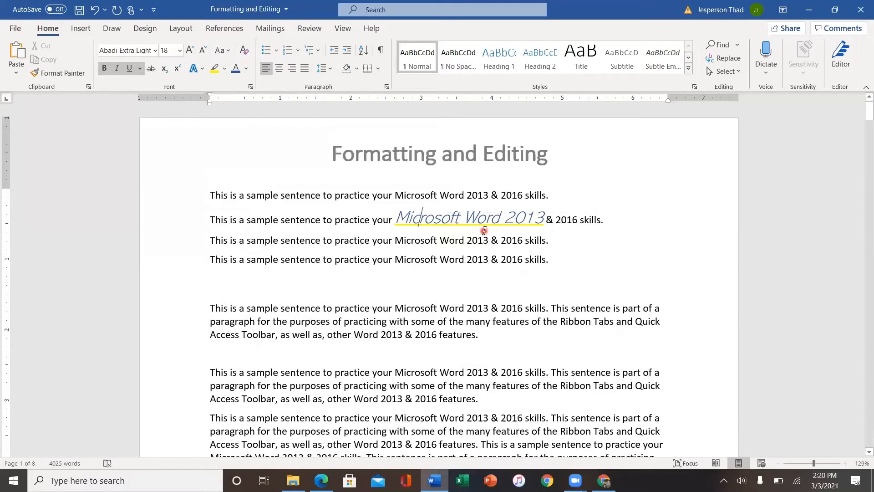
# Select the word "sentence" in the first sample sentence and preview other fonts and sizes without applying any.
pyautogui.click(301, 197)
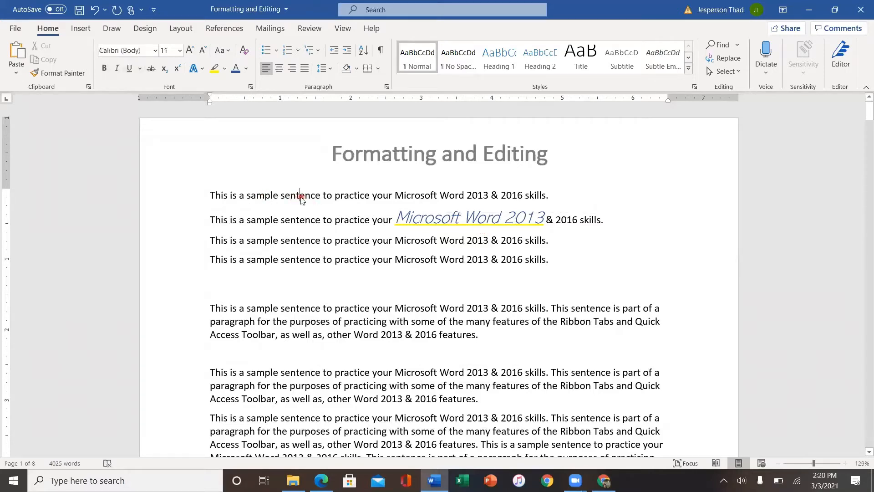
pyautogui.doubleClick(301, 196)
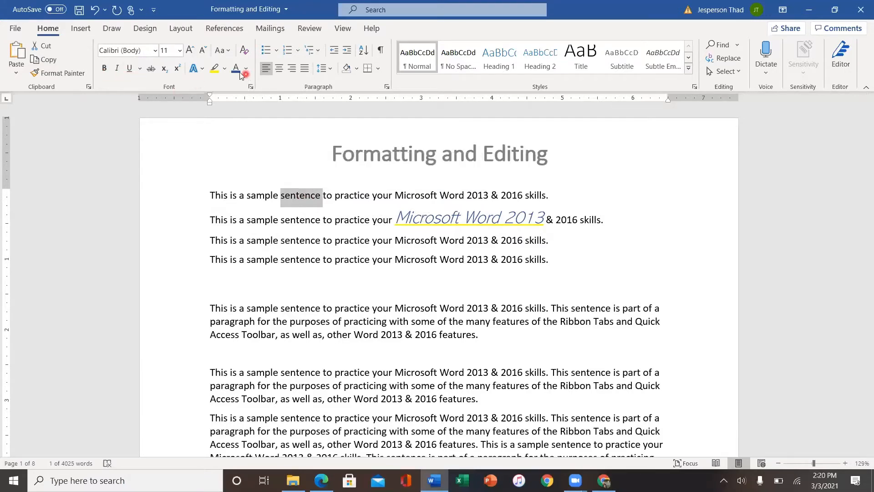
pyautogui.click(155, 51)
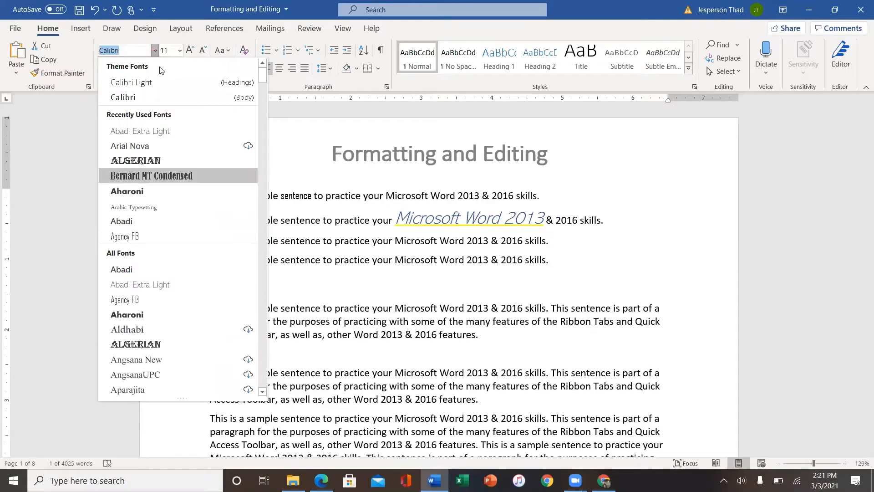
pyautogui.click(180, 50)
pyautogui.click(180, 51)
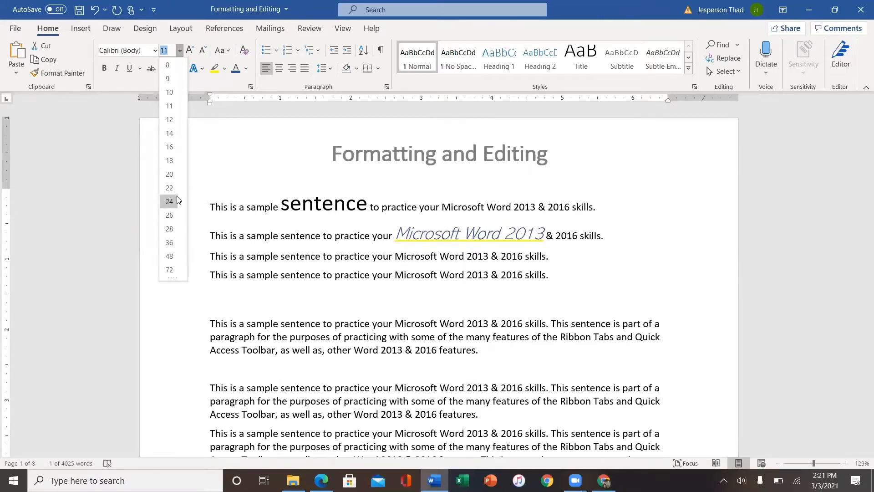
pyautogui.click(272, 258)
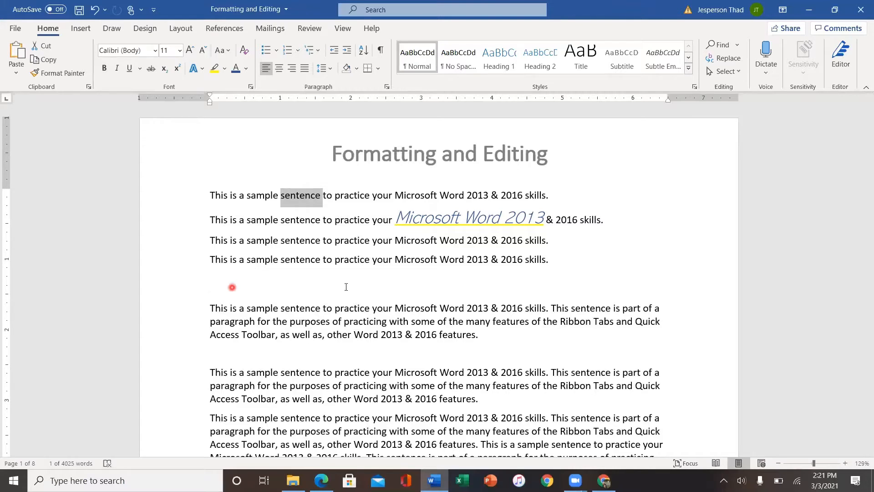
# Copy the formatting of "Microsoft Word 2013" onto the word "sample" in the first sentence with Format Painter.
pyautogui.click(428, 224)
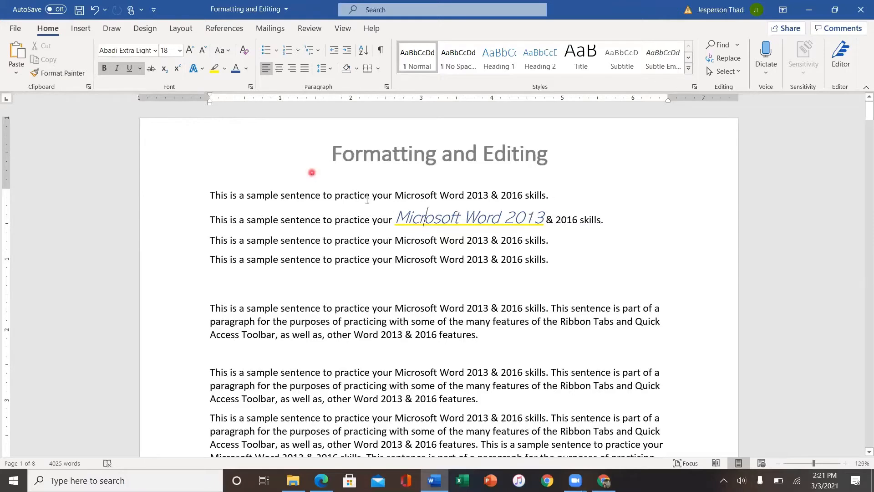
pyautogui.click(52, 73)
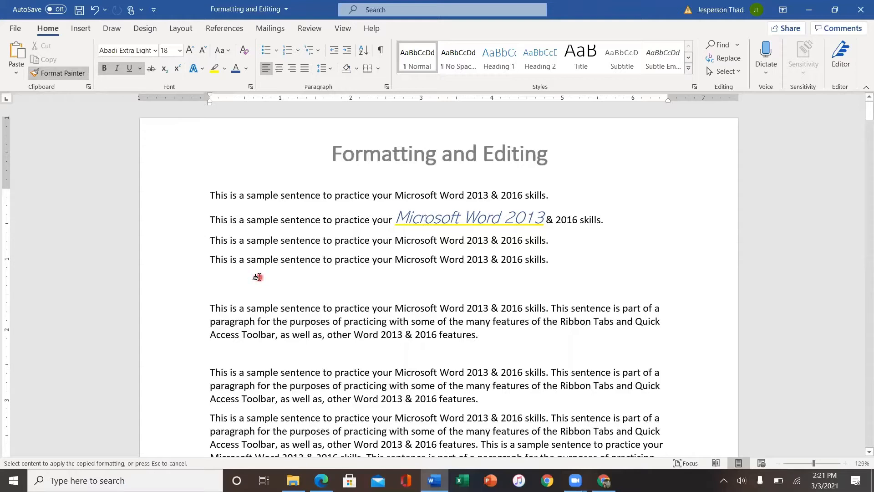
pyautogui.click(259, 197)
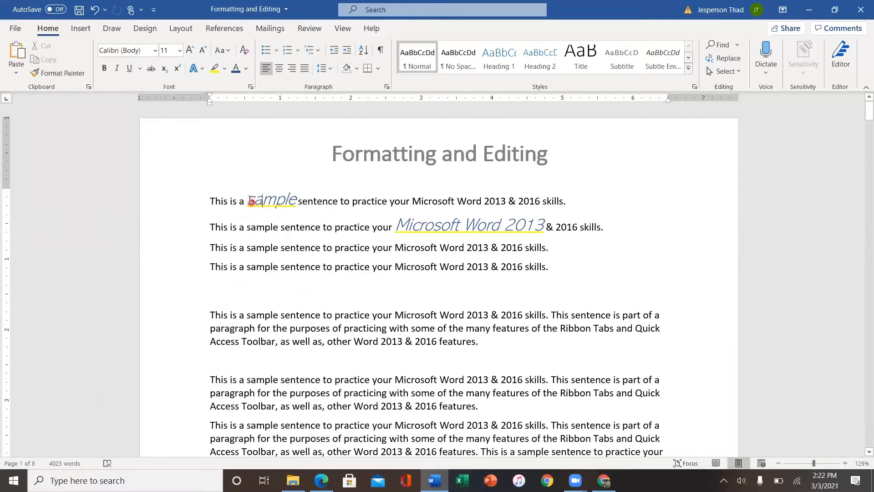
# Copy the same formatting with Format Painter onto "sample" in the third sentence and "sample sentence to" in the second sentence.
pyautogui.click(59, 75)
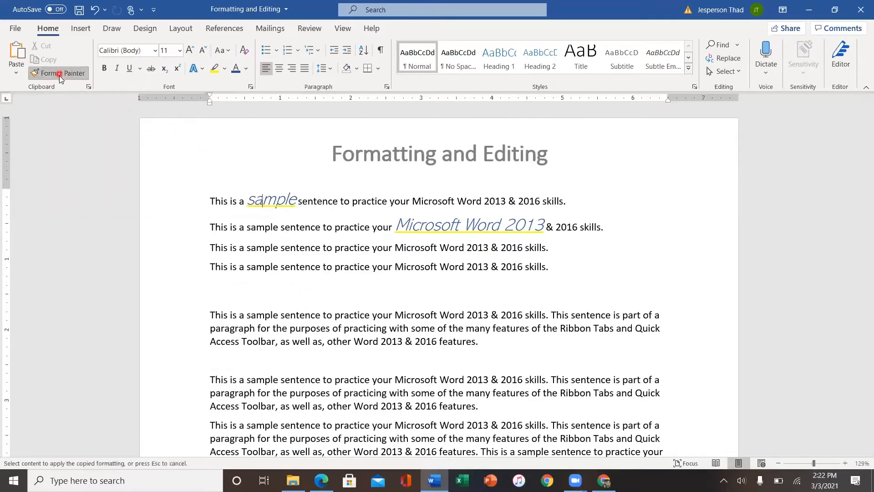
pyautogui.click(261, 249)
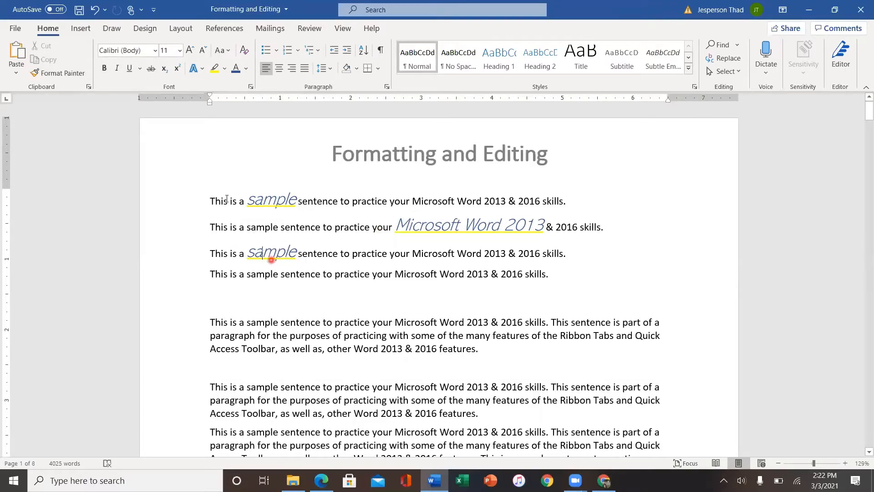
pyautogui.click(59, 73)
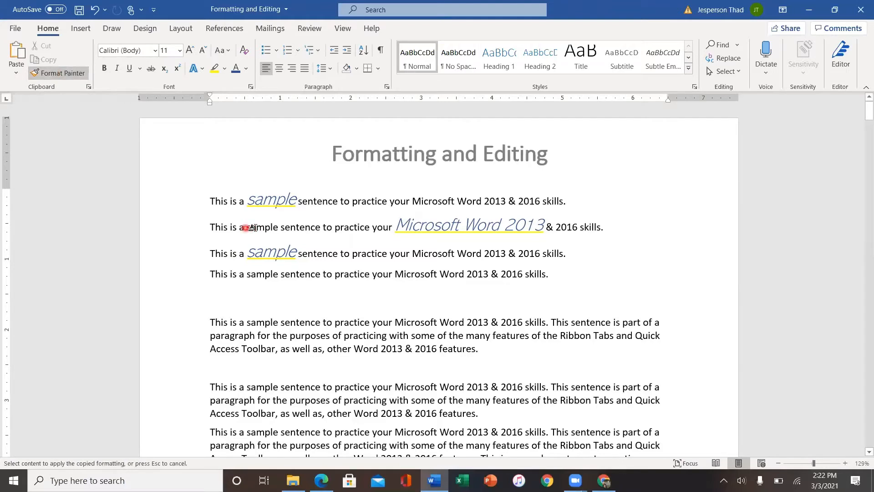
pyautogui.moveTo(246, 227); pyautogui.dragTo(335, 228)
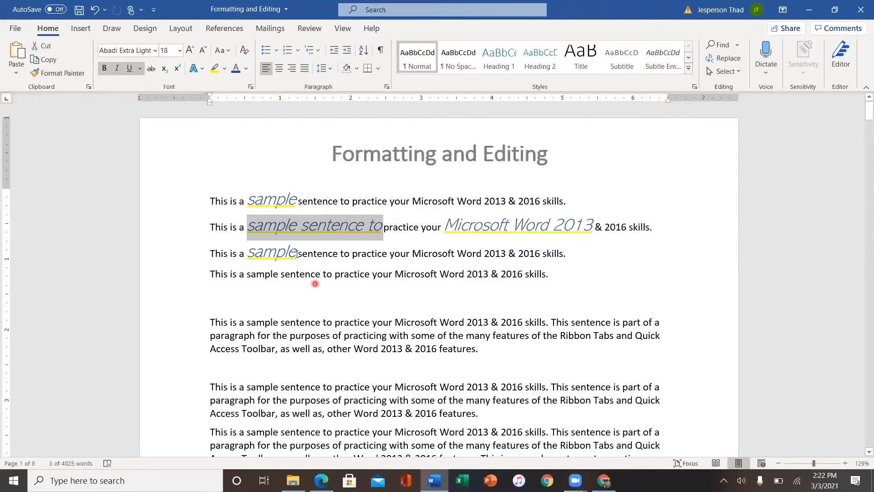
# Copy the formatting of "sample" in the third sentence onto the entire second sentence with Format Painter.
pyautogui.click(274, 257)
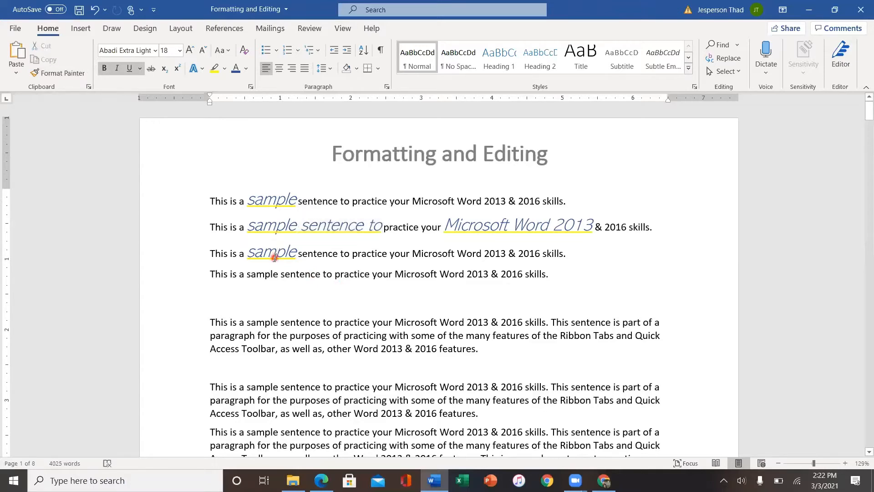
pyautogui.click(63, 73)
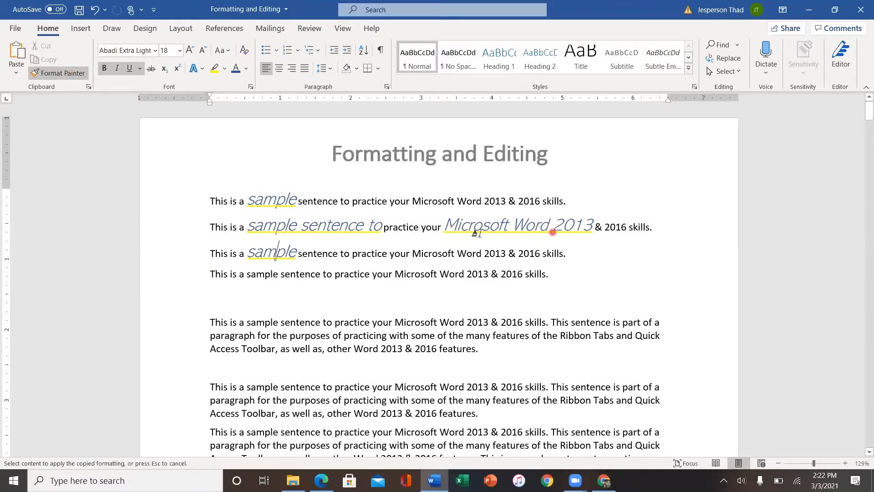
pyautogui.click(164, 234)
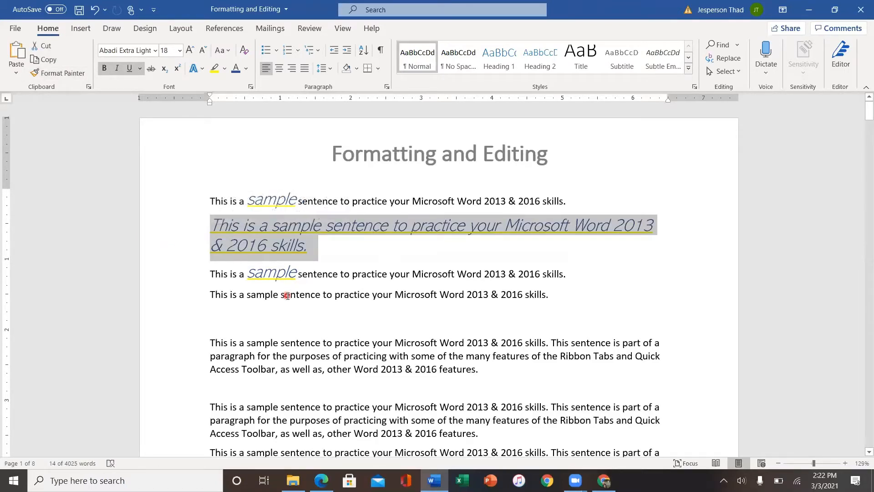
pyautogui.click(371, 275)
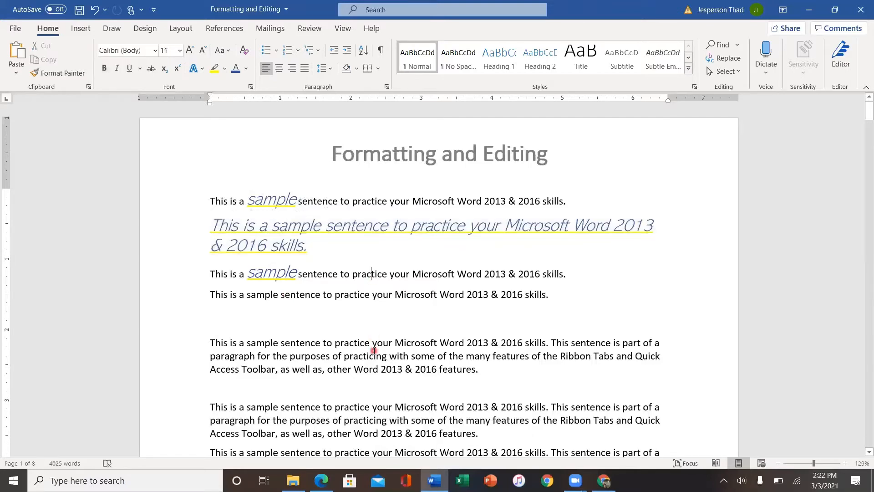
# With Format Painter kept active, copy the first sentence's "sample" formatting onto "practice" and "Microsoft Word" in the fourth sentence and "Microsoft" in the third.
pyautogui.click(266, 199)
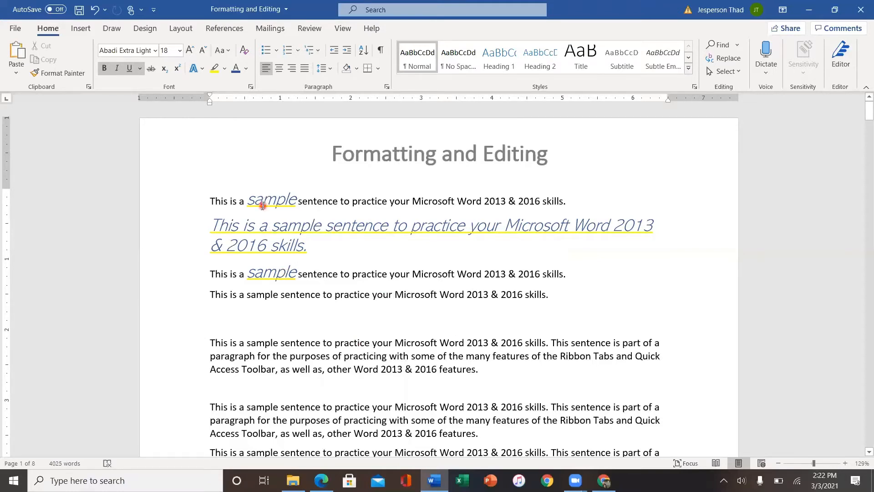
pyautogui.click(59, 74)
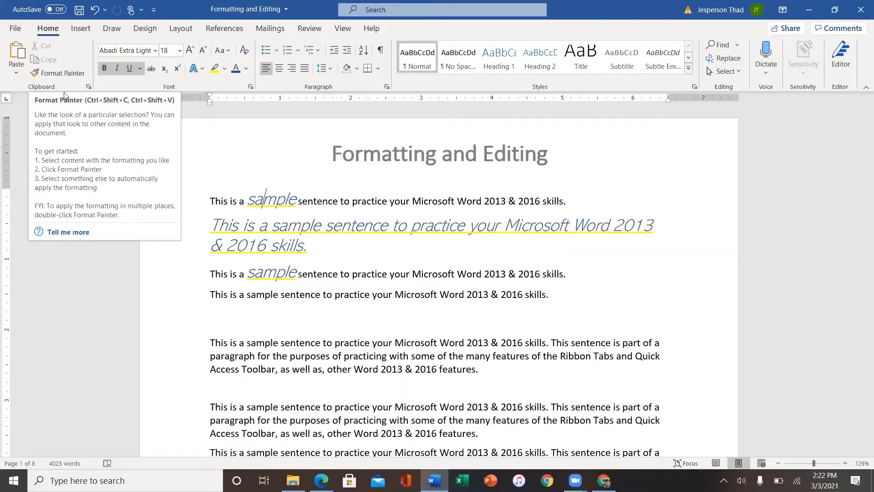
pyautogui.click(64, 74)
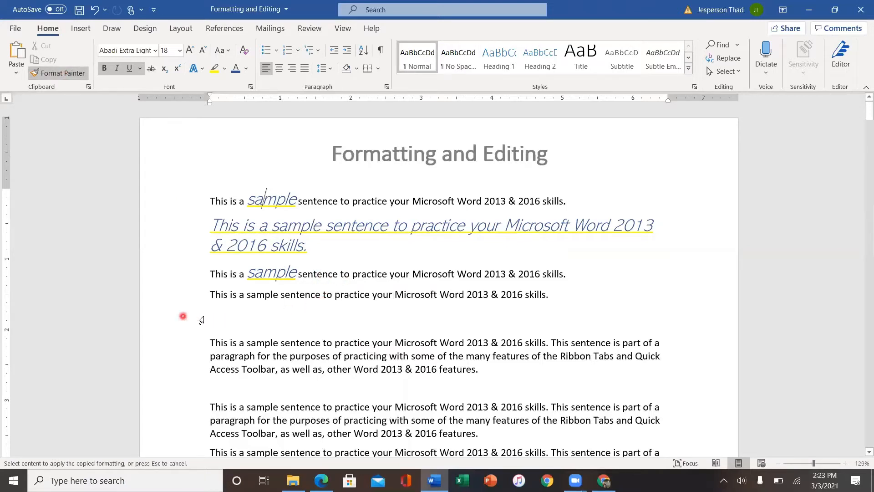
pyautogui.click(348, 297)
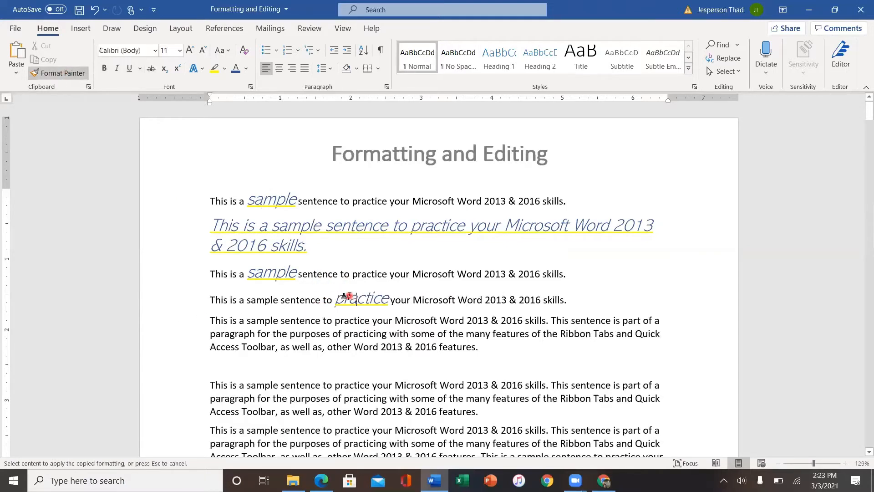
pyautogui.click(423, 273)
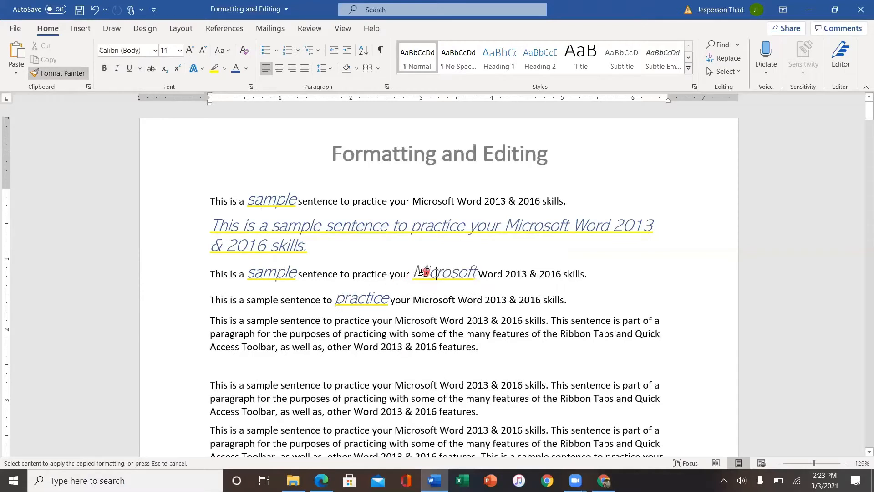
pyautogui.click(467, 301)
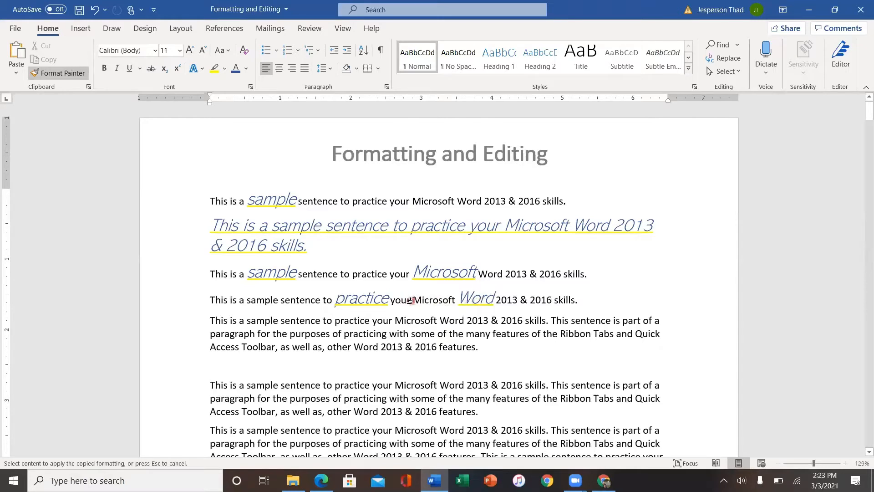
pyautogui.moveTo(411, 301); pyautogui.dragTo(497, 301)
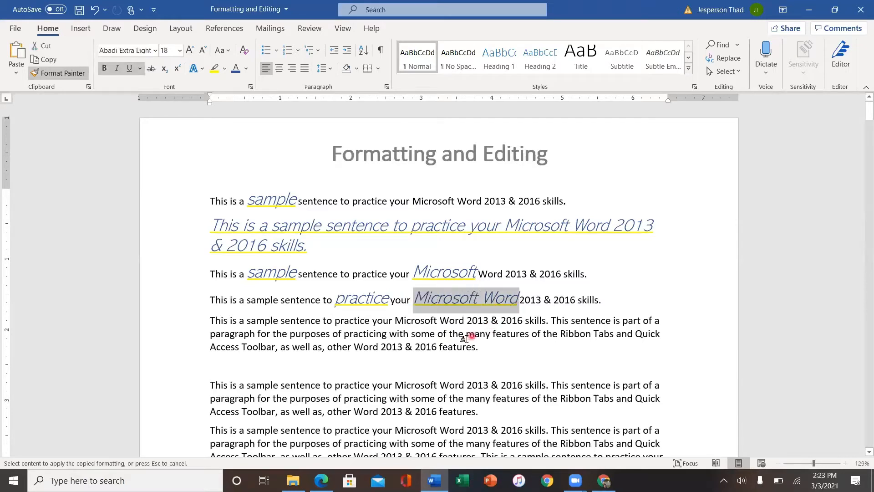
# Apply the same copied formatting to the whole first paragraph below the sentences and turn off Format Painter.
pyautogui.doubleClick(167, 336)
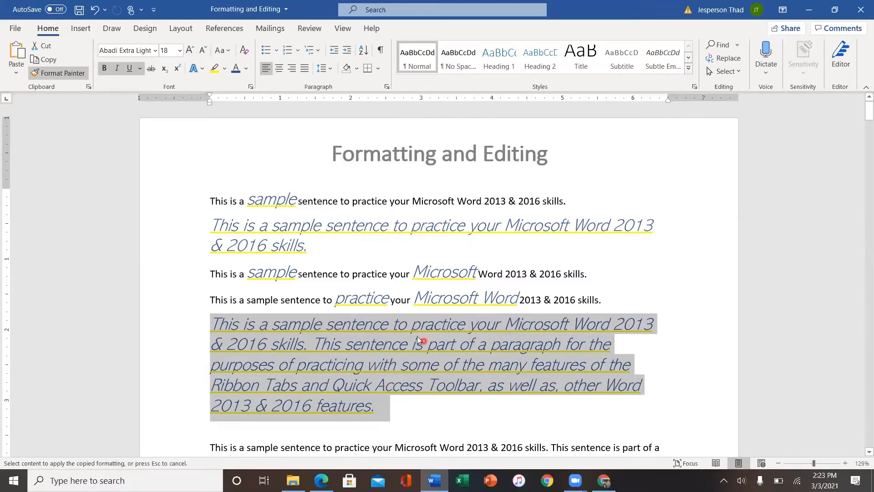
pyautogui.scroll(-3, 417, 337)
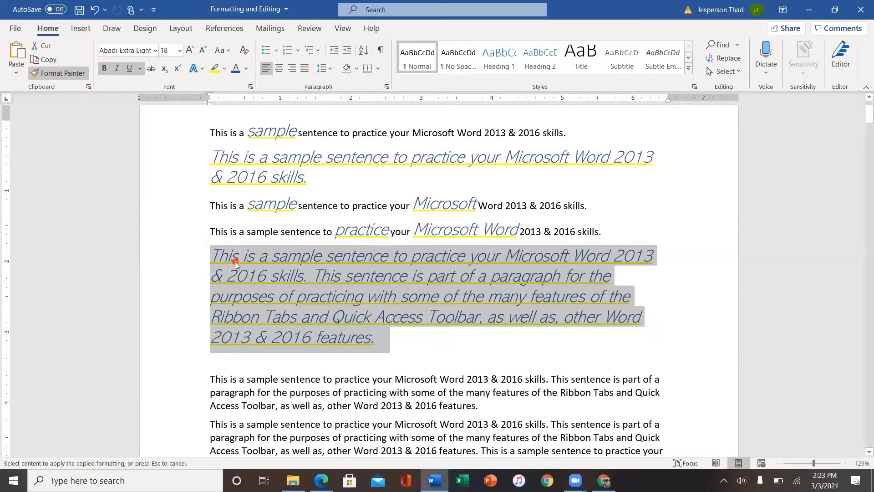
pyautogui.click(53, 73)
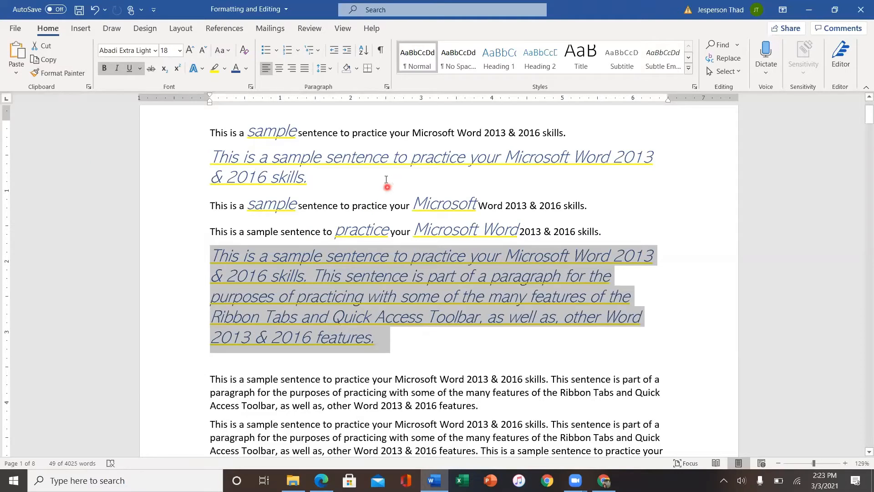
pyautogui.scroll(1, 482, 346)
pyautogui.scroll(1, 487, 345)
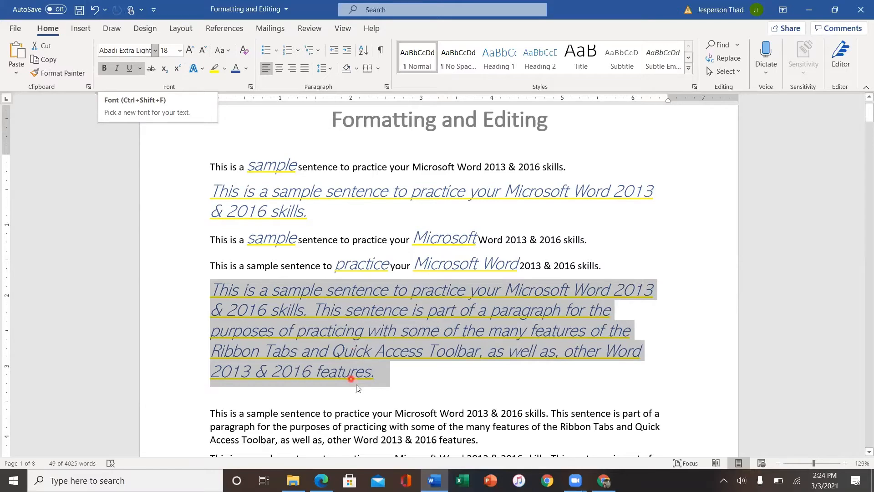
# Undo the Format Painter changes one by one, back through the one on "sample" in the first sentence.
pyautogui.click(94, 9)
pyautogui.click(472, 357)
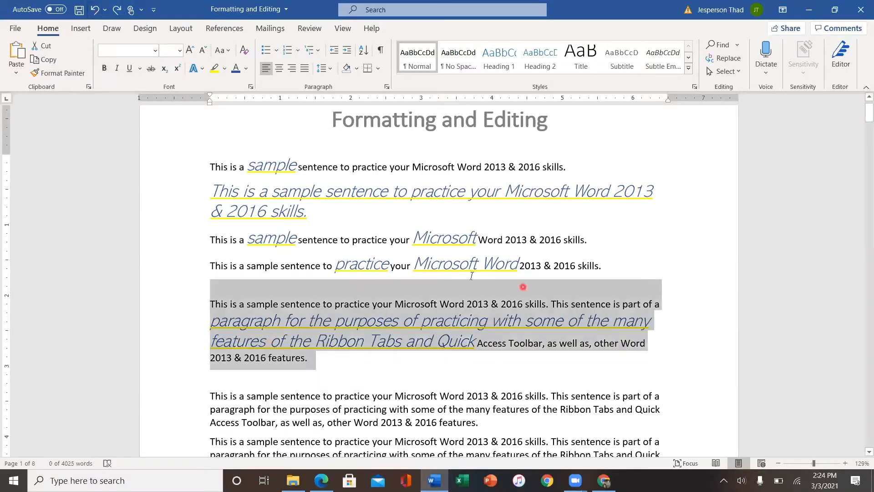
pyautogui.click(94, 10)
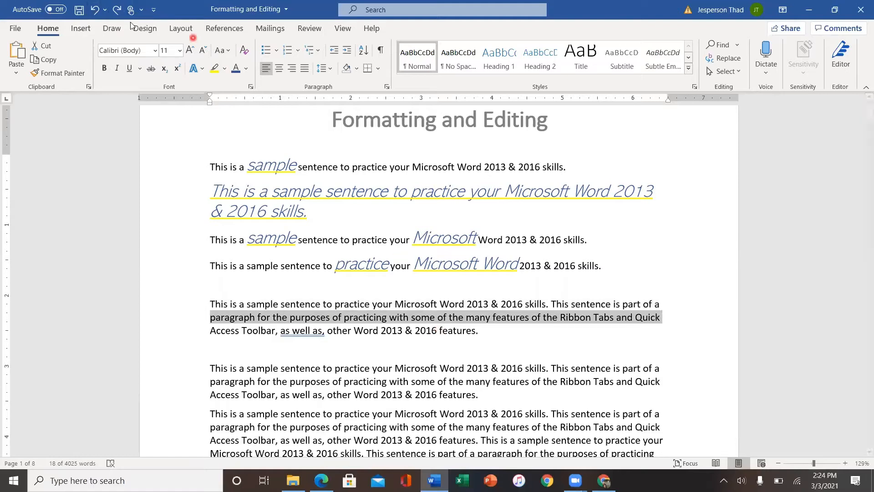
pyautogui.click(94, 10)
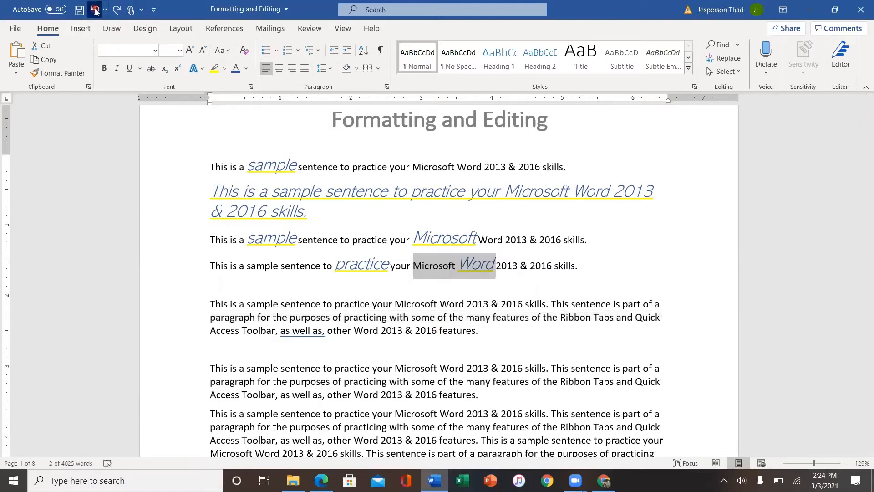
pyautogui.click(95, 10)
pyautogui.click(94, 10)
pyautogui.click(95, 9)
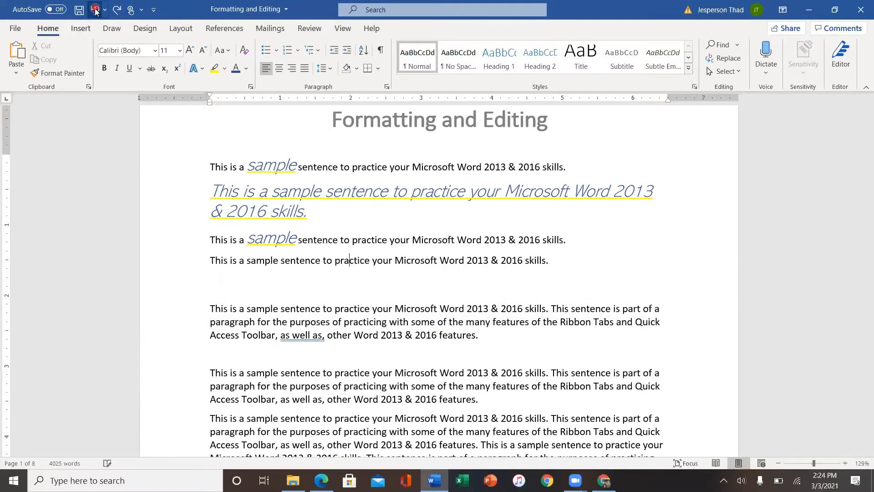
pyautogui.click(95, 9)
pyautogui.click(95, 10)
pyautogui.click(94, 9)
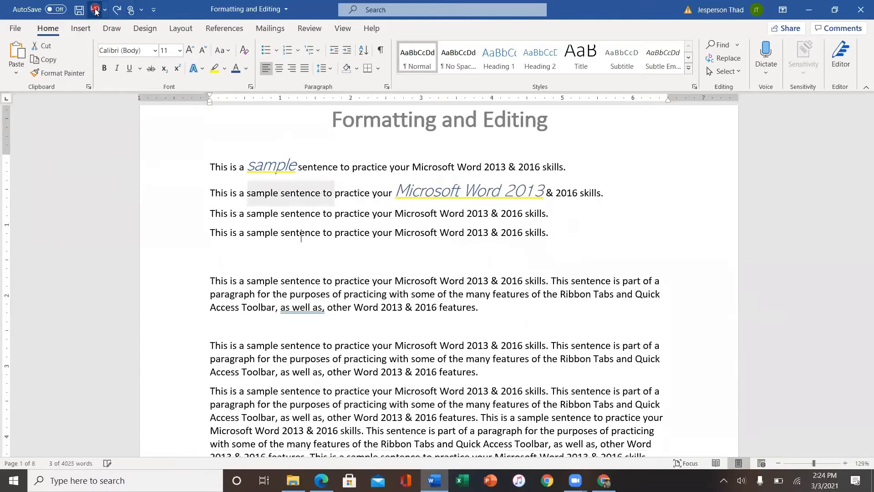
pyautogui.click(94, 10)
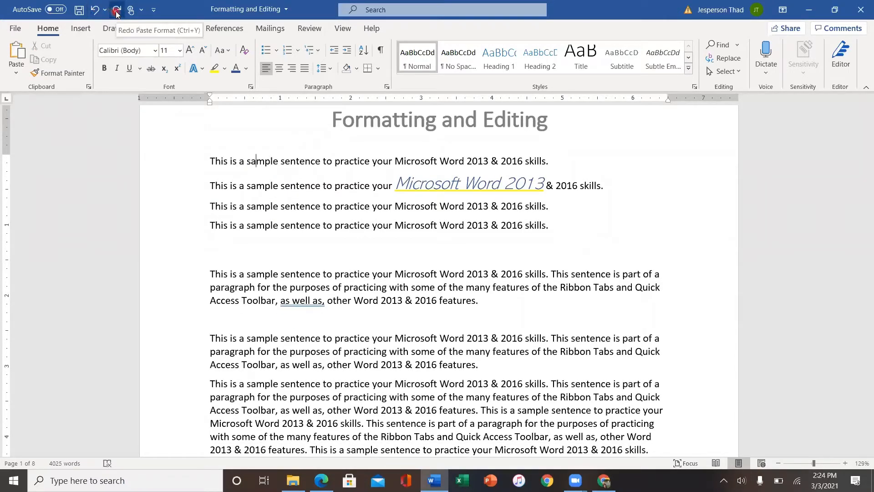
# Redo all the undone Format Painter changes, from "sample" in the first sentence through the first paragraph.
pyautogui.click(117, 12)
pyautogui.click(117, 12)
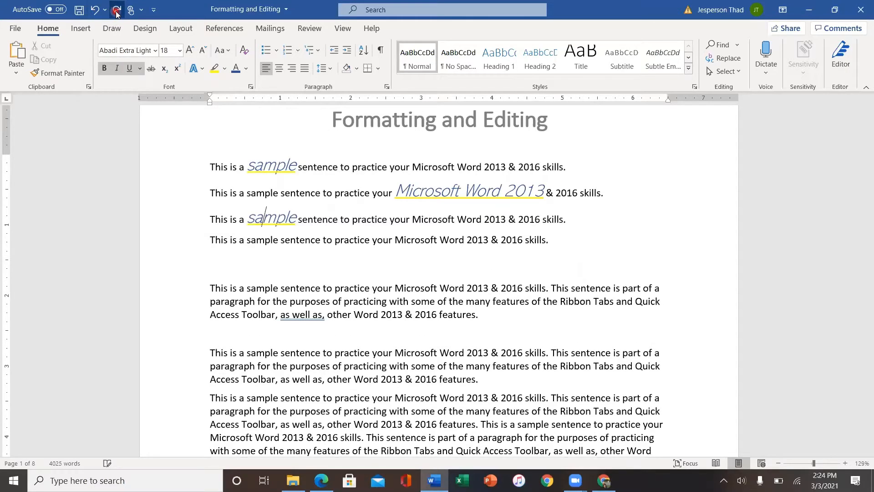
pyautogui.click(117, 11)
pyautogui.click(117, 12)
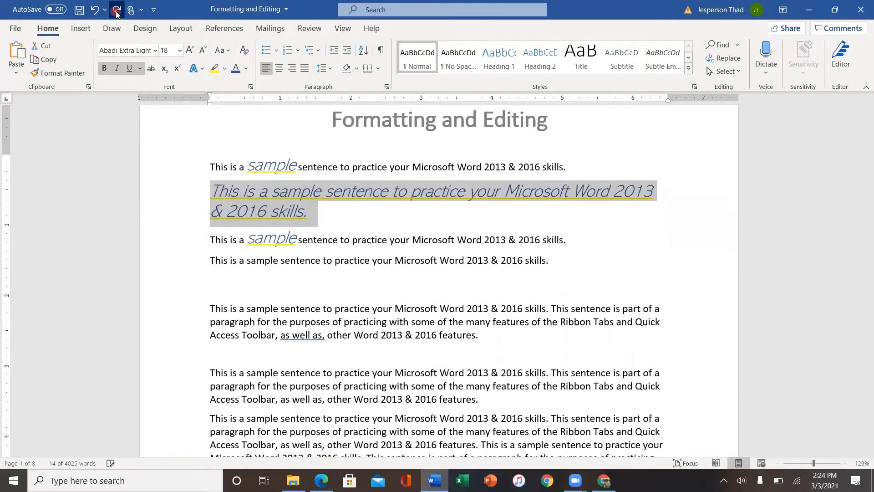
pyautogui.click(116, 12)
pyautogui.click(116, 11)
pyautogui.click(116, 12)
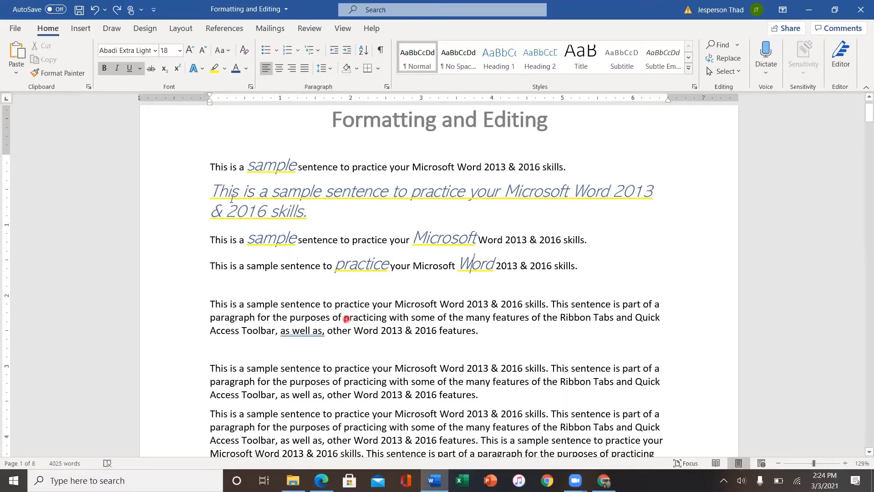
pyautogui.click(117, 12)
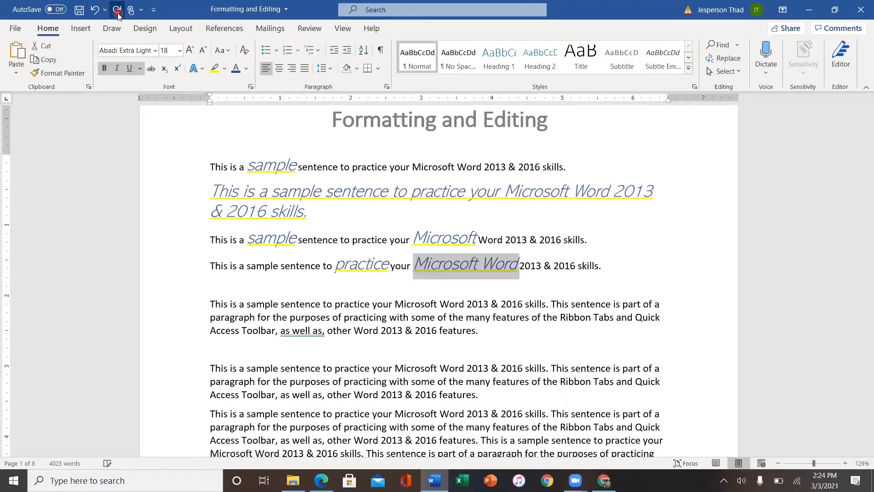
pyautogui.click(117, 12)
pyautogui.click(117, 12)
pyautogui.click(117, 11)
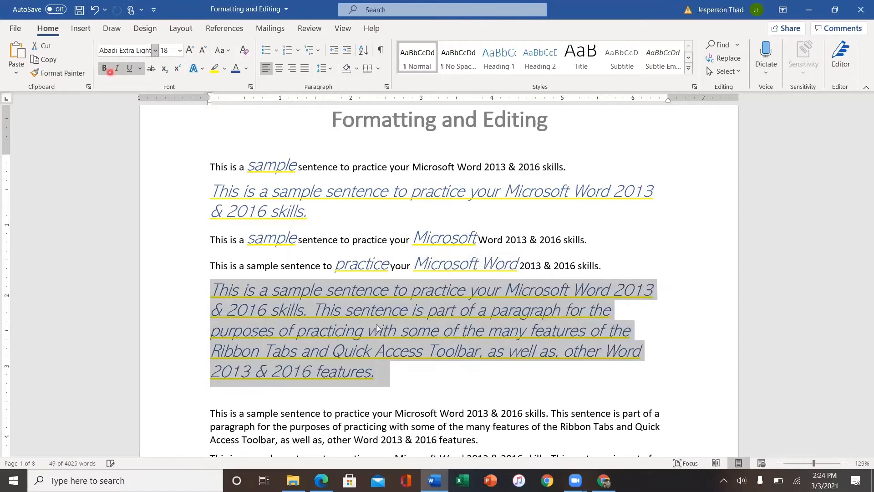
pyautogui.click(420, 373)
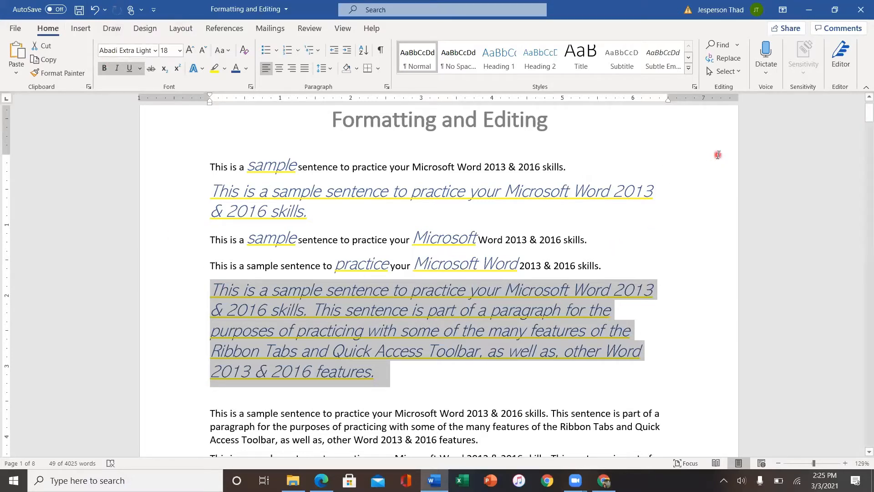
# Undo the Format Painter changes again, back through the one on "sample" in the third sentence.
pyautogui.hotkey('ctrl', 'z')
pyautogui.hotkey('ctrl', 'z')
pyautogui.hotkey('ctrl', 'z')
pyautogui.hotkey('ctrl', 'z')
pyautogui.hotkey('ctrl', 'z')
pyautogui.hotkey('ctrl', 'z')
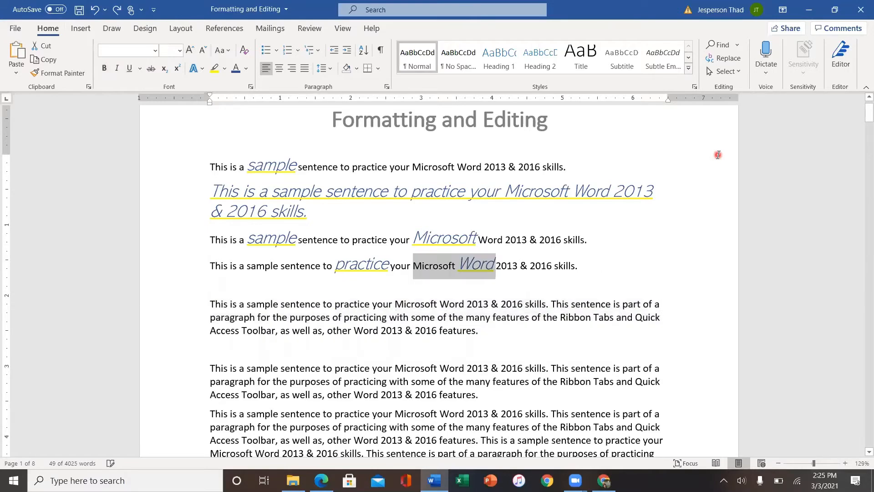
pyautogui.hotkey('ctrl', 'z')
pyautogui.hotkey('ctrl', 'z')
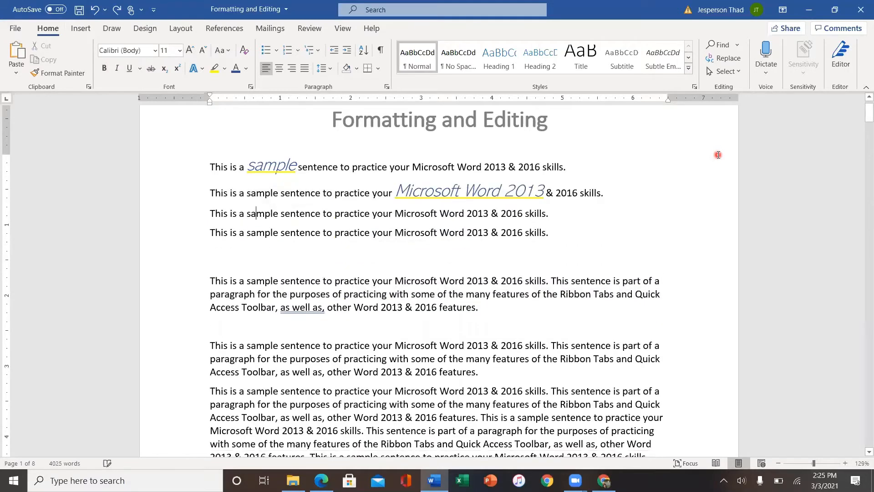
# Redo the Format Painter changes from "sample" in the third sentence through the first paragraph.
pyautogui.hotkey('ctrl', 'y')
pyautogui.hotkey('ctrl', 'y')
pyautogui.hotkey('ctrl', 'y')
pyautogui.hotkey('ctrl', 'y')
pyautogui.hotkey('ctrl', 'y')
pyautogui.hotkey('ctrl', 'y')
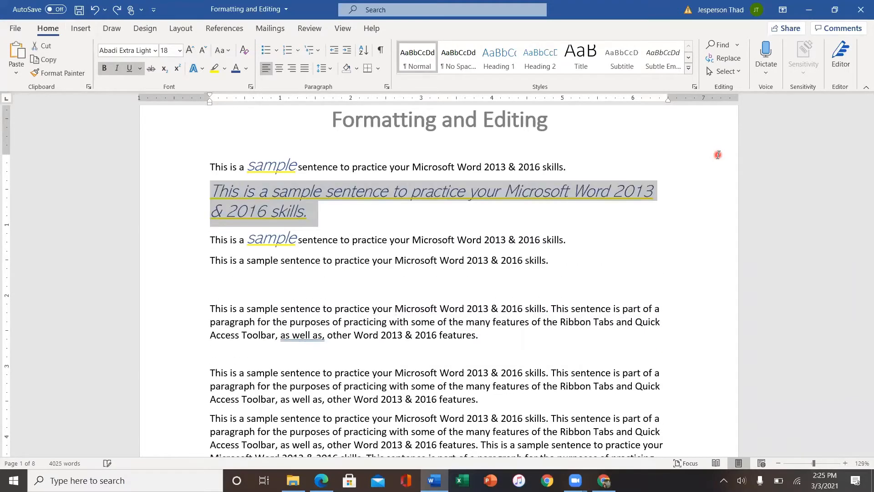
pyautogui.hotkey('ctrl', 'y')
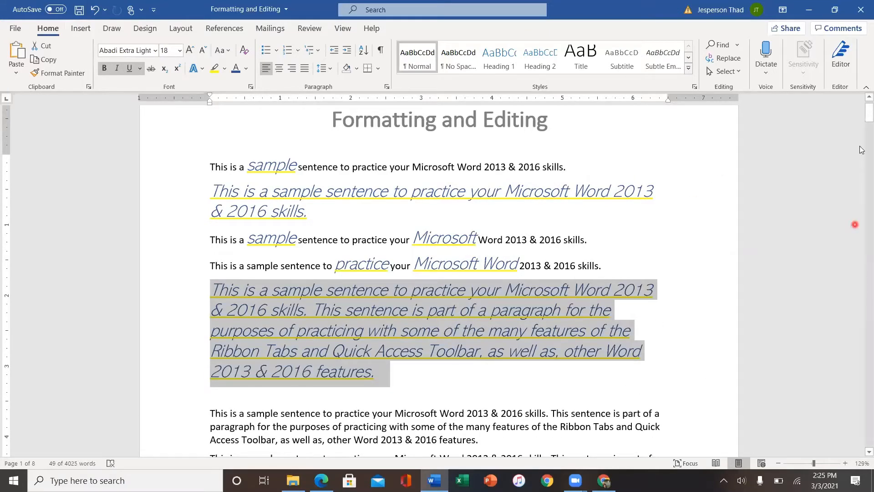
pyautogui.moveTo(869, 112); pyautogui.dragTo(864, 324)
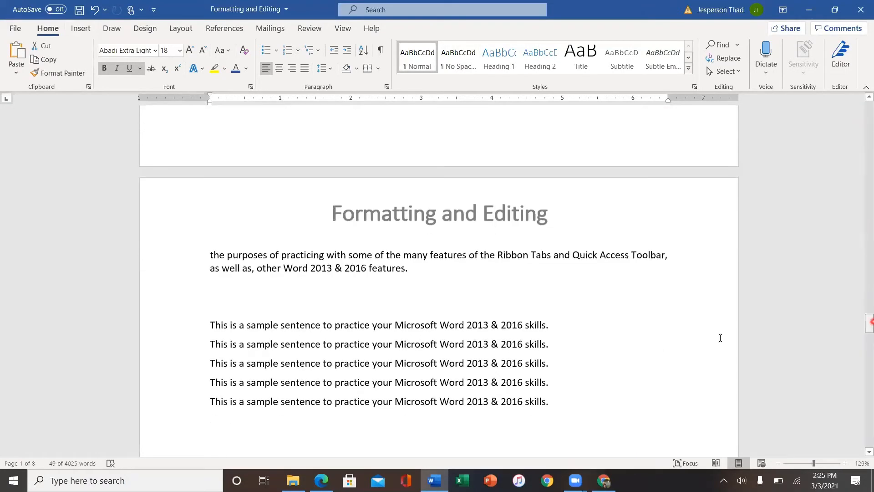
pyautogui.click(550, 398)
pyautogui.moveTo(862, 335); pyautogui.dragTo(824, 109)
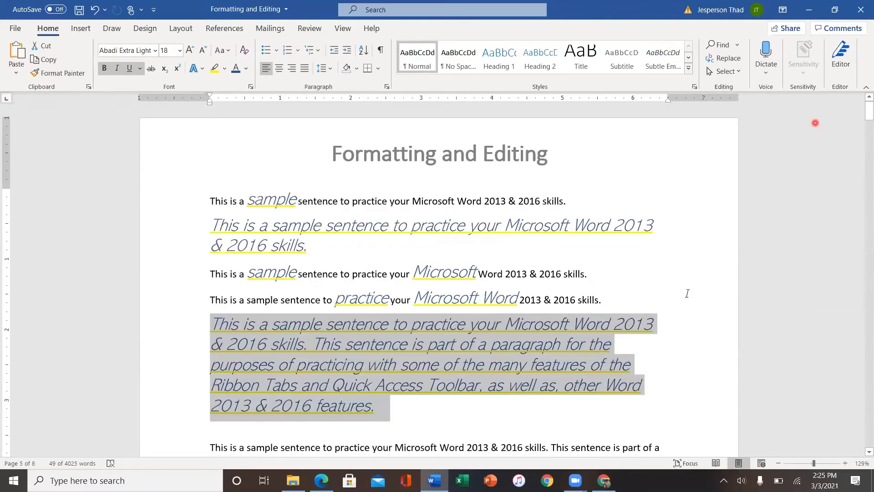
pyautogui.click(593, 364)
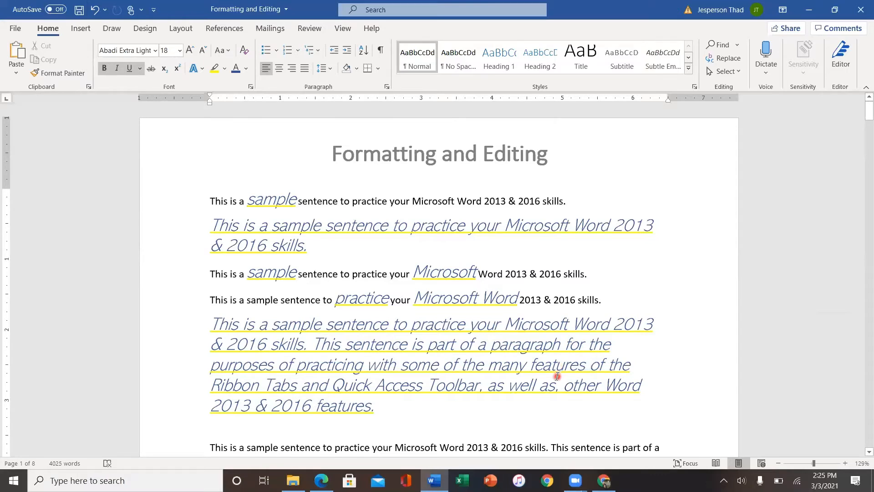
pyautogui.click(96, 11)
pyautogui.click(558, 379)
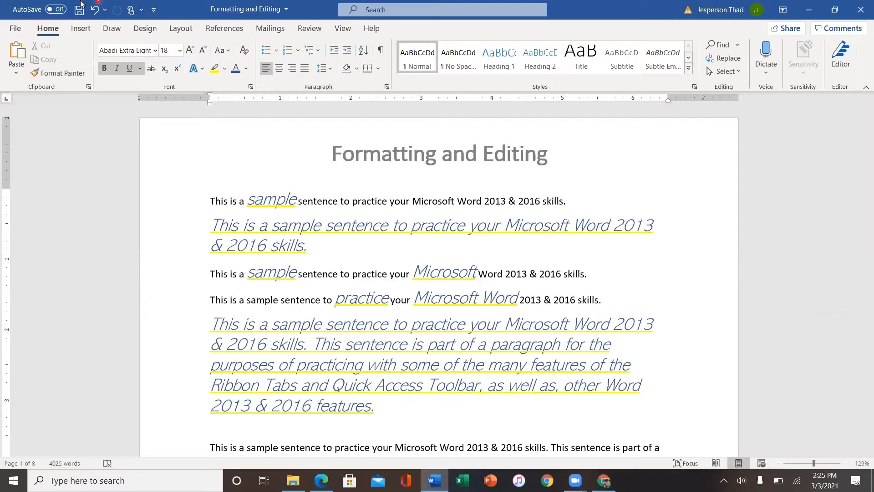
# Clear all formatting from the entire second sentence, returning it to plain normal text.
pyautogui.click(94, 10)
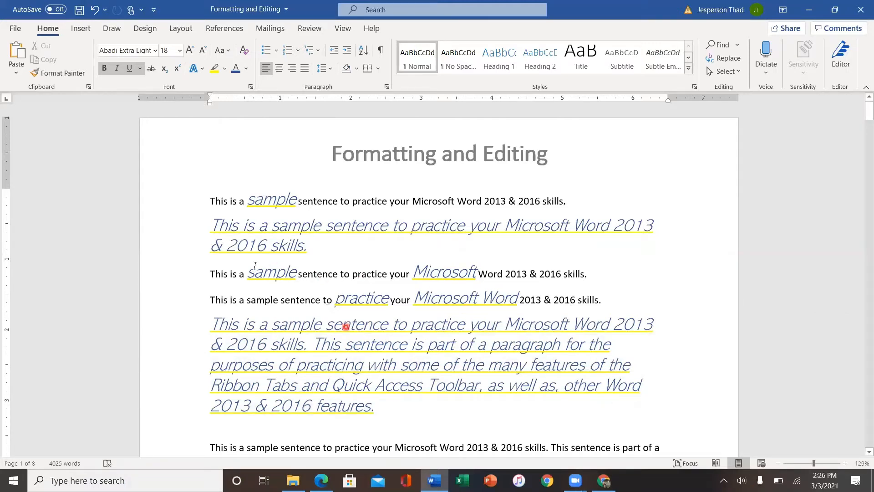
pyautogui.moveTo(195, 229); pyautogui.dragTo(190, 250)
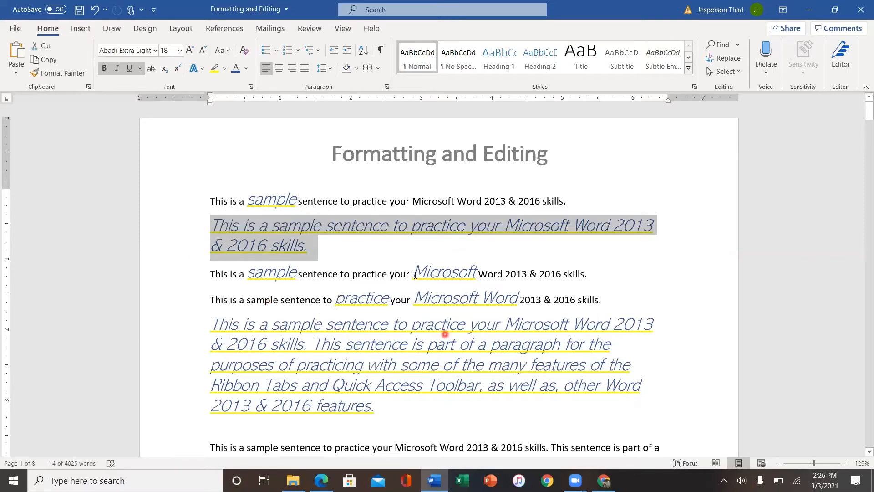
pyautogui.click(245, 52)
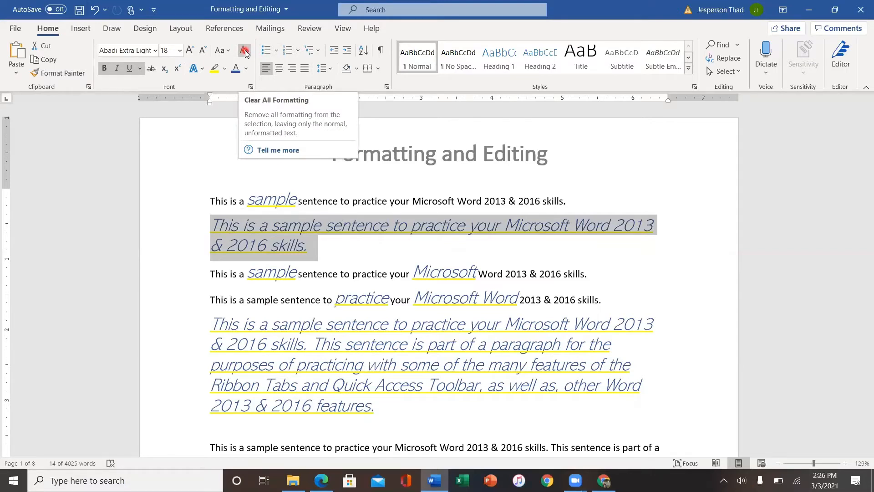
pyautogui.click(245, 52)
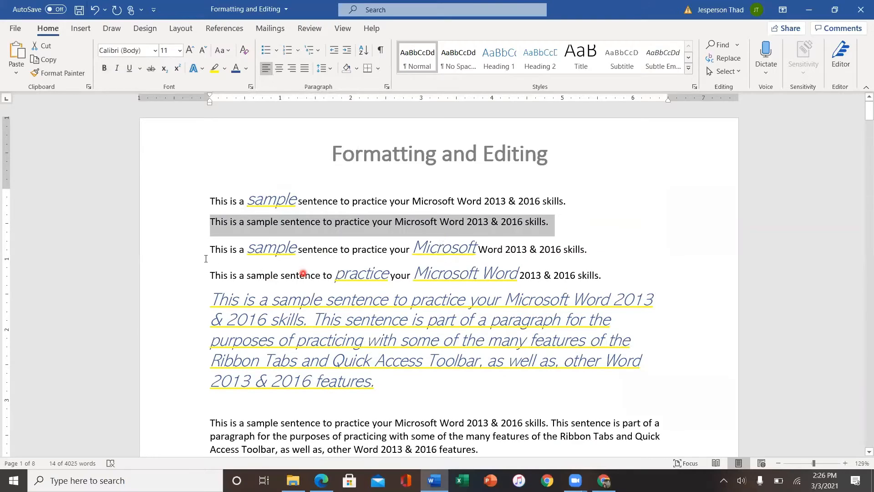
# Clear all formatting from the third and fourth sentences and the first paragraph together, and deselect the text.
pyautogui.moveTo(187, 248); pyautogui.dragTo(212, 390)
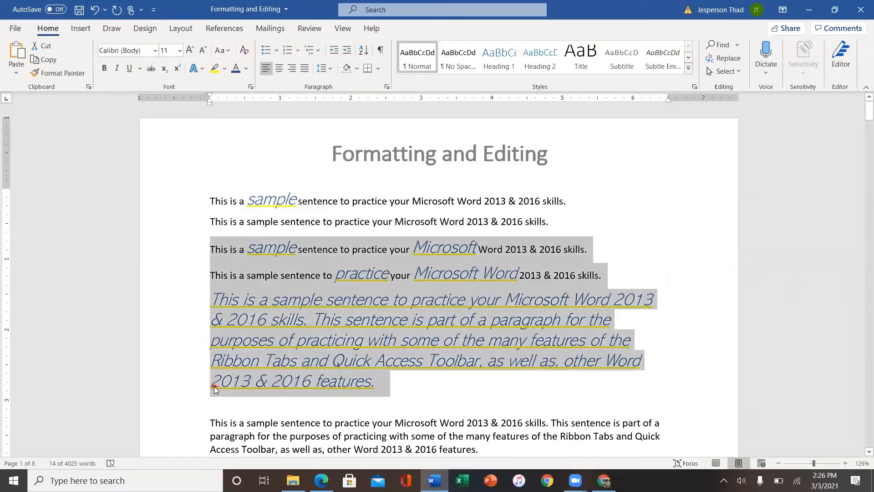
pyautogui.click(244, 51)
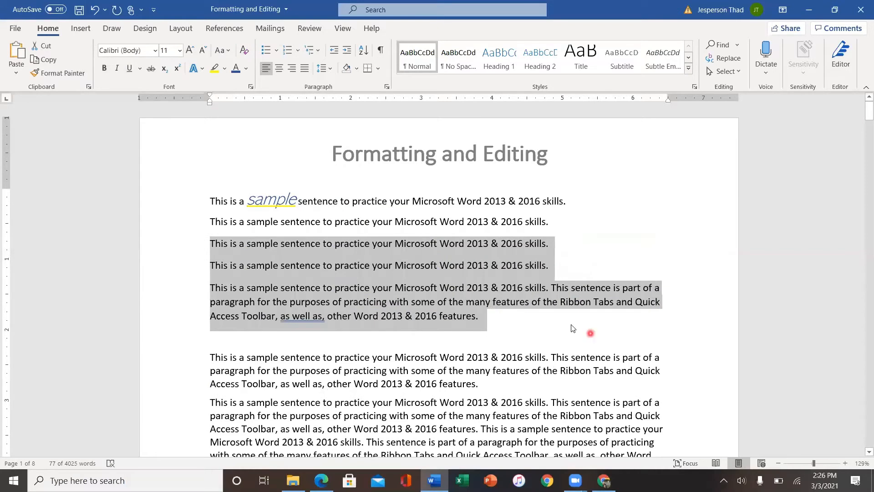
pyautogui.click(516, 315)
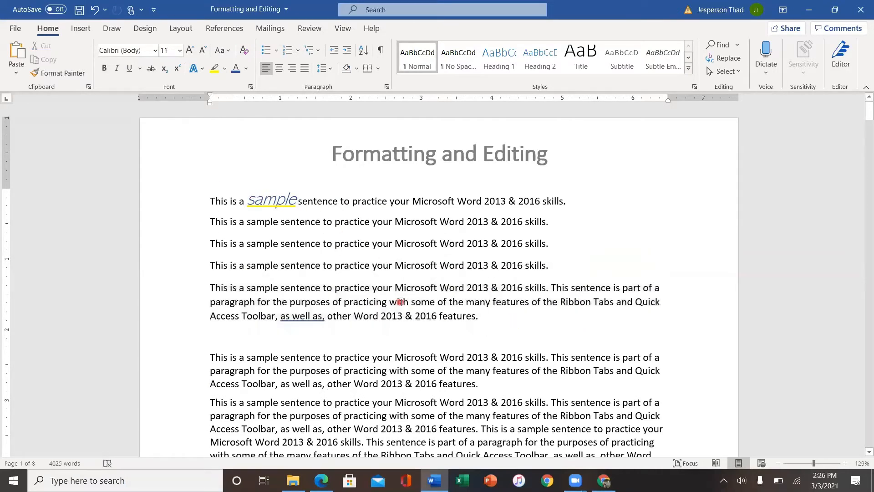
# Undo both formatting removals, and redo the one on the second sentence.
pyautogui.click(94, 10)
pyautogui.click(94, 10)
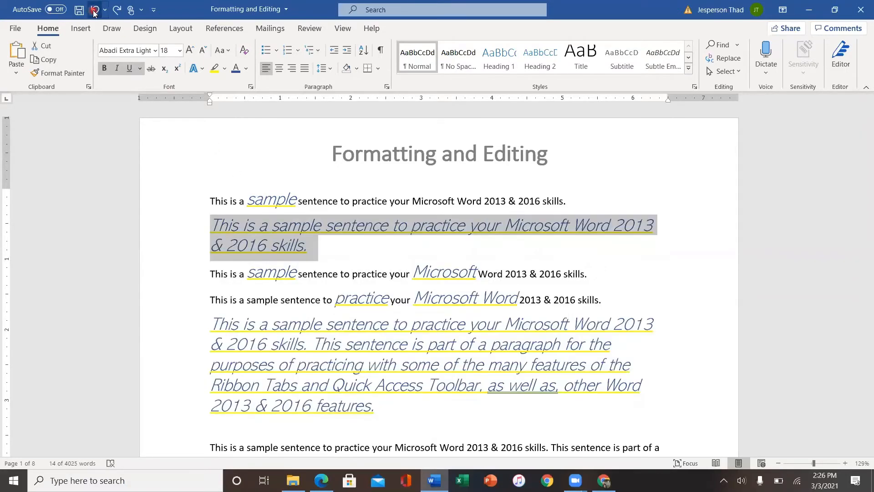
pyautogui.click(117, 12)
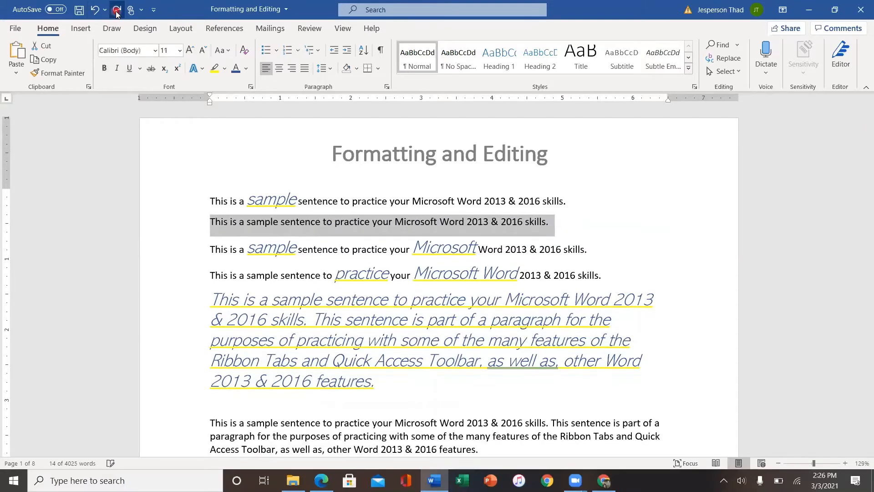
# Redo the removal of formatting from the third, fourth and fifth paragraphs under the title.
pyautogui.click(116, 12)
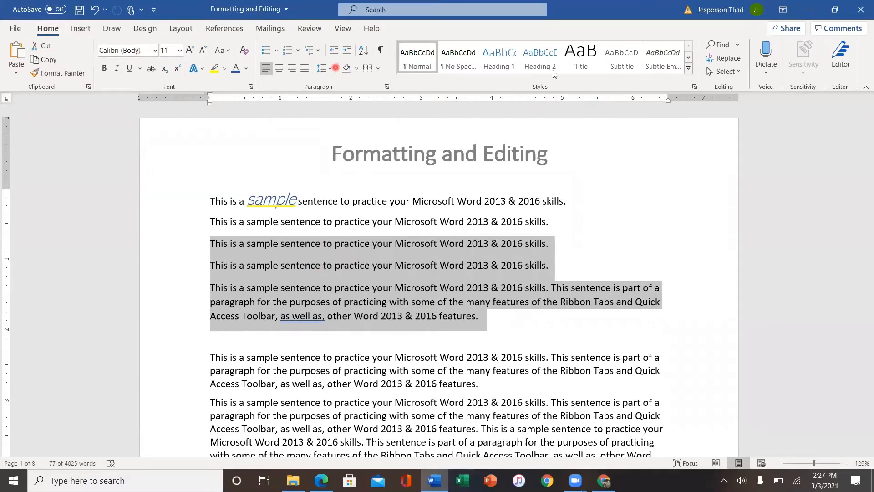
pyautogui.click(612, 70)
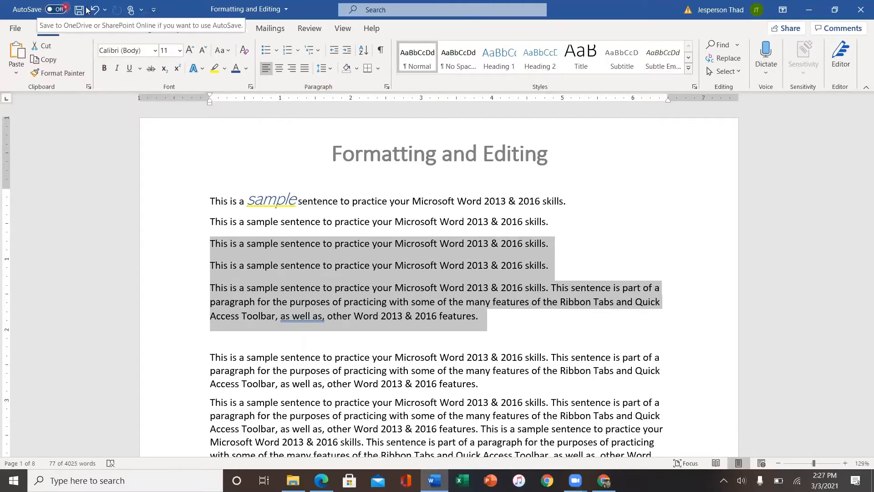
# Add the Email command to the Quick Access Toolbar and remove it again.
pyautogui.click(153, 11)
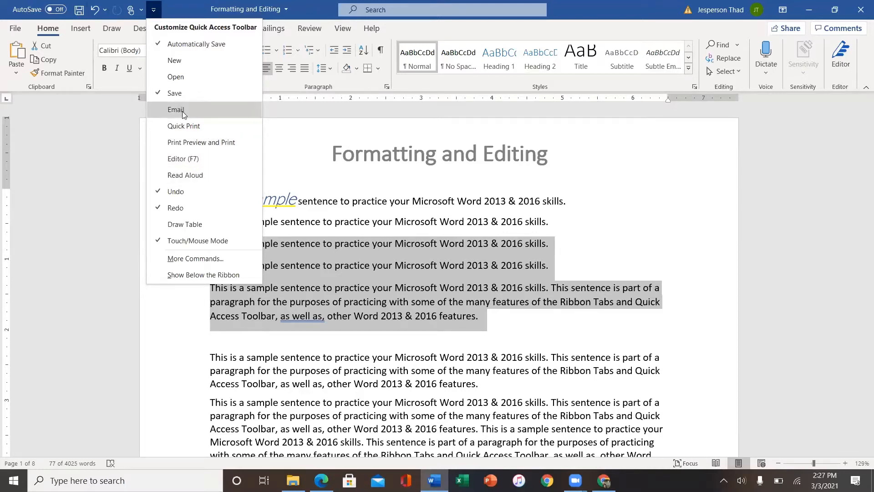
pyautogui.click(157, 110)
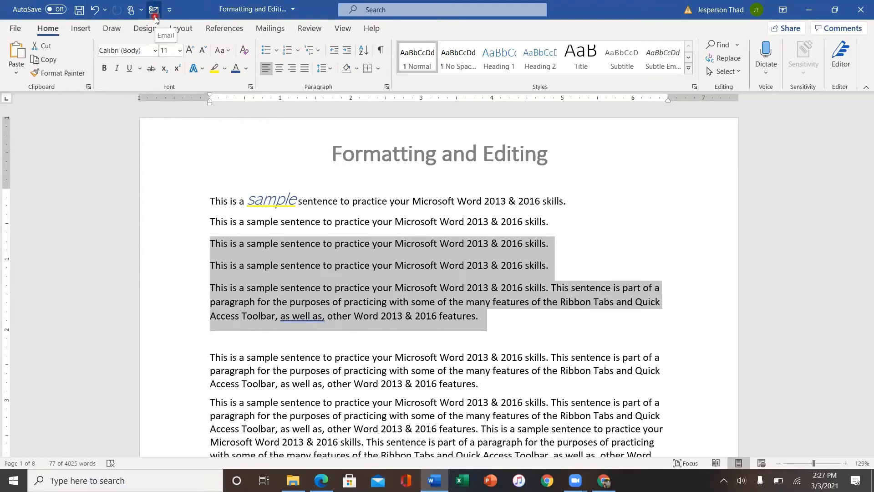
pyautogui.click(169, 10)
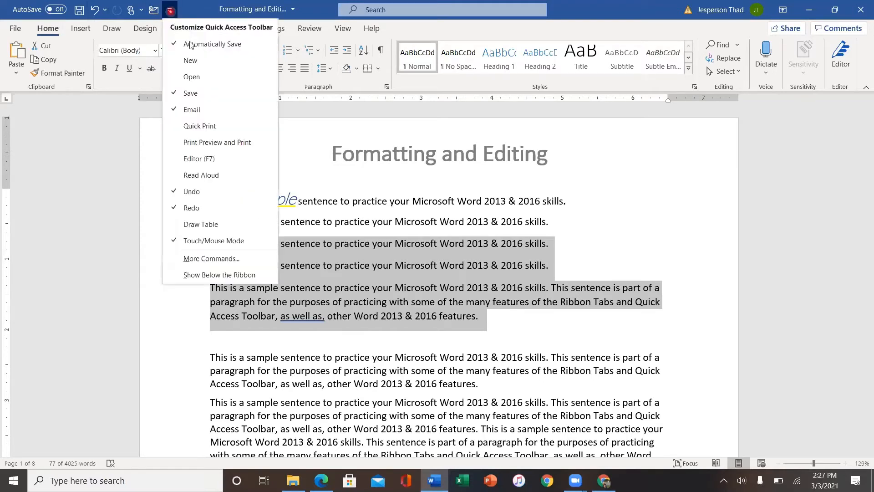
pyautogui.click(204, 112)
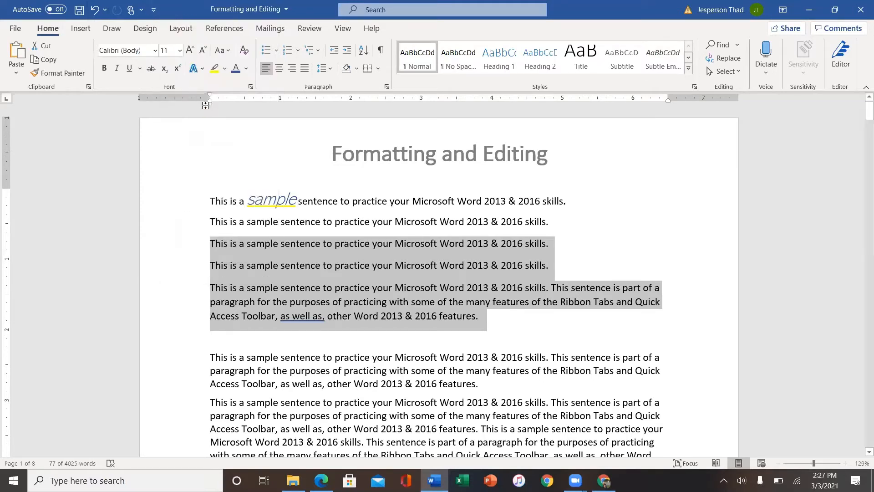
# Show the Quick Access Toolbar below the ribbon.
pyautogui.click(154, 10)
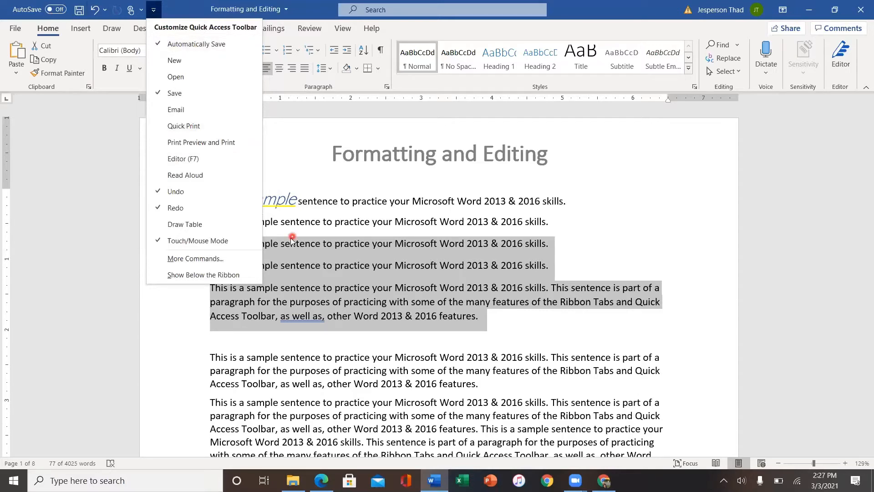
pyautogui.click(234, 278)
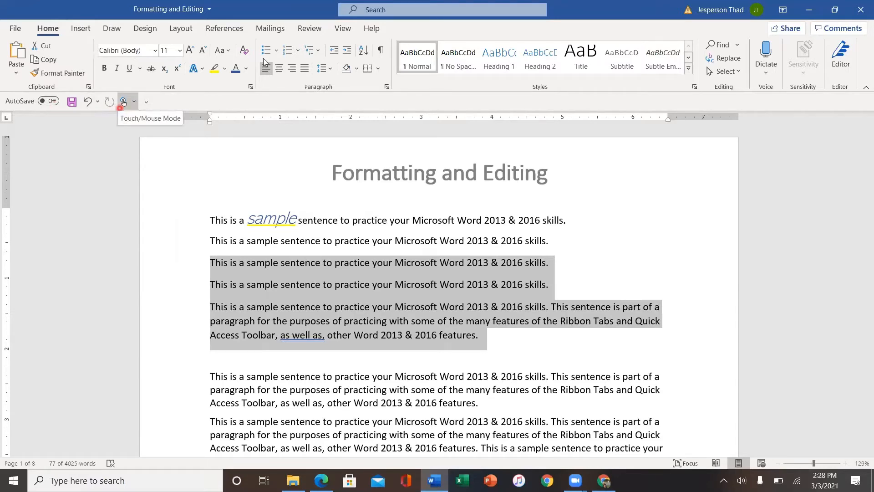
pyautogui.click(271, 30)
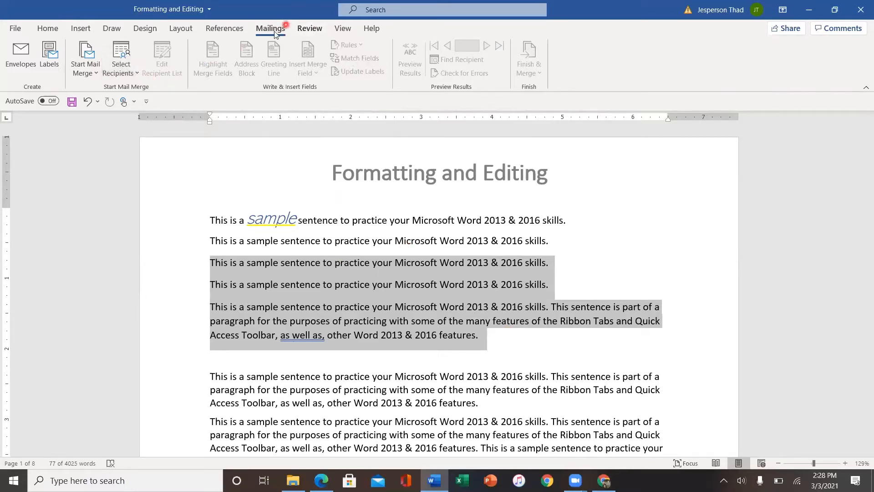
pyautogui.click(43, 29)
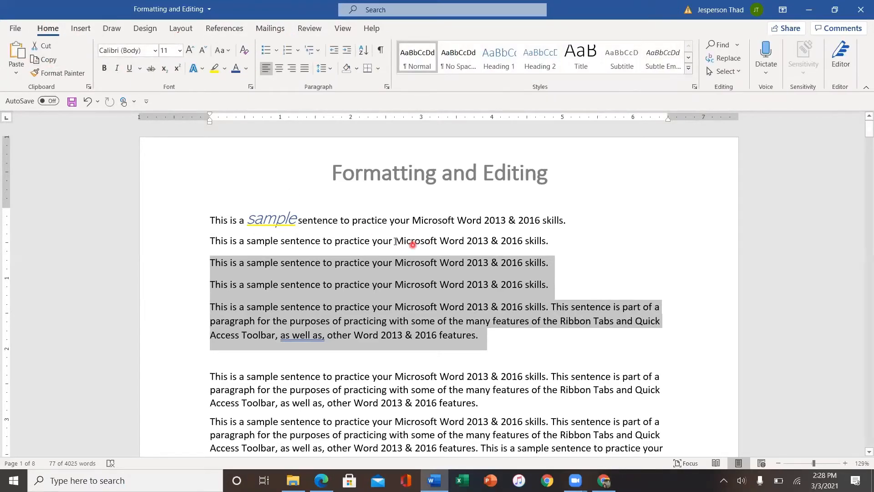
pyautogui.moveTo(395, 241); pyautogui.dragTo(491, 240)
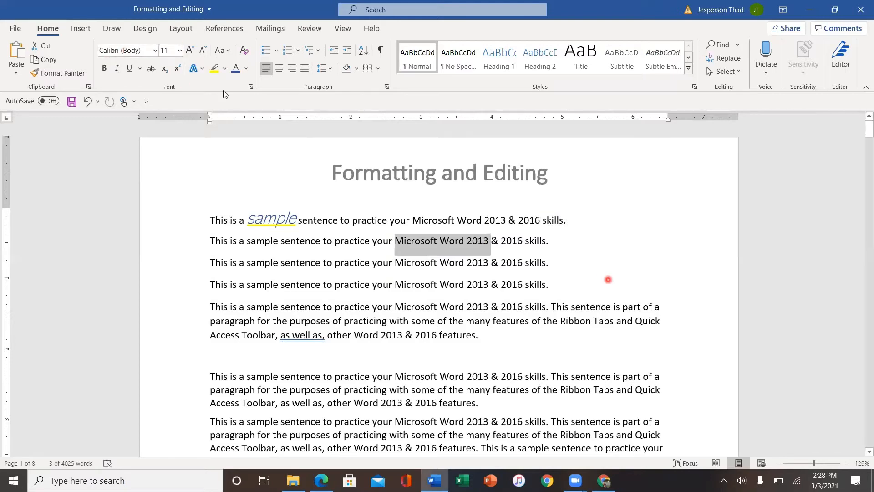
pyautogui.click(483, 284)
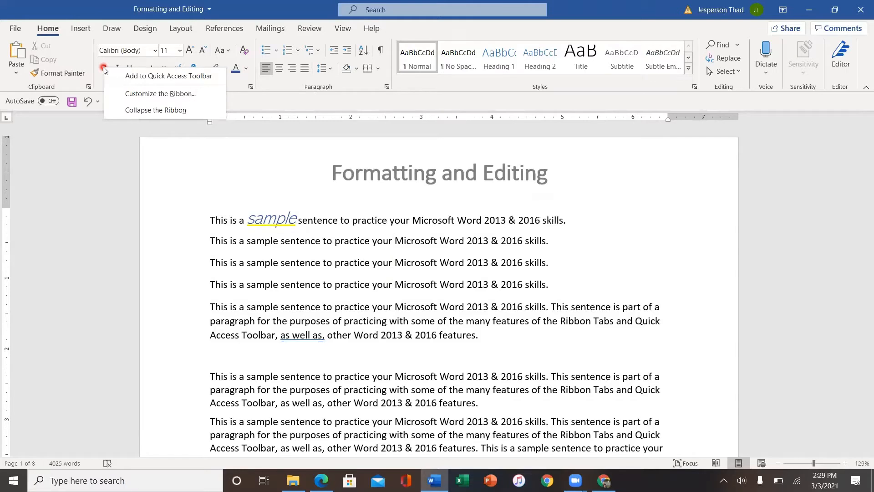
# Add the Bold, Italic, Underline and Font Color commands to the Quick Access Toolbar.
pyautogui.click(142, 77)
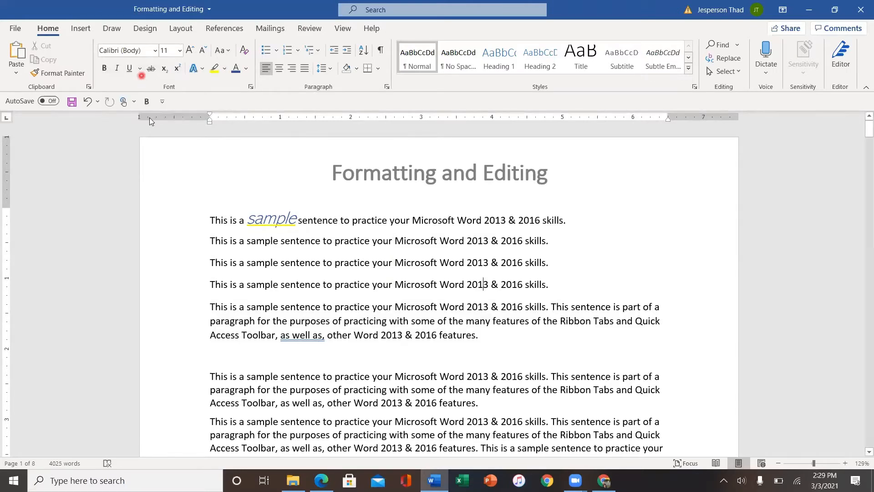
pyautogui.rightClick(118, 73)
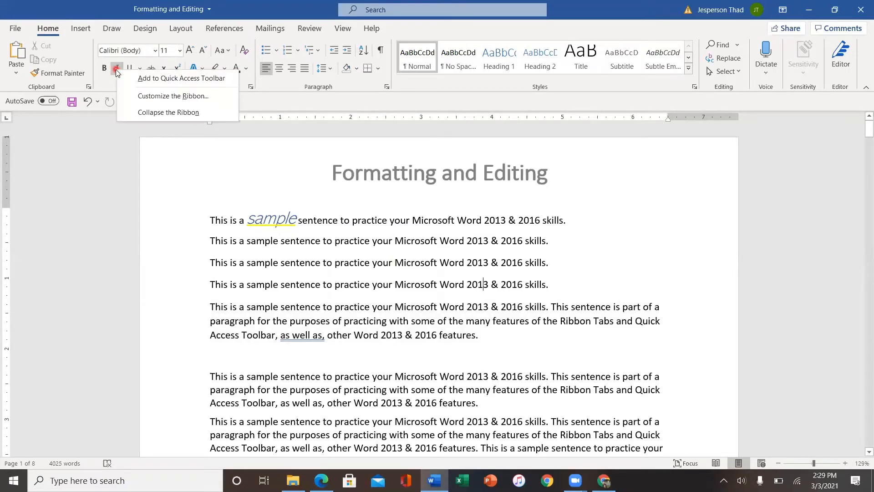
pyautogui.click(151, 80)
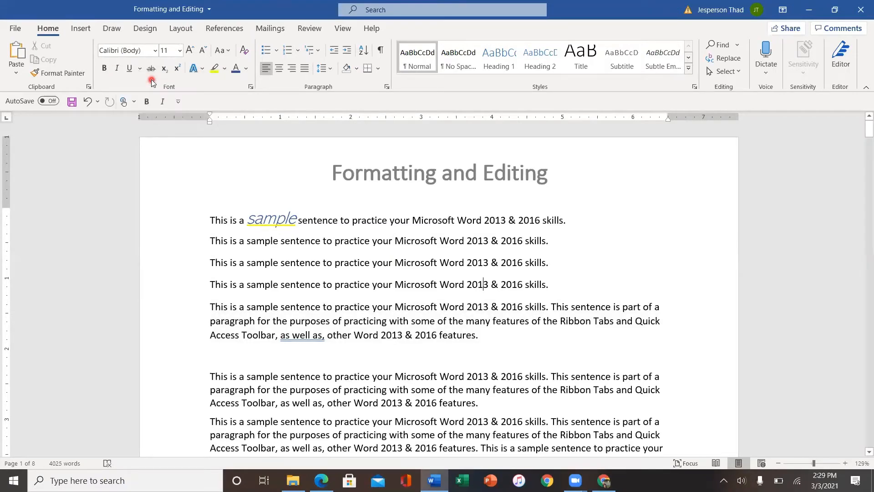
pyautogui.rightClick(129, 73)
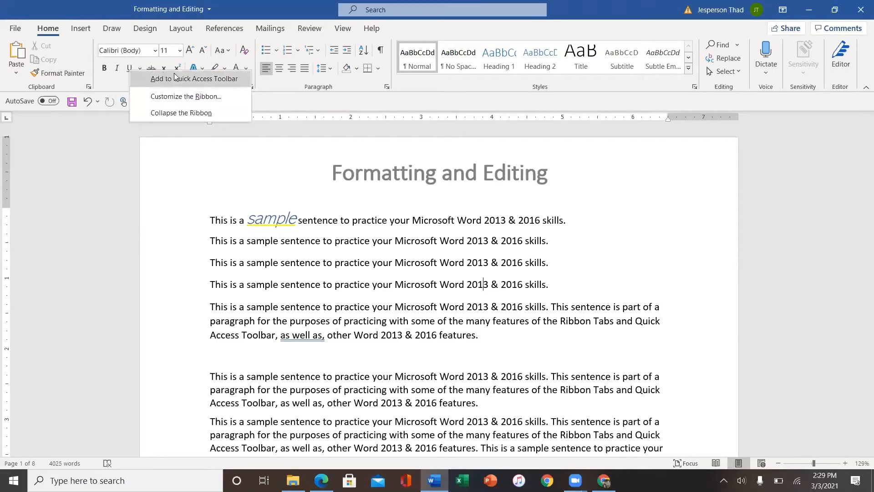
pyautogui.click(209, 79)
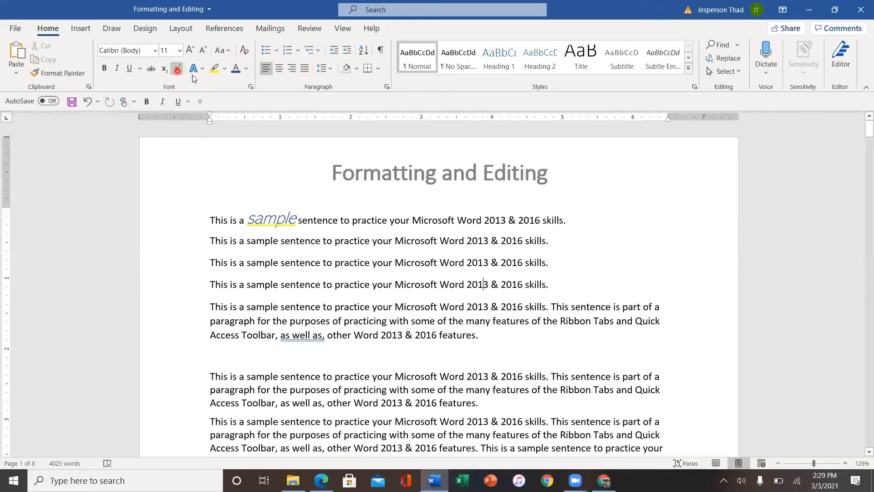
pyautogui.rightClick(238, 73)
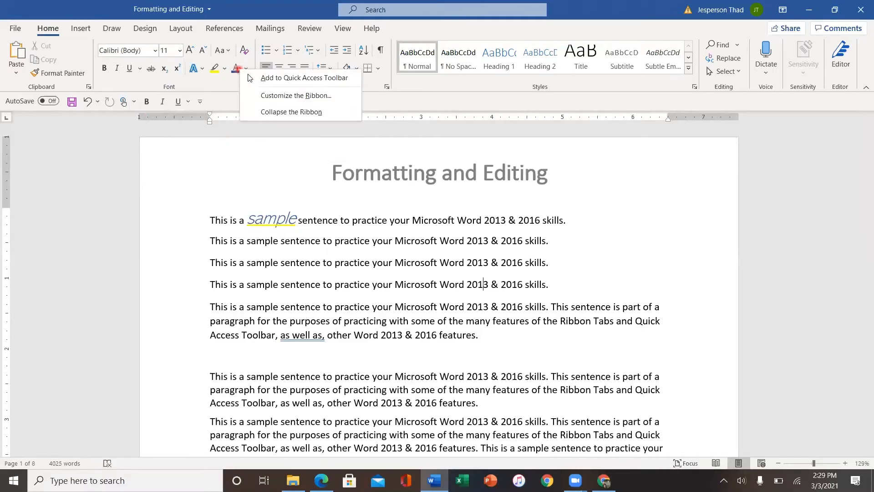
pyautogui.click(274, 78)
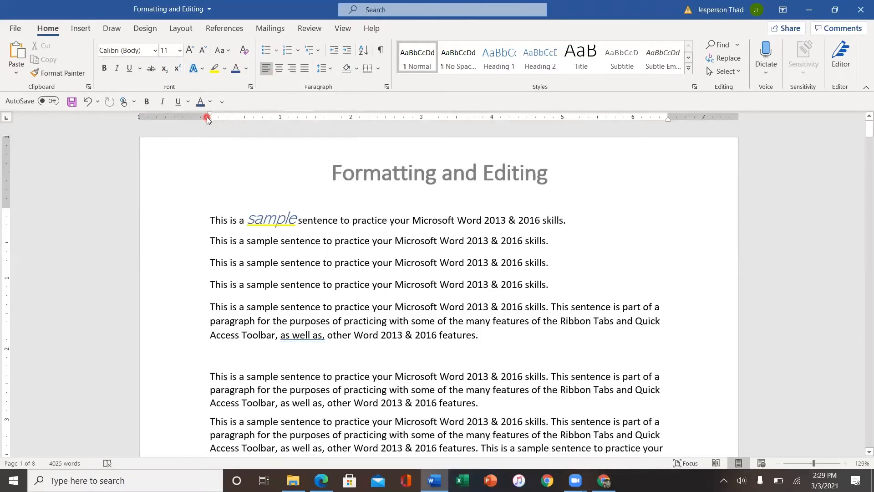
# Add the Font Size and Font selectors to the Quick Access Toolbar.
pyautogui.rightClick(126, 52)
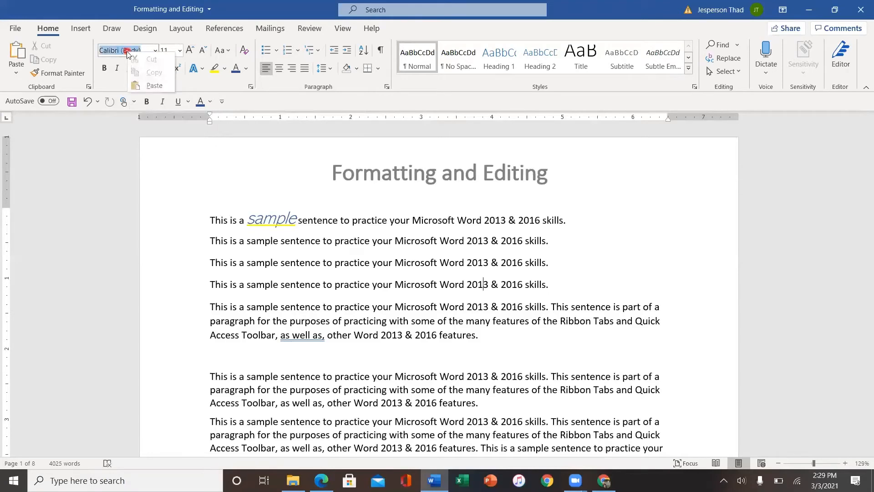
pyautogui.rightClick(170, 48)
pyautogui.rightClick(169, 48)
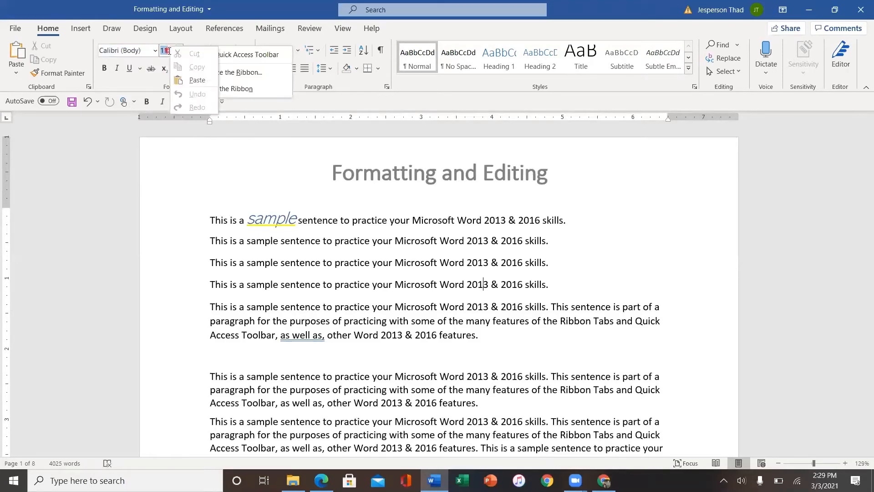
pyautogui.click(261, 56)
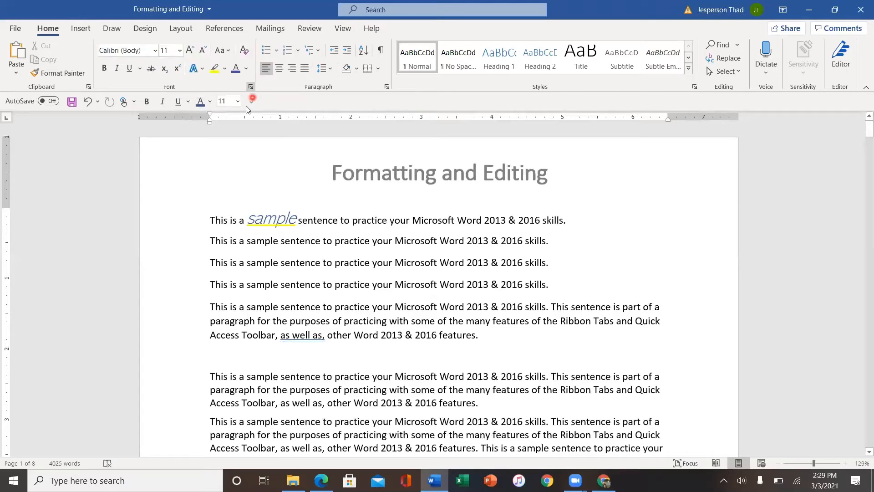
pyautogui.rightClick(146, 52)
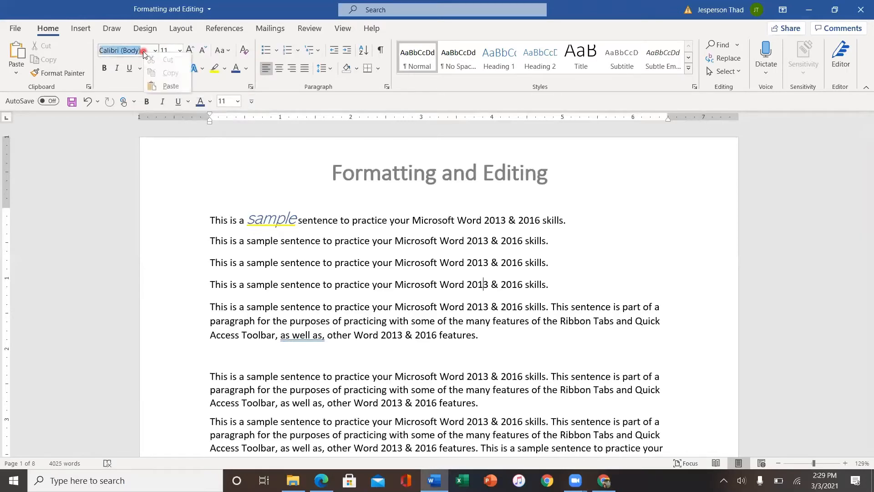
pyautogui.rightClick(156, 53)
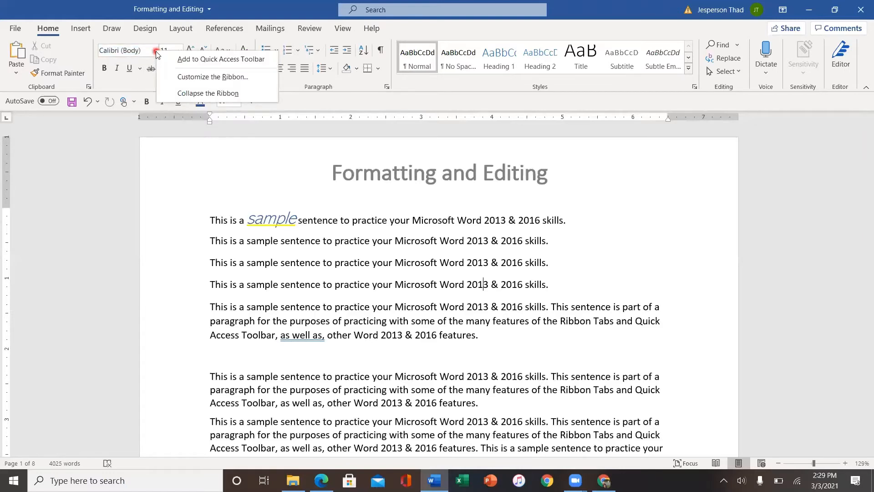
pyautogui.click(192, 59)
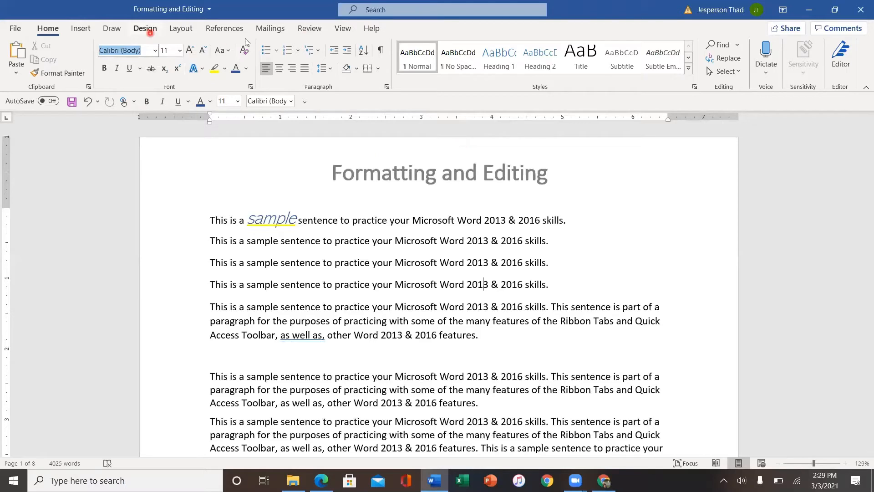
# Add the Researcher and Insert Caption commands from the References commands to the Quick Access Toolbar.
pyautogui.click(226, 29)
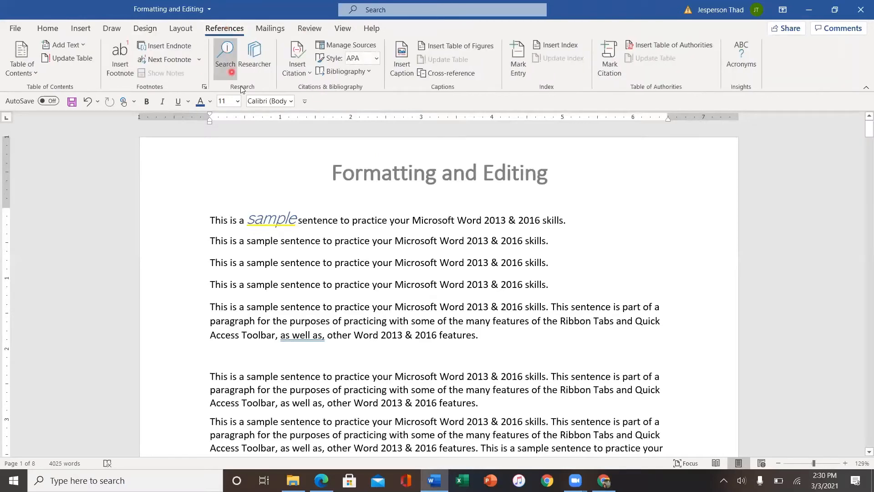
pyautogui.click(269, 56)
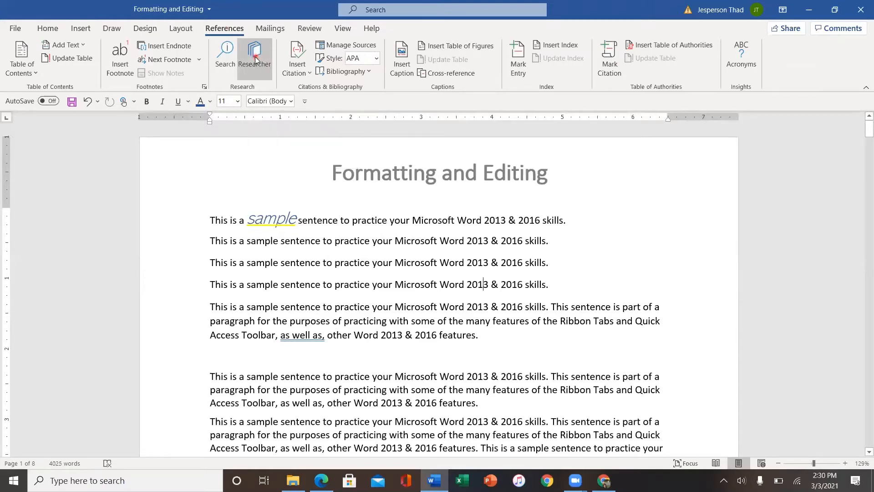
pyautogui.rightClick(255, 59)
pyautogui.click(290, 65)
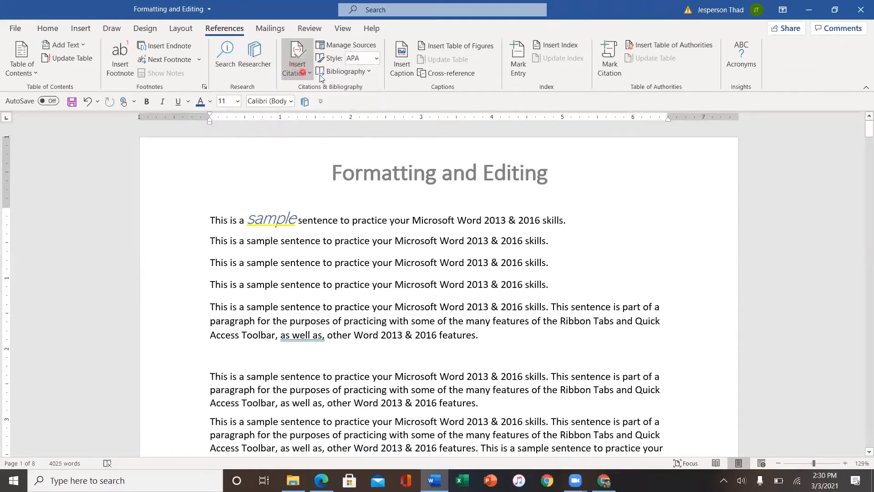
pyautogui.click(464, 59)
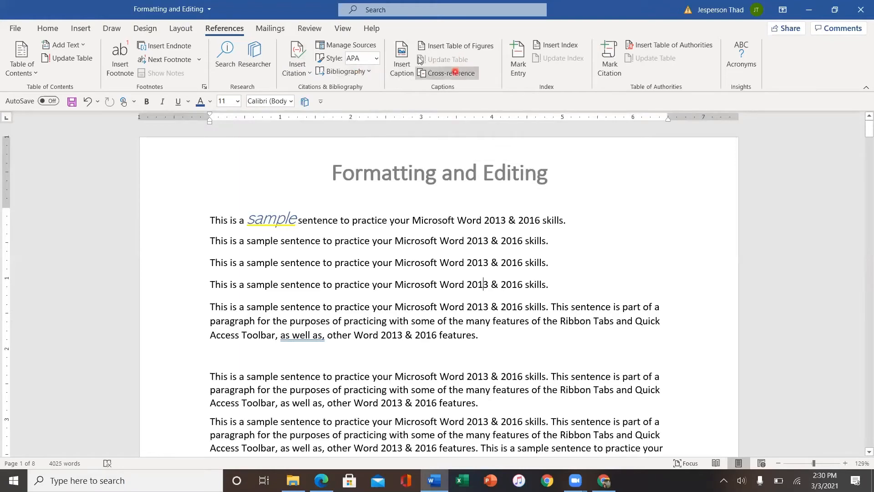
pyautogui.click(403, 53)
pyautogui.rightClick(404, 55)
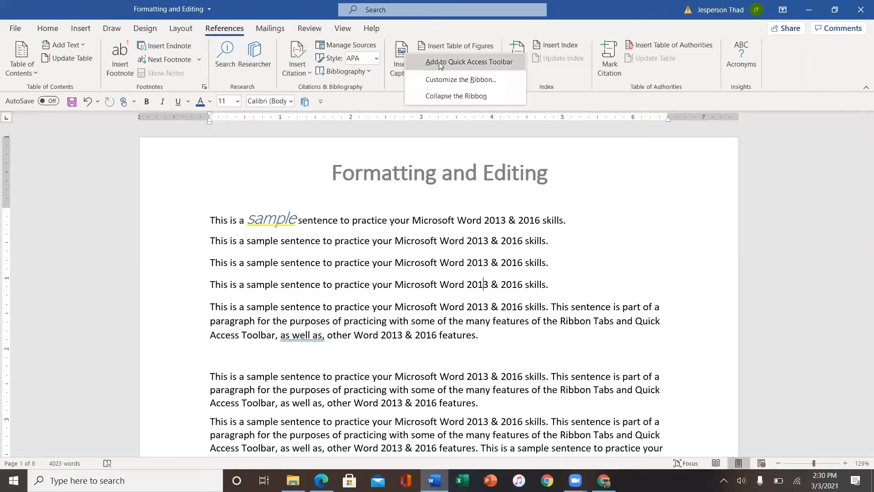
pyautogui.click(441, 62)
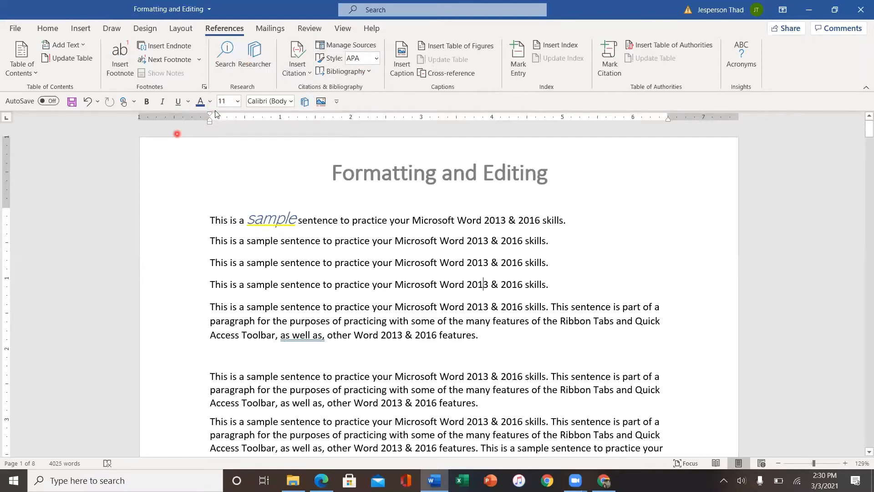
# Try to add the Copy command from Popular Commands to the Quick Access Toolbar in the options dialog.
pyautogui.click(17, 28)
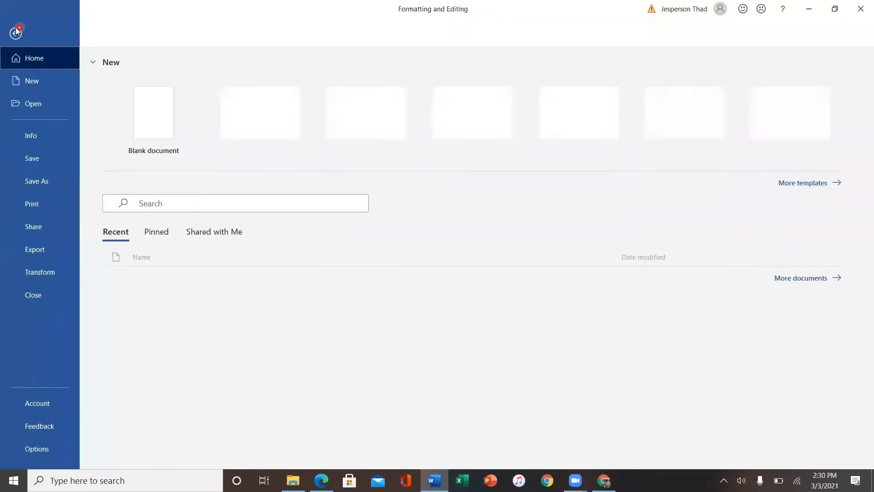
pyautogui.click(41, 451)
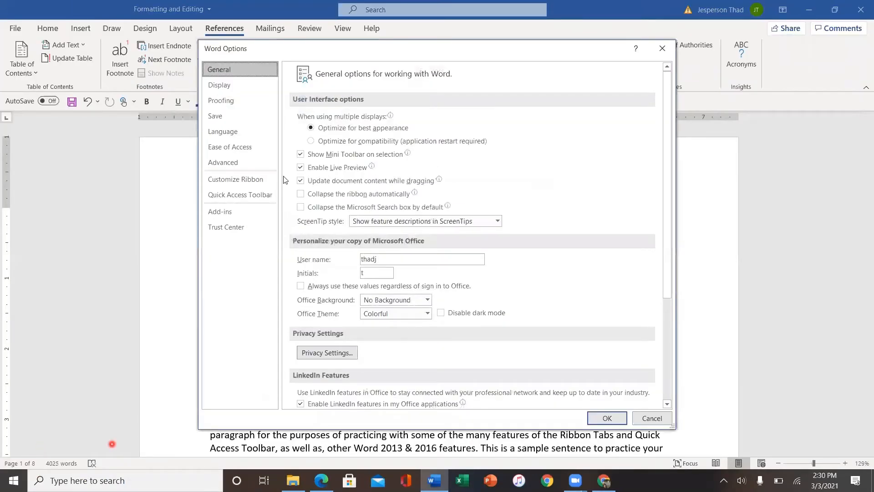
pyautogui.click(239, 195)
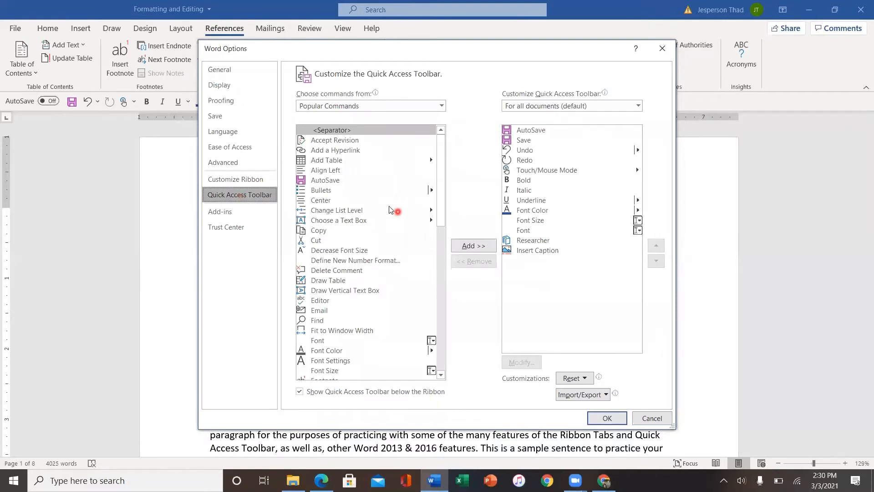
pyautogui.scroll(-5, 373, 278)
pyautogui.scroll(-4, 372, 276)
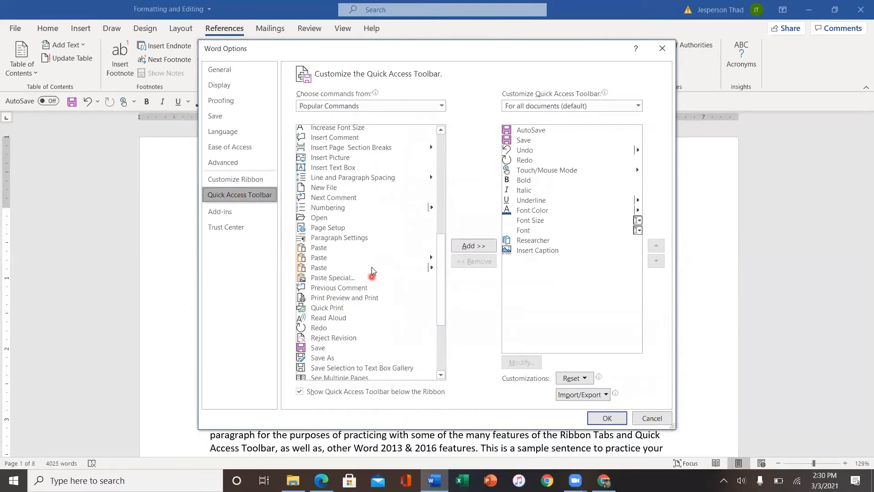
pyautogui.scroll(8, 372, 268)
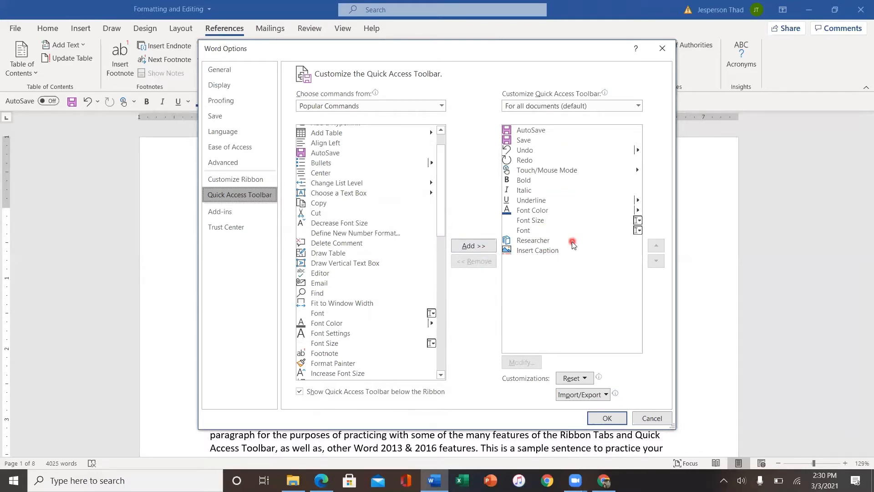
pyautogui.click(345, 205)
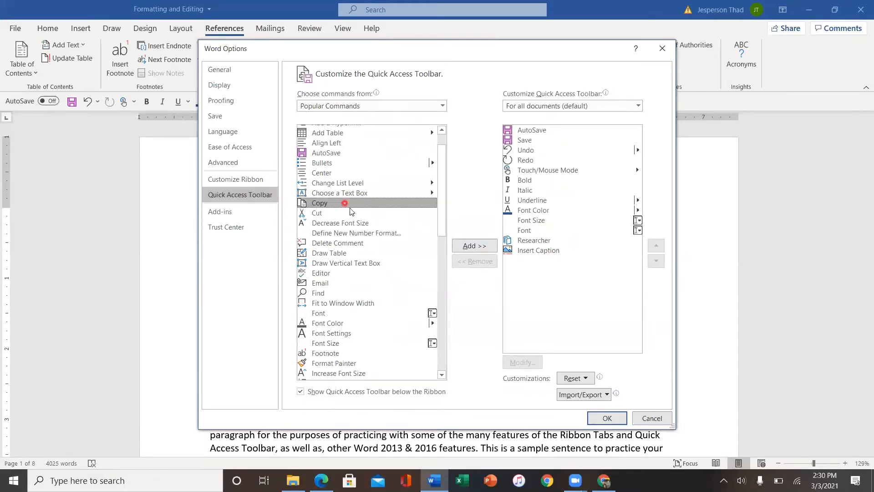
pyautogui.click(469, 249)
pyautogui.click(527, 267)
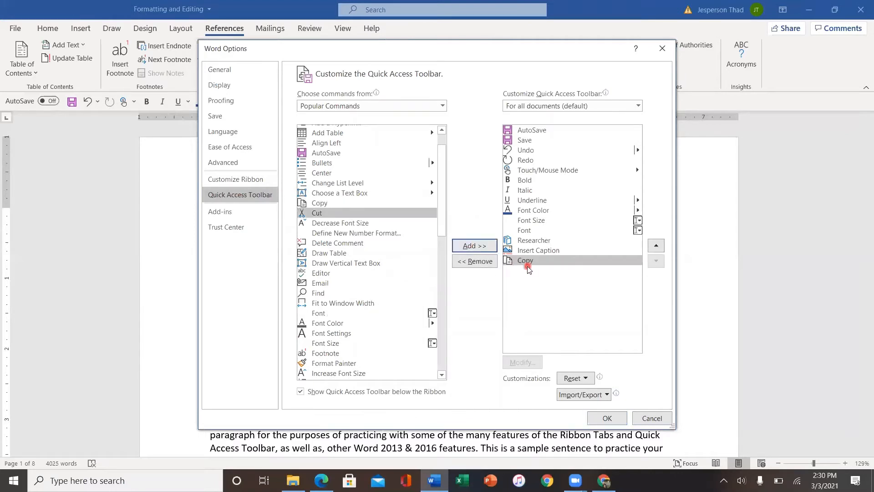
pyautogui.click(612, 420)
pyautogui.click(661, 49)
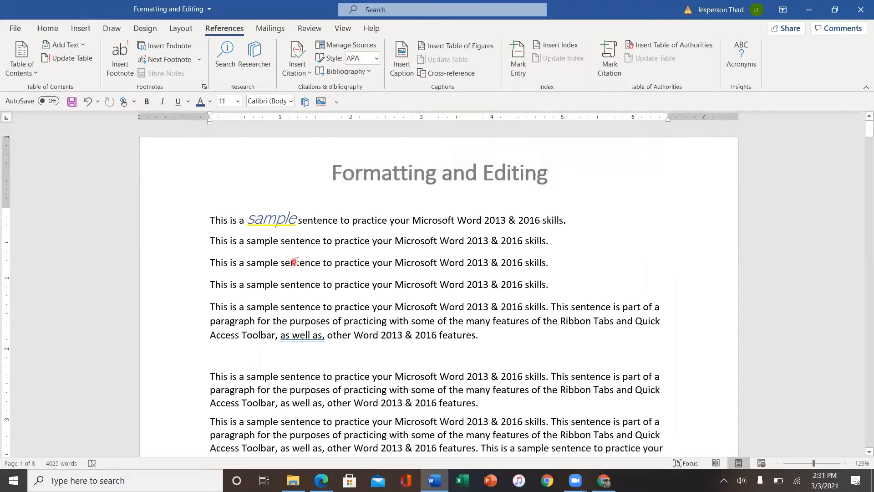
# Remove the Researcher and Insert Caption commands from the Quick Access Toolbar.
pyautogui.rightClick(305, 105)
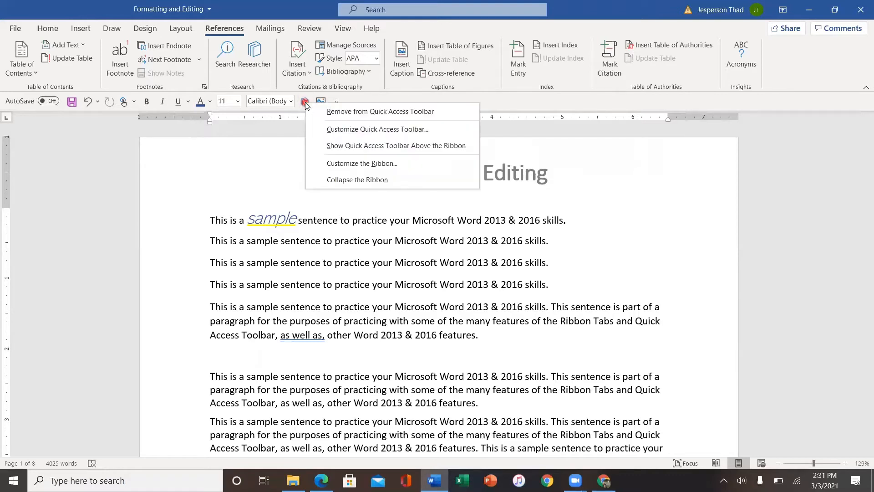
pyautogui.click(338, 113)
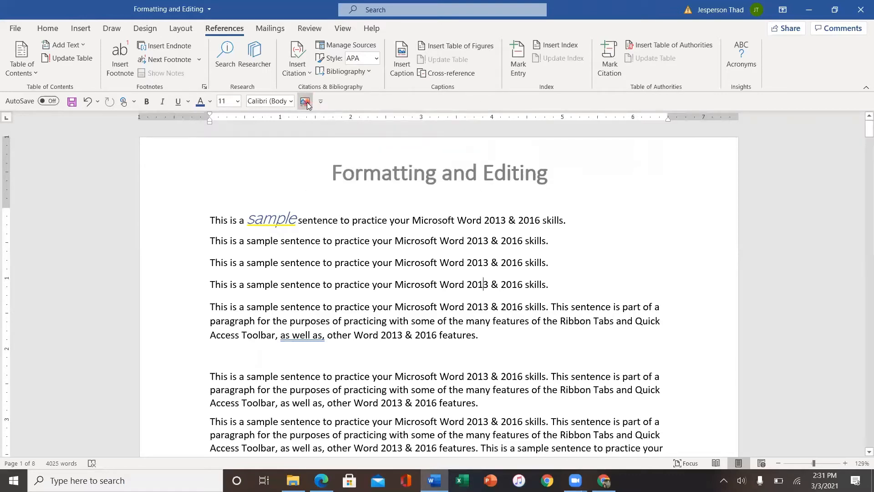
pyautogui.rightClick(307, 105)
pyautogui.click(337, 113)
# Make the word "Microsoft" in the first sample sentence bold, italic and red.
pyautogui.click(144, 28)
pyautogui.click(175, 31)
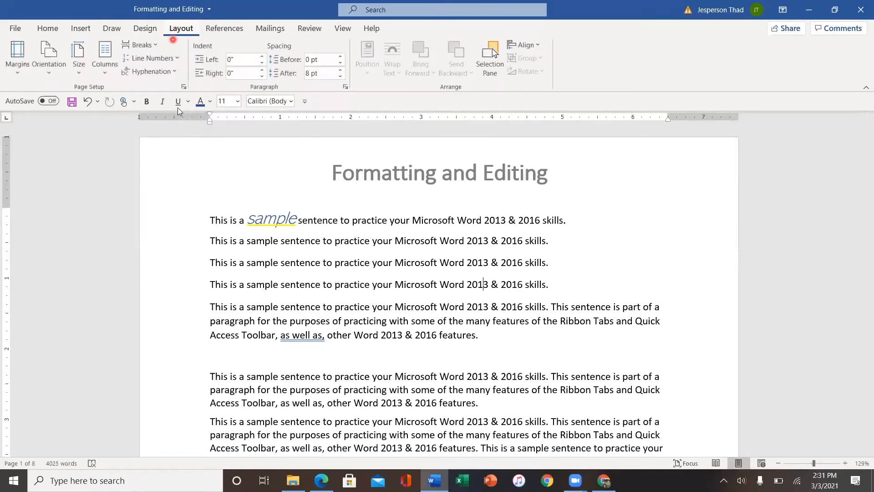
pyautogui.doubleClick(428, 222)
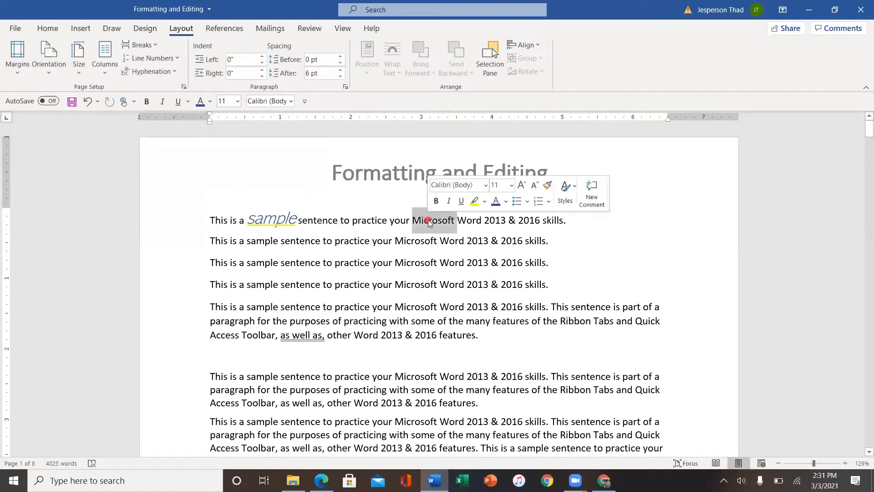
pyautogui.click(148, 102)
pyautogui.click(163, 102)
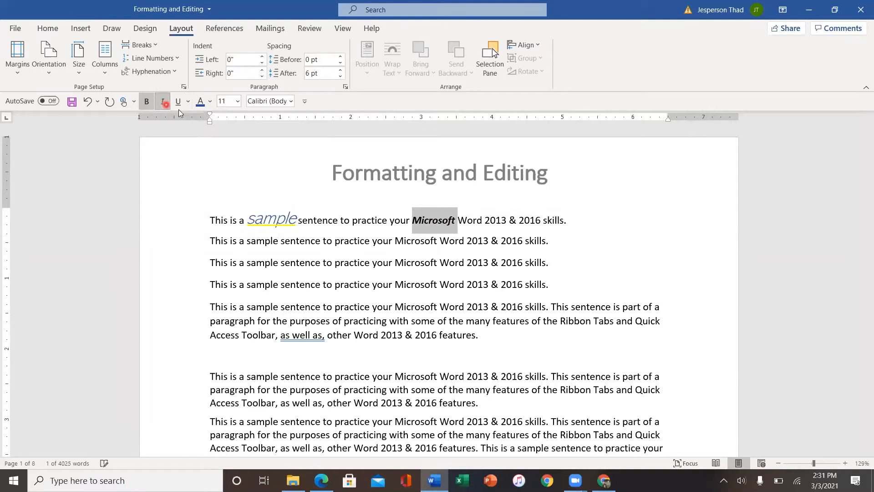
pyautogui.click(210, 102)
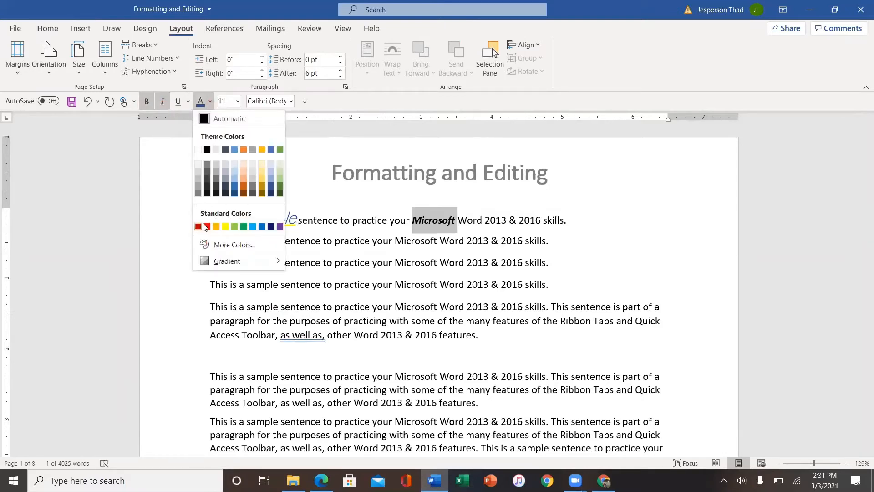
pyautogui.click(207, 226)
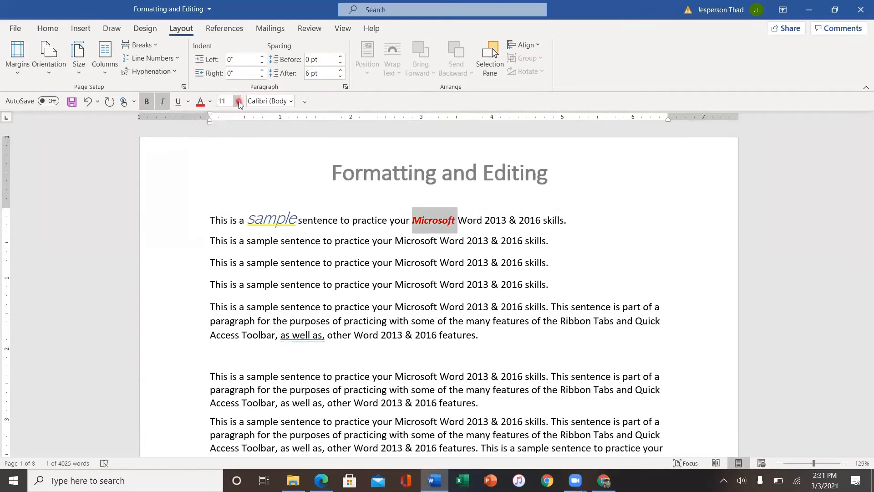
# Set the font size of the word "Microsoft" in the first sentence to 28.
pyautogui.click(238, 101)
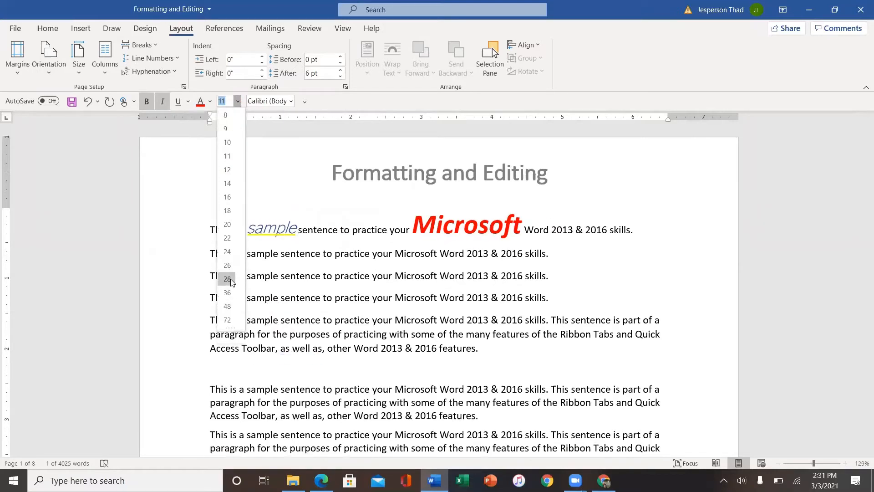
pyautogui.click(235, 282)
pyautogui.click(392, 298)
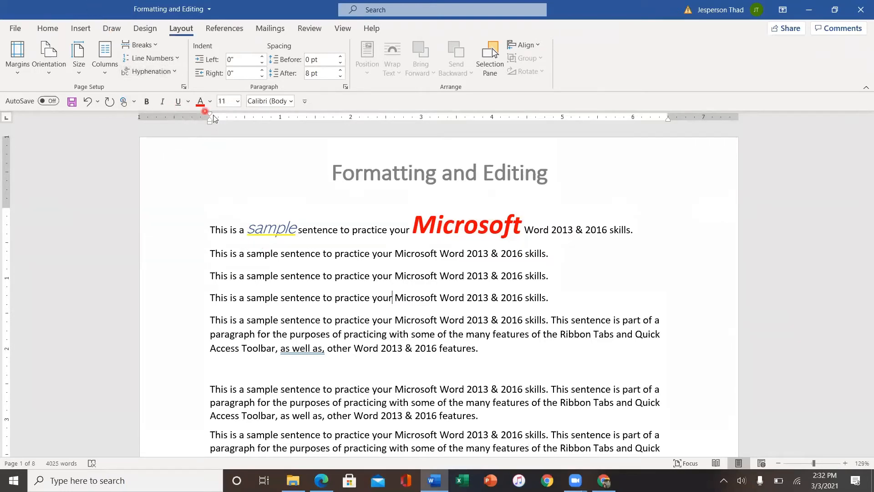
pyautogui.click(216, 263)
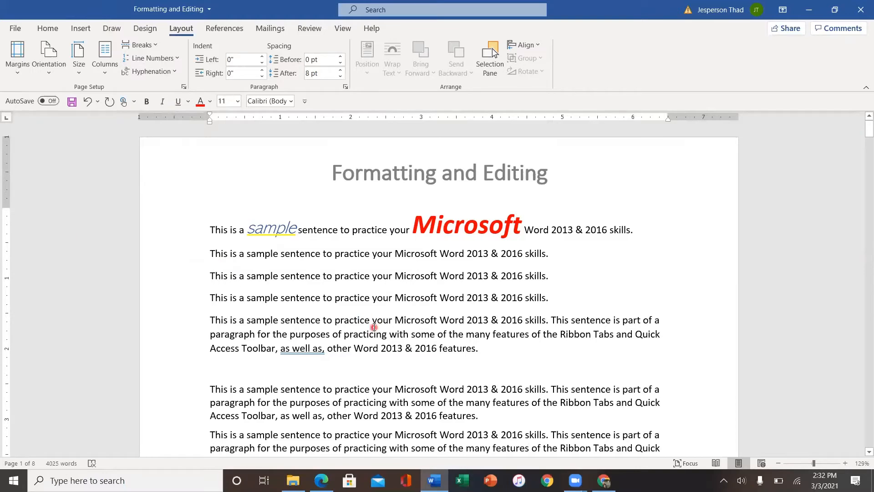
# Try center, right and justified alignment on the six-line sample paragraph on the first page.
pyautogui.click(48, 29)
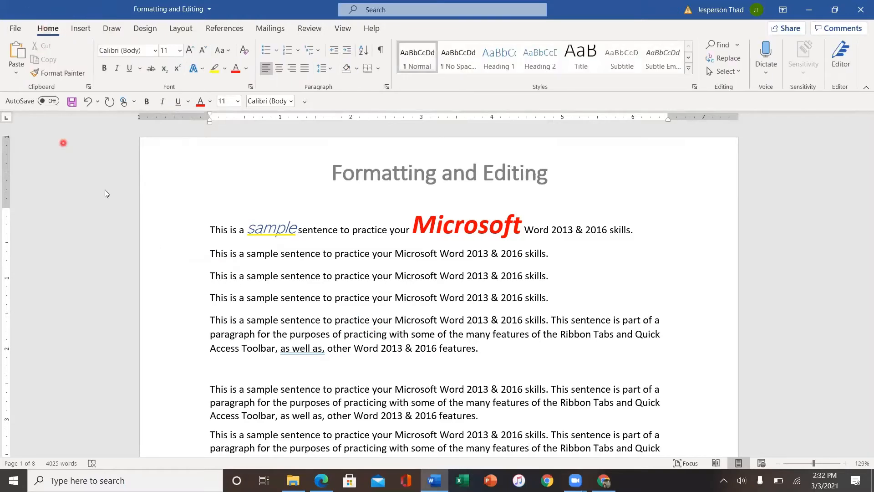
pyautogui.scroll(-1, 250, 263)
pyautogui.scroll(-3, 254, 263)
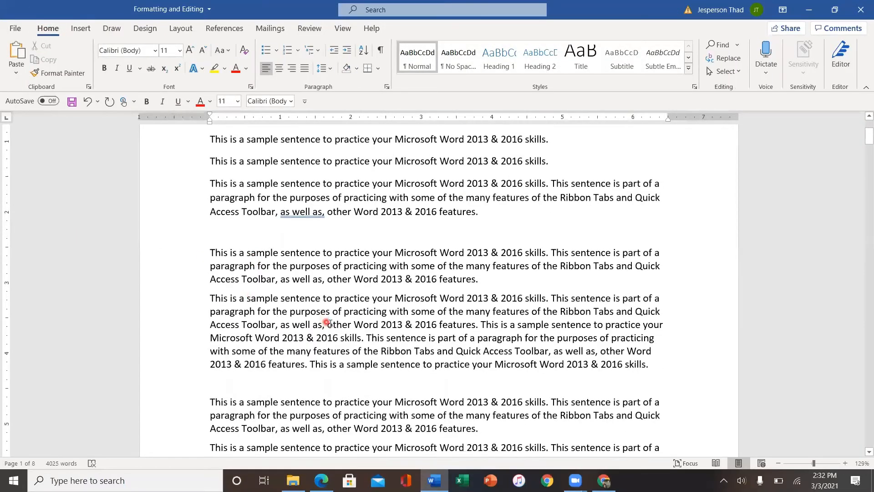
pyautogui.click(364, 326)
pyautogui.click(359, 311)
pyautogui.click(270, 68)
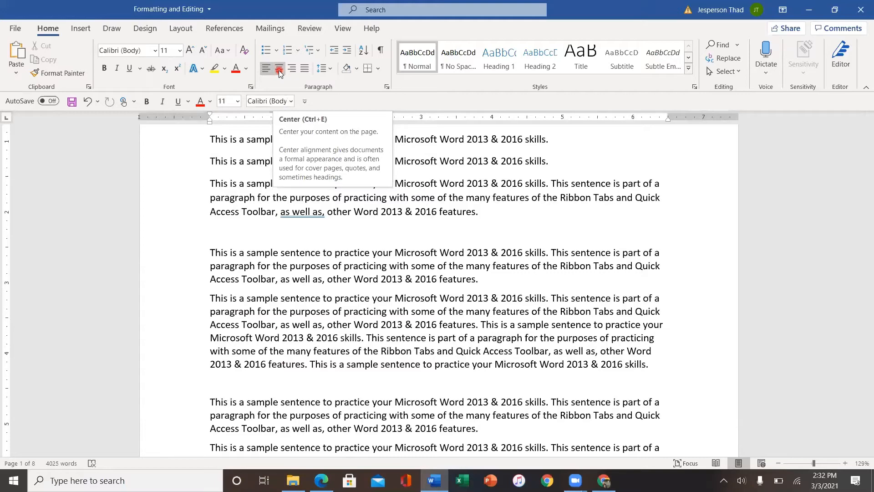
pyautogui.click(279, 69)
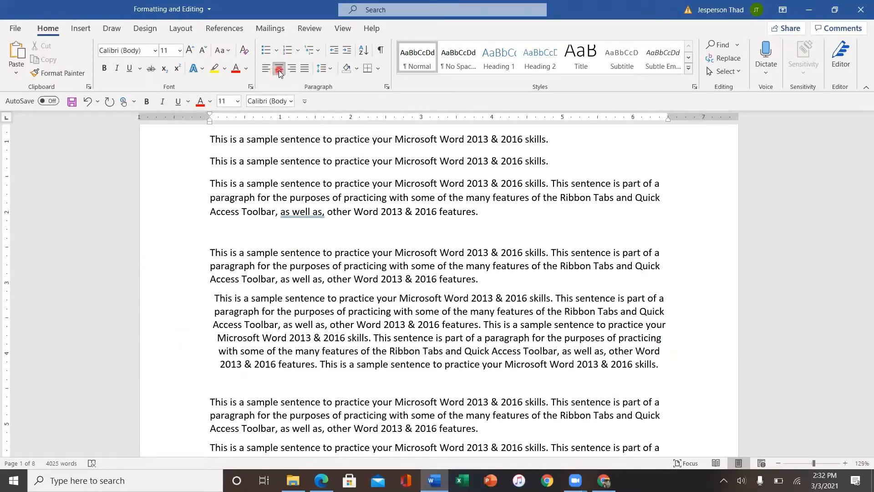
pyautogui.click(292, 69)
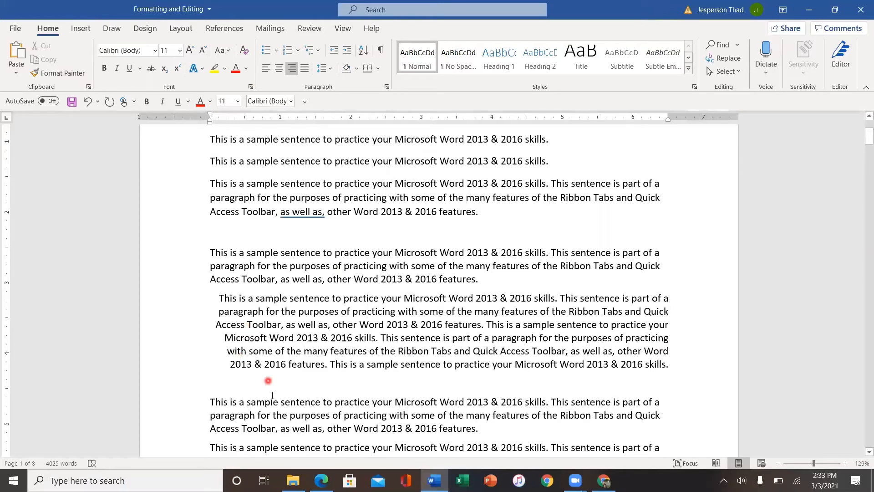
pyautogui.click(303, 69)
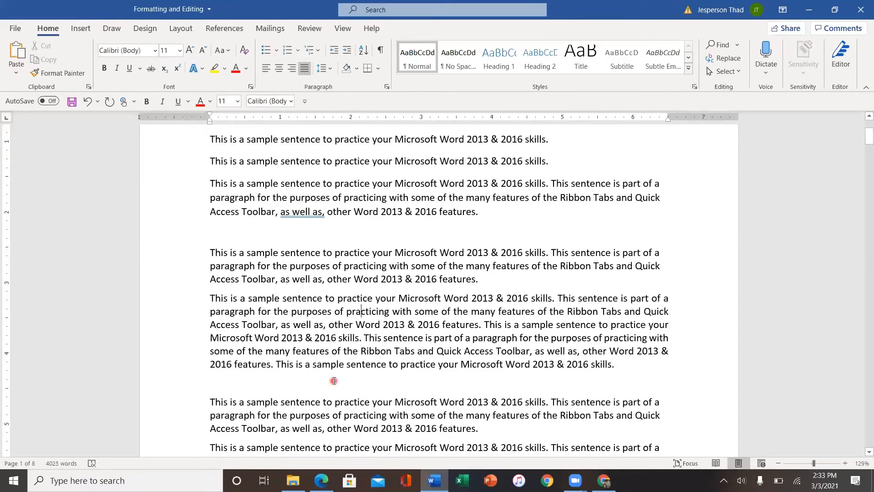
# Left-align the six-line paragraph and set its line spacing to 1.5.
pyautogui.click(266, 71)
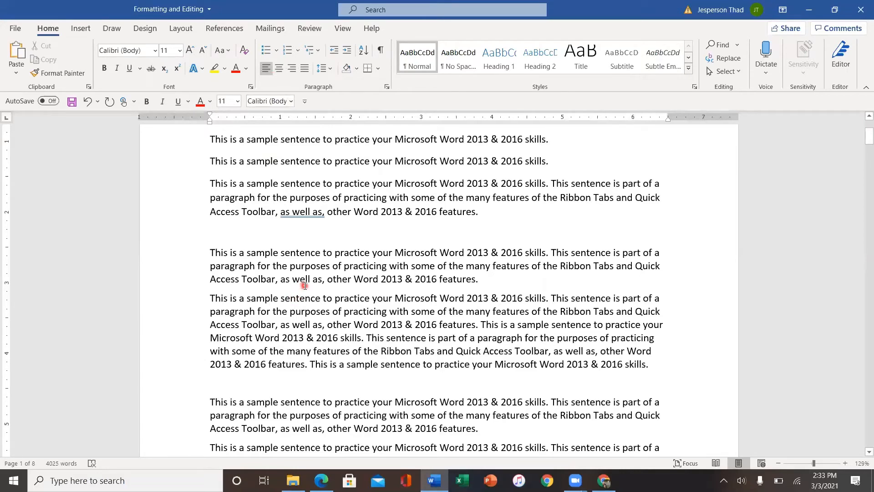
pyautogui.click(332, 71)
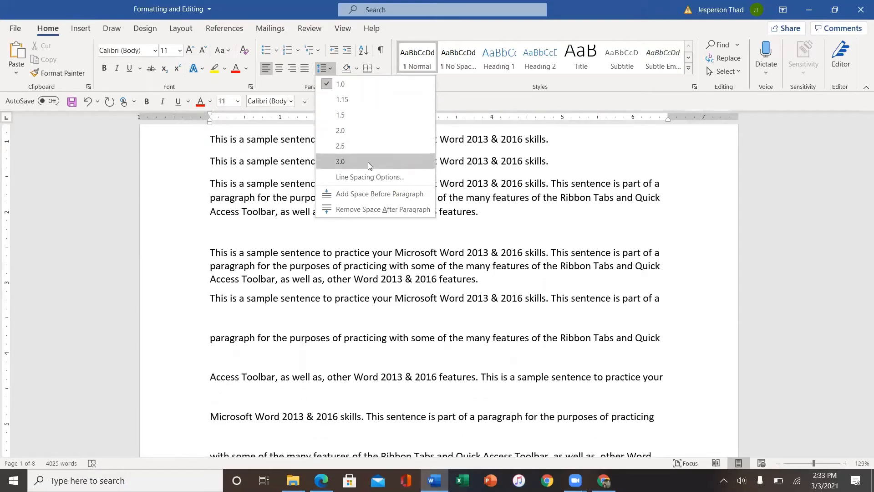
pyautogui.click(360, 114)
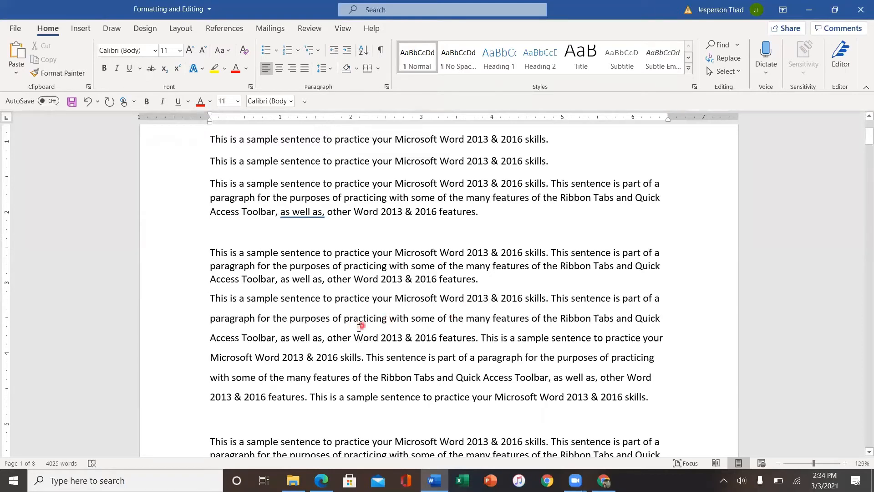
# Try to decrease the indent of the paragraph with 1.5 line spacing.
pyautogui.click(309, 326)
pyautogui.click(337, 54)
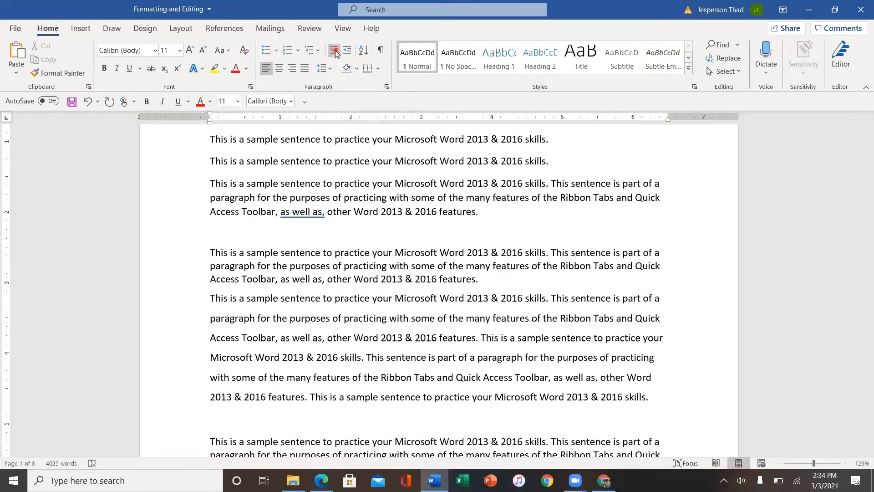
pyautogui.click(337, 54)
pyautogui.click(337, 55)
pyautogui.click(337, 54)
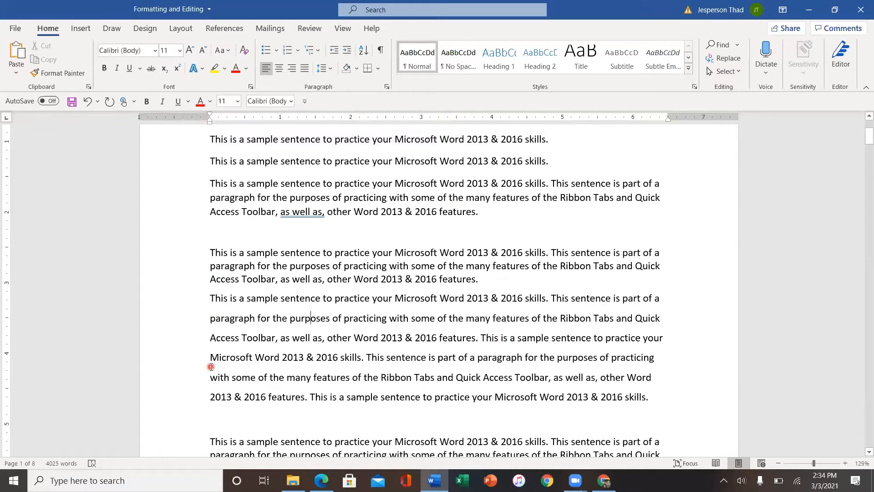
# Increase the indent of the 1.5-spaced paragraph by three levels, and decrease it by two levels.
pyautogui.click(348, 51)
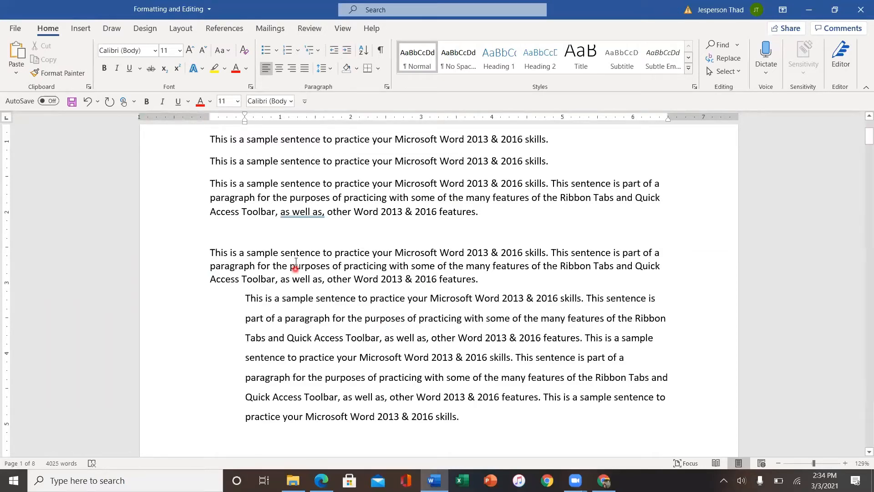
pyautogui.click(348, 50)
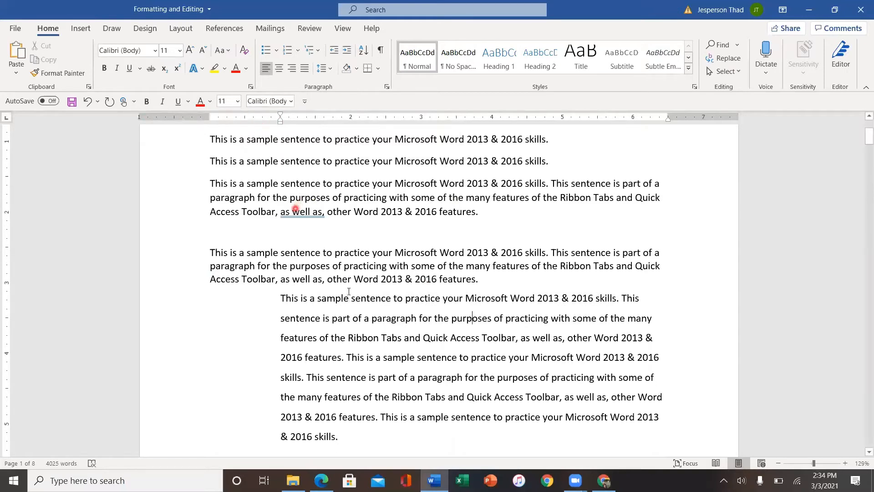
pyautogui.click(373, 338)
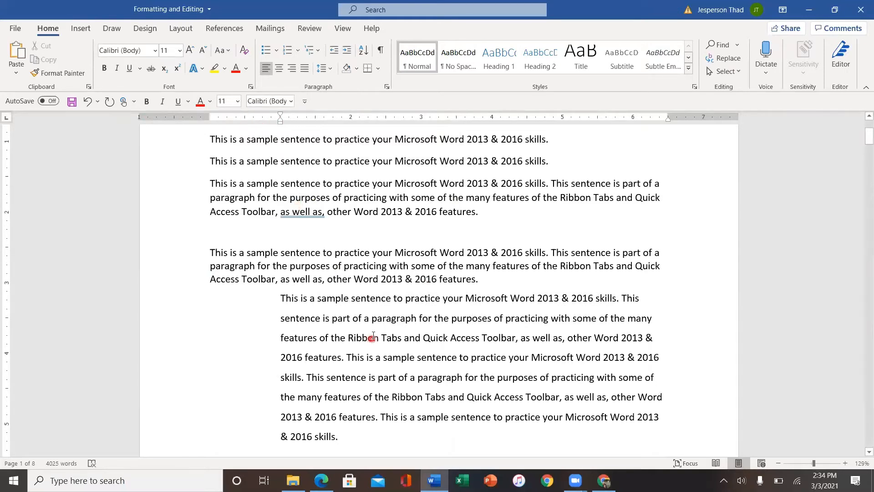
pyautogui.click(348, 51)
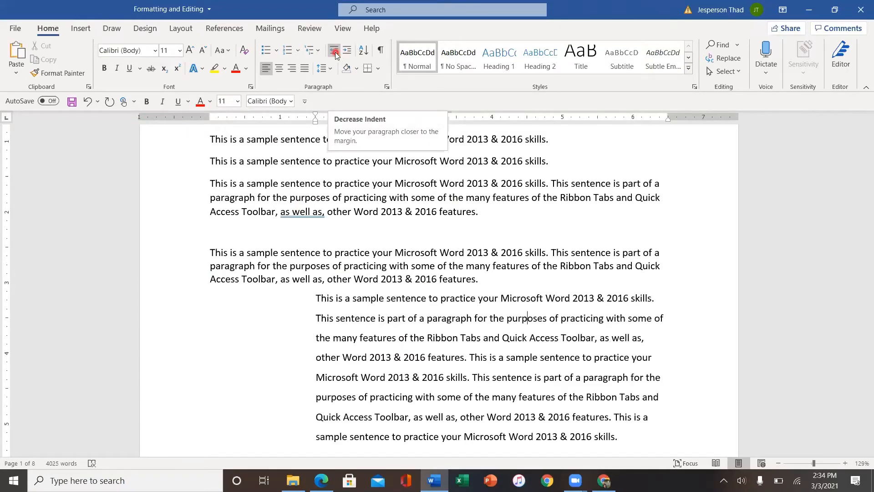
pyautogui.click(335, 52)
pyautogui.click(335, 52)
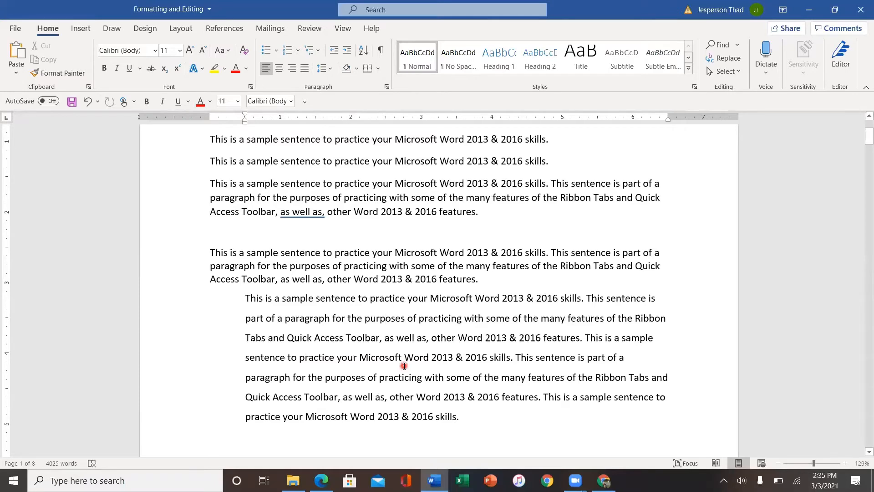
# Place the insertion point on the blank line below the first three-line sample paragraph.
pyautogui.scroll(-3, 418, 363)
pyautogui.scroll(3, 418, 363)
pyautogui.scroll(4, 374, 383)
pyautogui.click(376, 336)
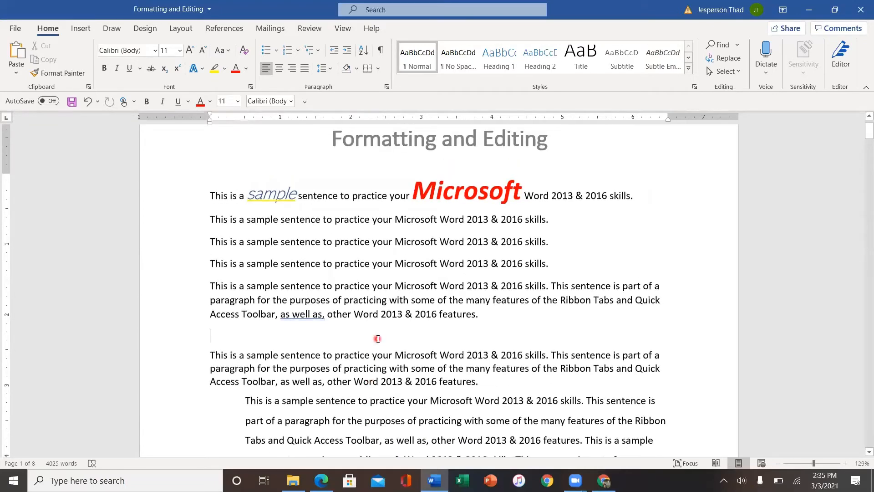
# Insert a table with three columns and four rows on the blank line below the single sample sentences on page 3.
pyautogui.scroll(-5, 436, 401)
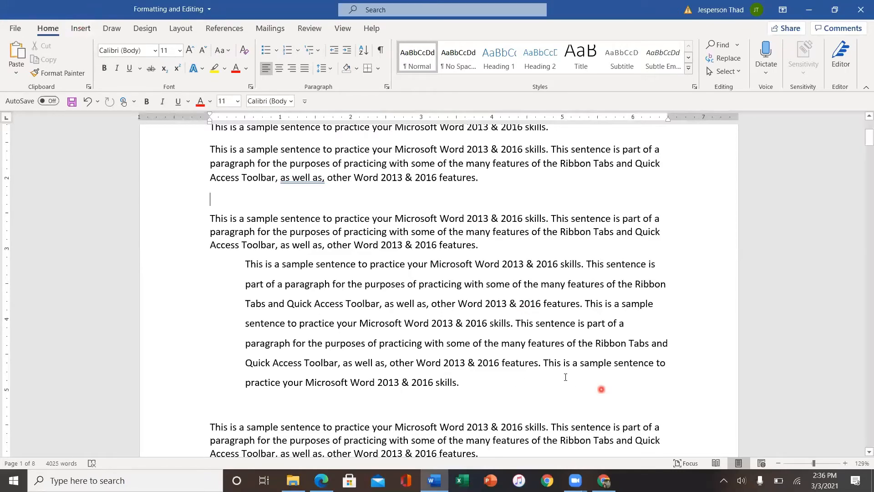
pyautogui.scroll(-10, 467, 332)
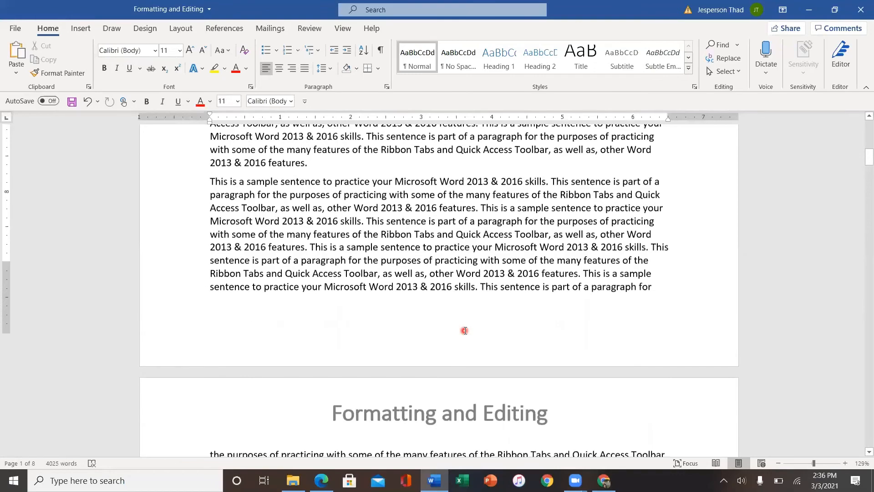
pyautogui.scroll(-12, 464, 330)
pyautogui.scroll(-10, 465, 331)
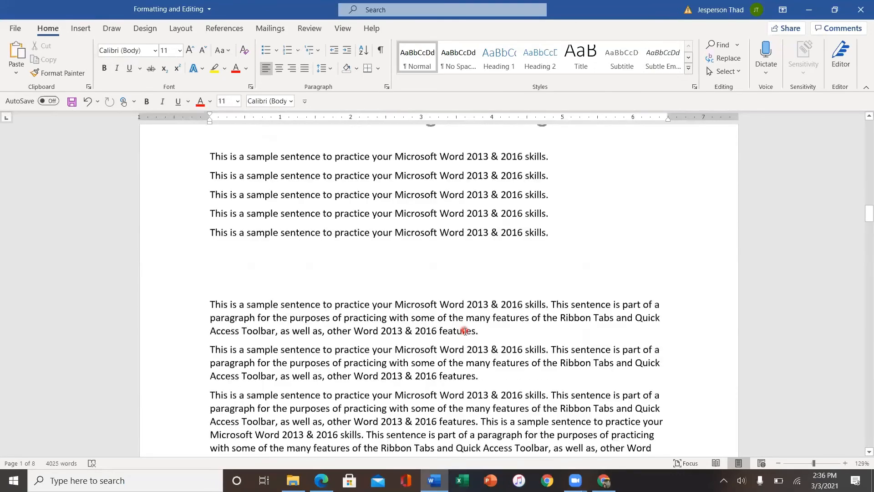
pyautogui.scroll(3, 465, 330)
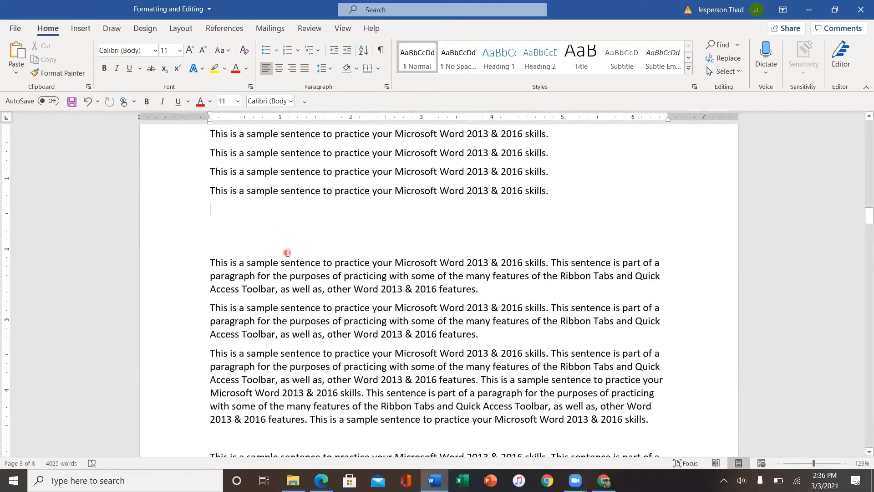
pyautogui.click(80, 31)
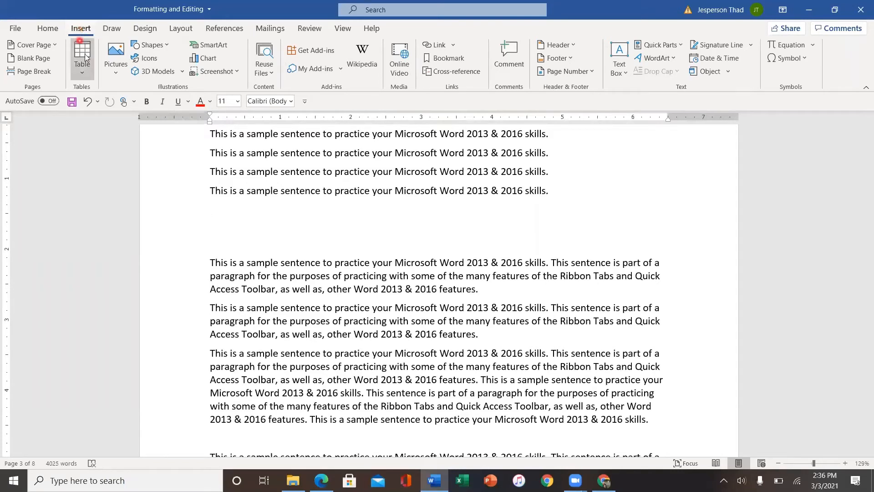
pyautogui.click(83, 76)
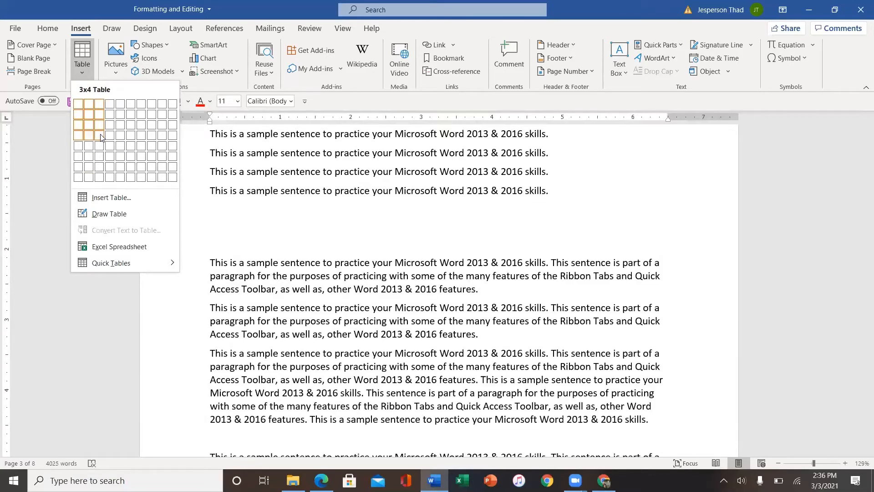
pyautogui.click(100, 136)
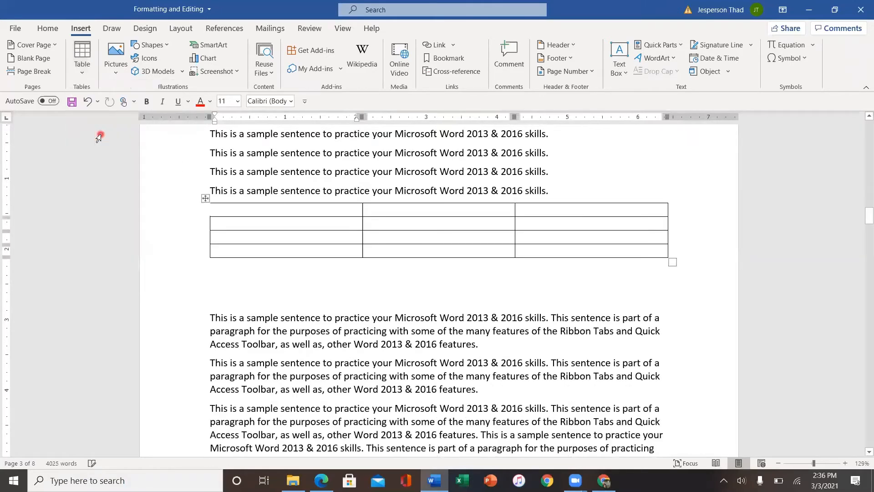
# Examine the table styles available for the new table.
pyautogui.click(311, 299)
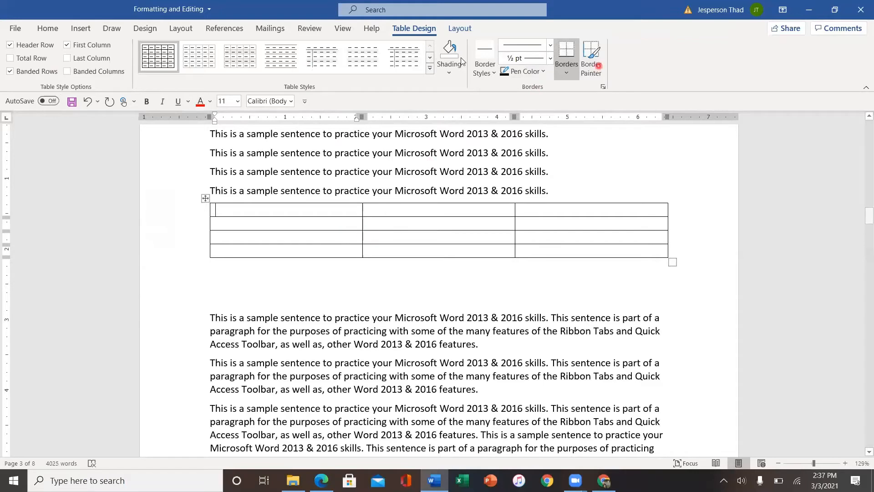
pyautogui.click(318, 253)
pyautogui.click(348, 172)
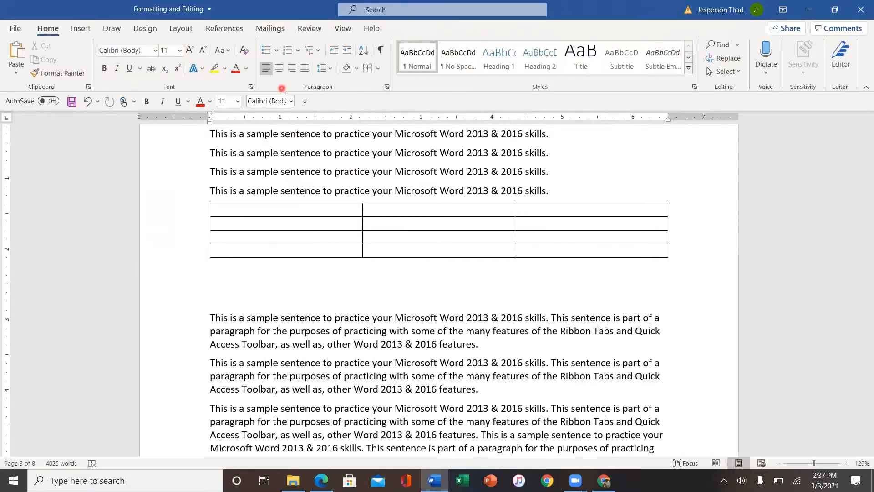
pyautogui.click(226, 211)
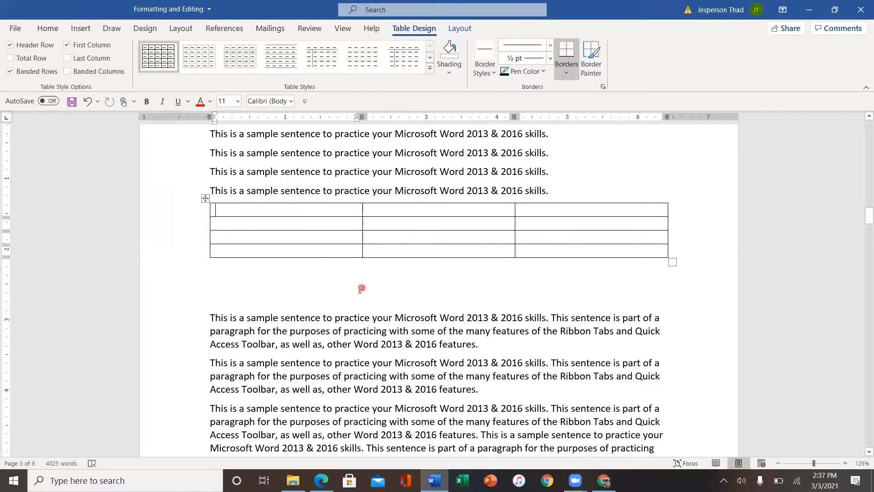
pyautogui.click(398, 254)
pyautogui.click(430, 68)
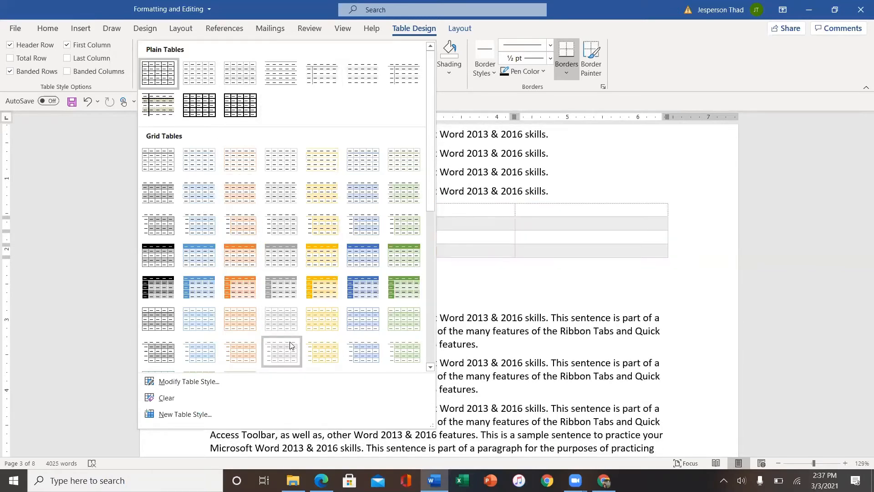
pyautogui.click(514, 285)
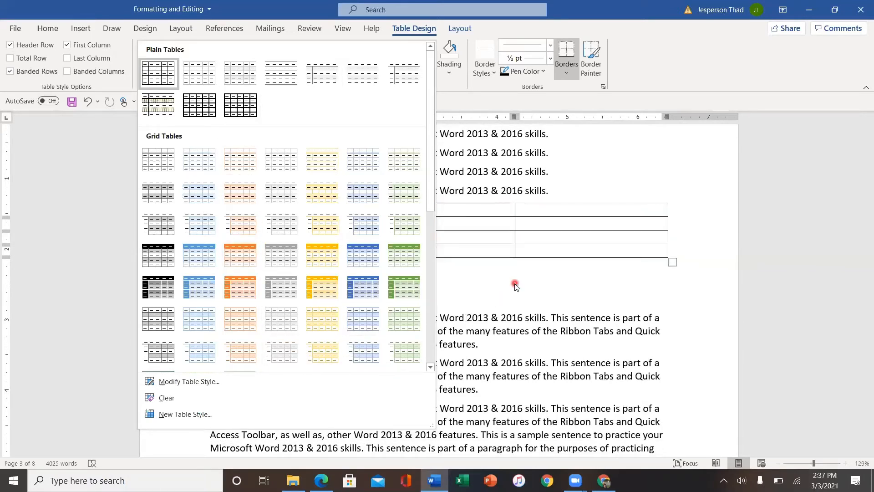
pyautogui.click(483, 272)
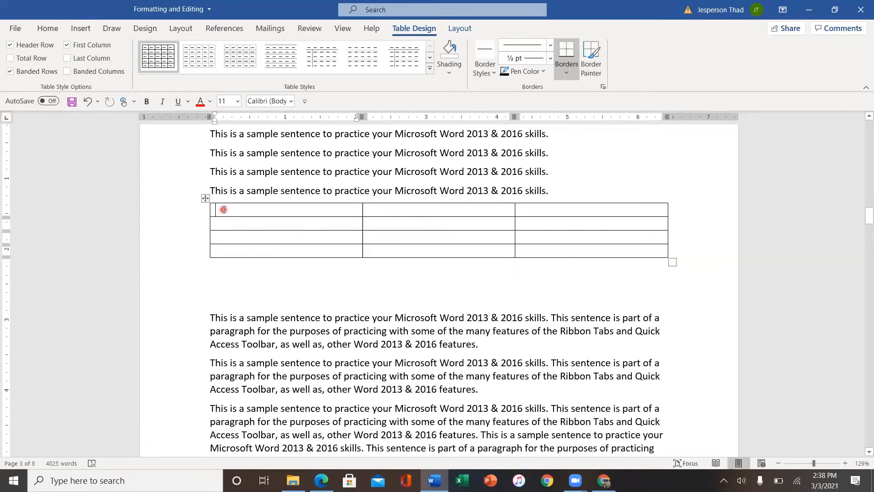
# Shade all three cells of the table's first row with the gold theme color.
pyautogui.click(452, 74)
pyautogui.click(475, 294)
pyautogui.click(227, 208)
pyautogui.moveTo(226, 208); pyautogui.dragTo(595, 209)
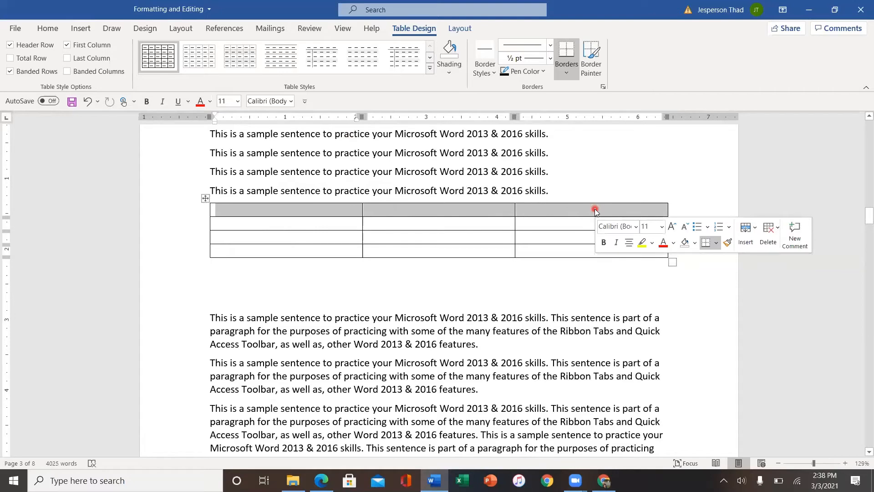
pyautogui.click(455, 76)
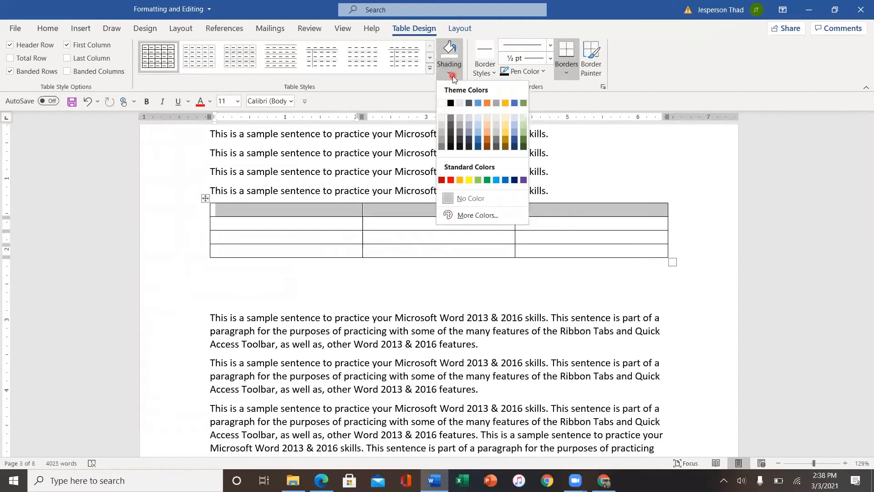
pyautogui.click(506, 103)
pyautogui.click(355, 294)
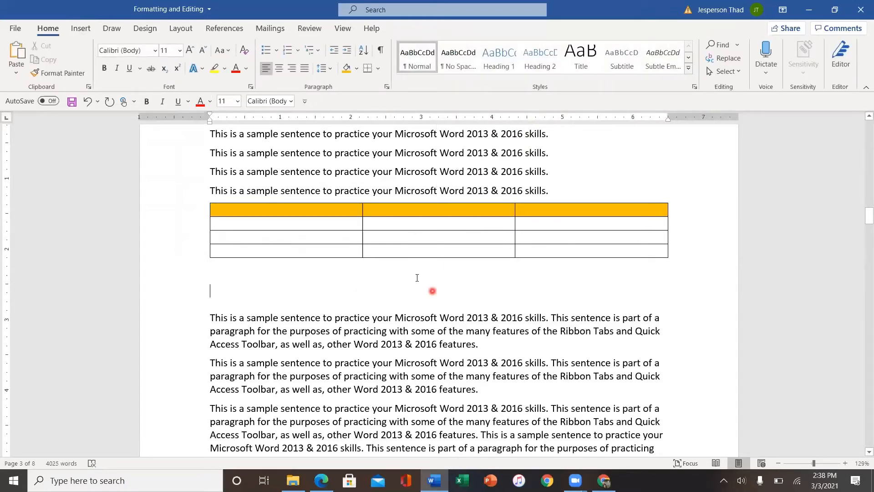
# Enter "Hello" in the first cell of the gold row and format it bold, italic and underlined.
pyautogui.click(217, 206)
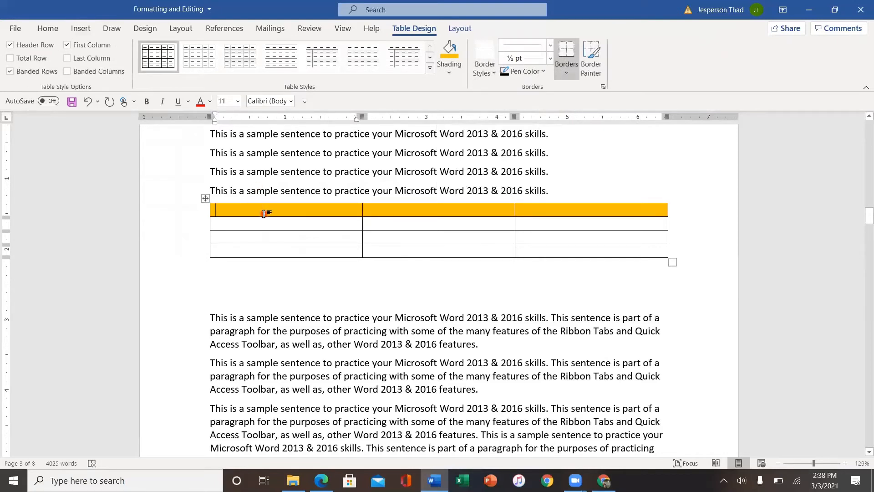
pyautogui.write('Hello')
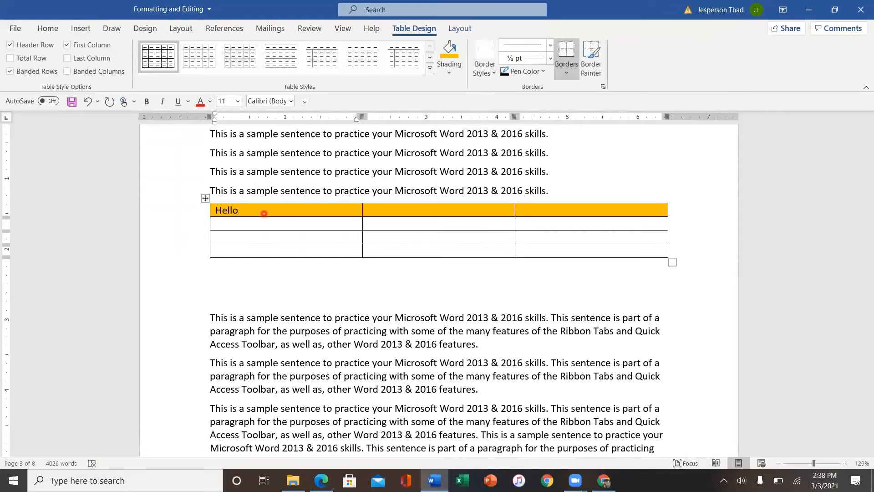
pyautogui.click(146, 103)
pyautogui.click(232, 212)
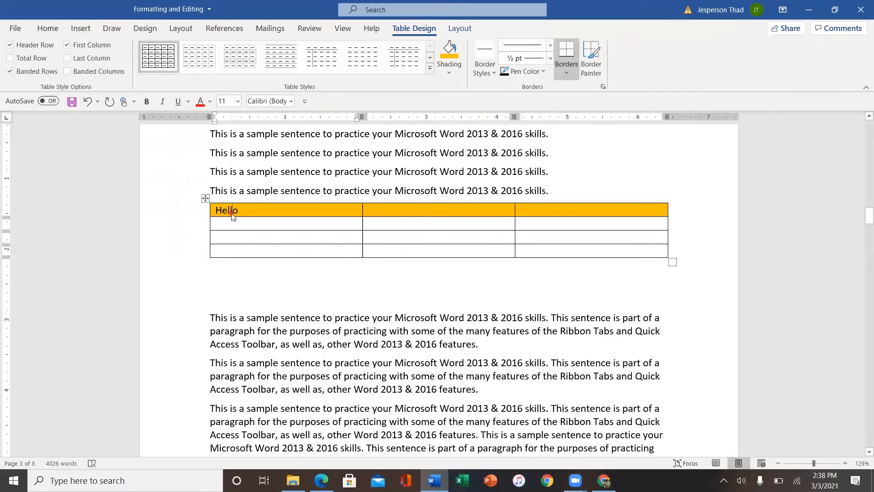
pyautogui.doubleClick(231, 212)
pyautogui.click(146, 101)
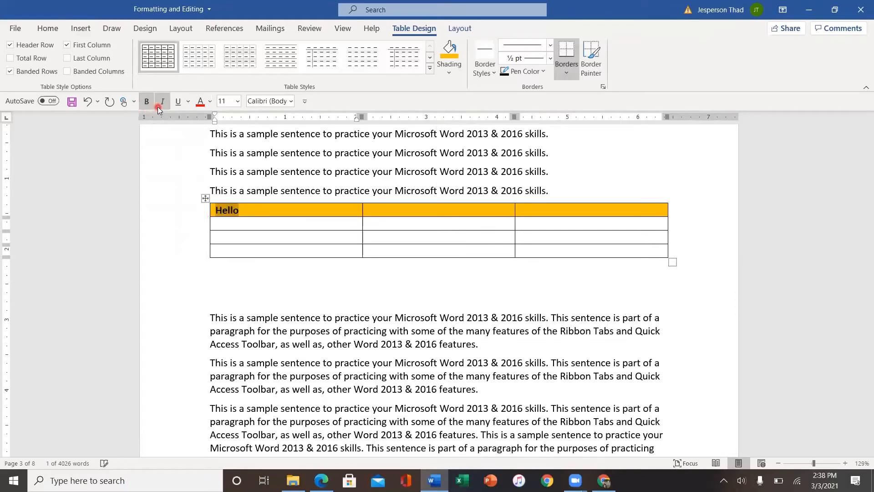
pyautogui.click(162, 105)
pyautogui.click(177, 104)
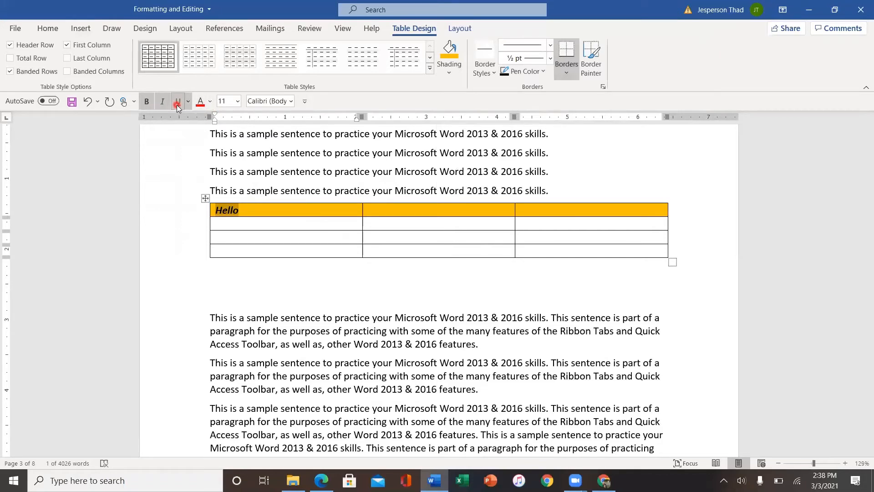
# Set the underline color of "Hello" to black and its font color to red.
pyautogui.click(188, 102)
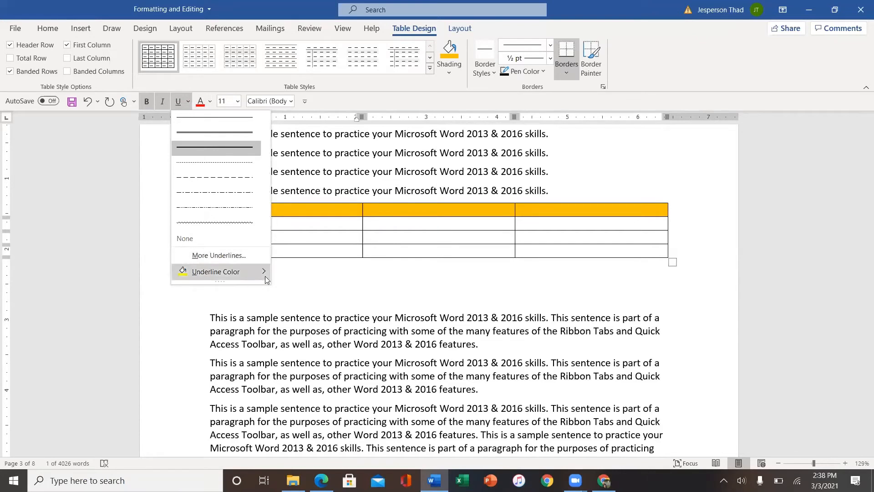
pyautogui.moveTo(267, 276)
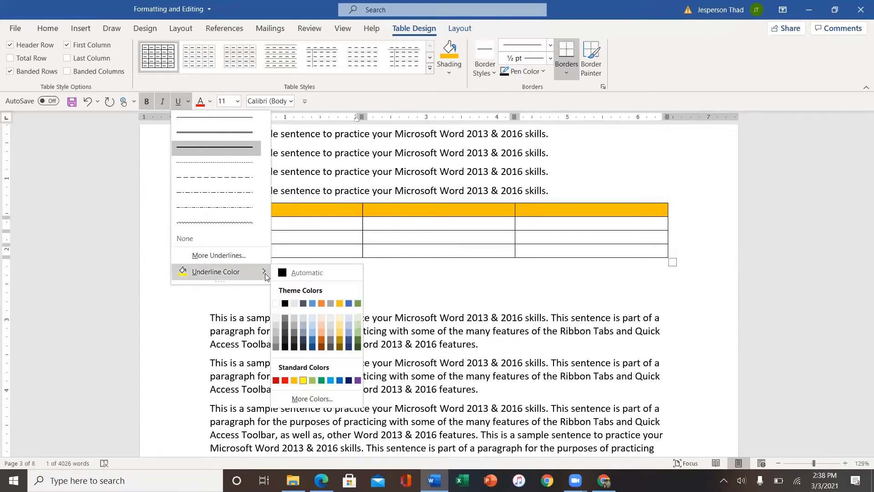
pyautogui.click(285, 303)
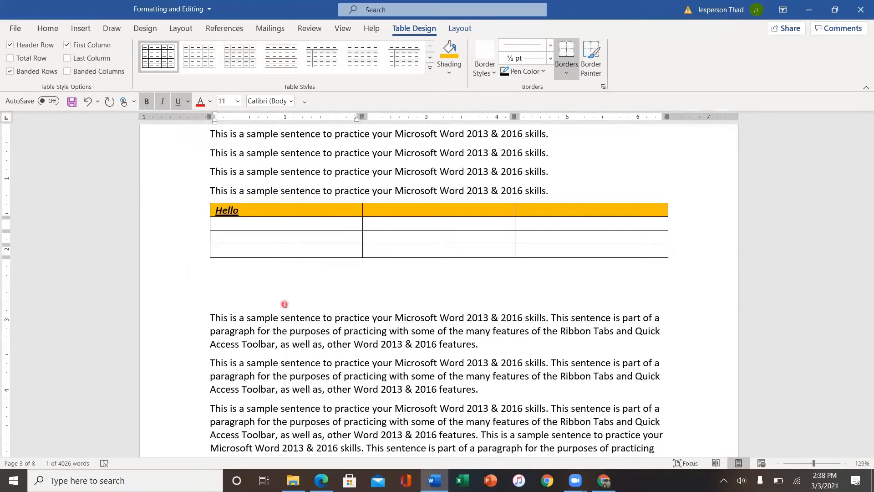
pyautogui.click(211, 103)
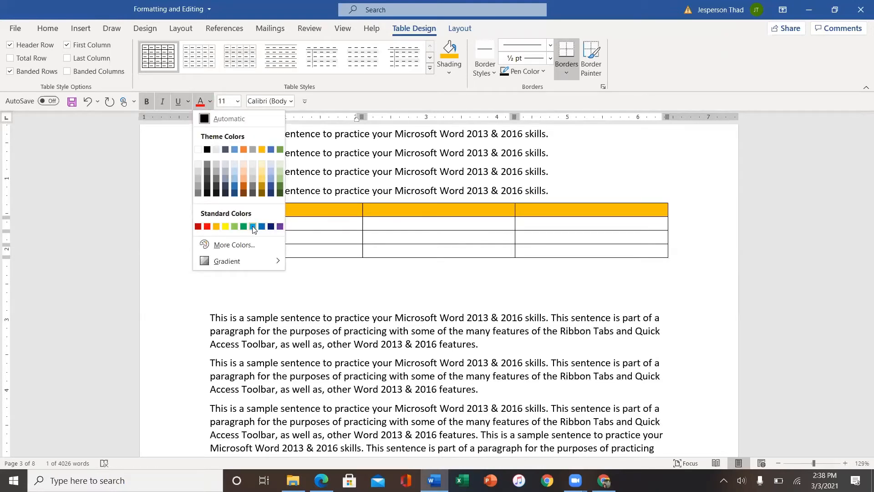
pyautogui.click(207, 227)
pyautogui.click(196, 252)
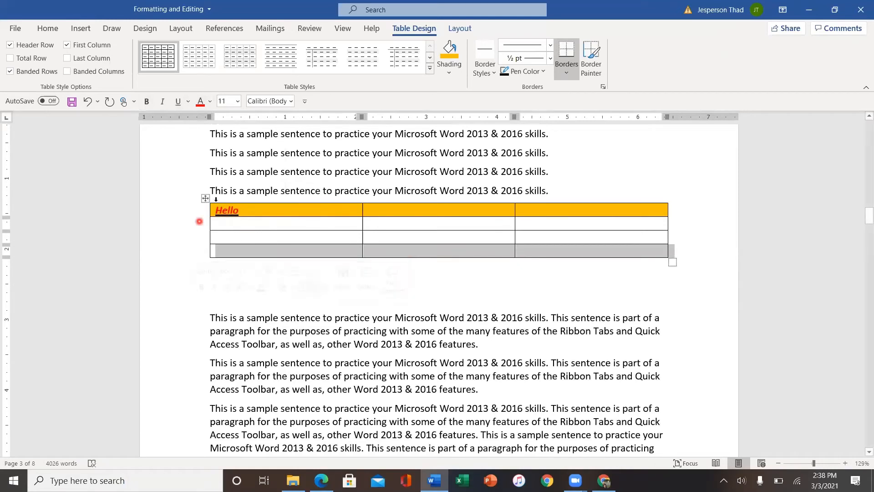
pyautogui.doubleClick(227, 212)
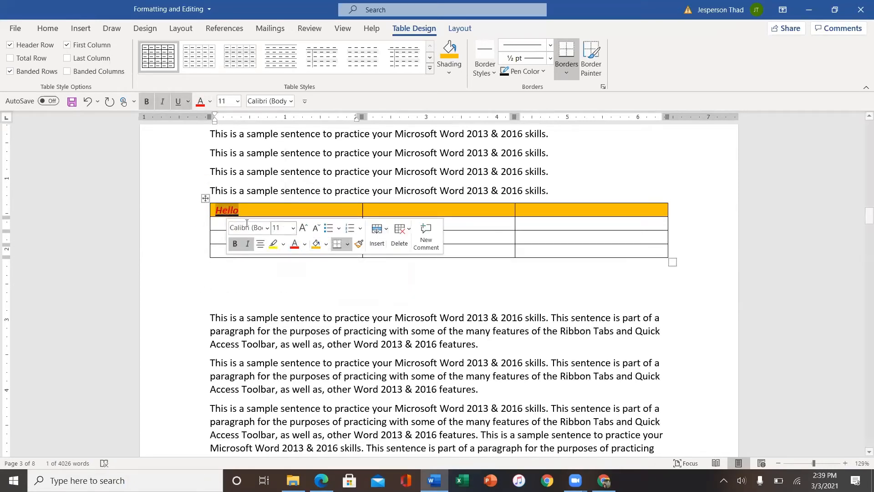
pyautogui.click(264, 284)
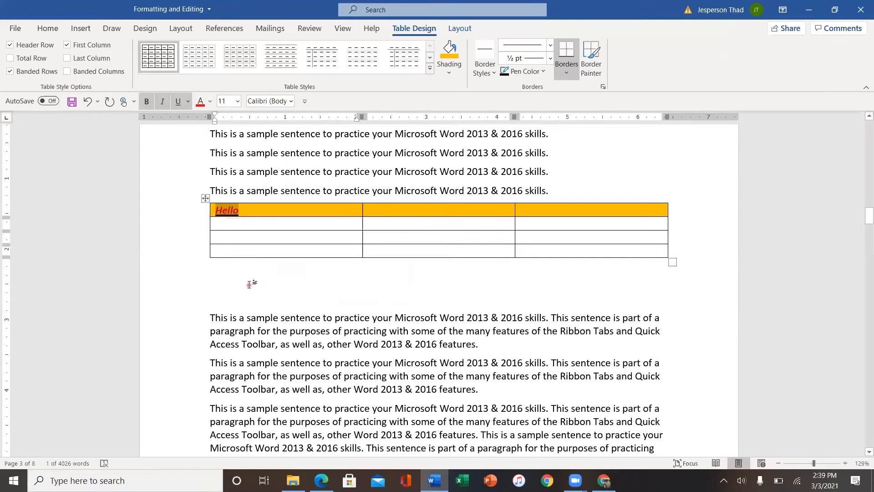
pyautogui.click(298, 297)
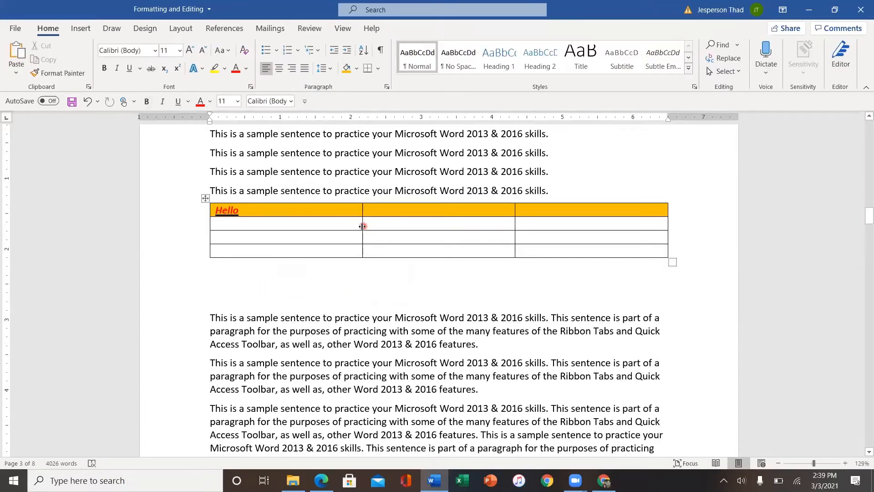
# Narrow the table's first column to about 1.5 inches and increase the gold row's height to about 0.8 inch.
pyautogui.moveTo(362, 226); pyautogui.dragTo(313, 235)
pyautogui.moveTo(254, 216); pyautogui.dragTo(256, 258)
pyautogui.click(360, 271)
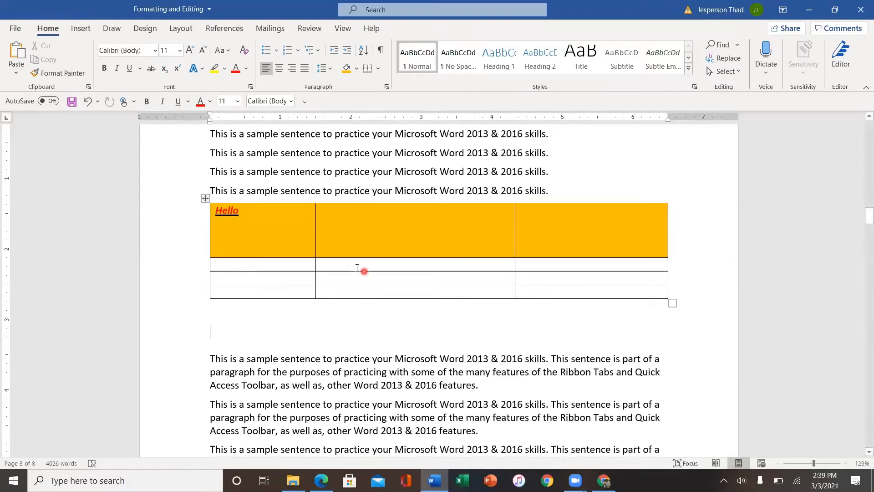
# Increase the second row's height to about 0.4 inch and narrow the middle column to about 2.25 inches.
pyautogui.click(359, 270)
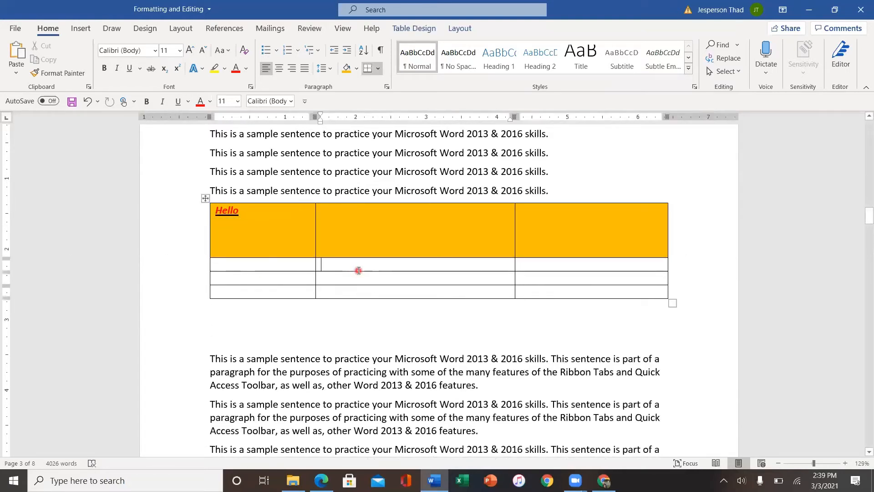
pyautogui.moveTo(358, 280); pyautogui.dragTo(357, 288)
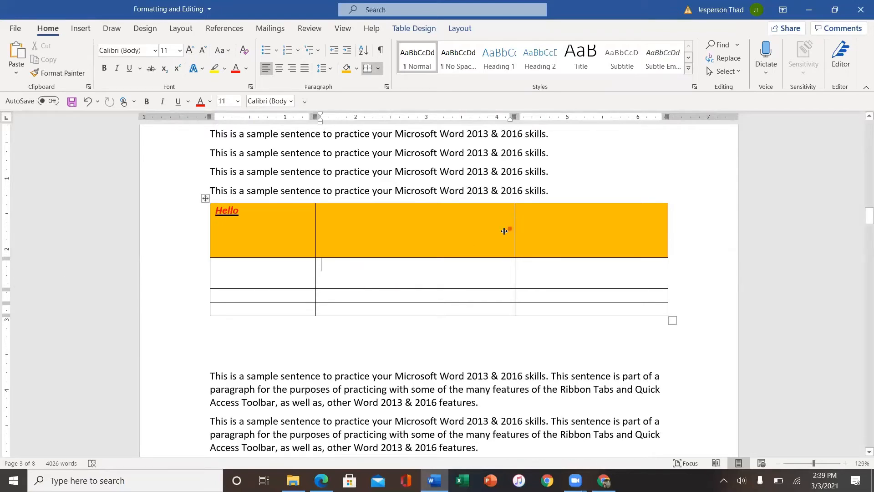
pyautogui.moveTo(504, 231); pyautogui.dragTo(474, 242)
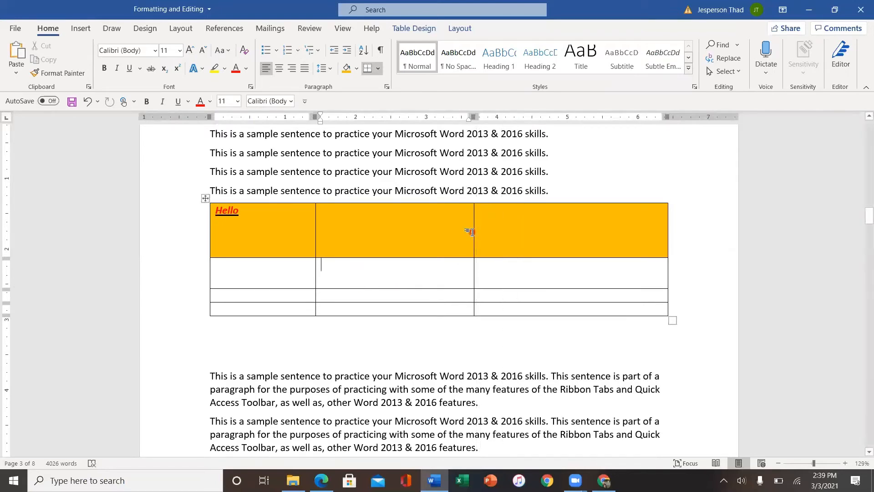
# Apply all borders to the middle cell of the gold row.
pyautogui.click(371, 246)
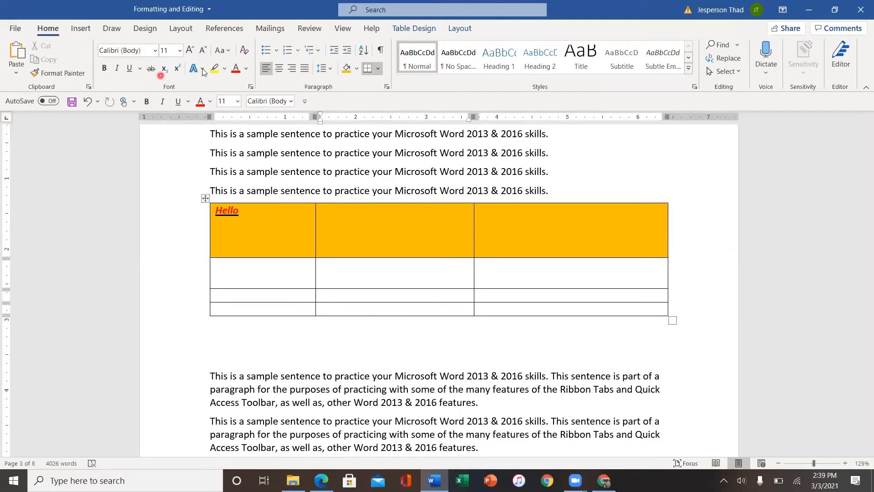
pyautogui.click(426, 33)
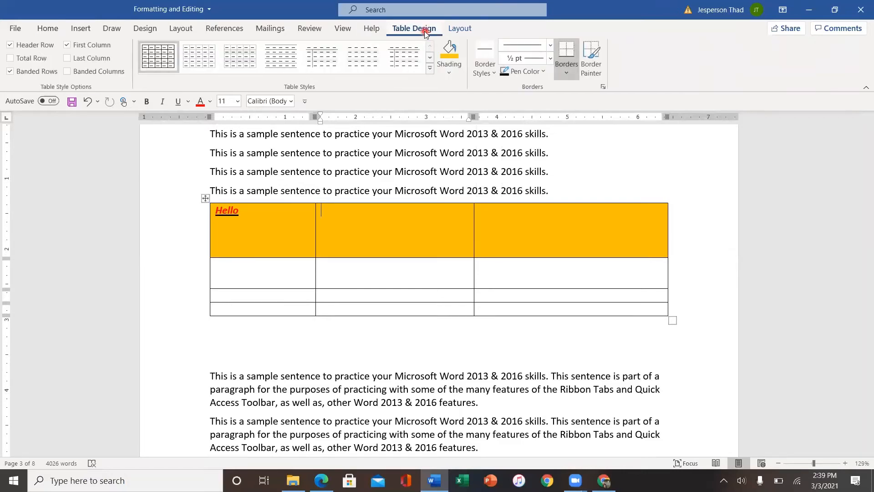
pyautogui.click(566, 75)
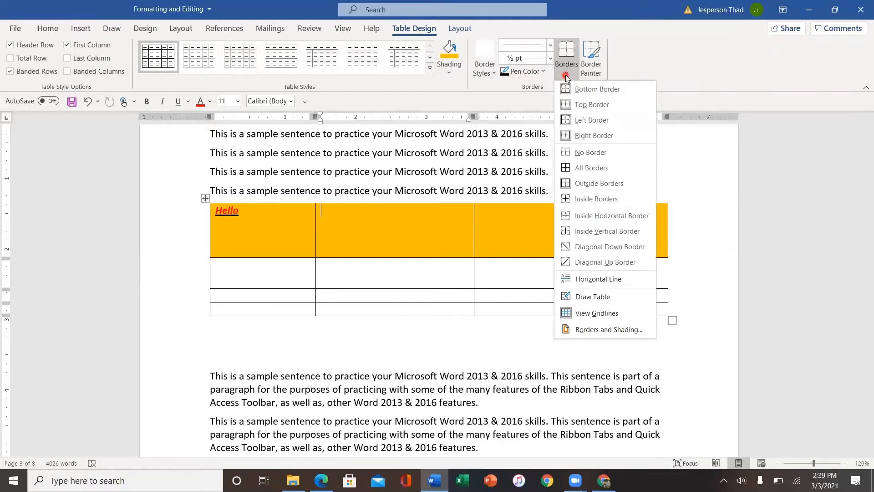
pyautogui.click(586, 169)
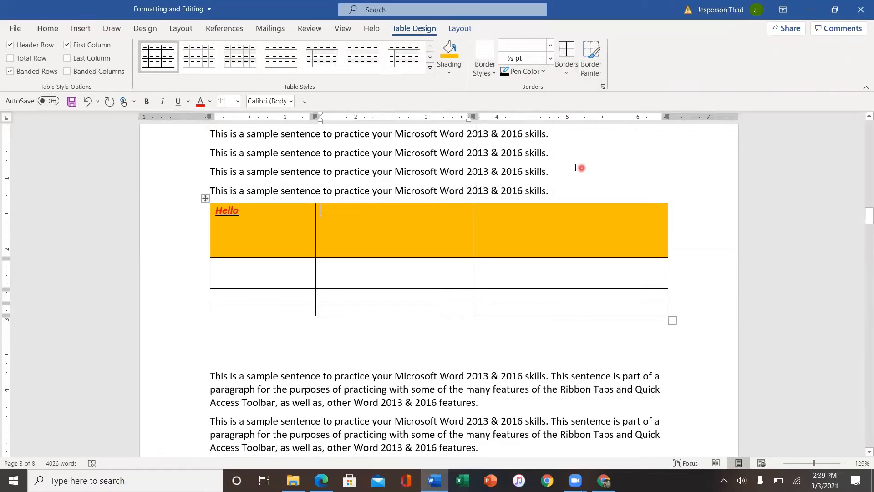
# Paint 3 pt borders along the top of the gold row's third cell and on both sides of its middle cell.
pyautogui.click(592, 67)
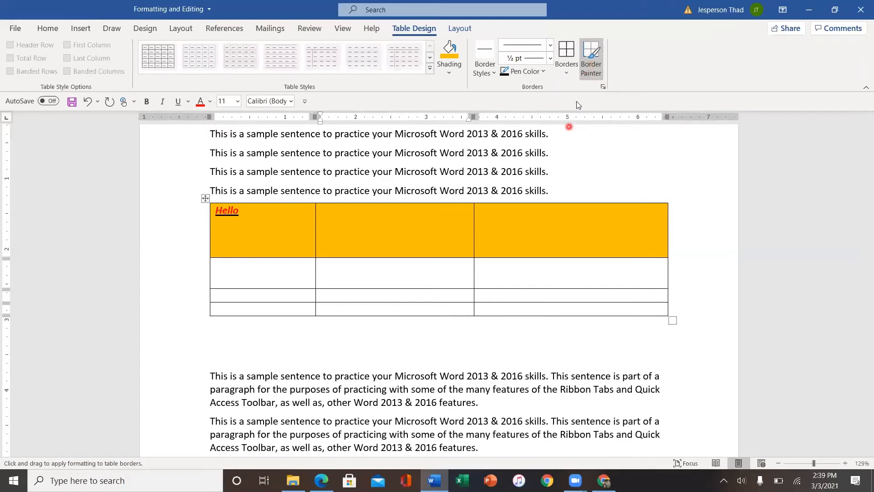
pyautogui.click(544, 73)
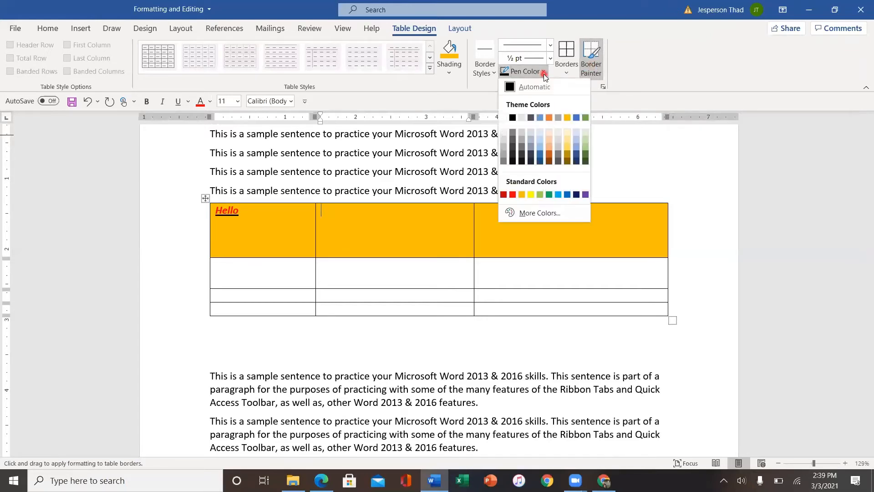
pyautogui.click(551, 59)
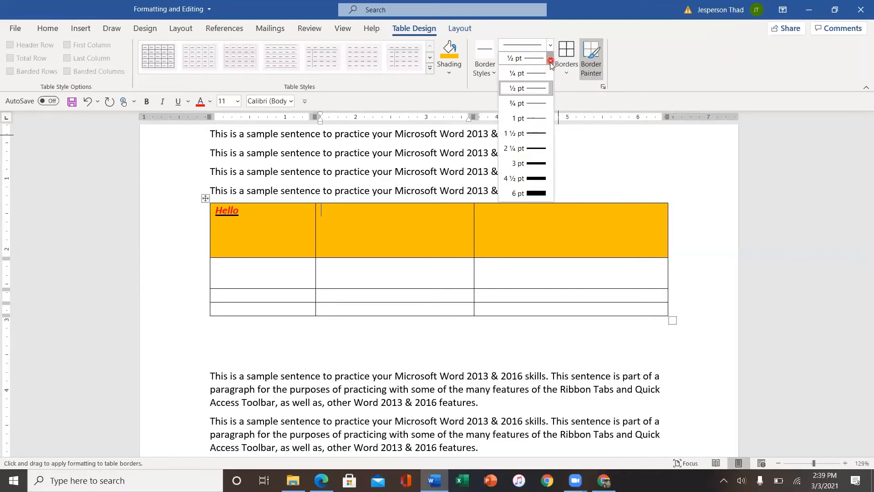
pyautogui.click(545, 162)
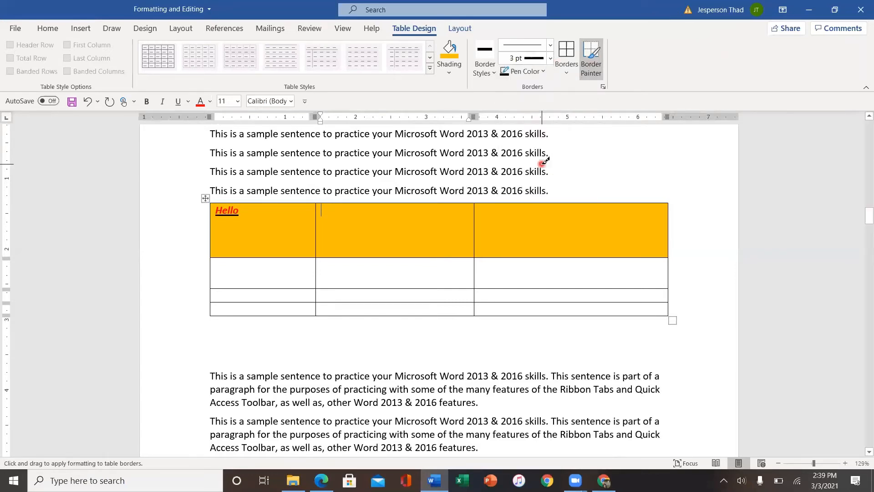
pyautogui.click(422, 202)
pyautogui.click(419, 202)
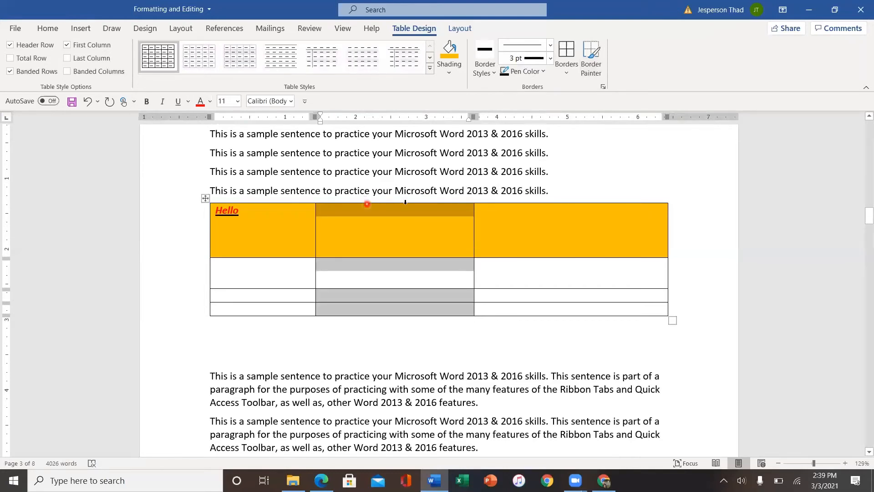
pyautogui.click(594, 68)
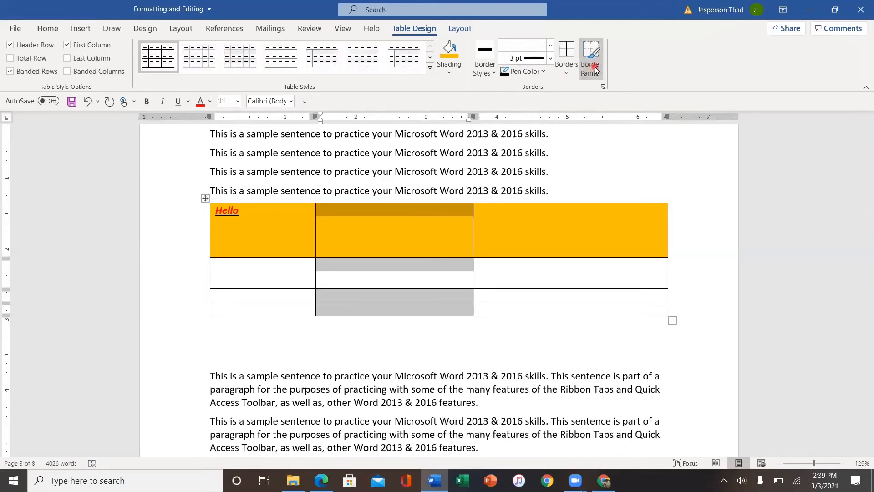
pyautogui.click(504, 201)
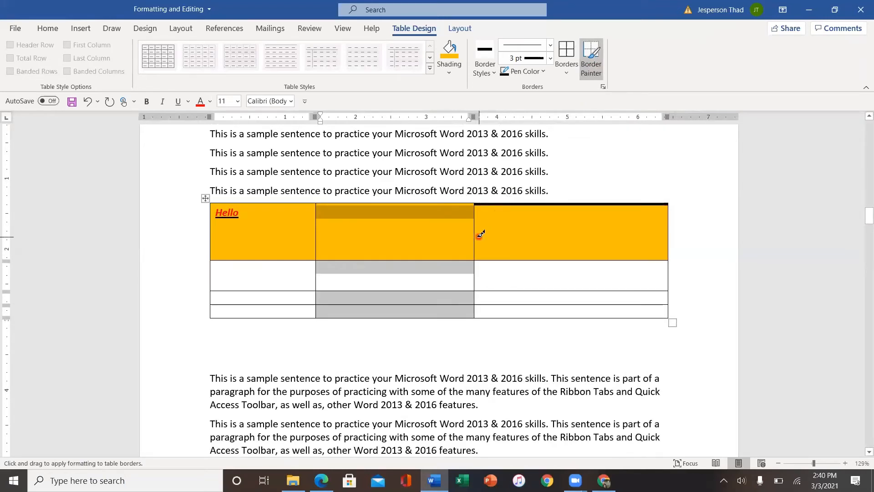
pyautogui.click(475, 237)
pyautogui.click(316, 238)
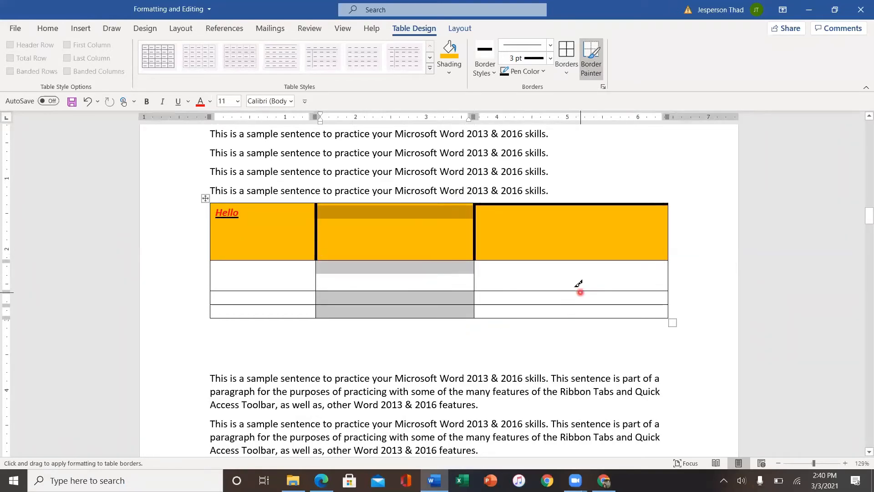
pyautogui.click(591, 68)
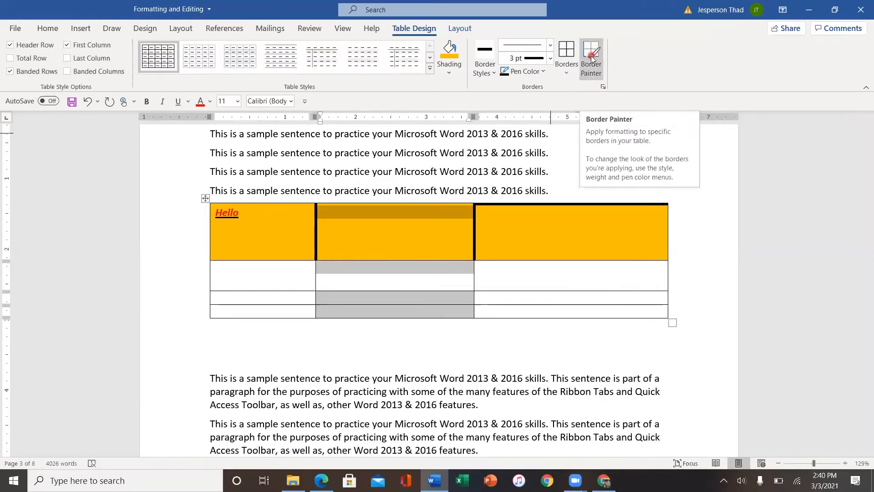
# Split the gold row's third cell into 2 columns and 1 row.
pyautogui.click(462, 30)
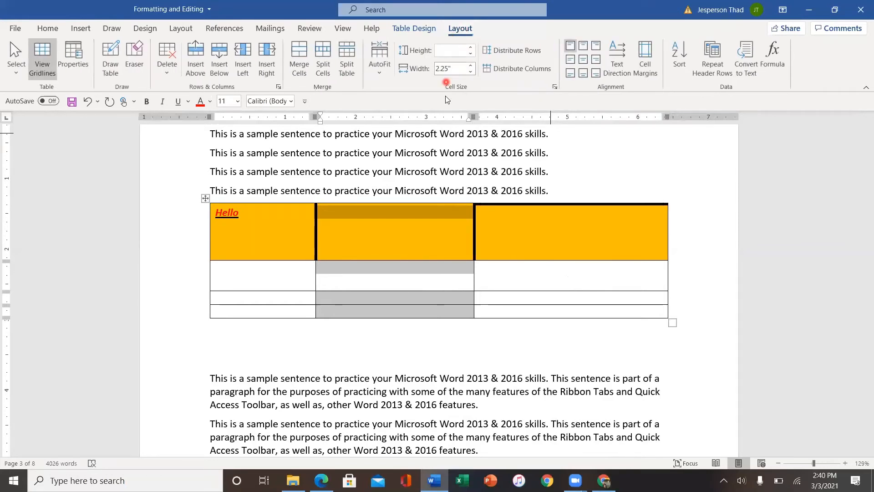
pyautogui.click(576, 232)
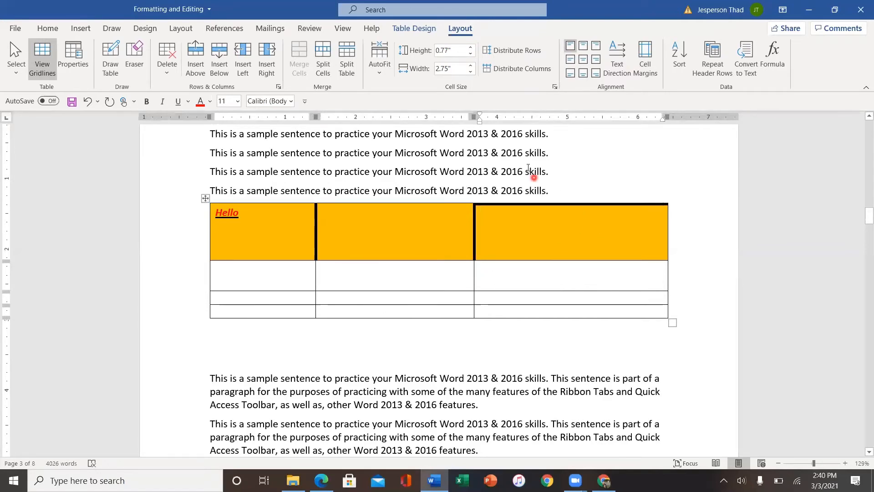
pyautogui.click(322, 52)
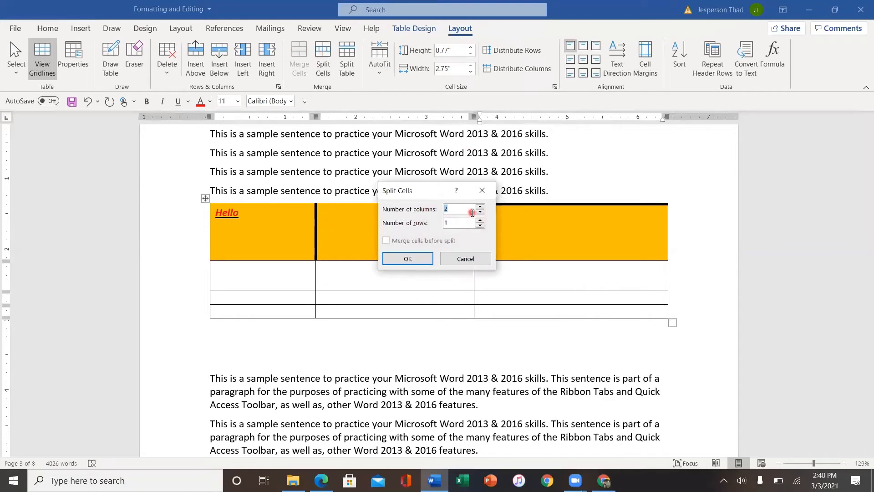
pyautogui.click(404, 260)
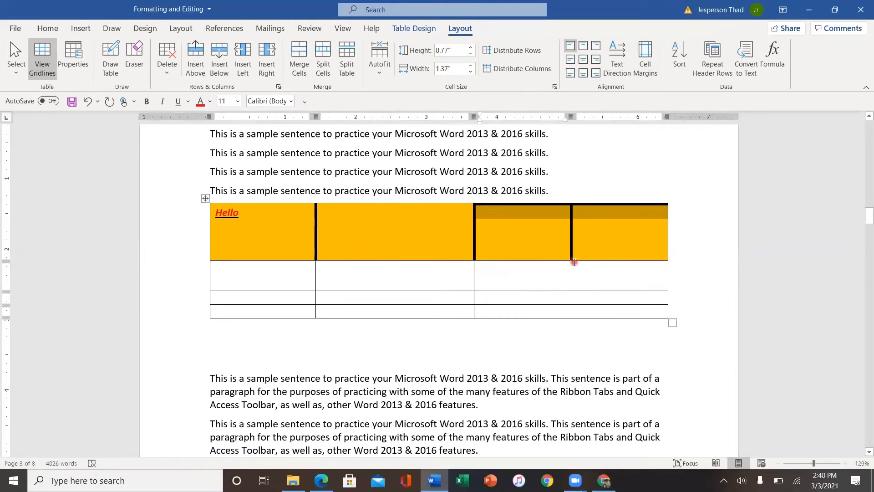
# Try bottom right, center and center left alignment for "Hello" in its cell, finishing with center right alignment.
pyautogui.click(226, 216)
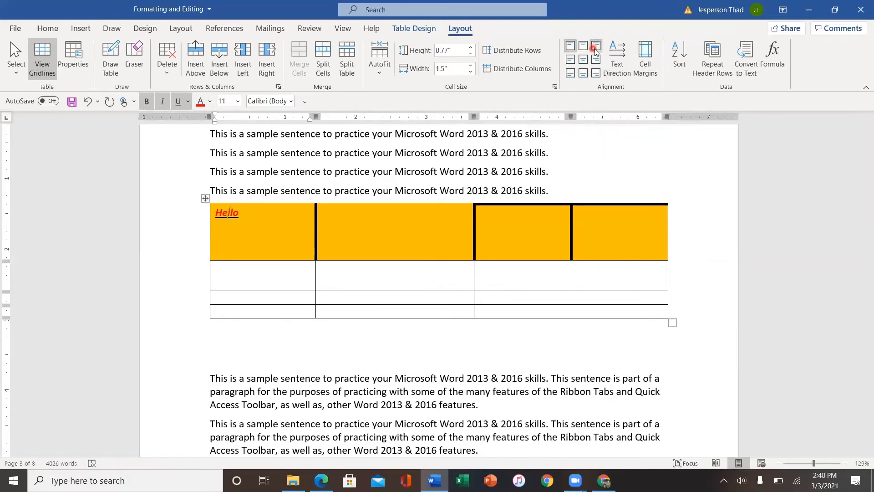
pyautogui.click(596, 74)
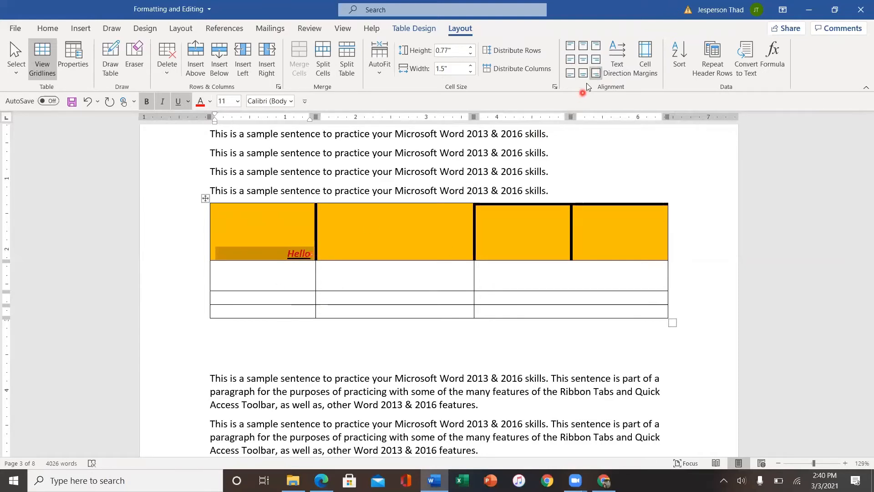
pyautogui.click(584, 60)
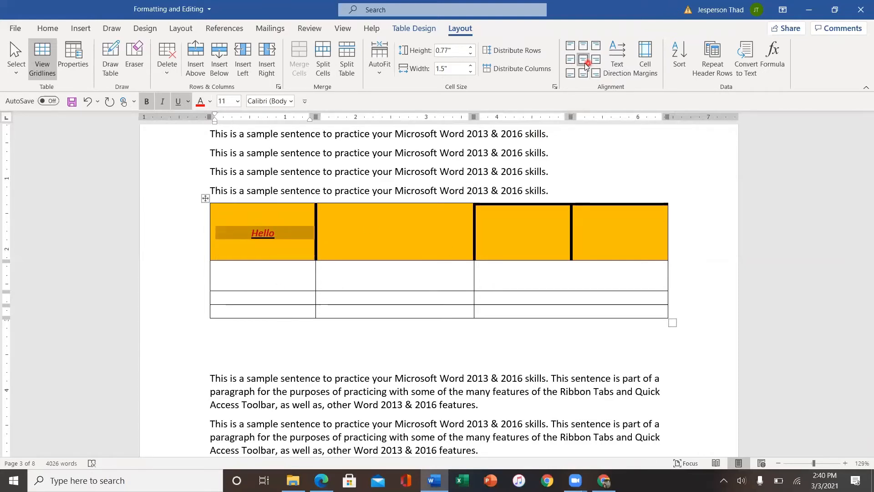
pyautogui.click(570, 60)
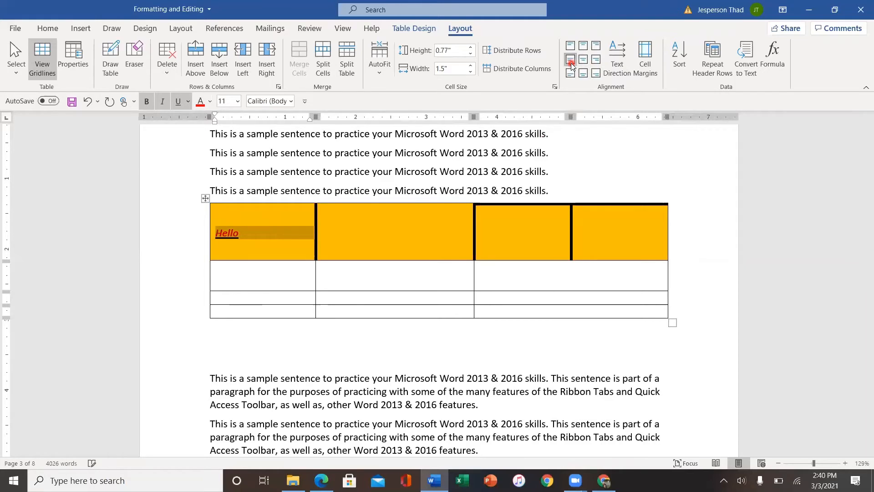
pyautogui.click(596, 61)
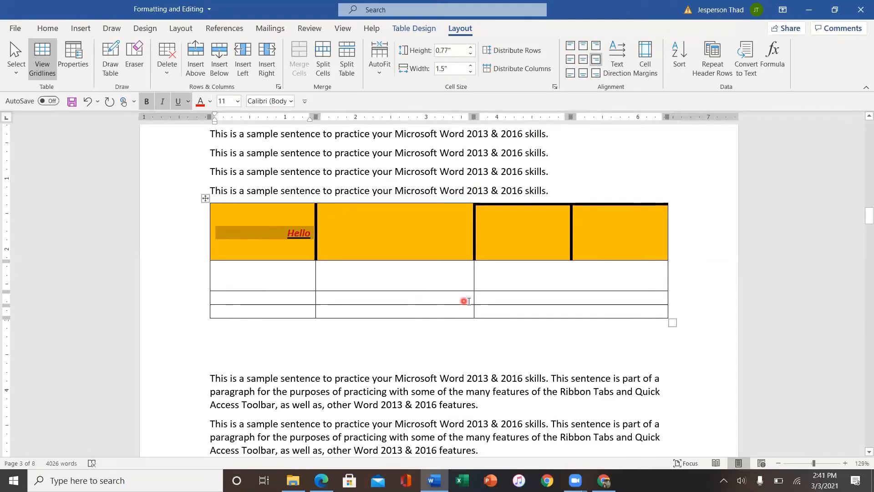
# Merge the middle and right cells of the table's second row and shade the merged cell with the blue theme color.
pyautogui.moveTo(428, 281); pyautogui.dragTo(551, 284)
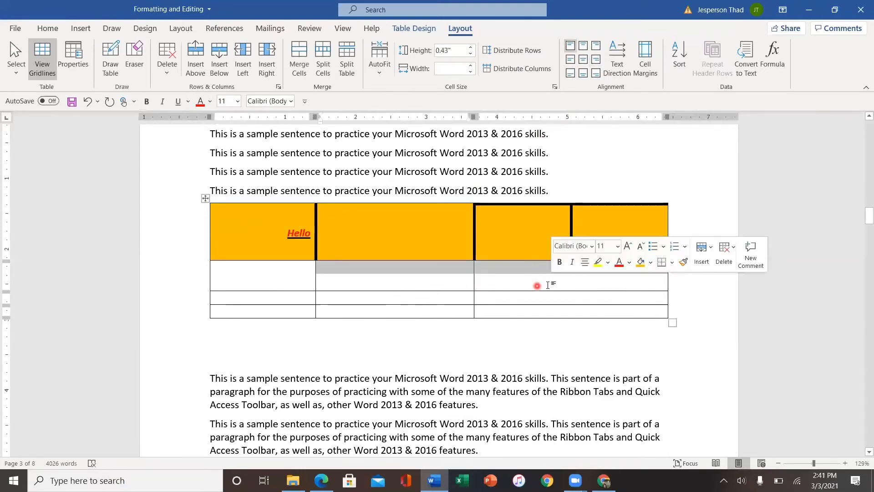
pyautogui.click(300, 57)
pyautogui.click(491, 286)
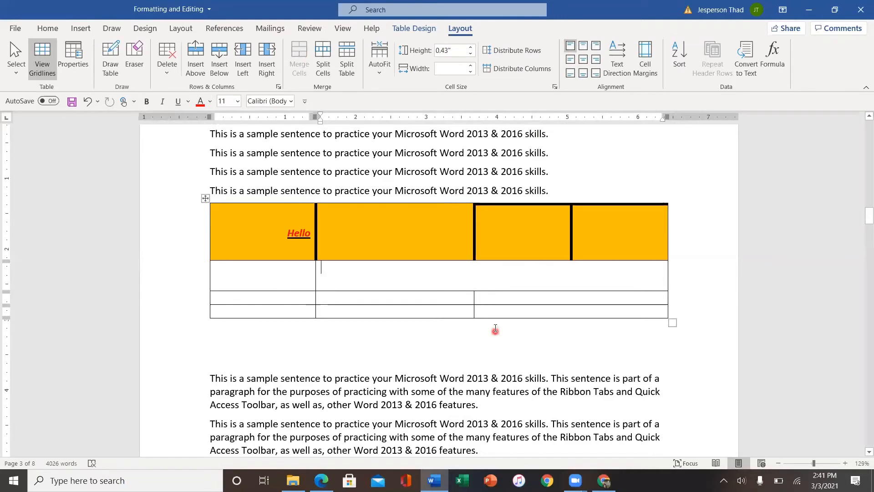
pyautogui.click(404, 32)
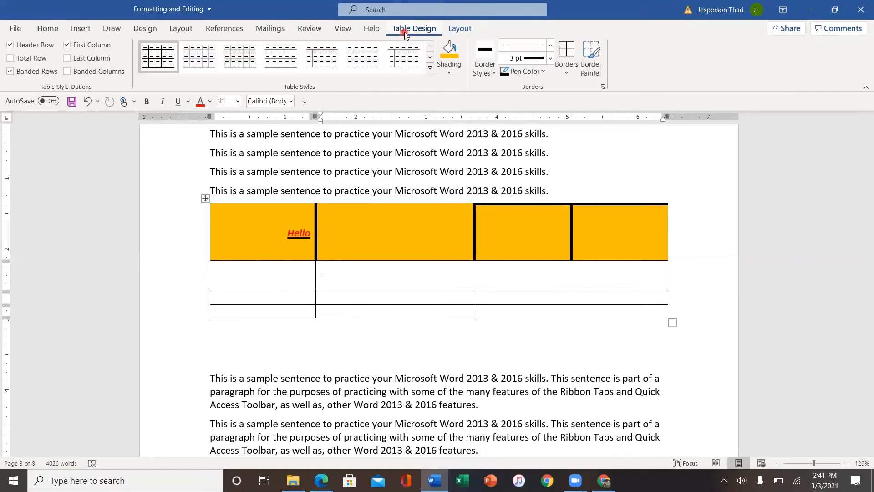
pyautogui.click(451, 76)
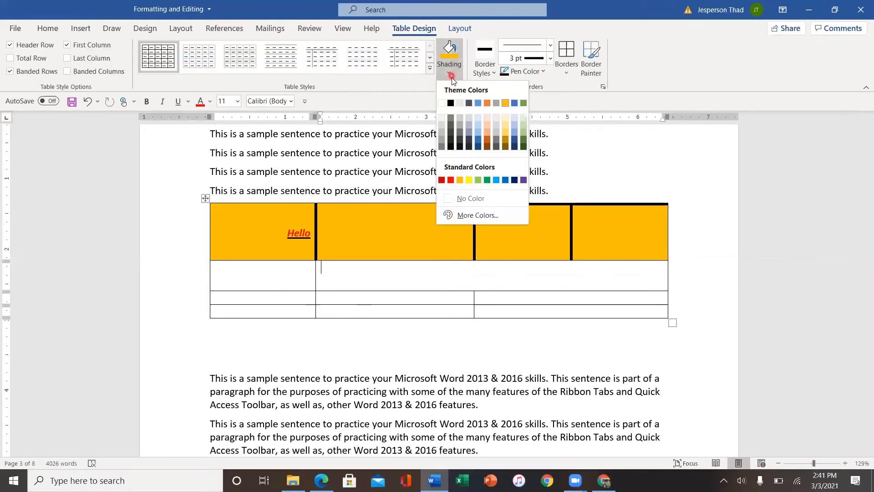
pyautogui.click(478, 103)
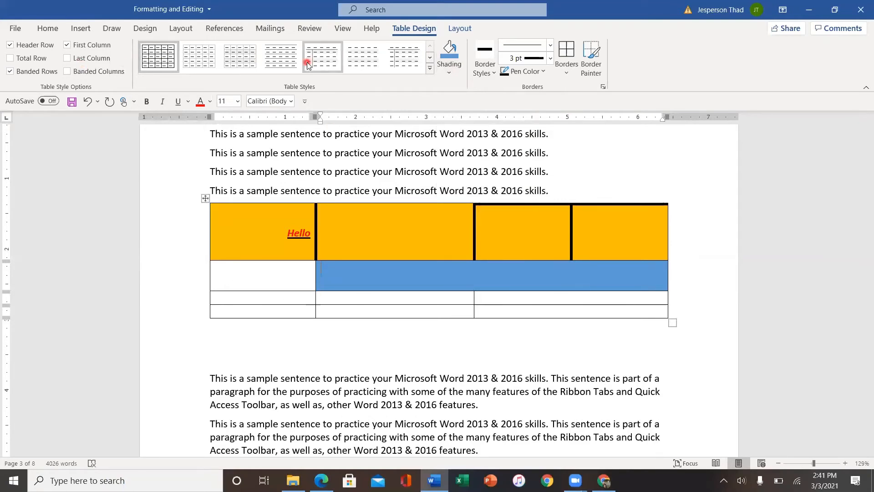
# Apply the blue grid table style with a solid header row and light blue banded rows to the table.
pyautogui.click(413, 63)
pyautogui.click(428, 69)
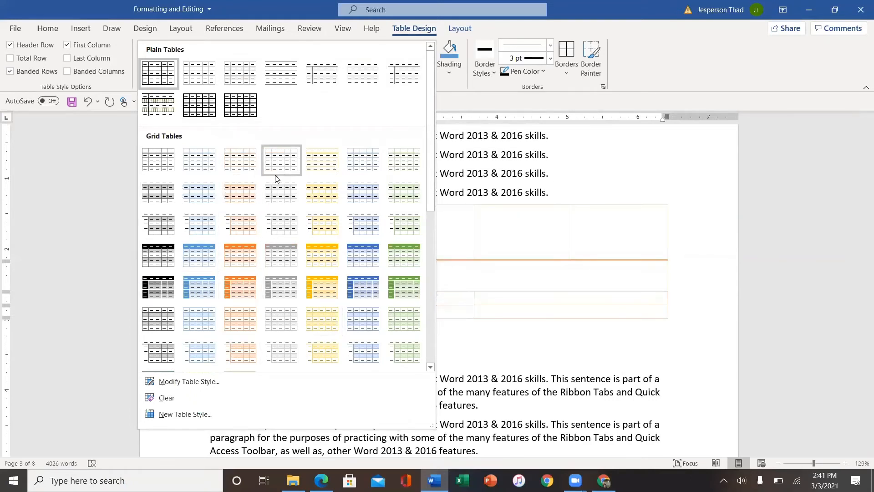
pyautogui.click(205, 260)
pyautogui.click(314, 206)
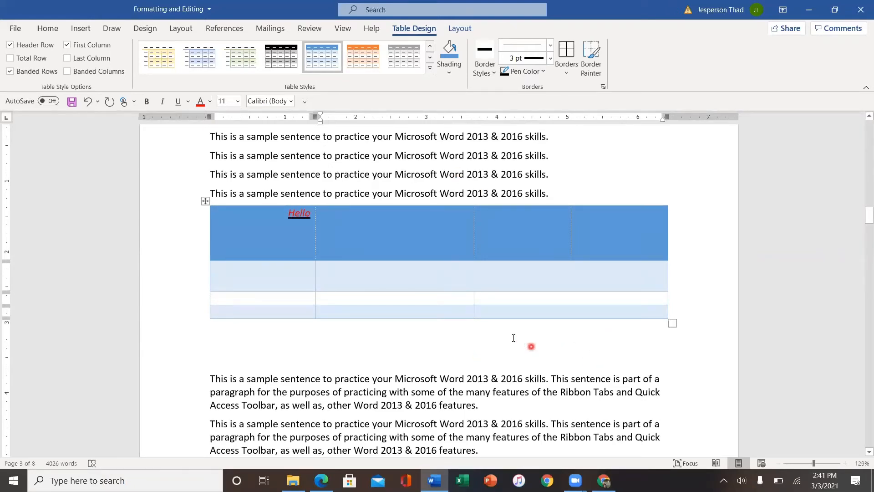
# Start inserting an online picture at the end of the second three-line paragraph below the table, browsing the picture categories.
pyautogui.scroll(-5, 514, 335)
pyautogui.scroll(-2, 517, 336)
pyautogui.scroll(2, 517, 336)
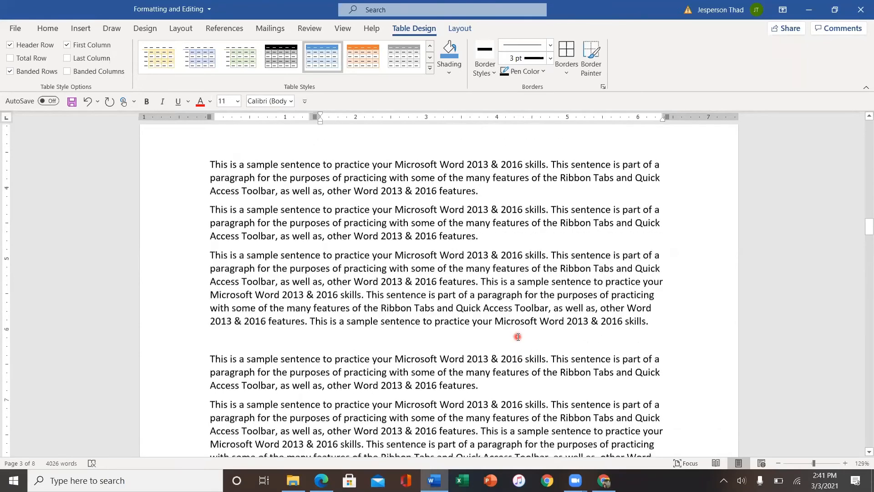
pyautogui.click(405, 246)
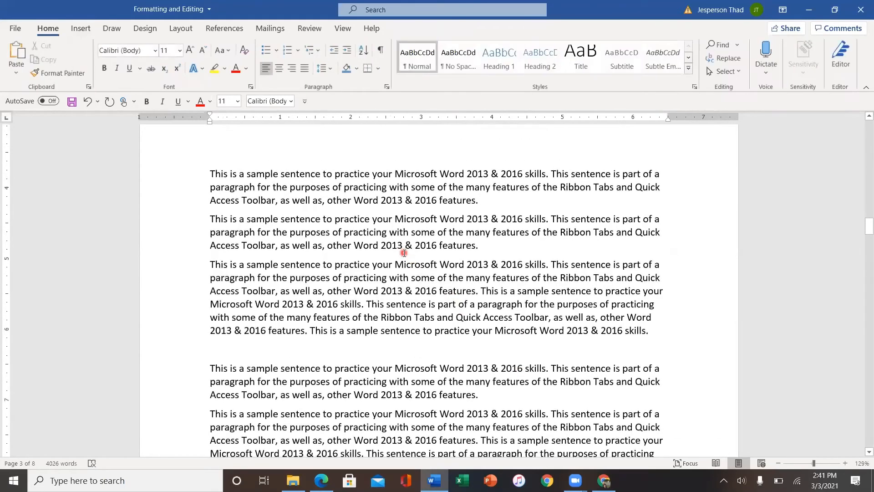
pyautogui.click(484, 248)
pyautogui.click(81, 28)
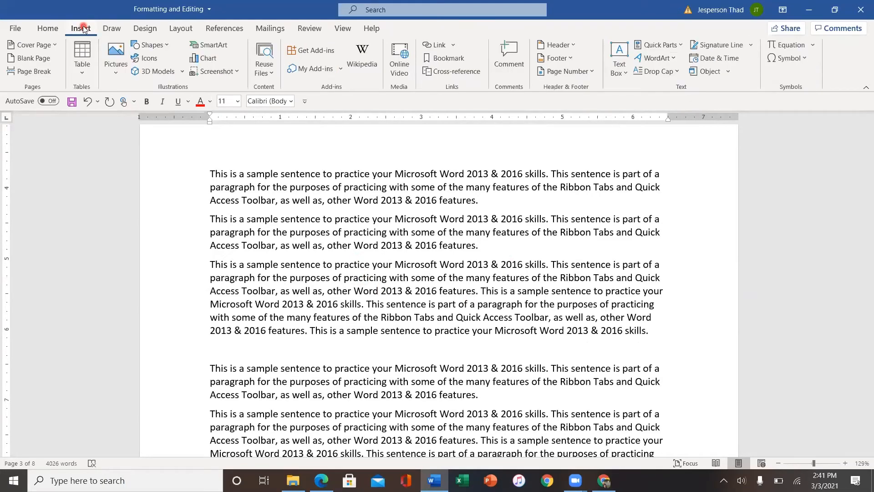
pyautogui.click(117, 76)
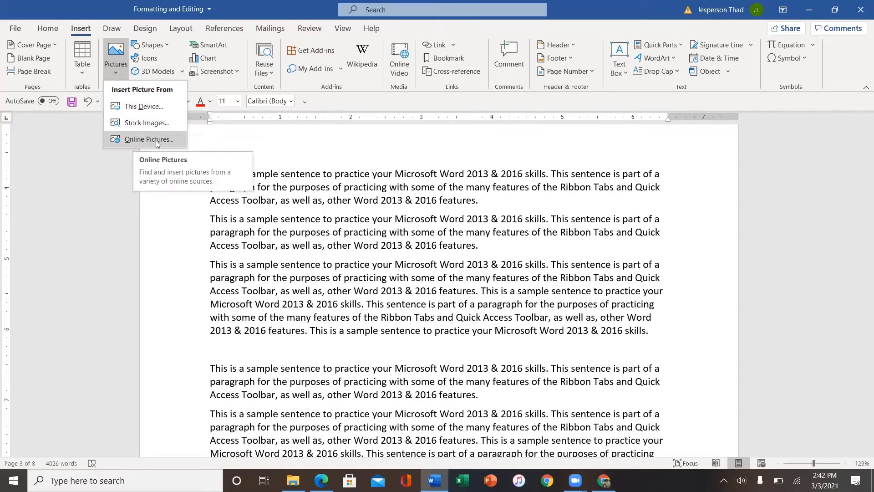
pyautogui.click(156, 140)
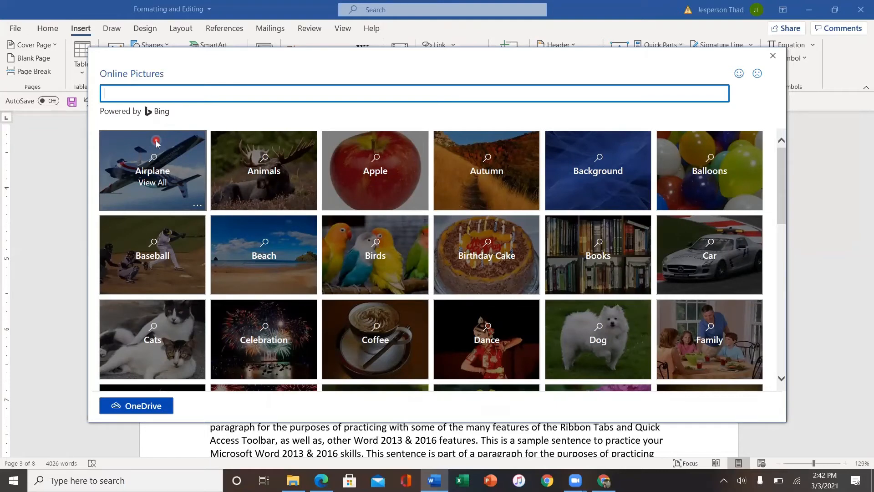
pyautogui.scroll(-3, 361, 220)
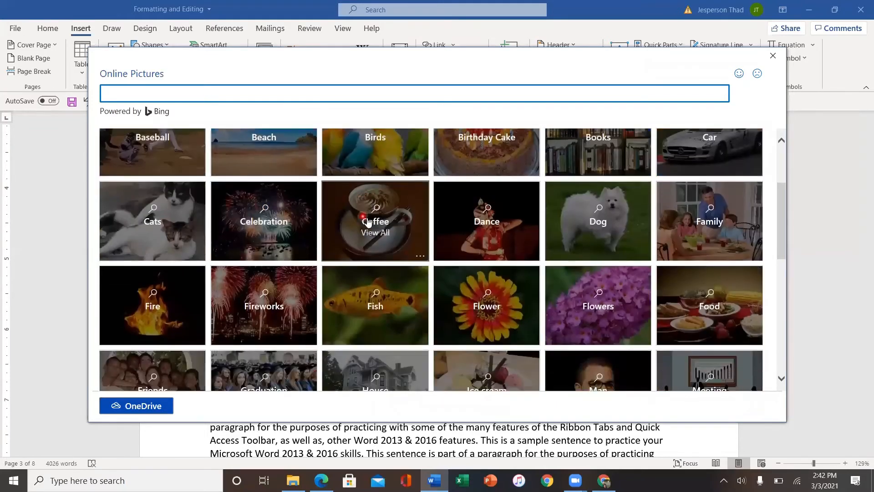
pyautogui.scroll(3, 362, 218)
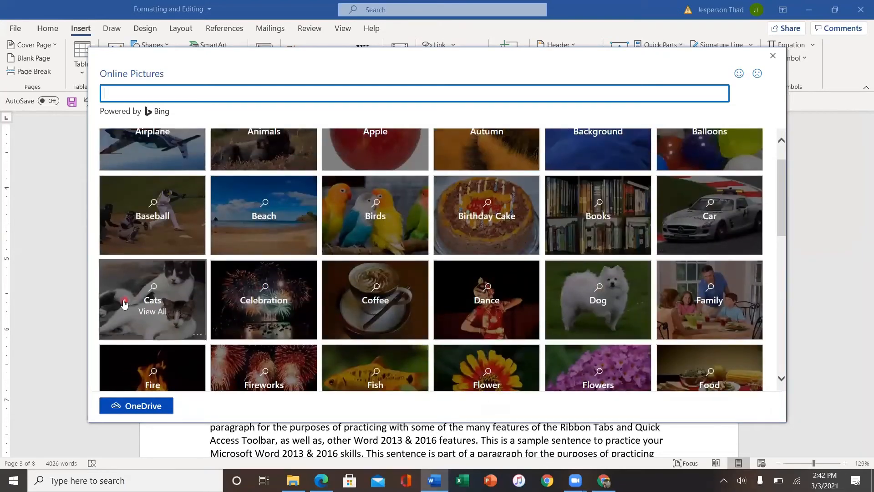
pyautogui.scroll(1, 173, 294)
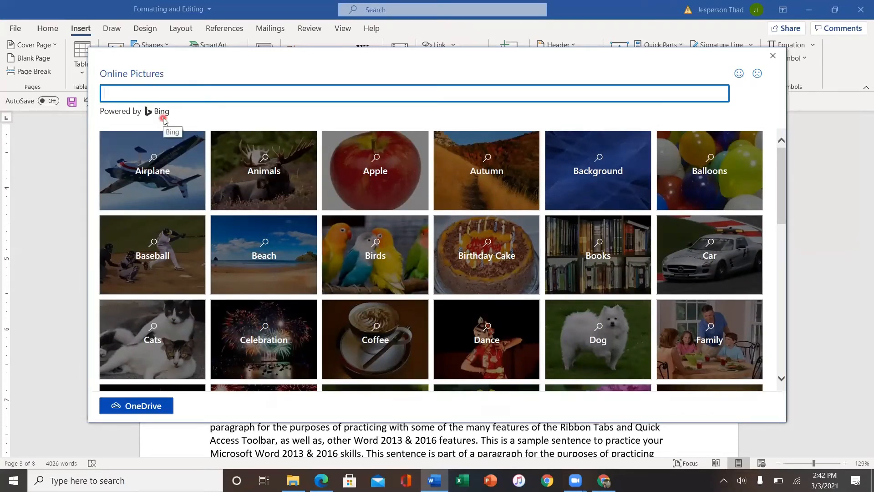
# Search online pictures for "horse" and insert the photo of the brown horse running on grass against a cloudy blue sky.
pyautogui.write('horse')
pyautogui.press('Return')
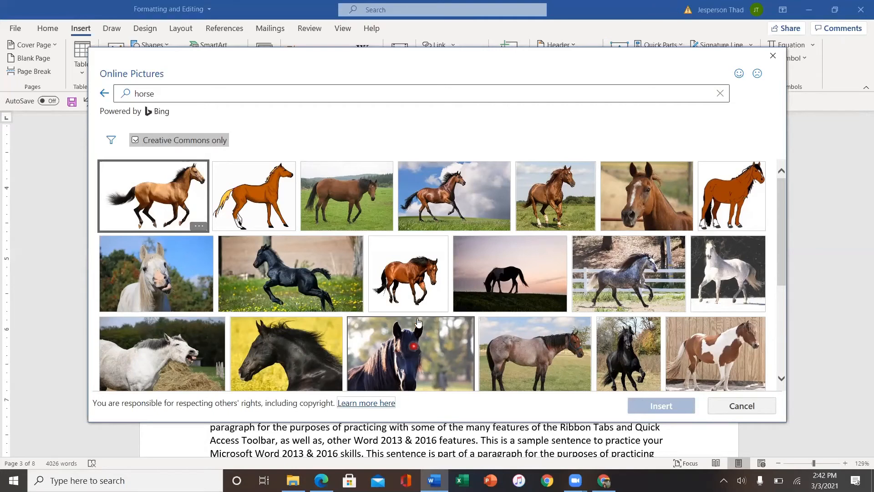
pyautogui.click(442, 193)
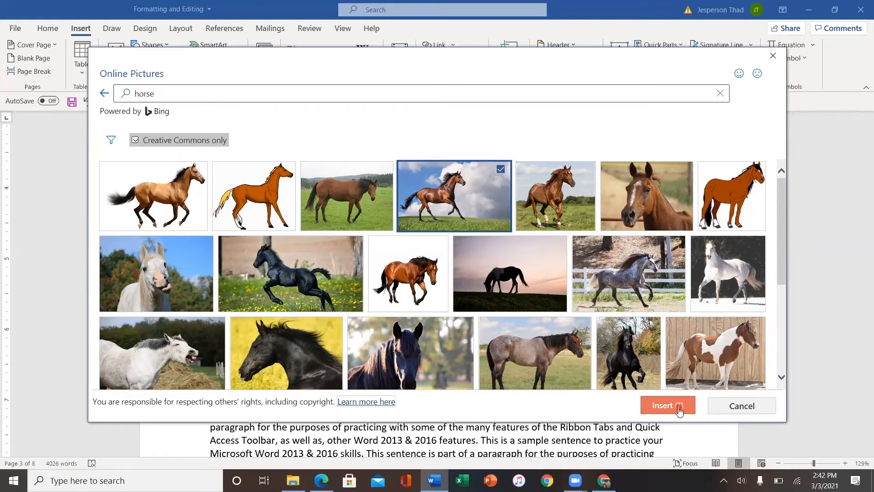
pyautogui.doubleClick(472, 195)
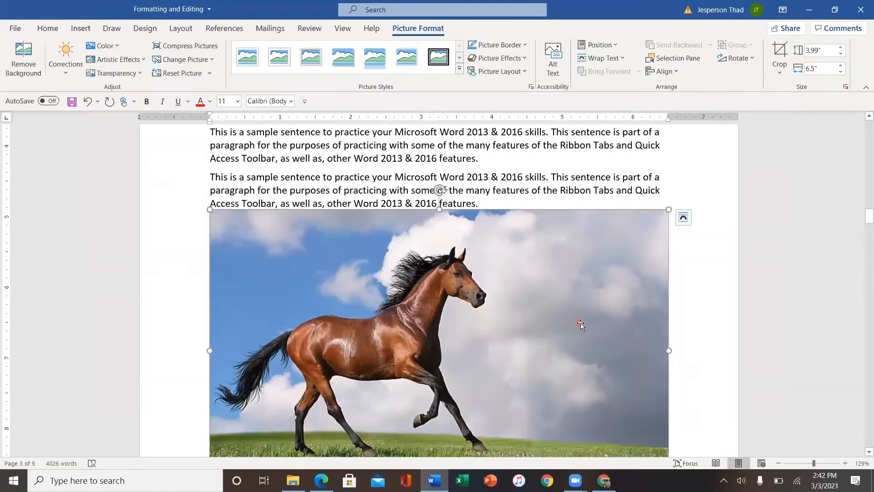
# Shrink the horse picture proportionally to about 1.86" high and 3.03" wide.
pyautogui.scroll(-3, 581, 324)
pyautogui.scroll(3, 581, 325)
pyautogui.scroll(-3, 520, 337)
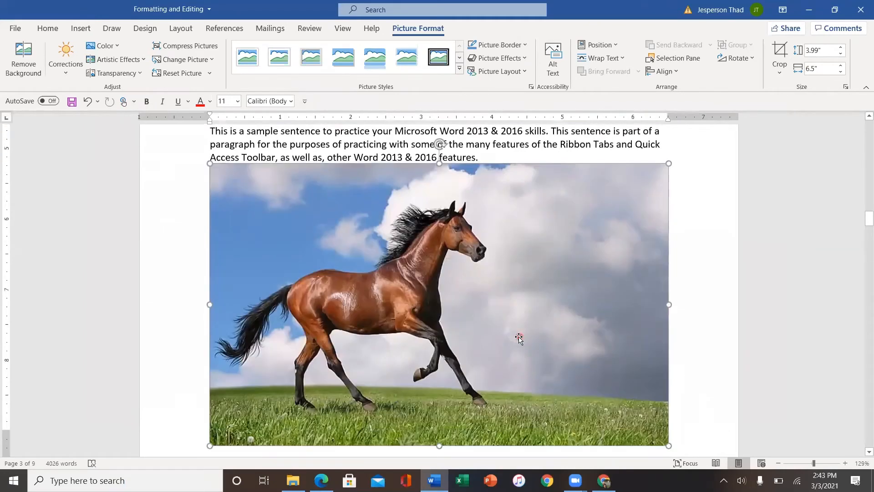
pyautogui.scroll(2, 519, 337)
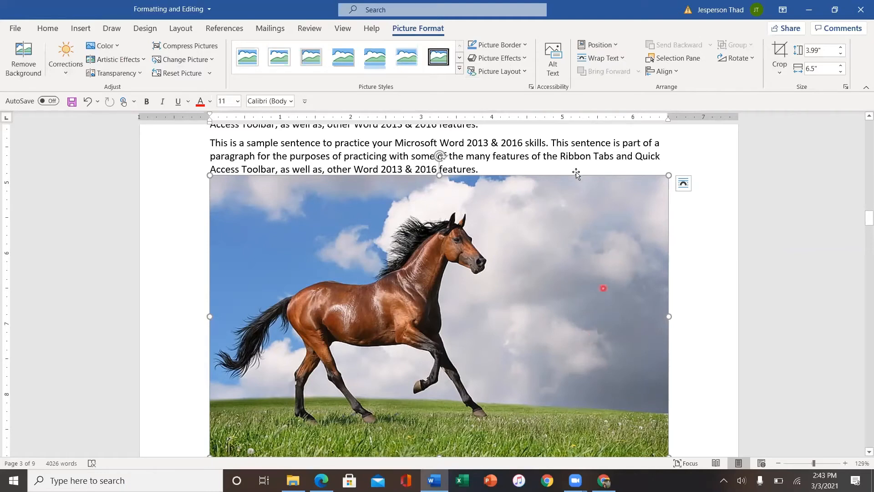
pyautogui.click(557, 143)
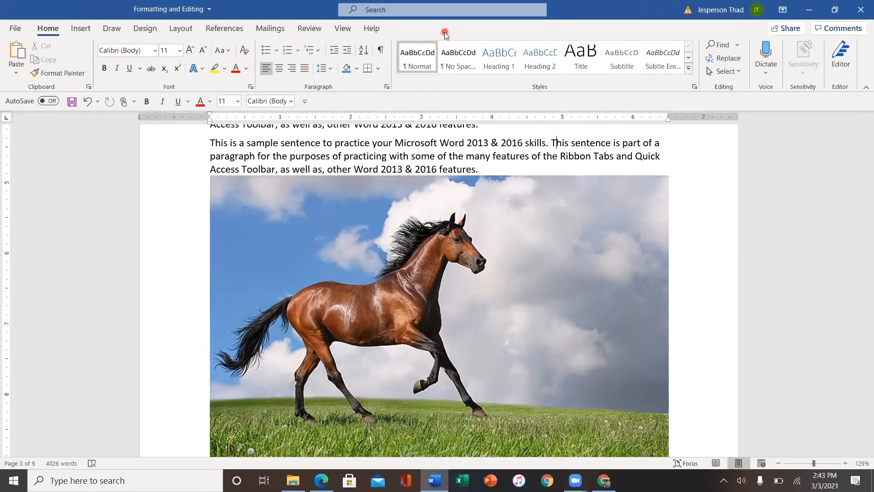
pyautogui.click(555, 222)
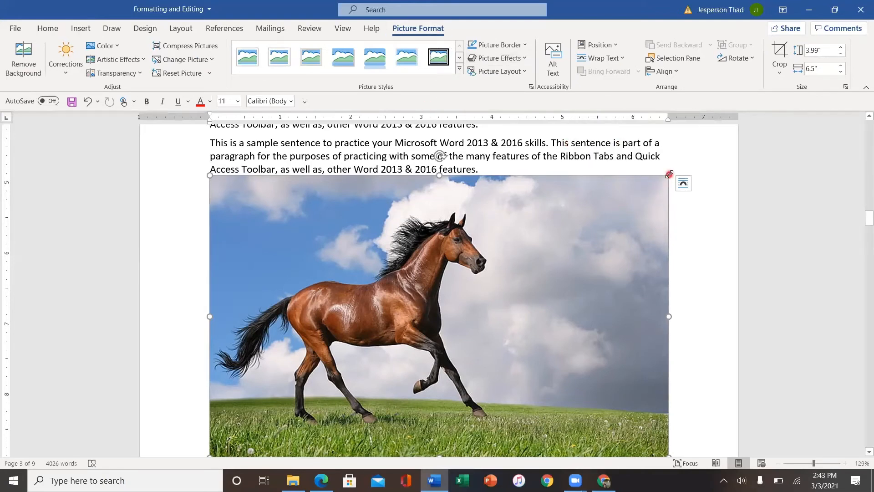
pyautogui.moveTo(663, 181); pyautogui.dragTo(306, 306)
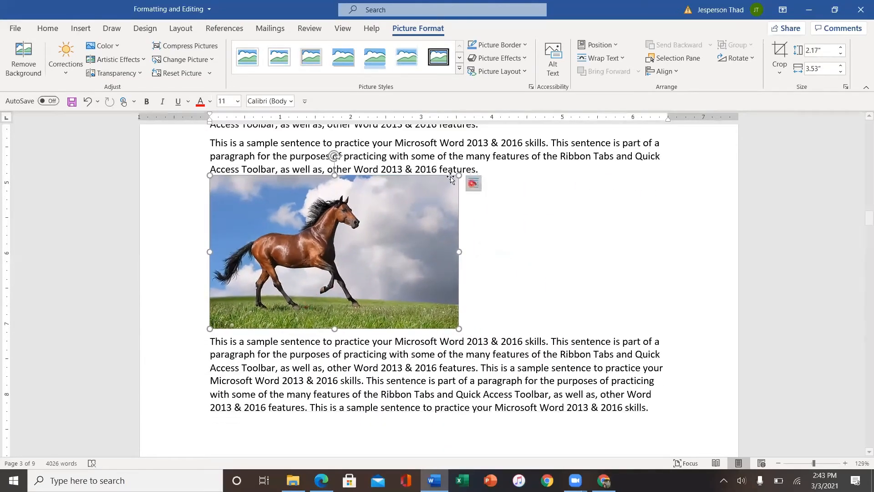
pyautogui.moveTo(459, 176); pyautogui.dragTo(423, 198)
pyautogui.click(400, 216)
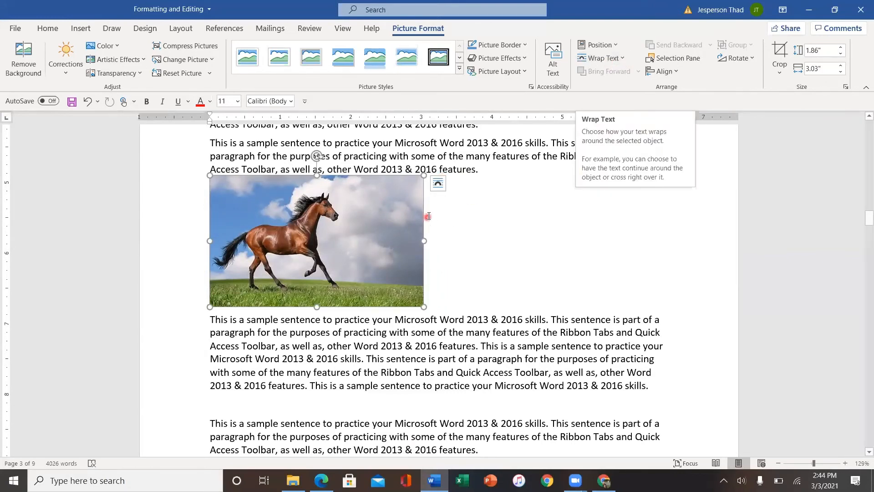
# Set tight text wrapping on the horse picture and move it into the paragraph, about 1.17" from the column's left edge.
pyautogui.click(441, 188)
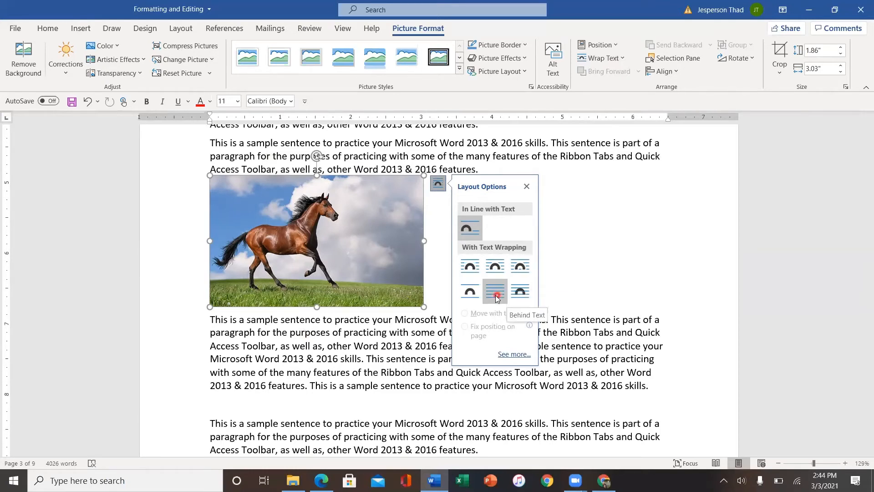
pyautogui.click(496, 269)
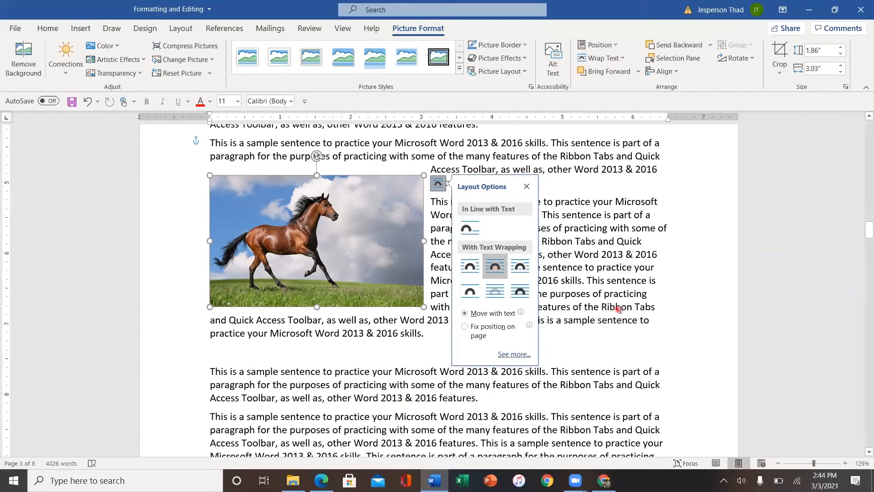
pyautogui.click(579, 283)
pyautogui.click(579, 283)
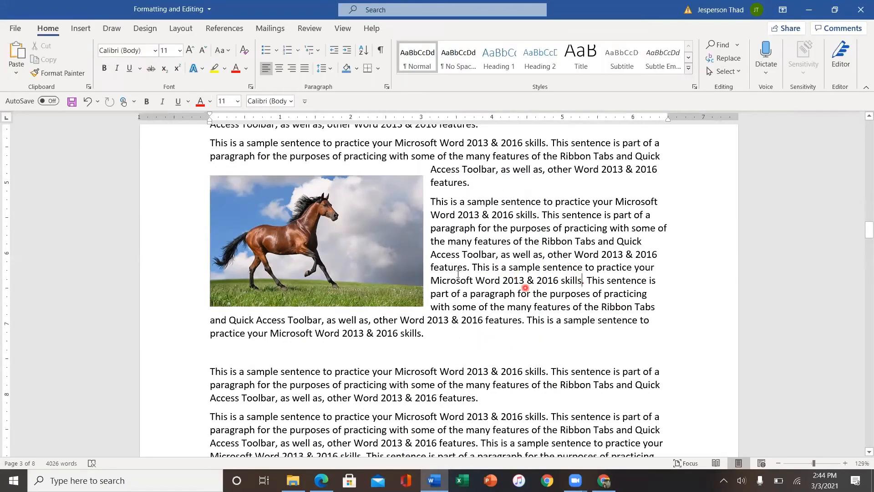
pyautogui.moveTo(359, 221); pyautogui.dragTo(461, 221)
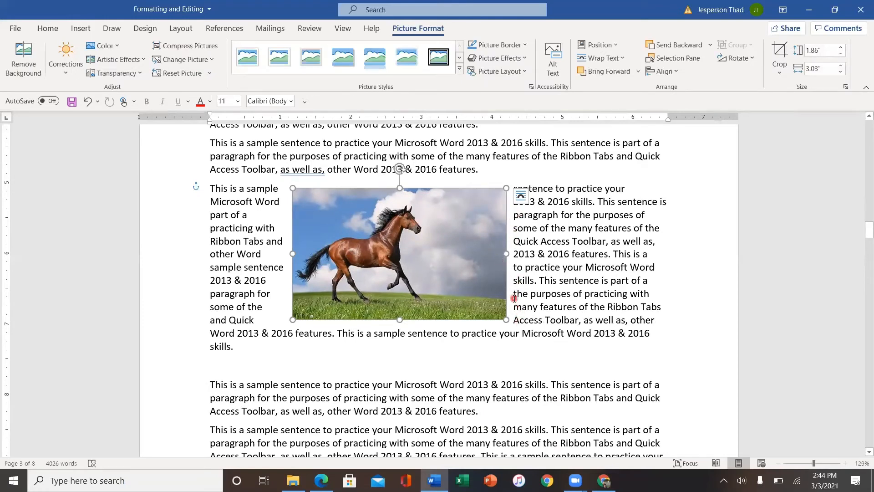
# Review the horse picture's detailed layout position settings and close them without changes.
pyautogui.click(520, 196)
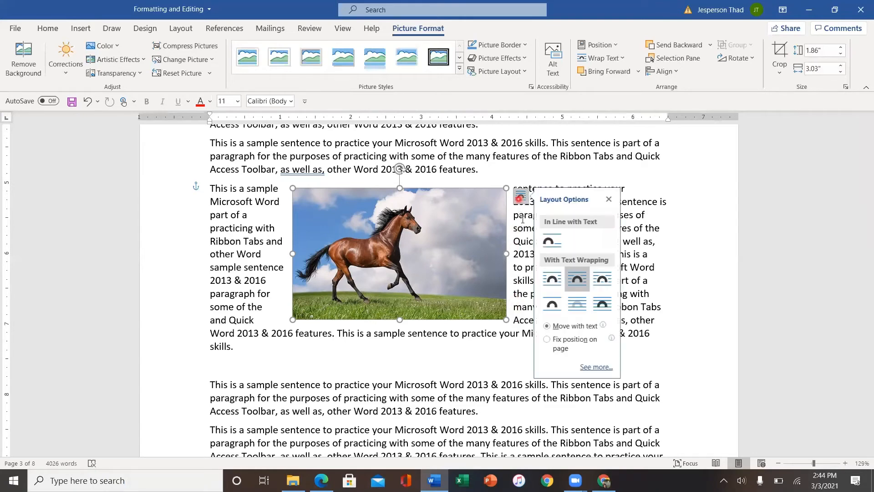
pyautogui.click(597, 368)
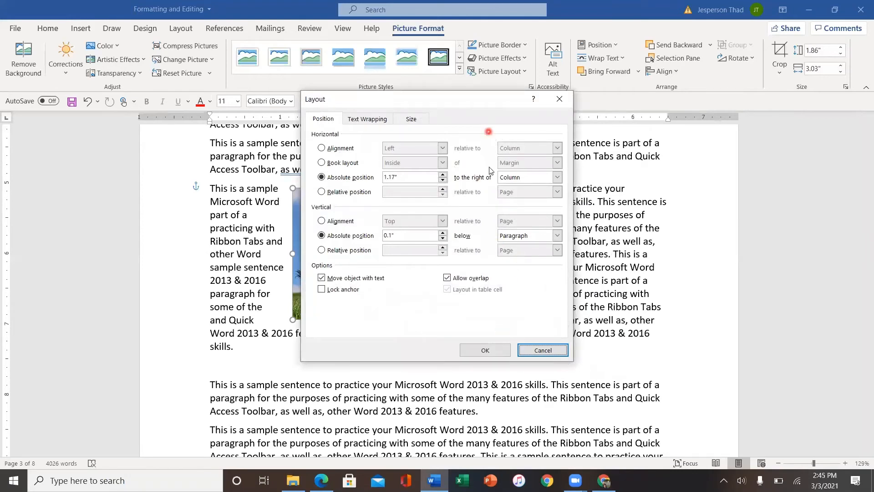
pyautogui.click(559, 99)
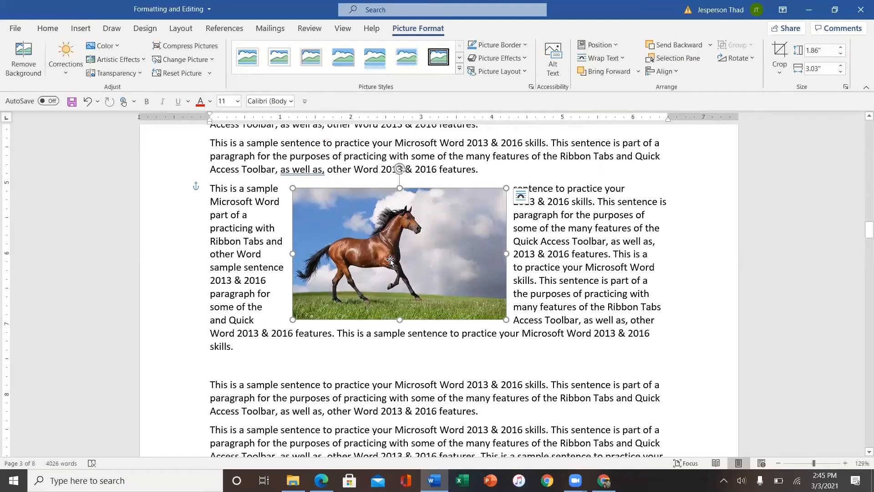
# Apply the tilted perspective picture style with rounded, bevelled corners and a shadow to the horse picture.
pyautogui.click(442, 202)
pyautogui.click(461, 70)
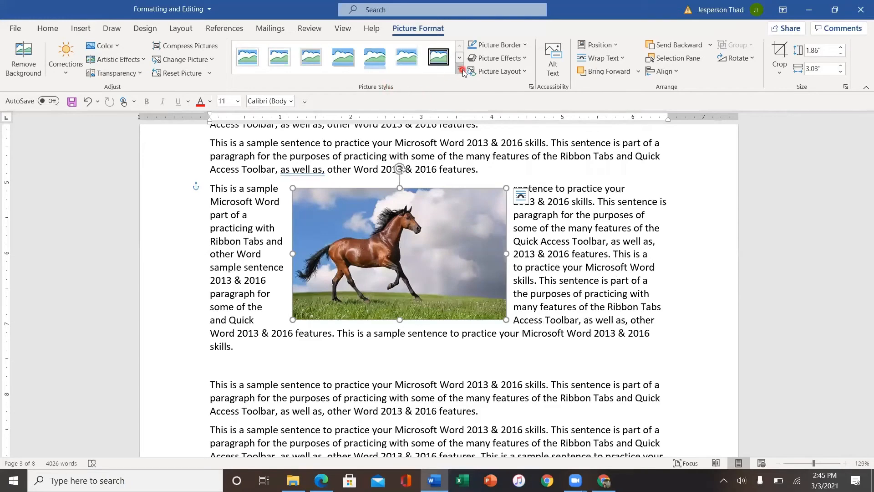
pyautogui.click(462, 71)
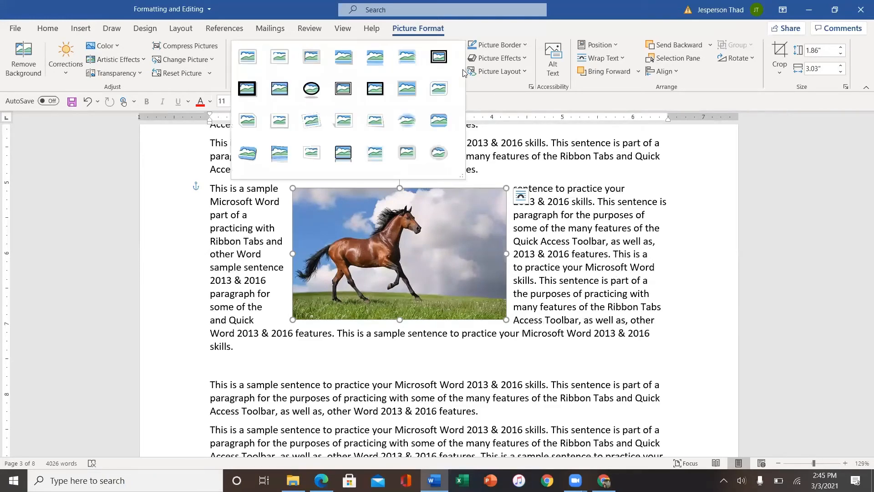
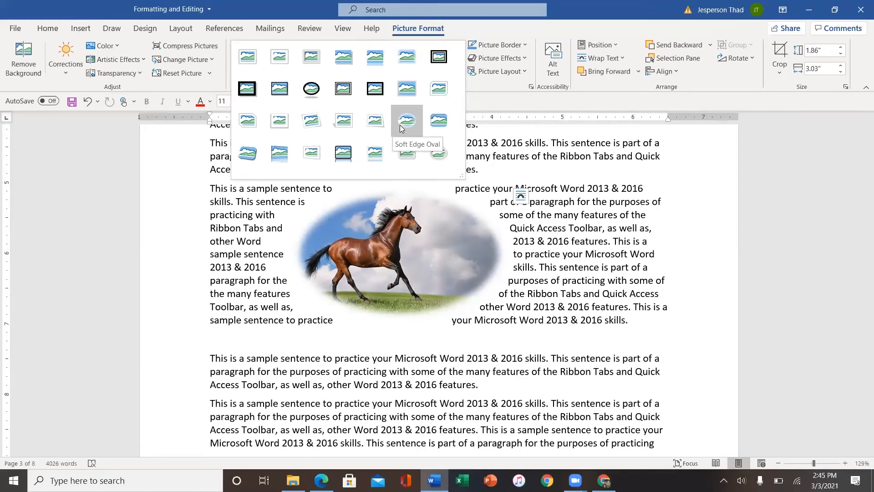
pyautogui.click(251, 156)
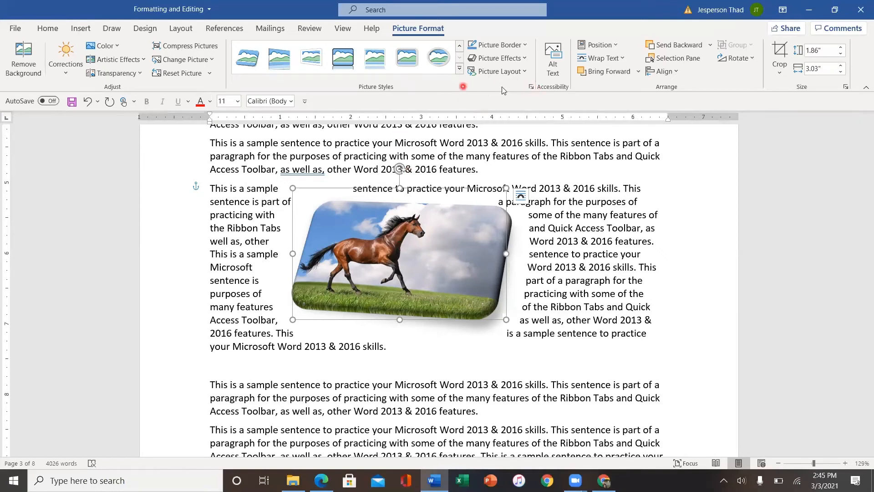
# Examine the shadow, reflection and glow settings in the horse picture's detailed formatting options.
pyautogui.click(531, 87)
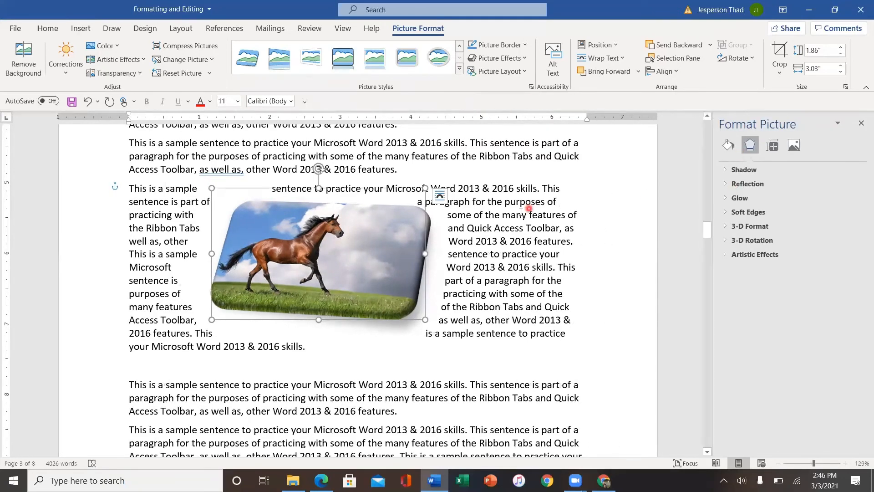
pyautogui.click(727, 171)
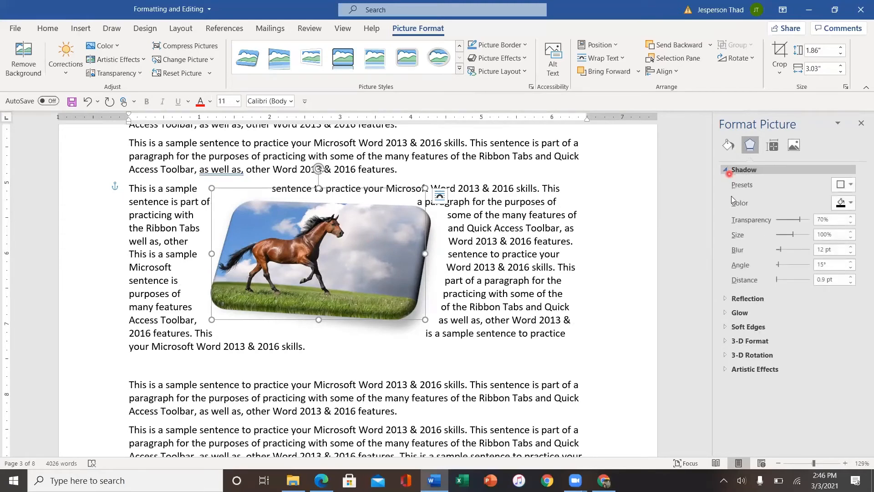
pyautogui.click(725, 170)
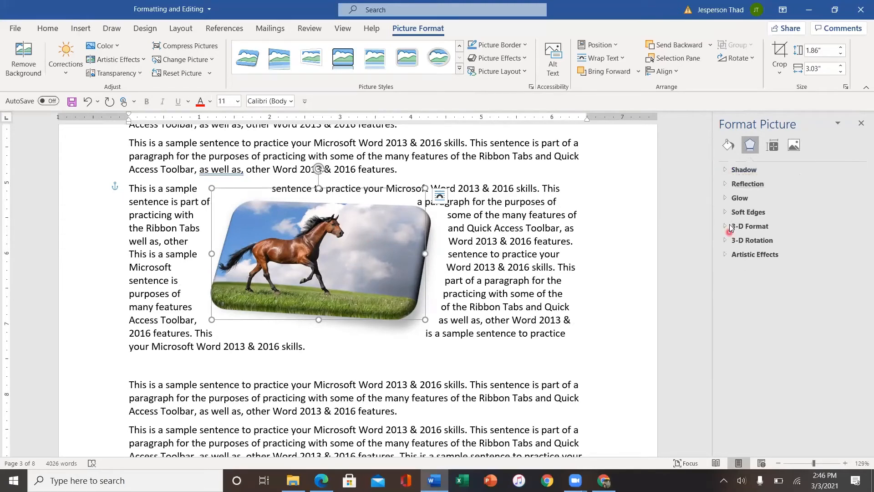
pyautogui.click(725, 185)
pyautogui.click(725, 186)
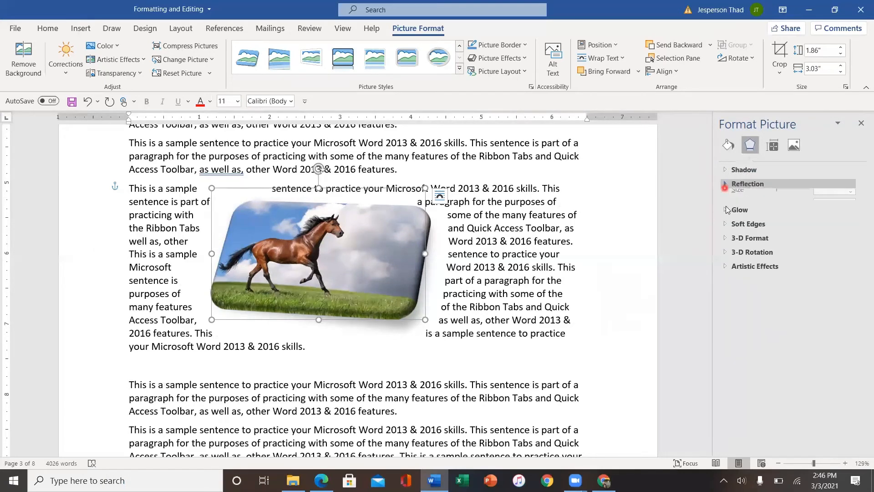
pyautogui.click(725, 199)
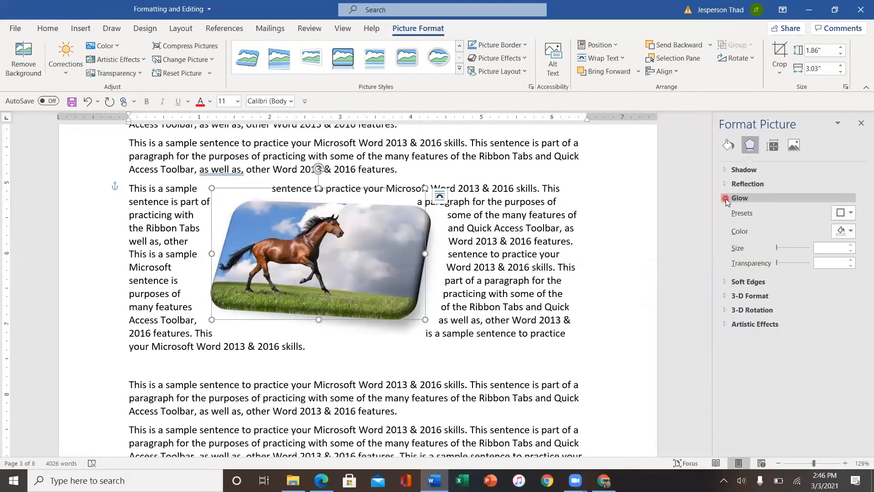
pyautogui.click(725, 287)
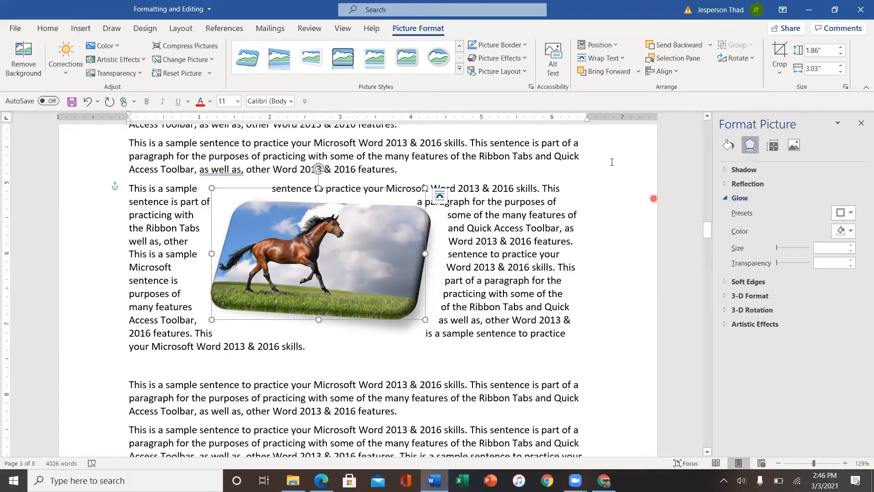
pyautogui.click(526, 58)
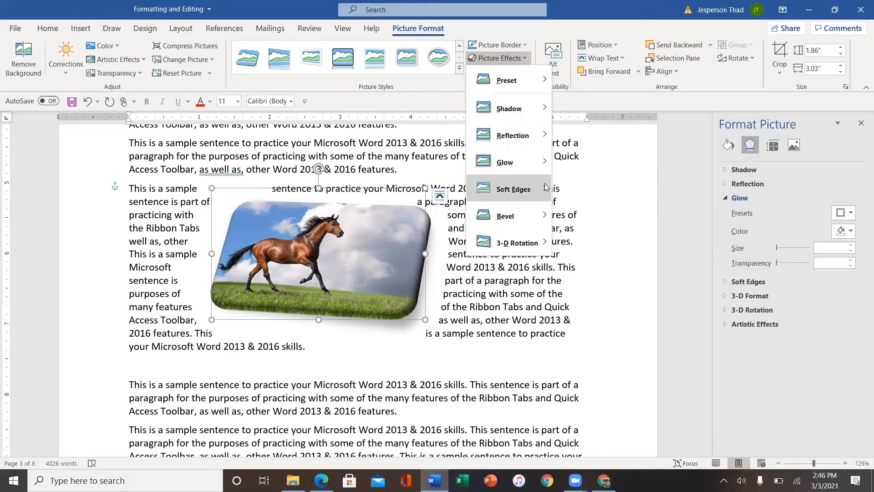
pyautogui.moveTo(544, 167)
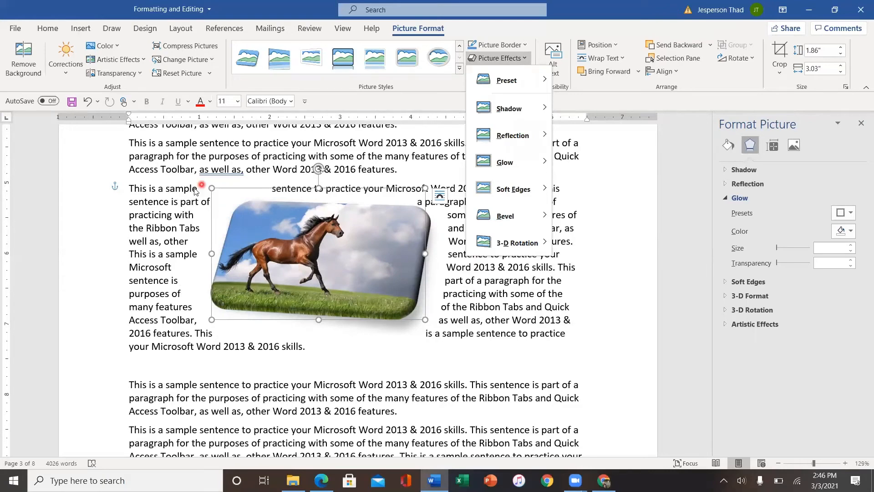
pyautogui.click(299, 258)
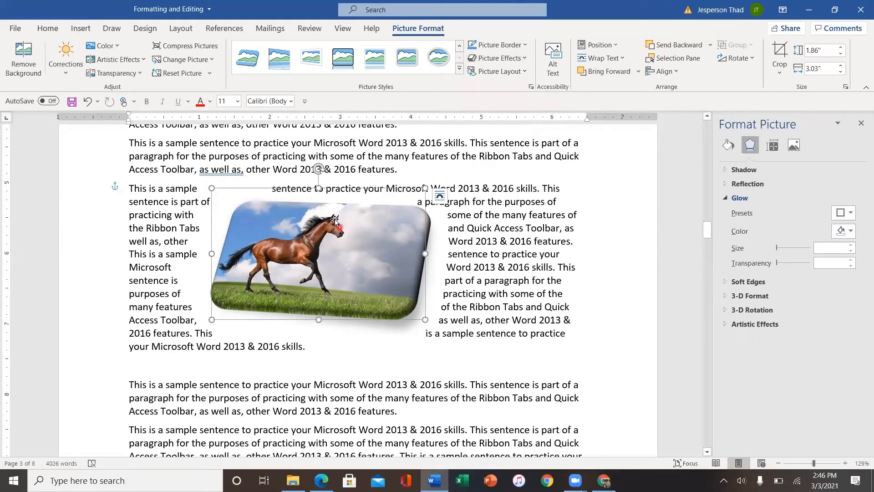
# Apply the Cement artistic effect to the horse picture and reduce it to about 1.79" high by 2.92" wide.
pyautogui.click(144, 62)
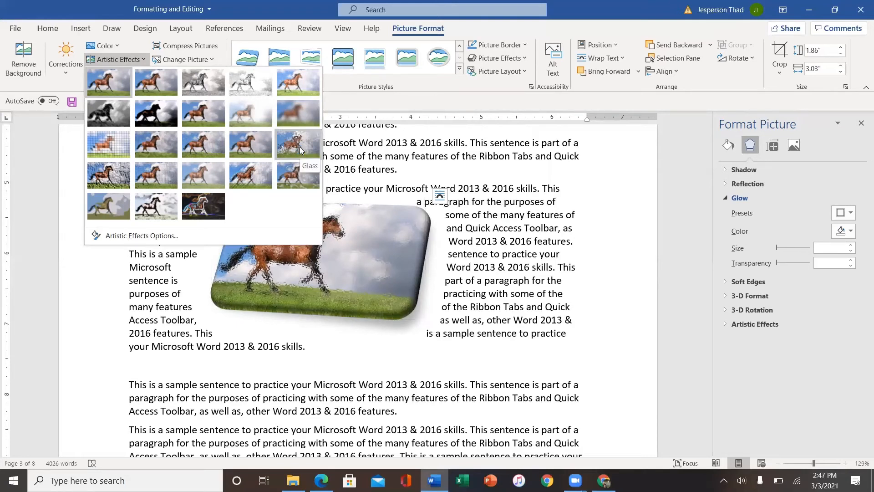
pyautogui.click(106, 178)
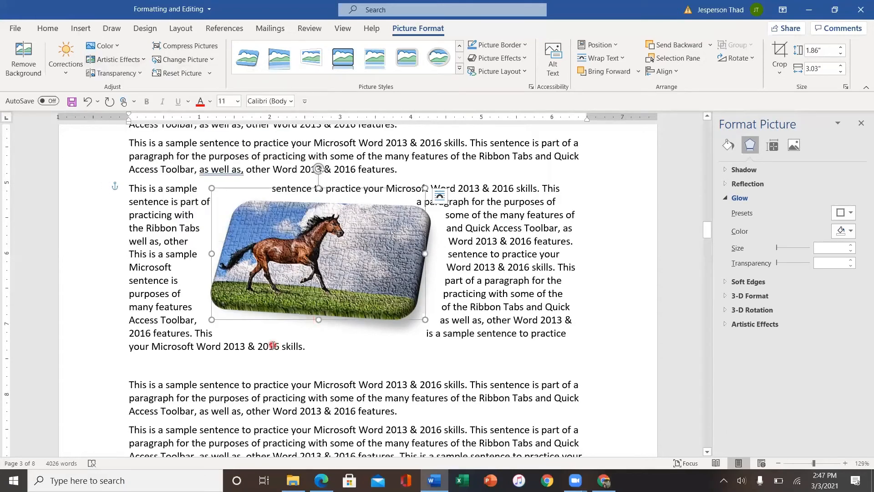
pyautogui.moveTo(212, 320); pyautogui.dragTo(250, 314)
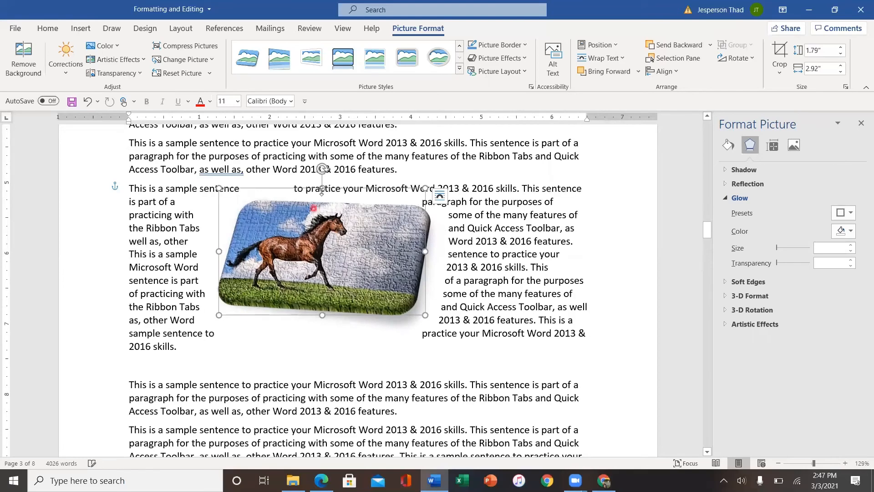
# Try rotating the horse picture clockwise a little past a quarter turn, and undo the rotation.
pyautogui.moveTo(322, 170); pyautogui.dragTo(428, 291)
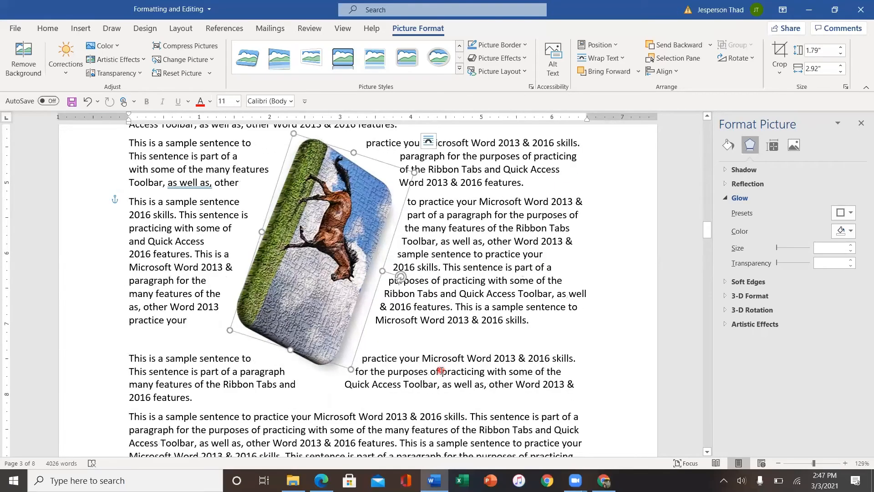
pyautogui.click(88, 102)
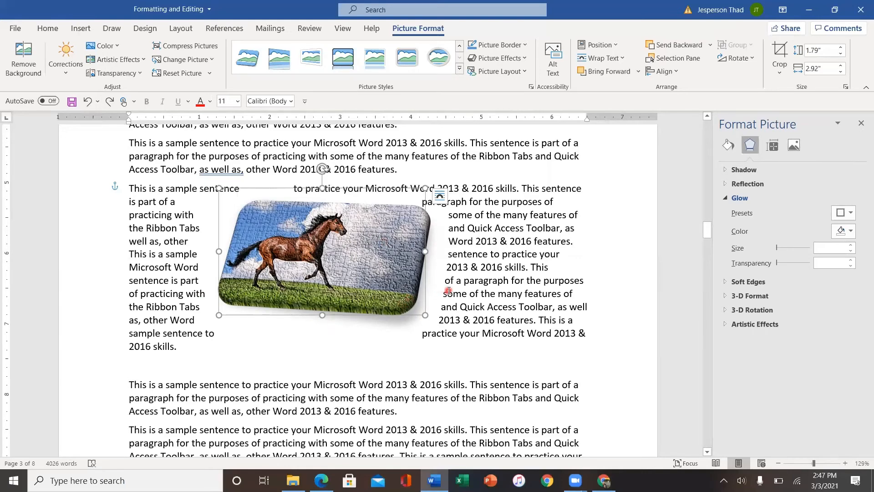
# Draw a wide heart shape about 0.65" high by 3.3" wide over the first paragraphs of page 4.
pyautogui.scroll(-6, 448, 290)
pyautogui.scroll(-4, 452, 288)
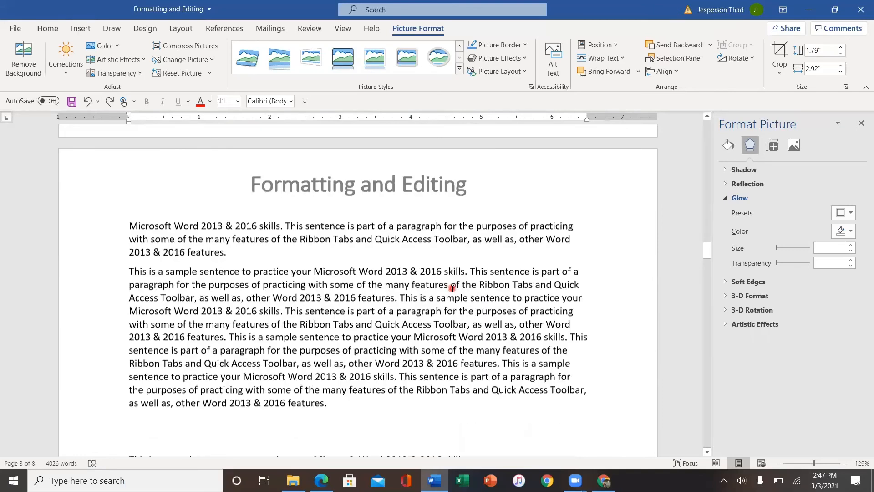
pyautogui.click(330, 220)
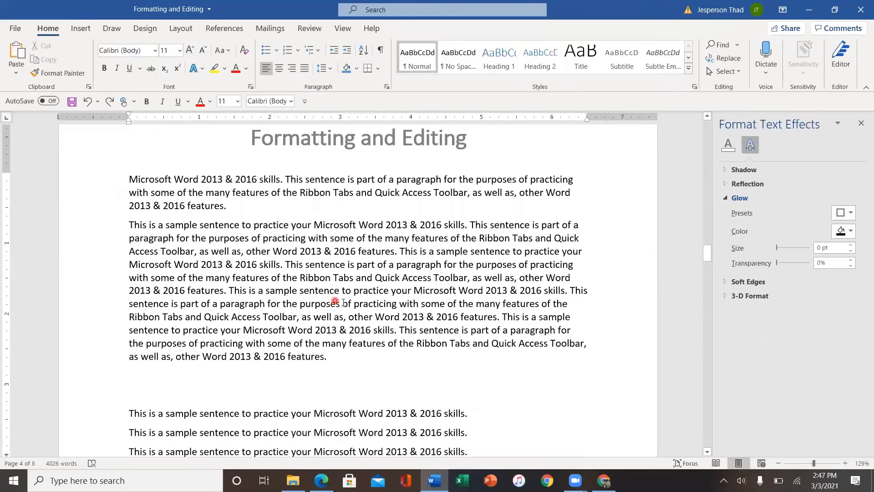
pyautogui.click(75, 30)
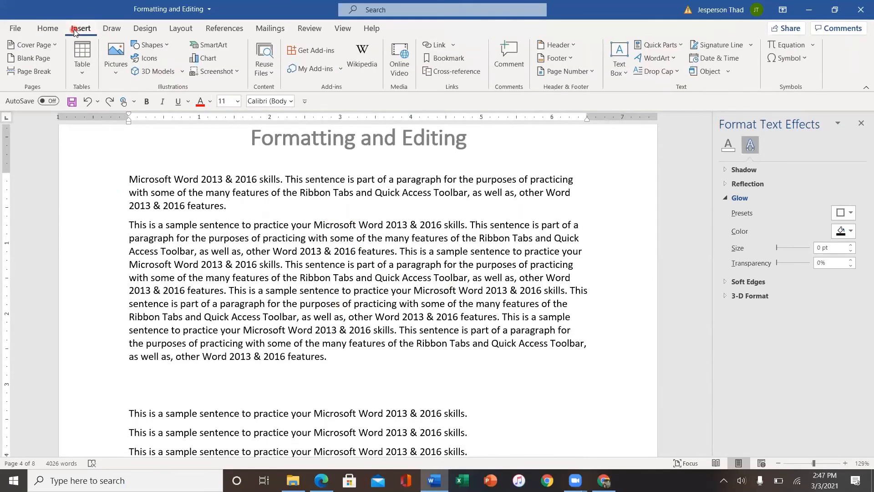
pyautogui.click(167, 46)
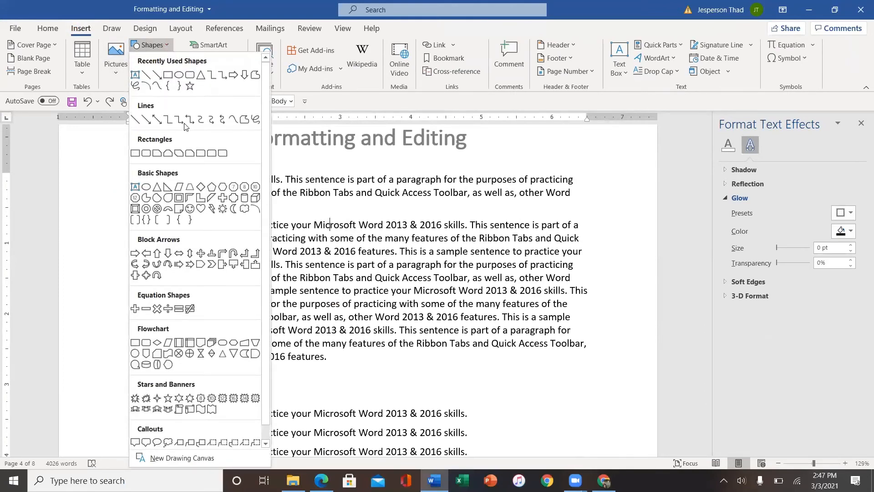
pyautogui.click(201, 209)
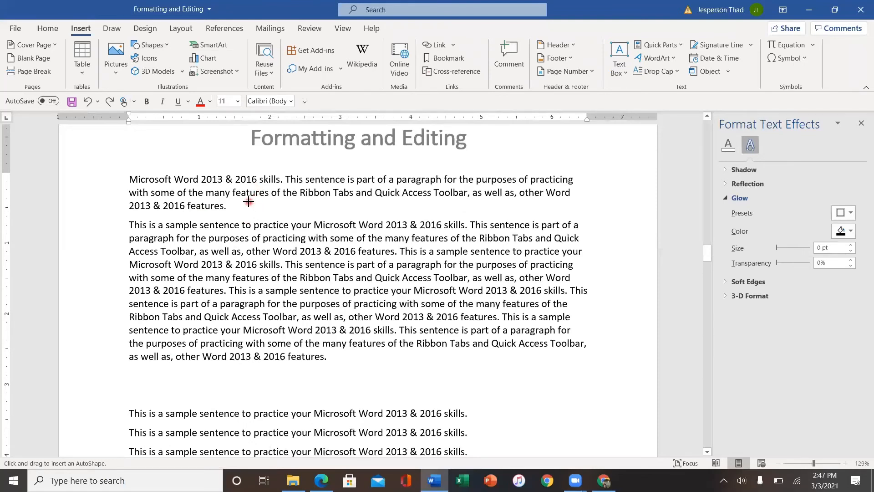
pyautogui.moveTo(250, 203)
pyautogui.mouseDown()
pyautogui.moveTo(345, 240)
pyautogui.moveTo(320, 257)
pyautogui.moveTo(316, 275)
pyautogui.moveTo(304, 274)
pyautogui.moveTo(316, 373)
pyautogui.moveTo(326, 244)
pyautogui.moveTo(510, 249)
pyautogui.moveTo(504, 290)
pyautogui.moveTo(482, 248)
pyautogui.mouseUp()
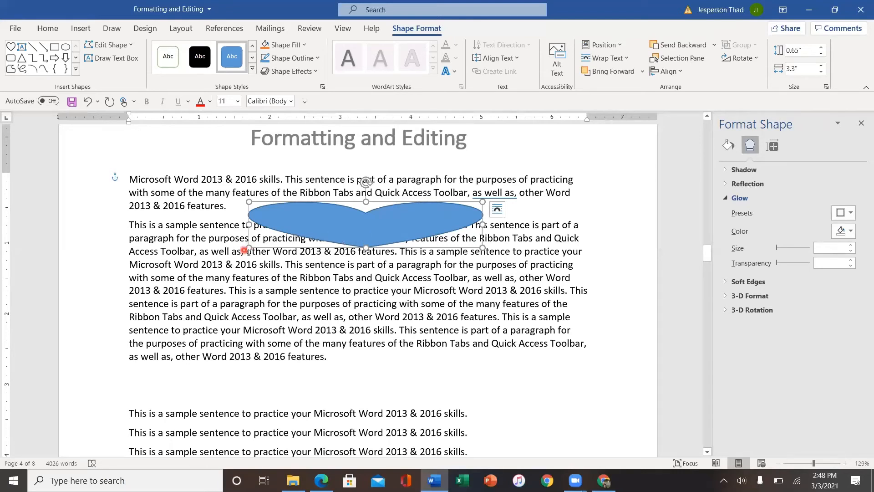
# Try resizing the heart to about 1.74" high by 1.71" wide, and undo both the resizing and the heart.
pyautogui.moveTo(249, 247); pyautogui.dragTo(361, 325)
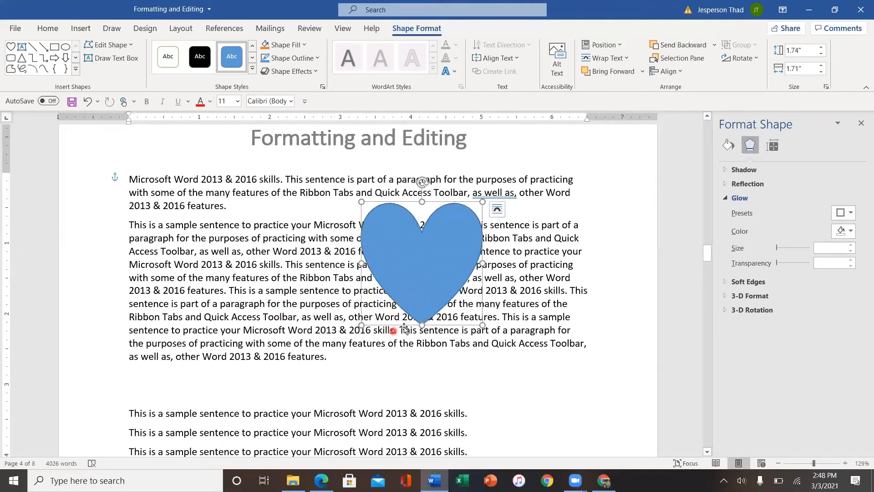
pyautogui.click(88, 103)
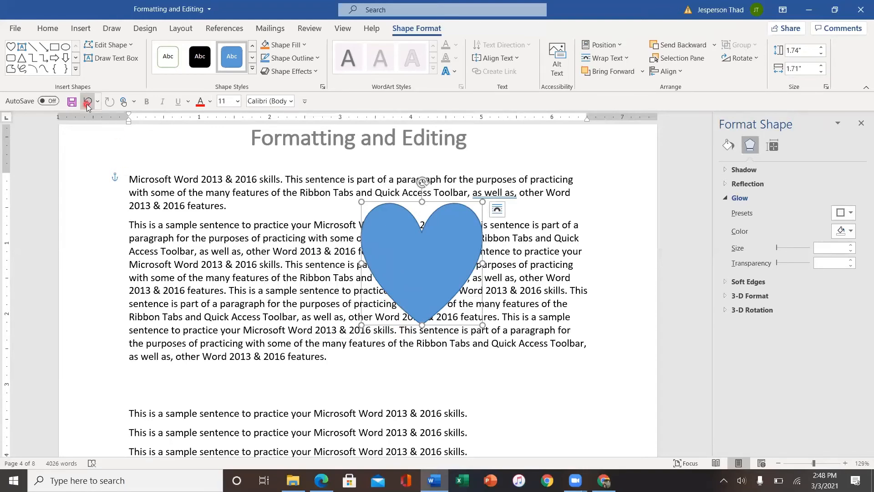
pyautogui.click(87, 103)
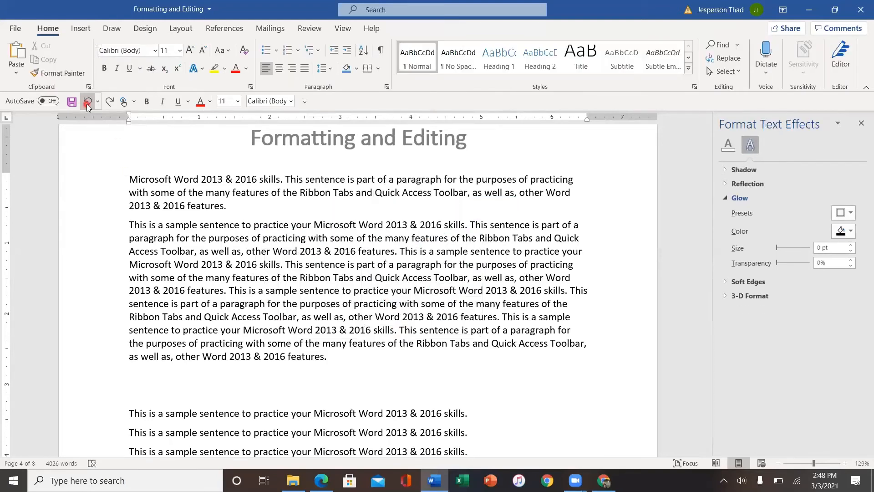
# Draw an evenly proportioned heart shape about 0.84" by 0.84" over the second paragraph of page 4.
pyautogui.click(80, 29)
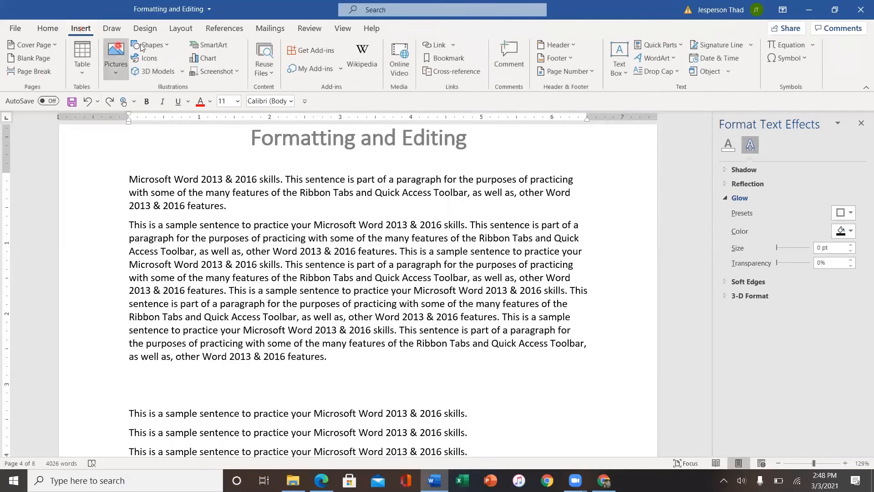
pyautogui.click(167, 46)
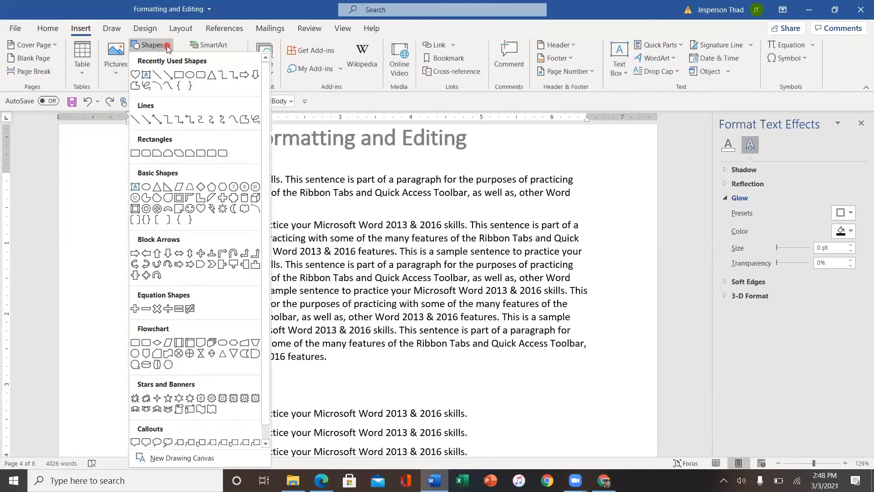
pyautogui.click(202, 209)
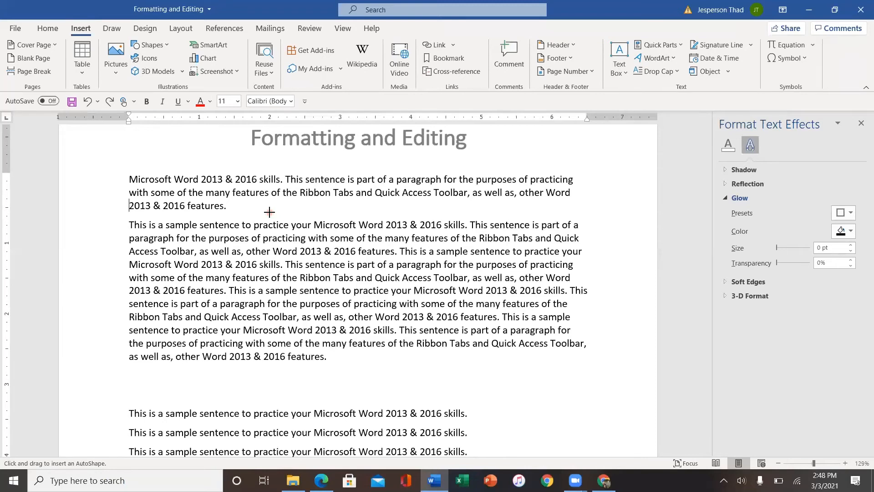
pyautogui.moveTo(269, 211); pyautogui.dragTo(329, 263)
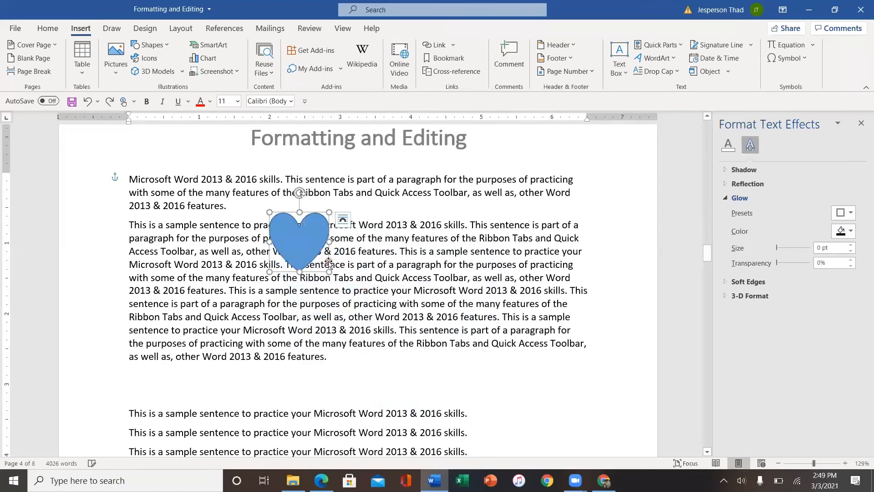
# Set tight text wrapping on the heart and move it into the second paragraph, about 0.9" from the left margin.
pyautogui.click(343, 220)
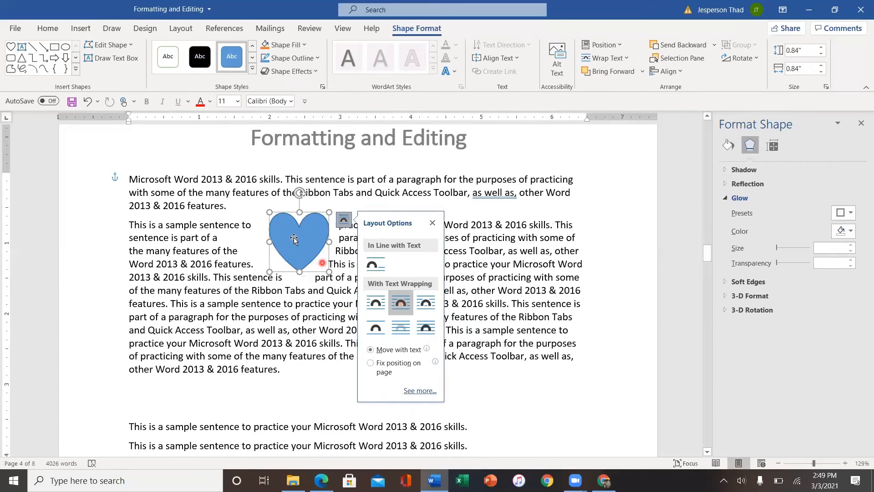
pyautogui.moveTo(295, 239); pyautogui.dragTo(215, 258)
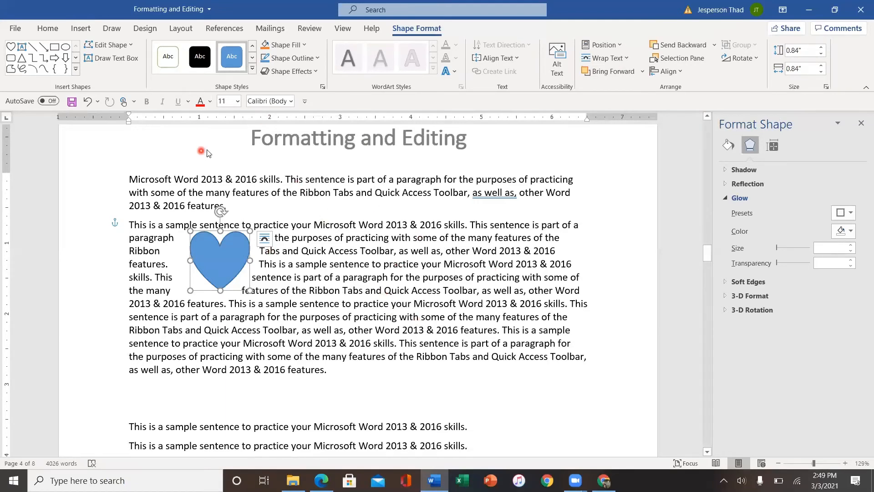
# Try a smiley face shape about 0.74" high by 0.51" wide to the right of the heart, and undo it.
pyautogui.click(82, 30)
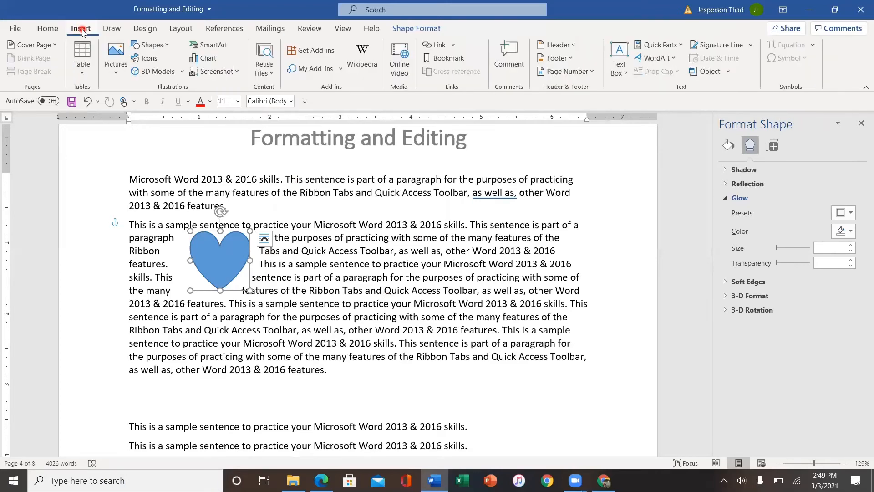
pyautogui.click(166, 46)
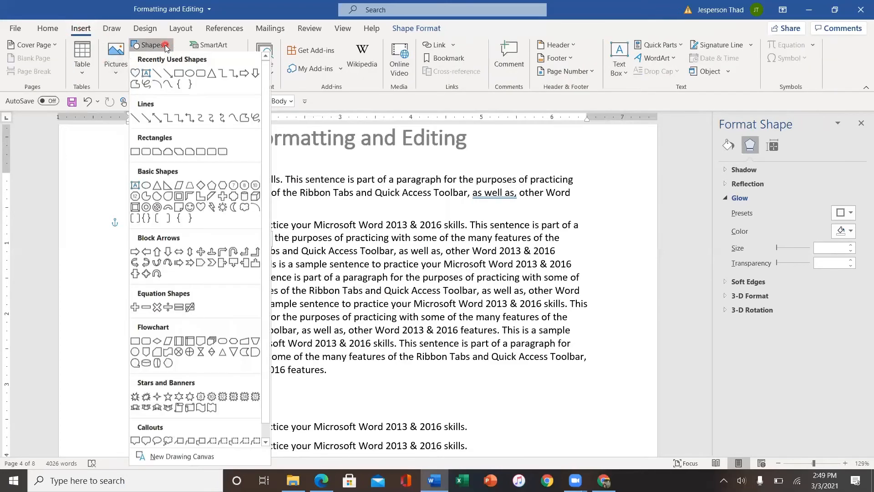
pyautogui.click(189, 207)
pyautogui.click(190, 231)
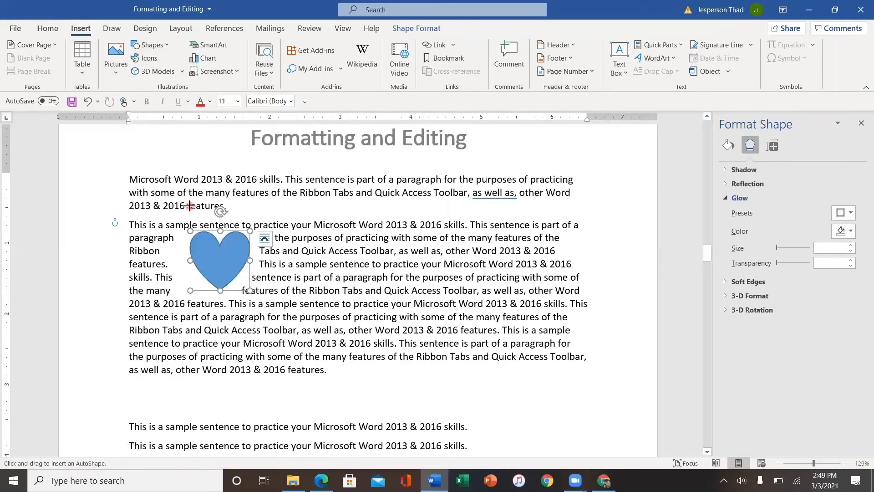
pyautogui.moveTo(358, 237)
pyautogui.mouseDown()
pyautogui.moveTo(406, 254)
pyautogui.moveTo(486, 311)
pyautogui.moveTo(414, 332)
pyautogui.moveTo(412, 309)
pyautogui.moveTo(395, 290)
pyautogui.mouseUp()
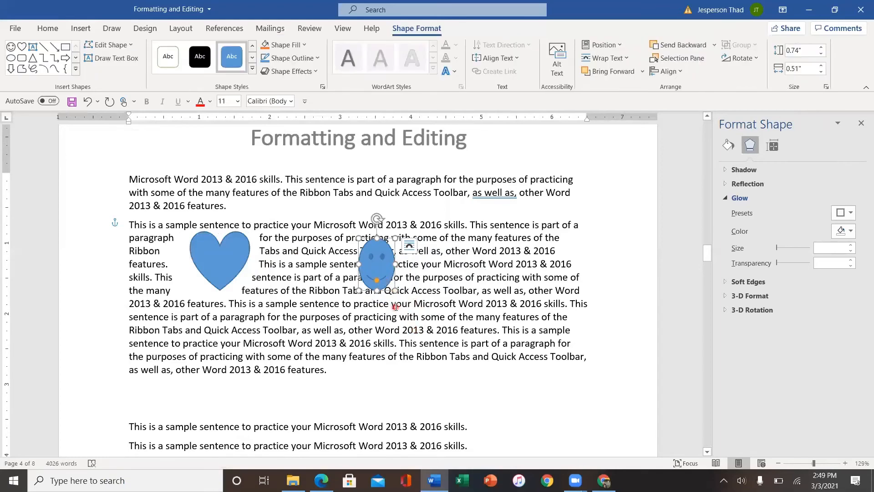
pyautogui.click(86, 101)
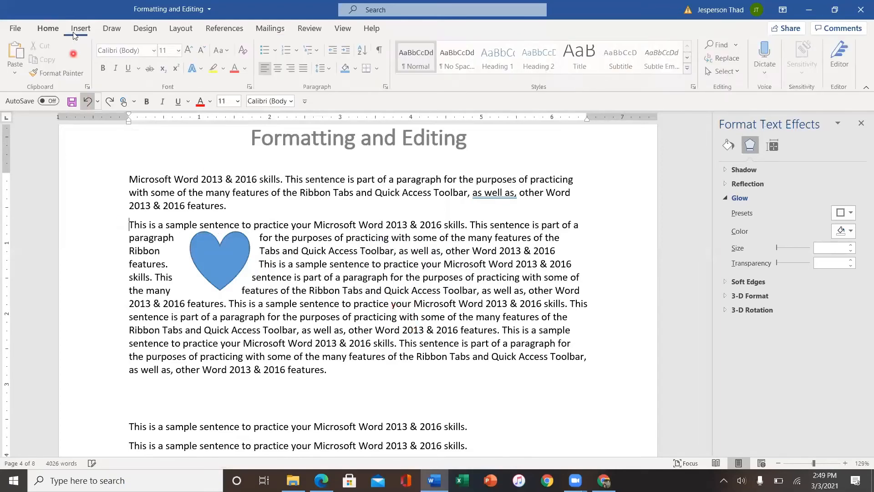
# Draw a smiley face shape about 1.17" high by 1.04" wide in the paragraph, to the right of the heart.
pyautogui.click(77, 31)
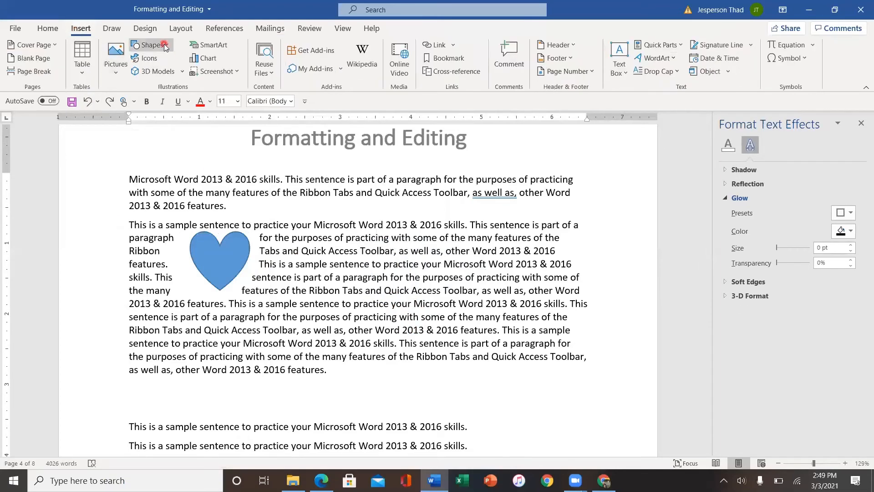
pyautogui.click(164, 47)
pyautogui.click(191, 208)
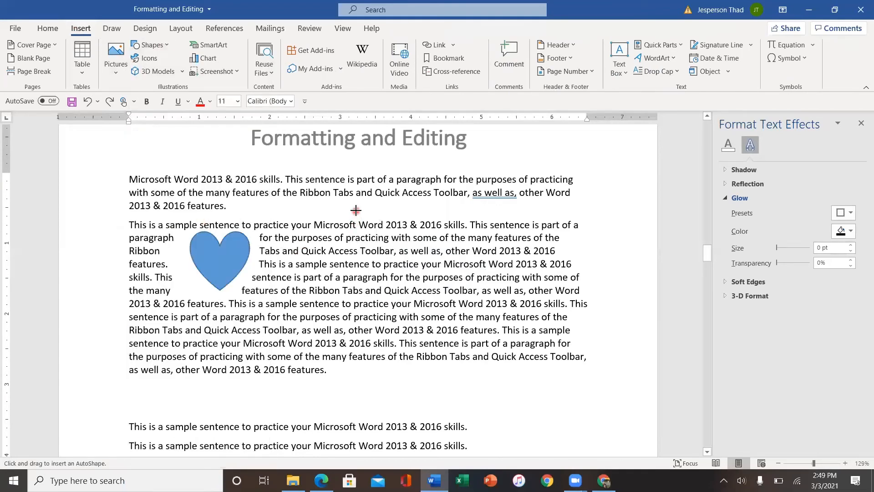
pyautogui.moveTo(355, 211); pyautogui.dragTo(430, 294)
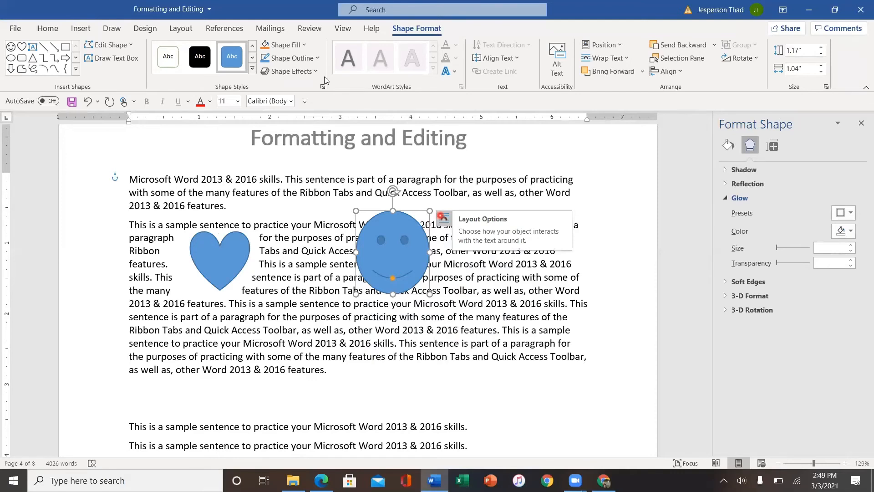
# Browse the SmartArt graphic layouts from List through Process and Cycle, and close the gallery without inserting one.
pyautogui.click(79, 30)
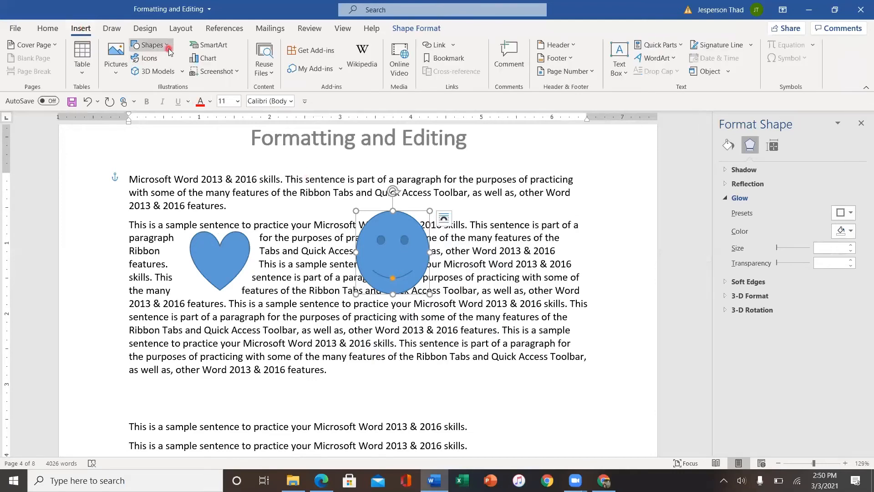
pyautogui.click(226, 48)
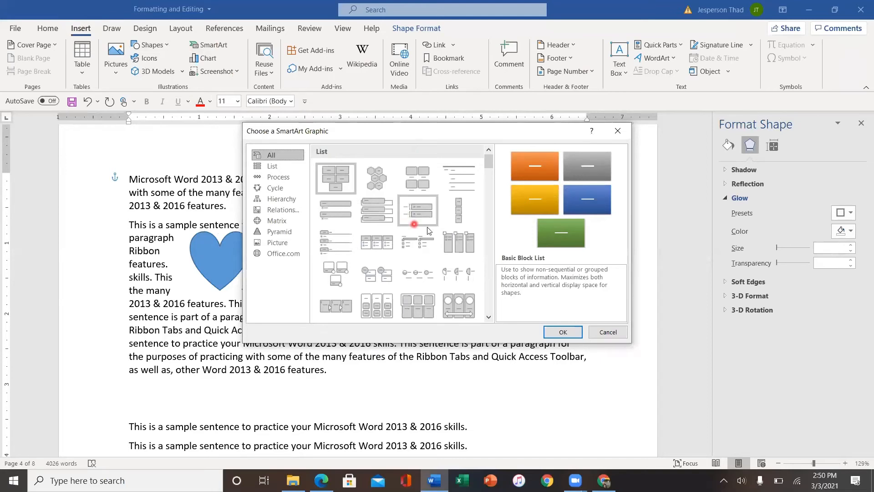
pyautogui.scroll(-3, 433, 232)
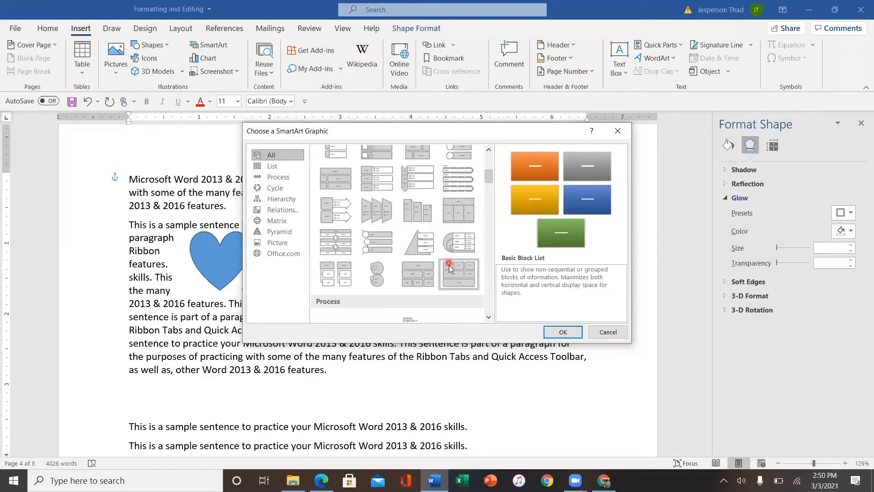
pyautogui.scroll(-5, 449, 269)
pyautogui.scroll(-5, 451, 269)
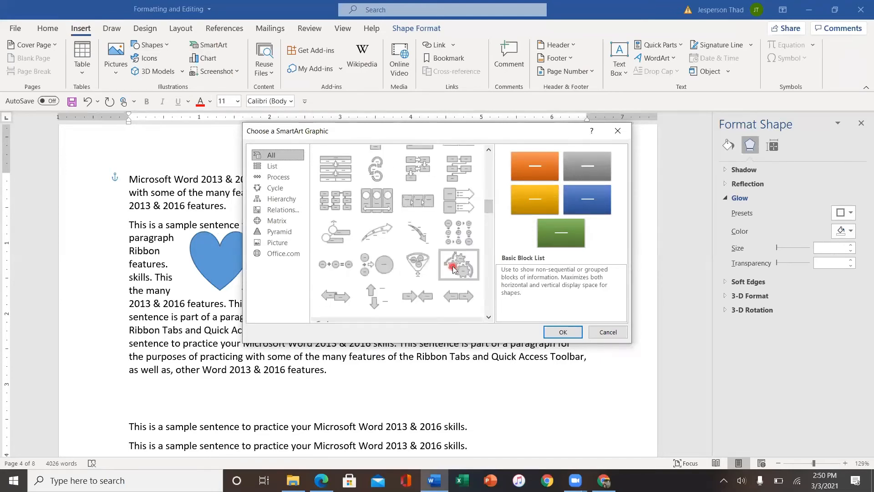
pyautogui.scroll(-3, 453, 269)
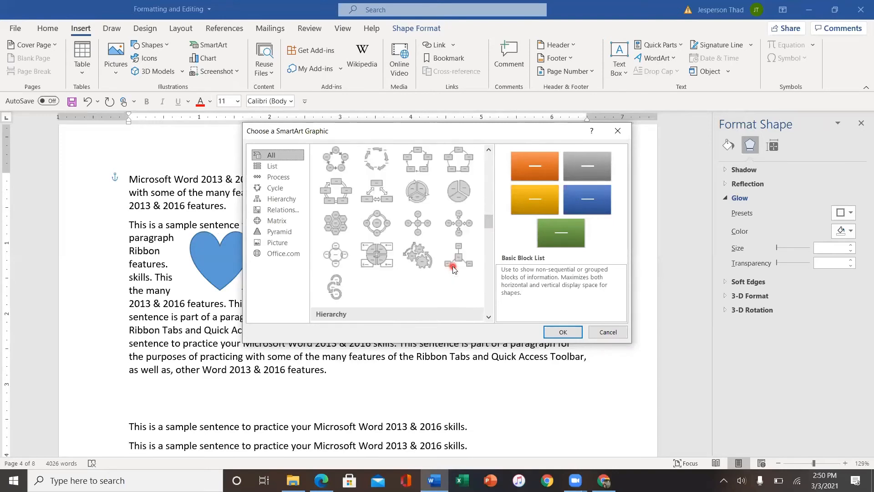
pyautogui.scroll(3, 446, 258)
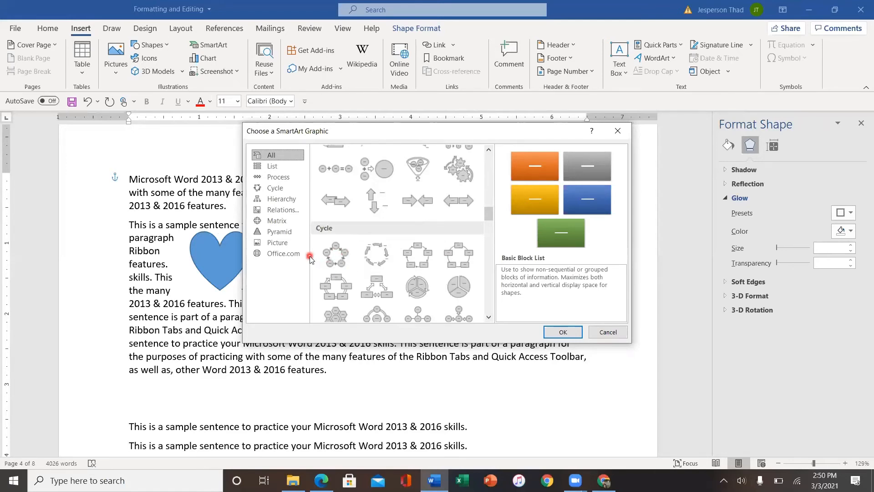
pyautogui.click(330, 258)
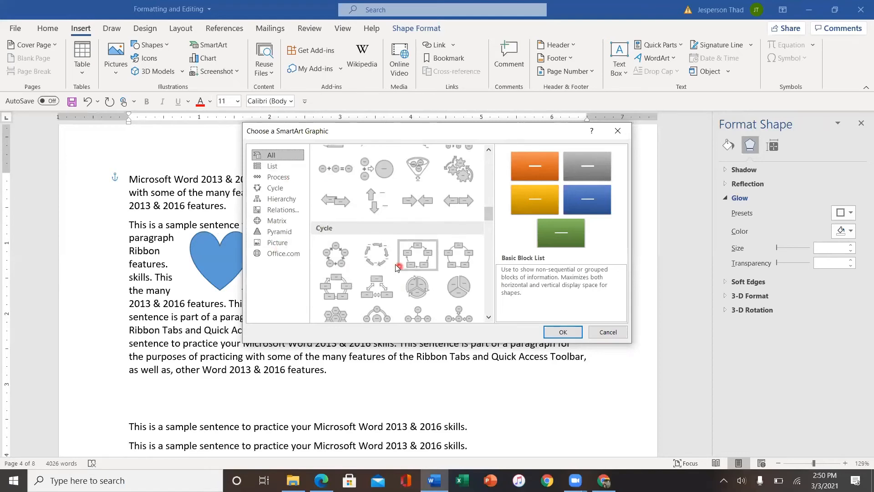
pyautogui.click(609, 332)
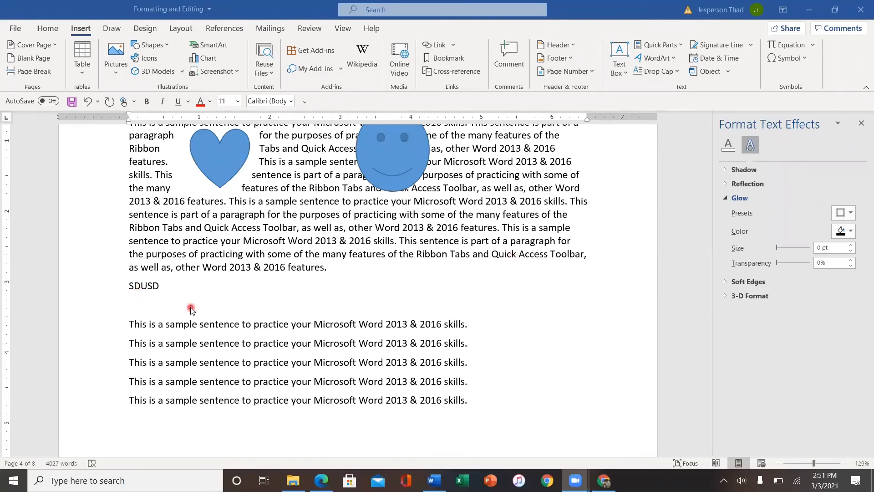
pyautogui.doubleClick(143, 288)
pyautogui.rightClick(141, 287)
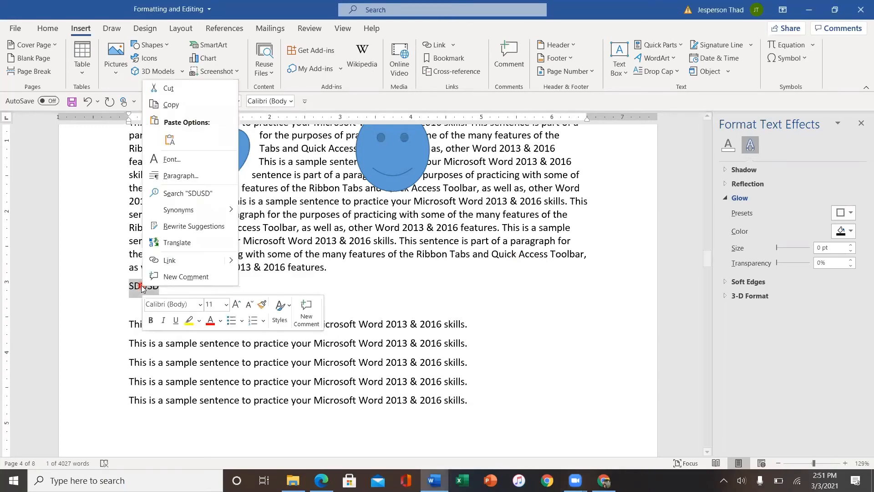
pyautogui.click(173, 262)
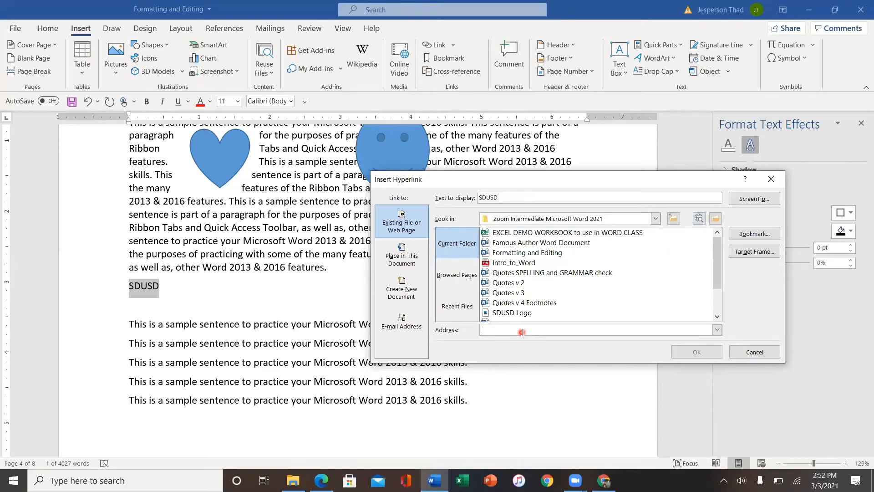
pyautogui.write('www.sandiegounified.org/')
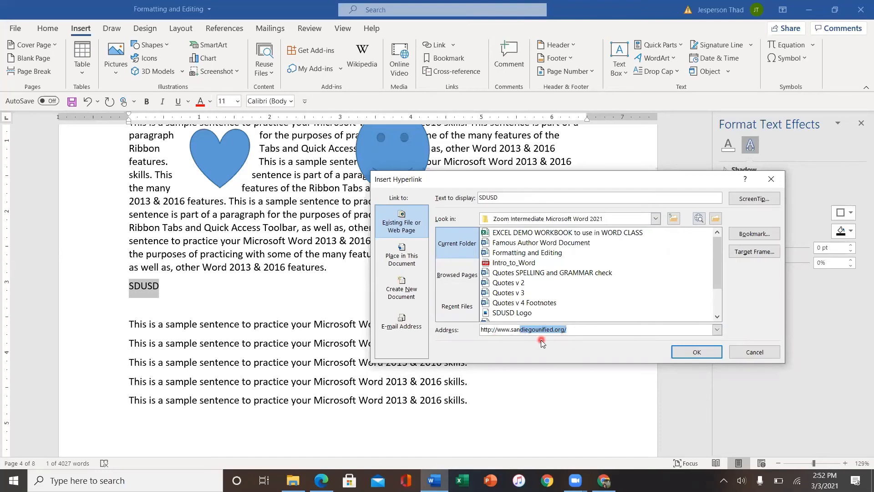
pyautogui.click(691, 354)
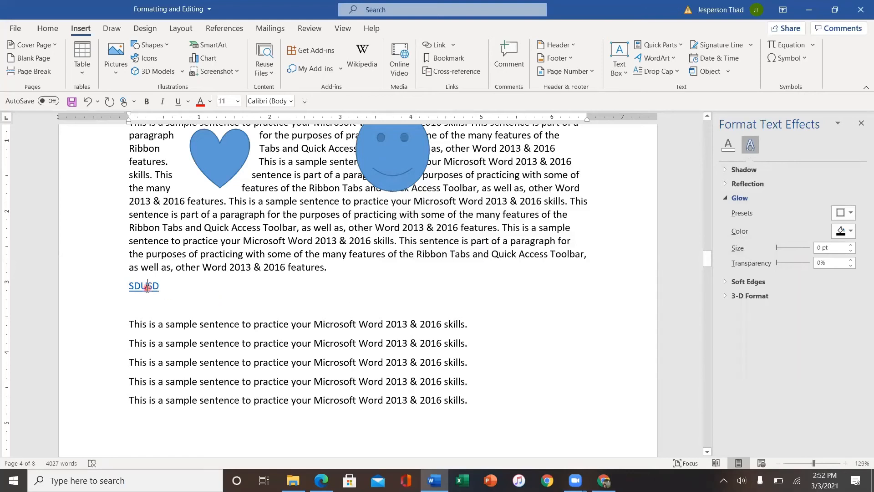
# Follow the SDUSD hyperlink to check the website, close its browser page and return to the Word document.
pyautogui.moveTo(137, 287)
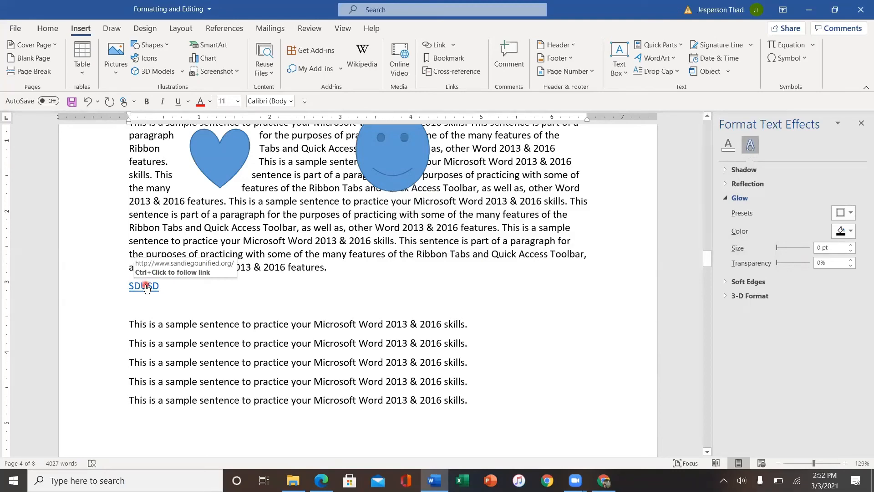
pyautogui.keyDown('ctrl'); pyautogui.click(146, 285); pyautogui.keyUp('ctrl')
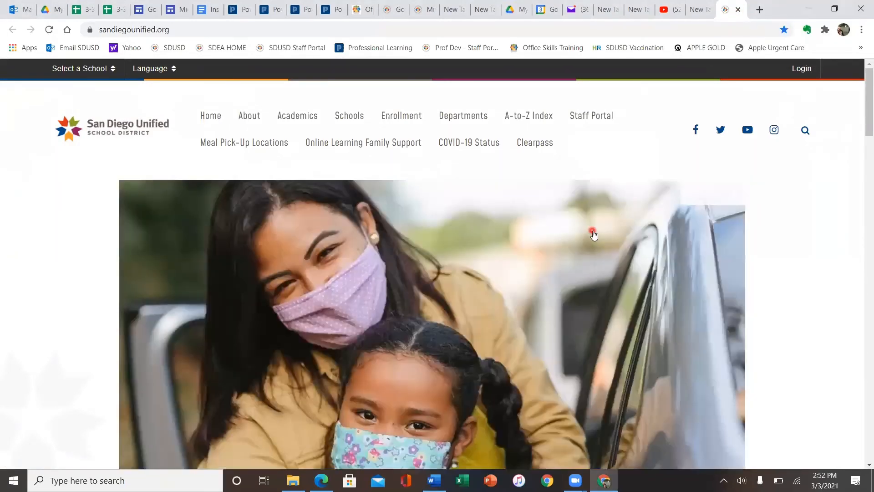
pyautogui.click(740, 11)
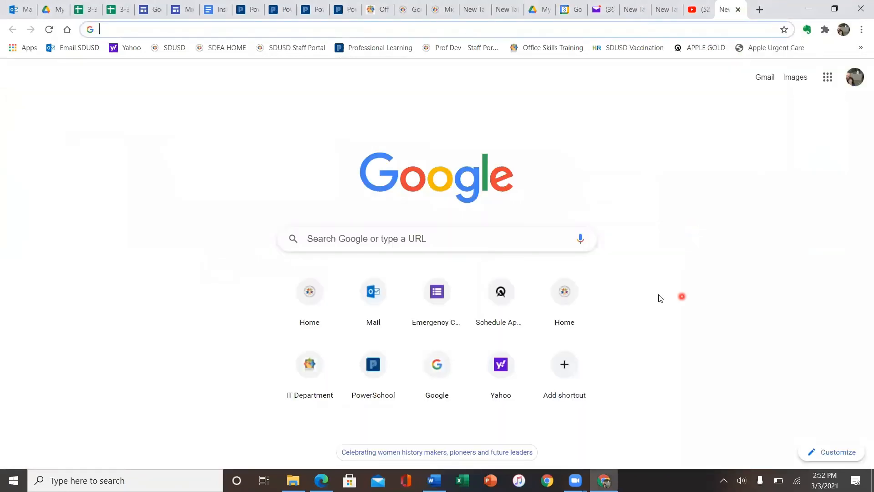
pyautogui.click(434, 480)
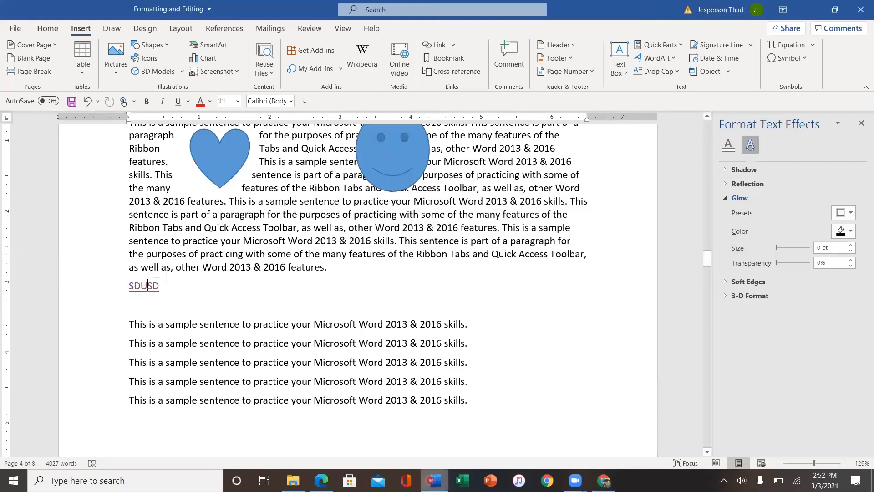
# Compare the context commands offered for the SDUSD hyperlink, the smiley face, the horse picture and the text beside it.
pyautogui.click(139, 287)
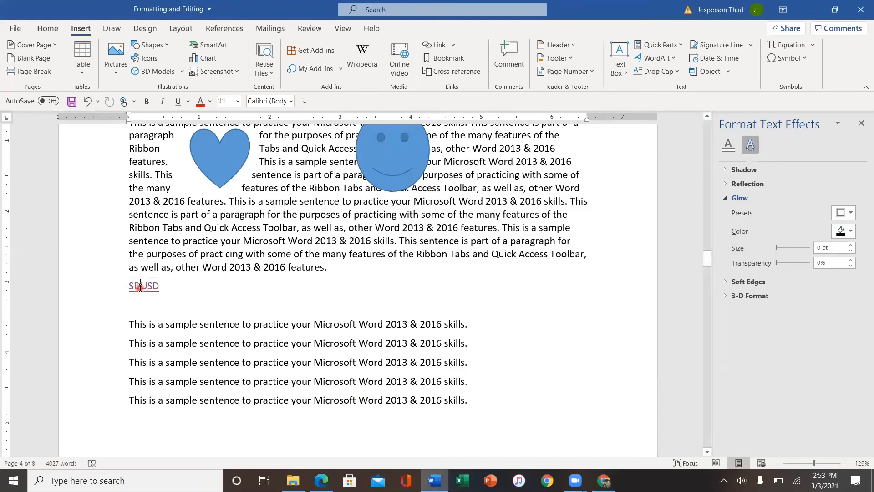
pyautogui.rightClick(139, 287)
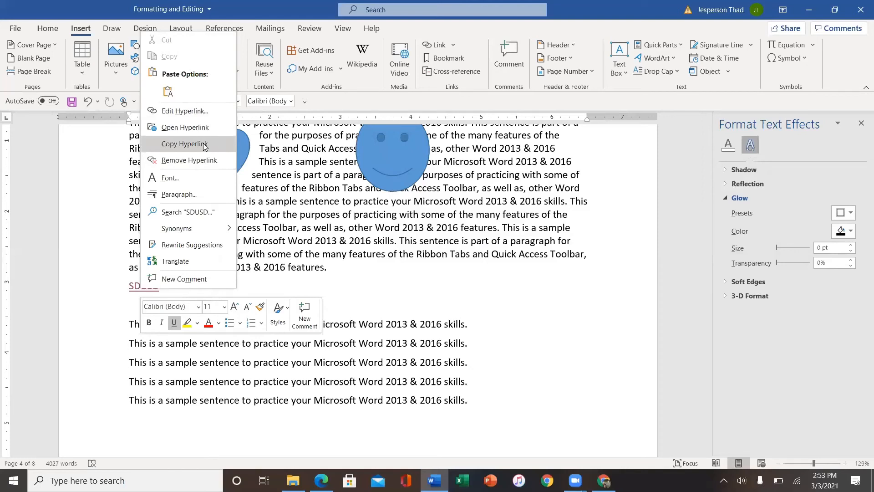
pyautogui.click(438, 246)
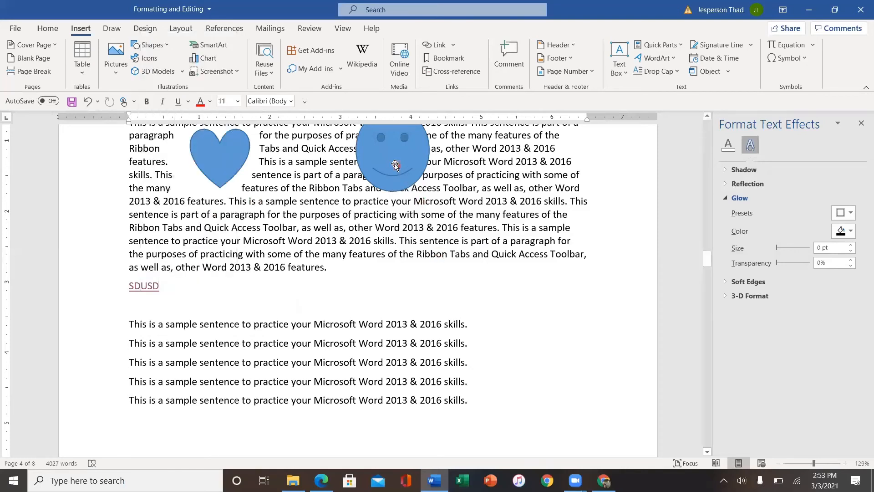
pyautogui.rightClick(395, 165)
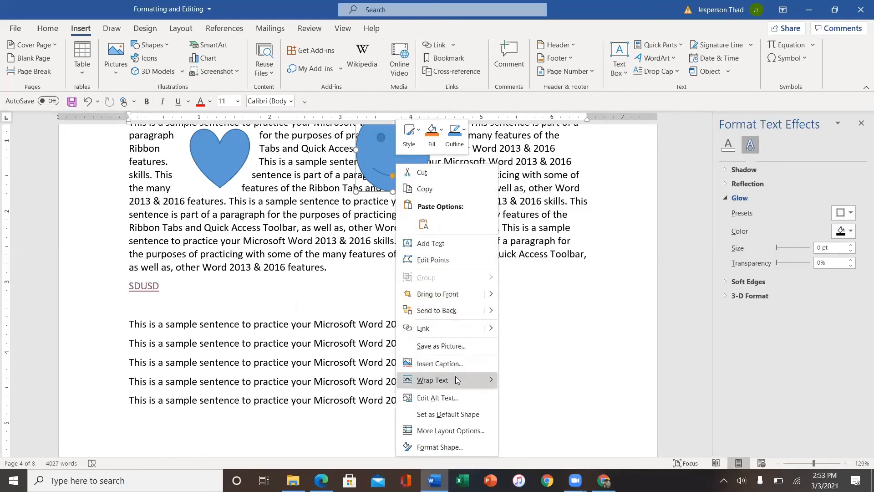
pyautogui.scroll(8, 350, 299)
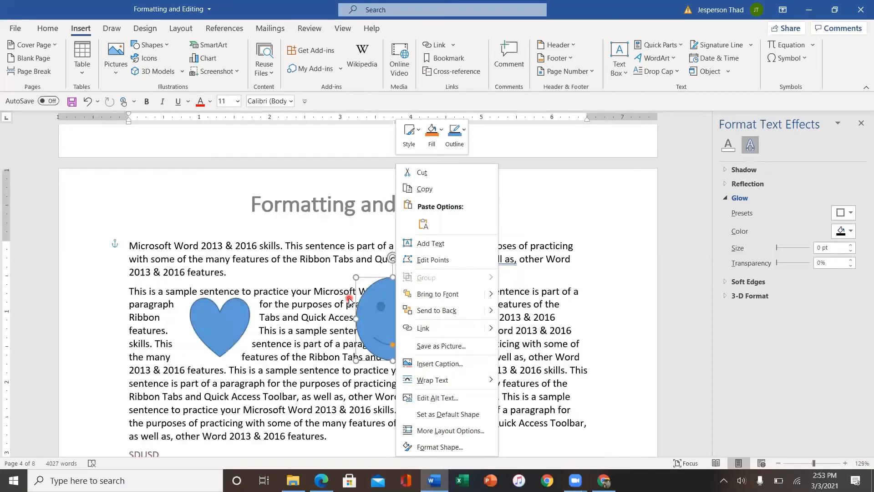
pyautogui.scroll(5, 348, 300)
pyautogui.scroll(-2, 342, 300)
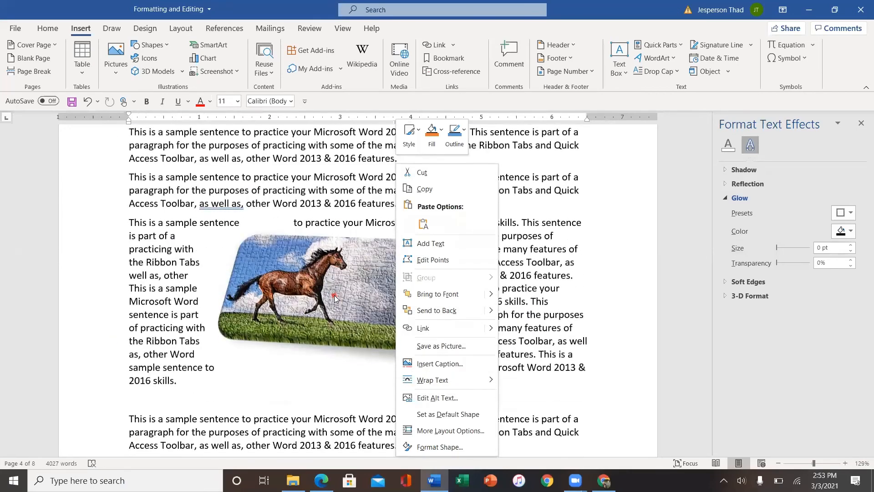
pyautogui.click(334, 298)
pyautogui.rightClick(334, 298)
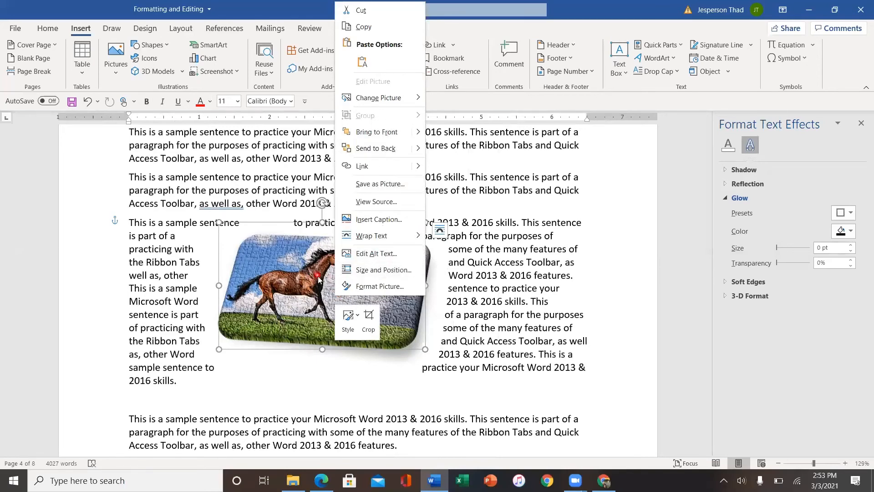
pyautogui.click(495, 249)
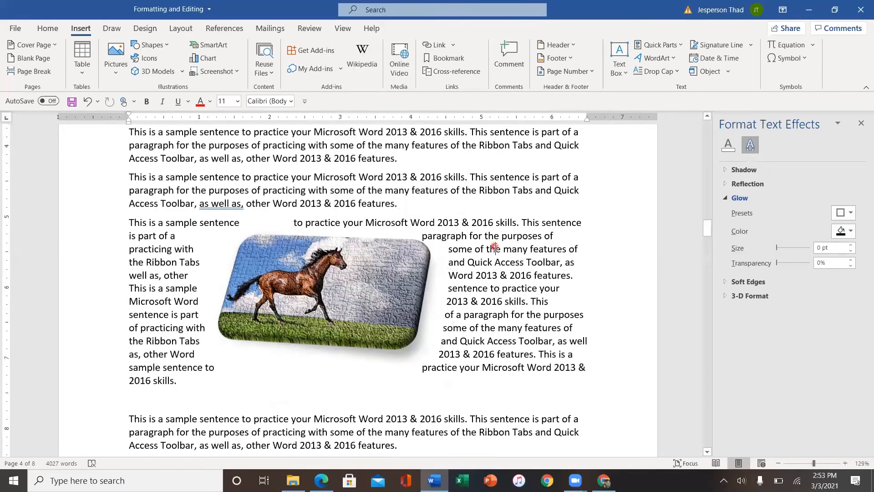
pyautogui.rightClick(494, 247)
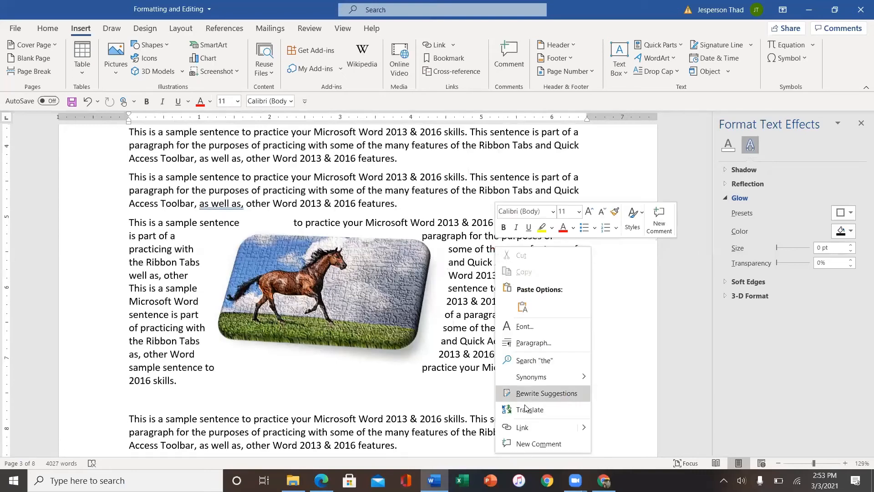
pyautogui.click(484, 351)
pyautogui.scroll(-5, 497, 337)
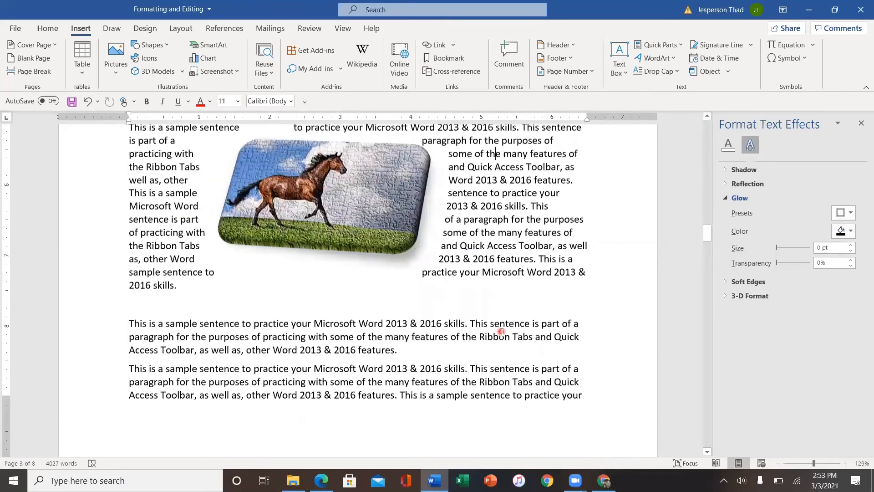
pyautogui.scroll(-3, 501, 334)
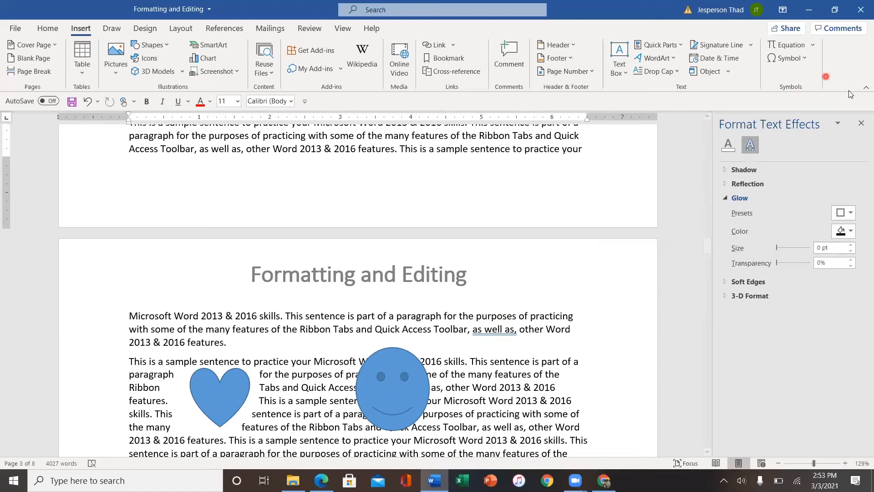
# Close the Format Text Effects pane and open the "Formatting and Editing" header on page 4 for editing.
pyautogui.click(861, 123)
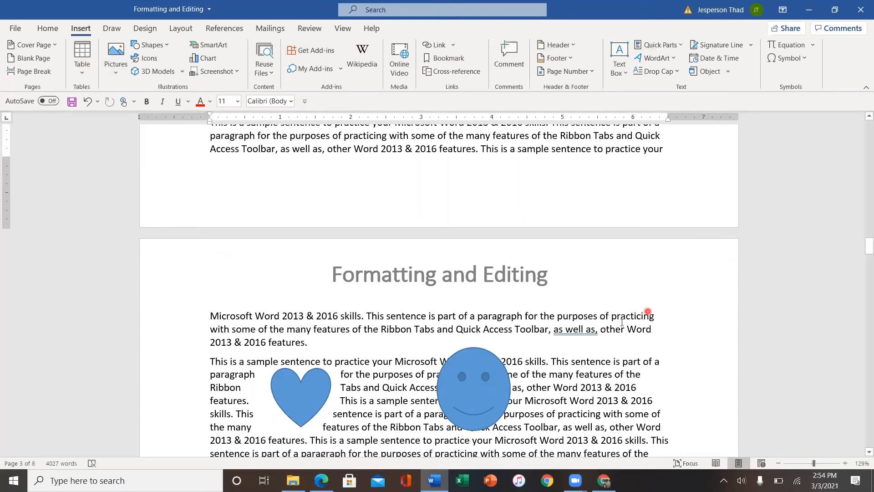
pyautogui.scroll(-1, 611, 324)
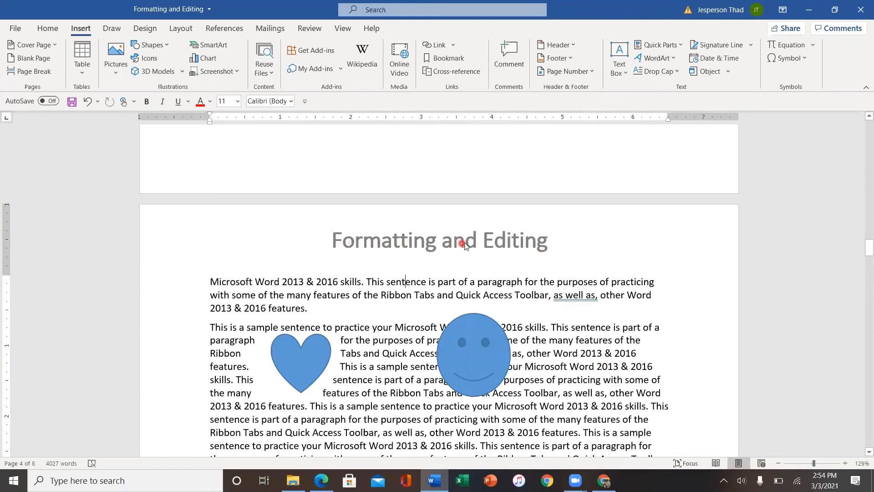
pyautogui.click(487, 245)
pyautogui.click(514, 293)
pyautogui.click(467, 294)
pyautogui.click(434, 268)
pyautogui.click(421, 240)
pyautogui.doubleClick(356, 244)
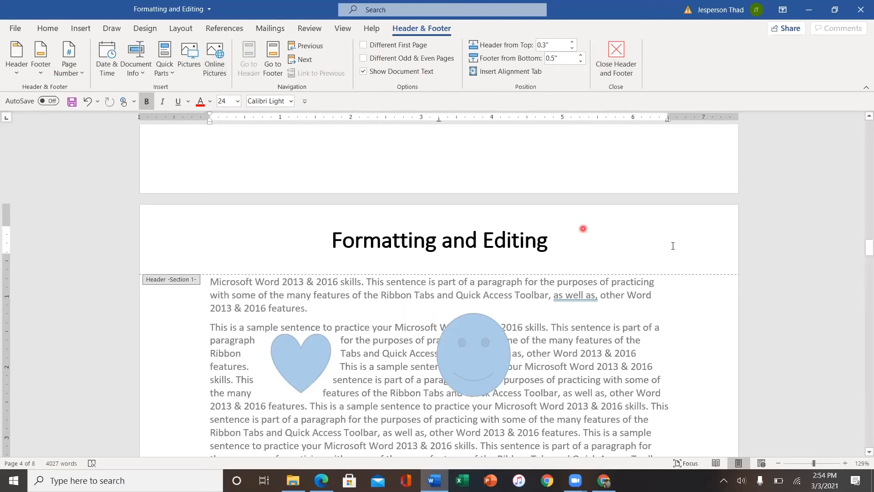
# Color the word "Formatting" in the page header purple and set its font size to 28.
pyautogui.moveTo(869, 249); pyautogui.dragTo(869, 248)
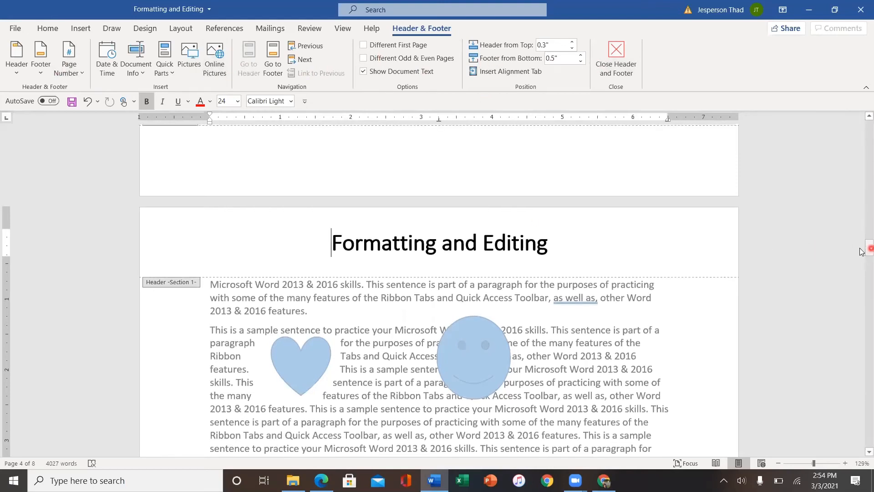
pyautogui.doubleClick(371, 246)
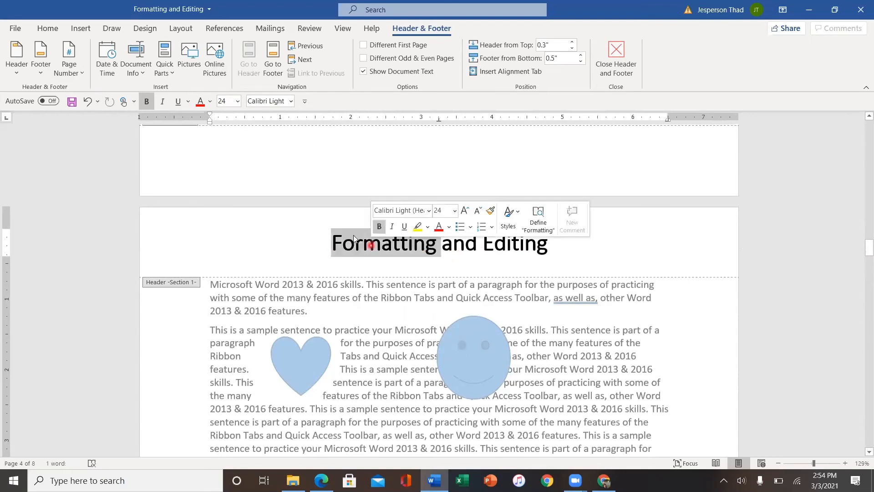
pyautogui.click(209, 102)
pyautogui.click(279, 220)
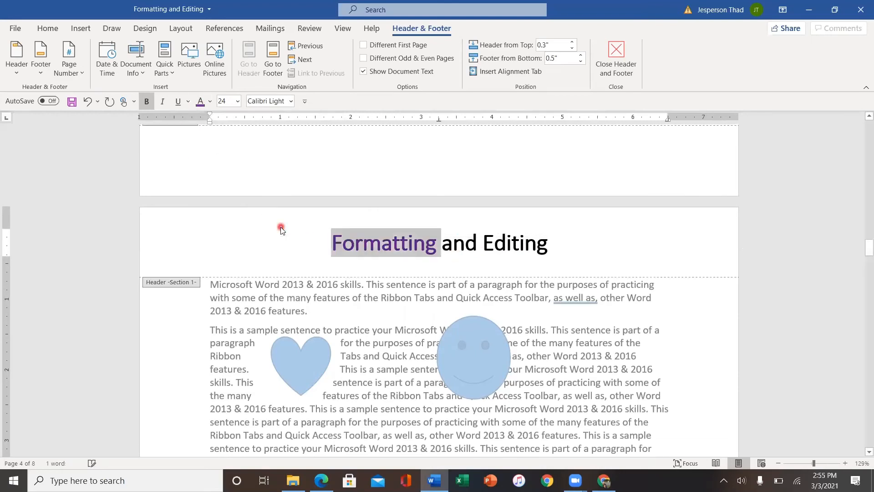
pyautogui.click(147, 107)
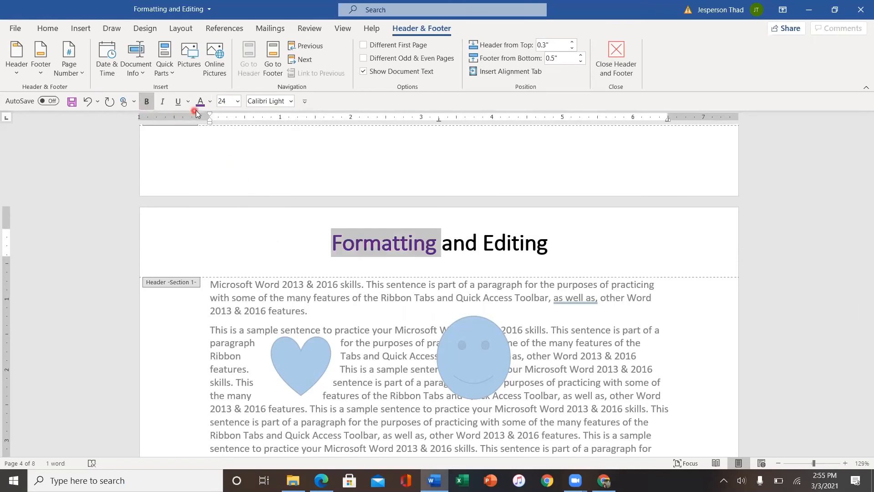
pyautogui.click(238, 102)
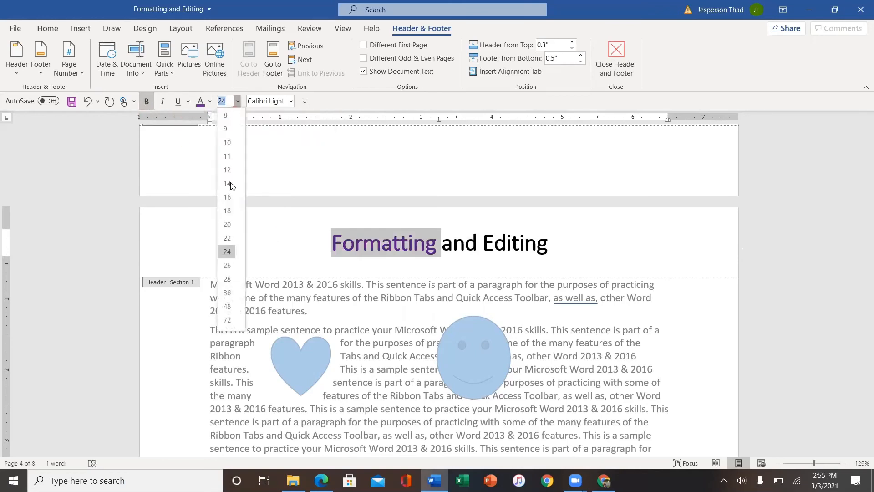
pyautogui.click(231, 278)
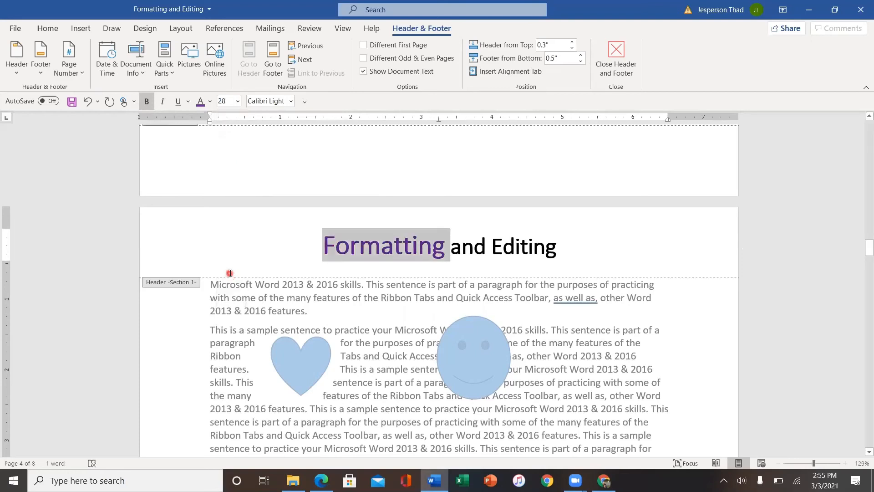
# Italicize and underline the header word "Formatting", and return to editing the body text on page 3.
pyautogui.click(165, 104)
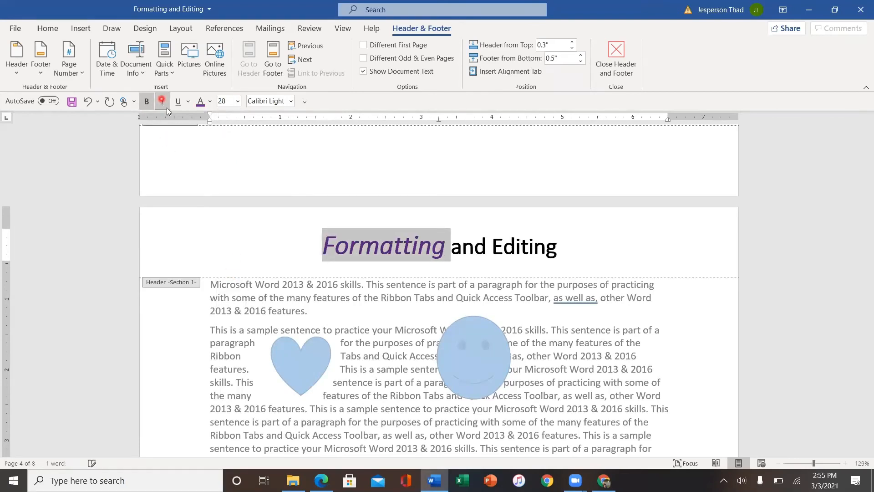
pyautogui.click(177, 102)
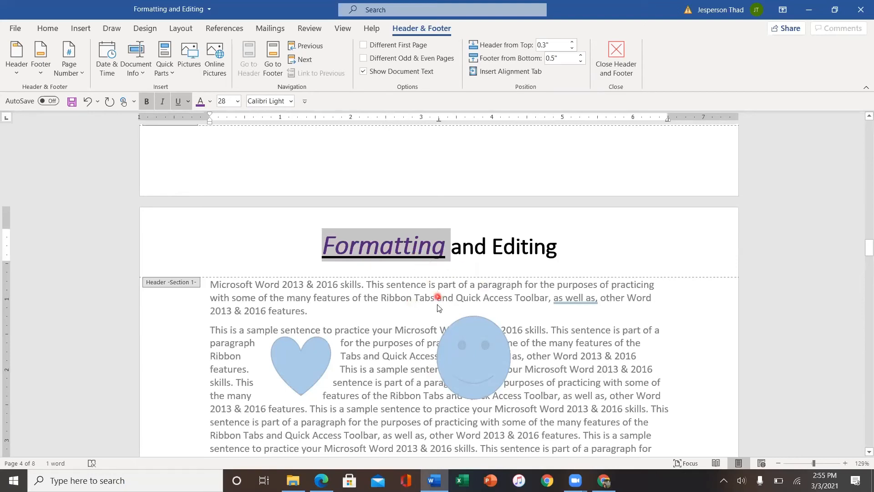
pyautogui.scroll(2, 442, 295)
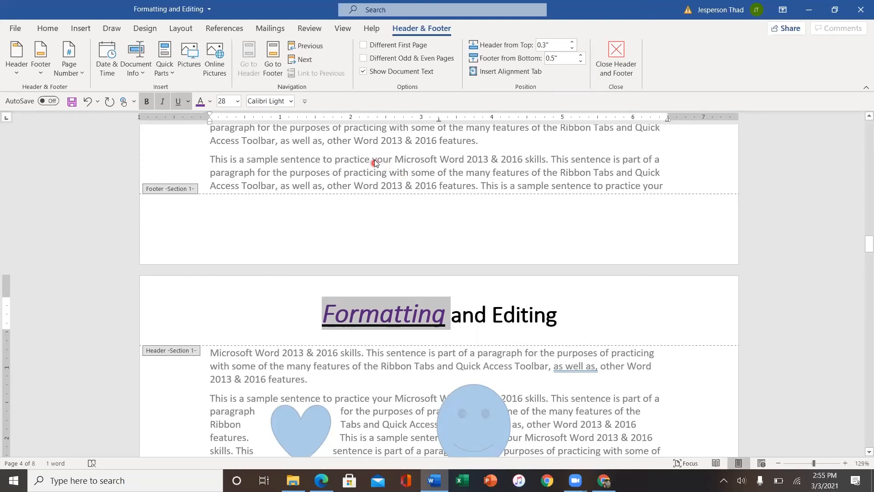
pyautogui.scroll(10, 376, 162)
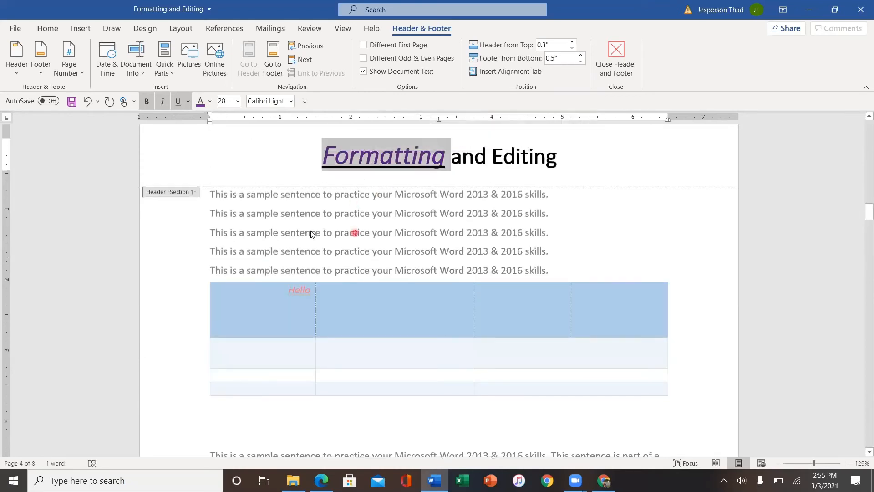
pyautogui.doubleClick(301, 230)
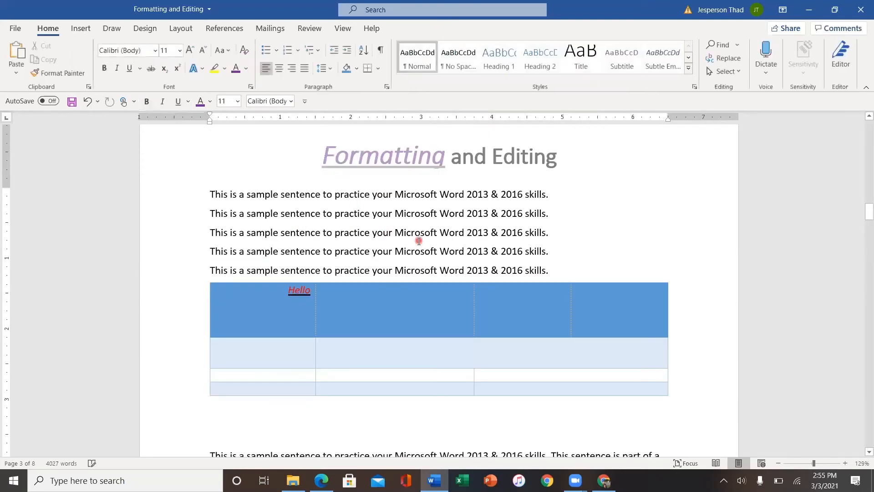
# Reopen the page 3 header and insert a page number at the bottom of the page in the Plain Number 3 style.
pyautogui.scroll(-1, 418, 242)
pyautogui.scroll(6, 418, 238)
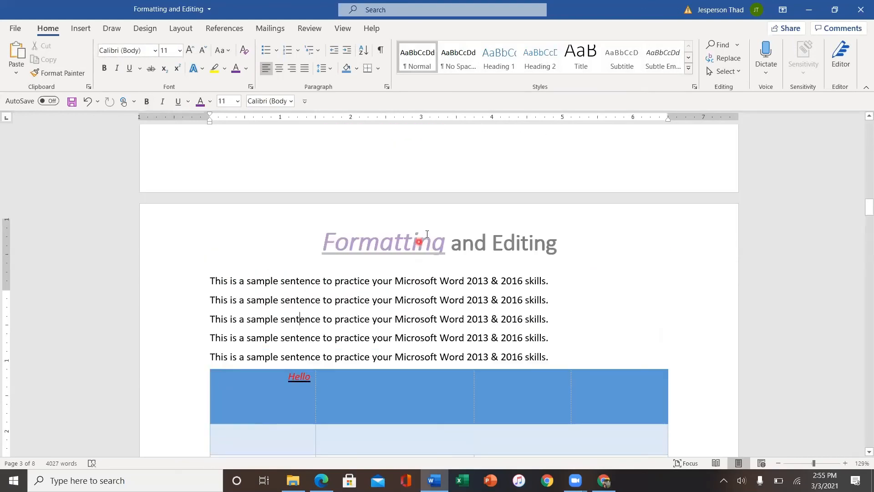
pyautogui.scroll(-3, 424, 236)
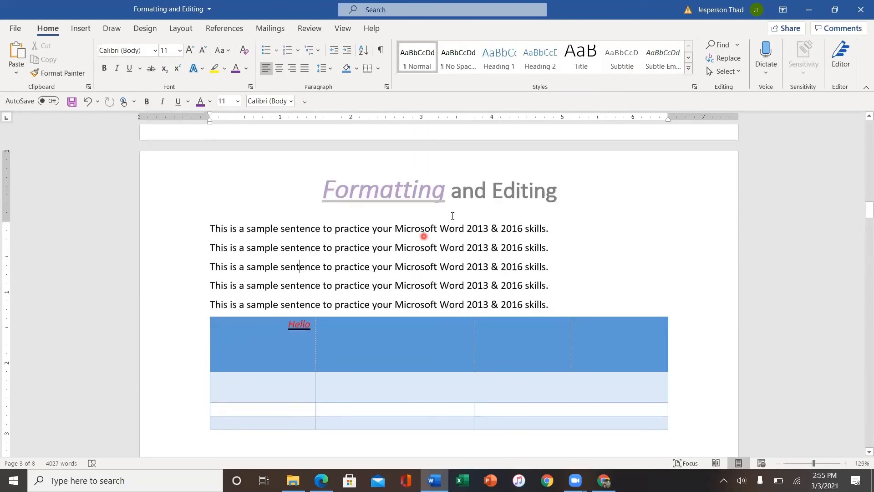
pyautogui.doubleClick(452, 187)
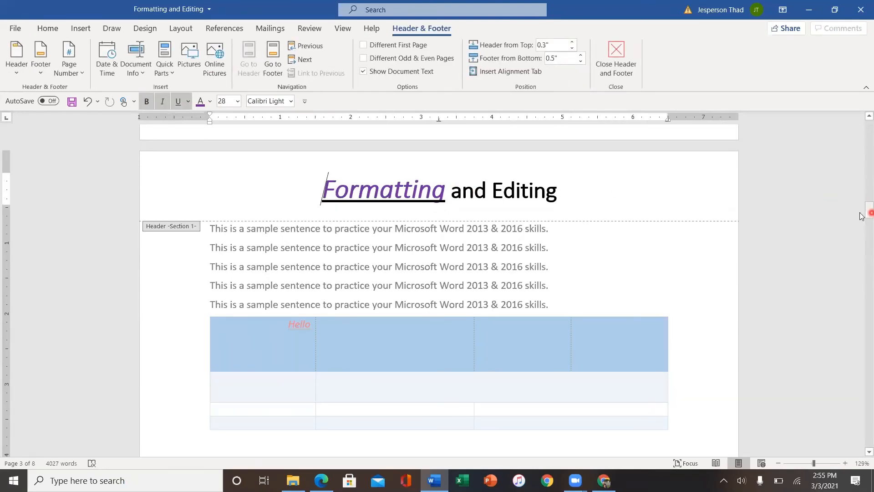
pyautogui.moveTo(870, 212); pyautogui.dragTo(861, 213)
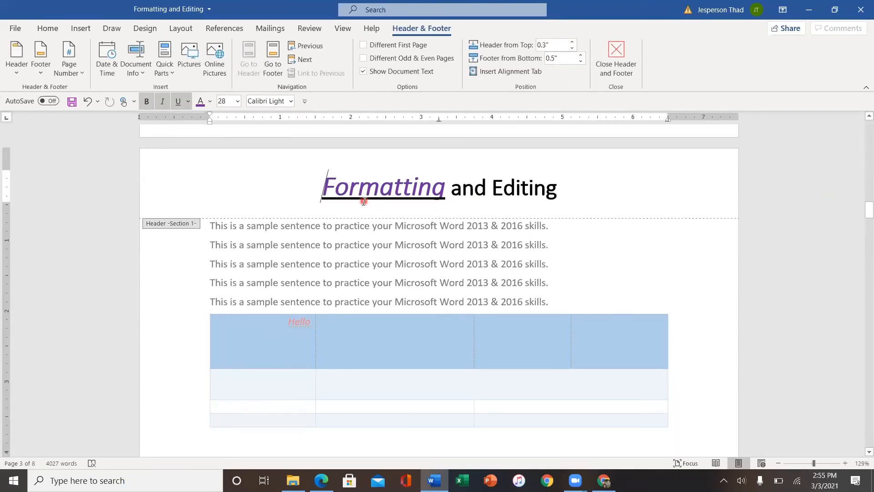
pyautogui.click(83, 73)
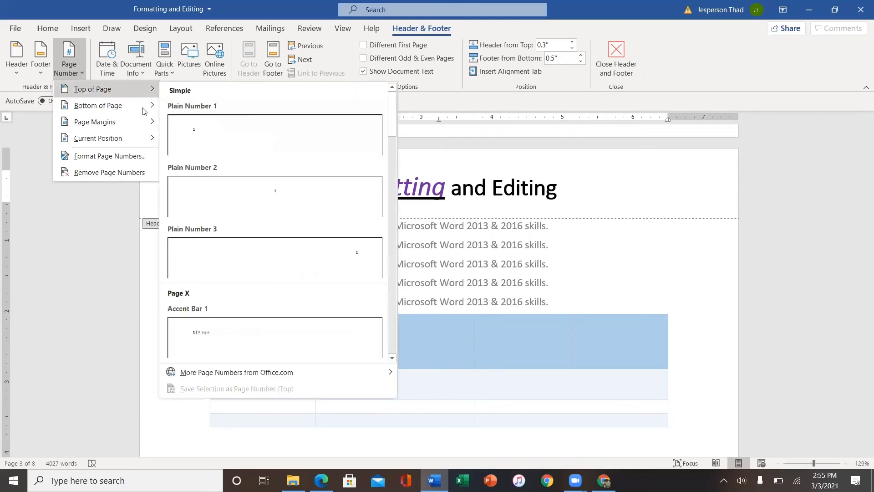
pyautogui.moveTo(147, 112)
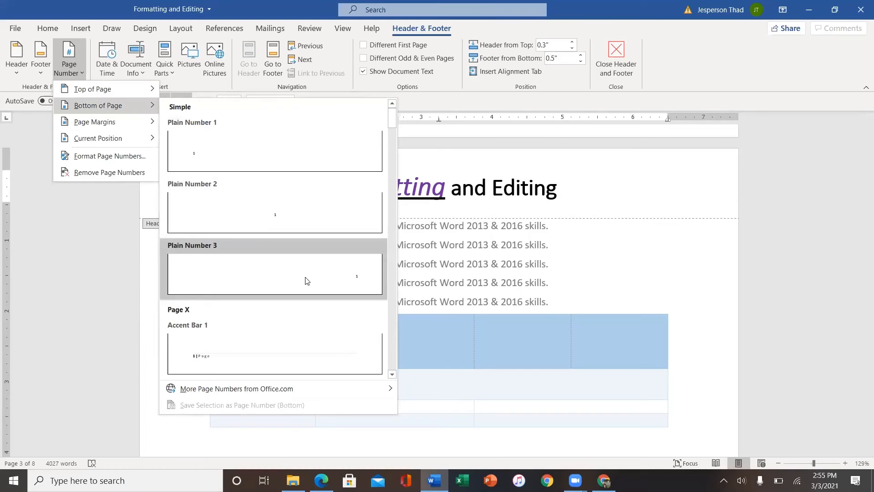
pyautogui.click(348, 287)
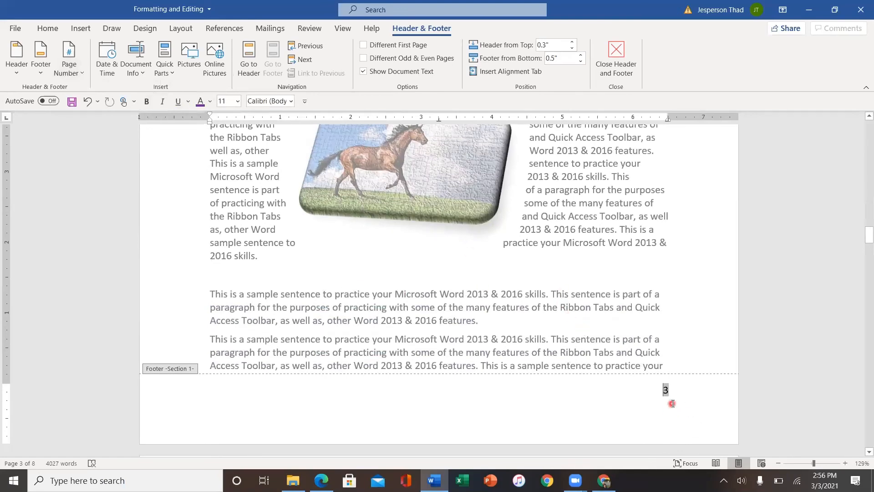
# Enter a first name on the blank footer line below the page number and leave the footer for the body text.
pyautogui.scroll(-3, 675, 401)
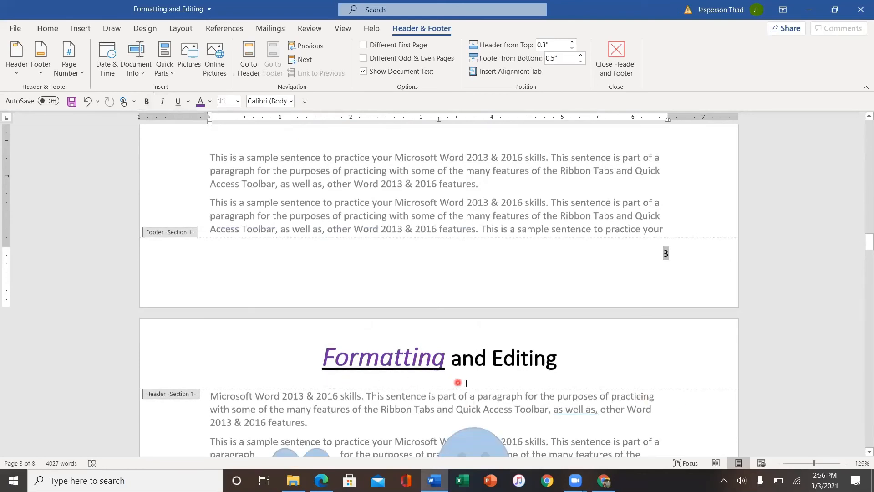
pyautogui.scroll(-1, 466, 382)
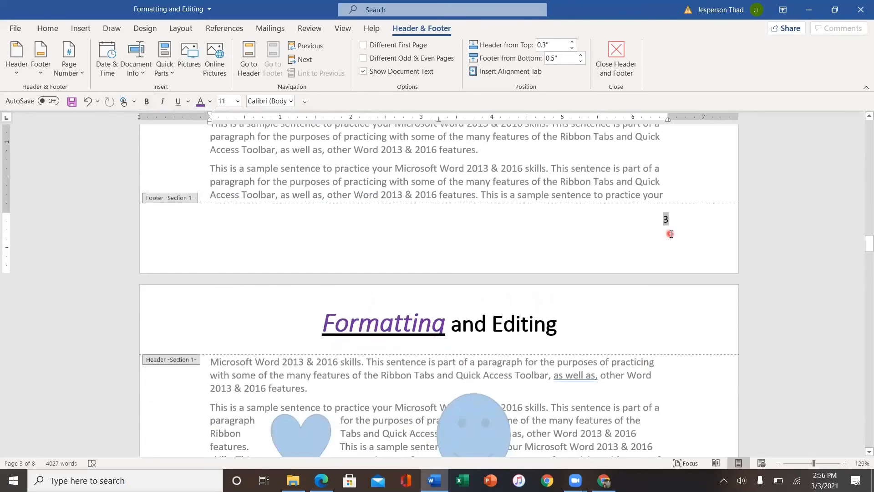
pyautogui.doubleClick(213, 230)
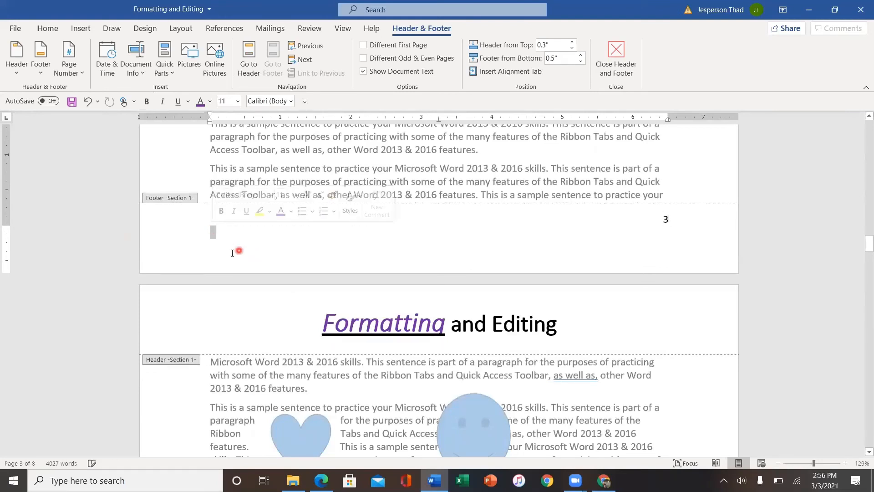
pyautogui.click(211, 237)
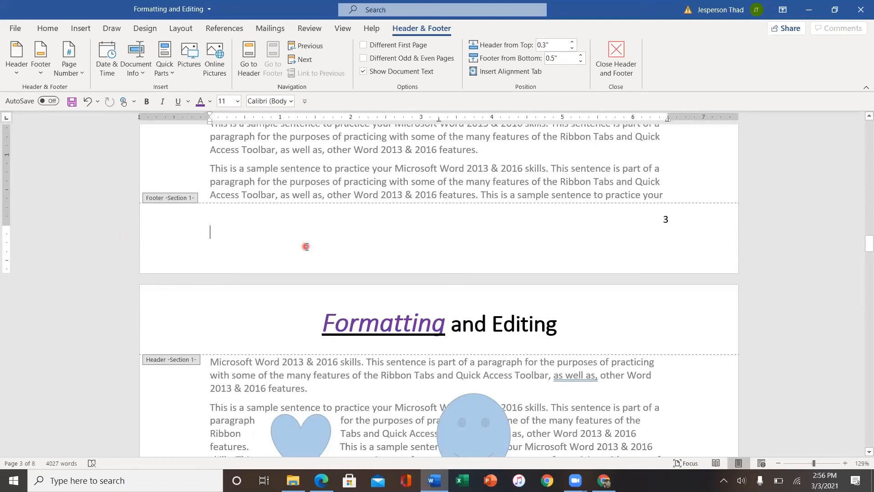
pyautogui.write('Fred')
pyautogui.doubleClick(533, 378)
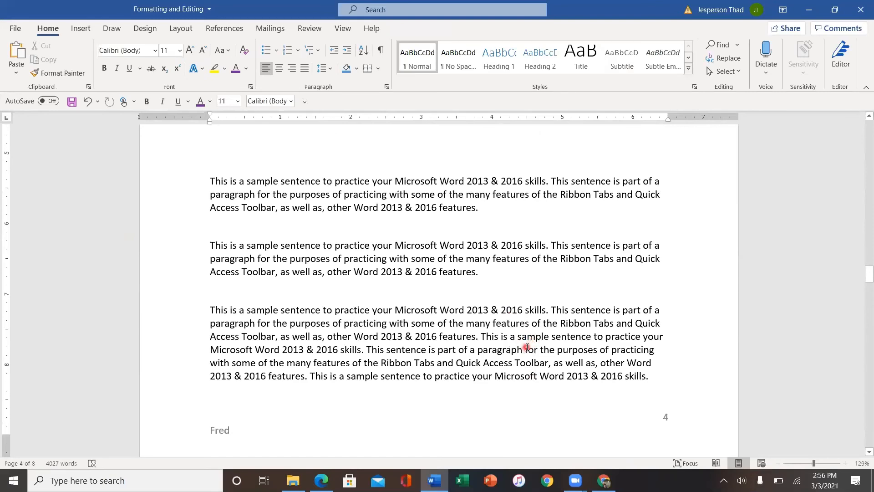
# Check the header, page number and footer name across the document's pages, including the first and last ones.
pyautogui.scroll(15, 525, 349)
pyautogui.scroll(2, 526, 347)
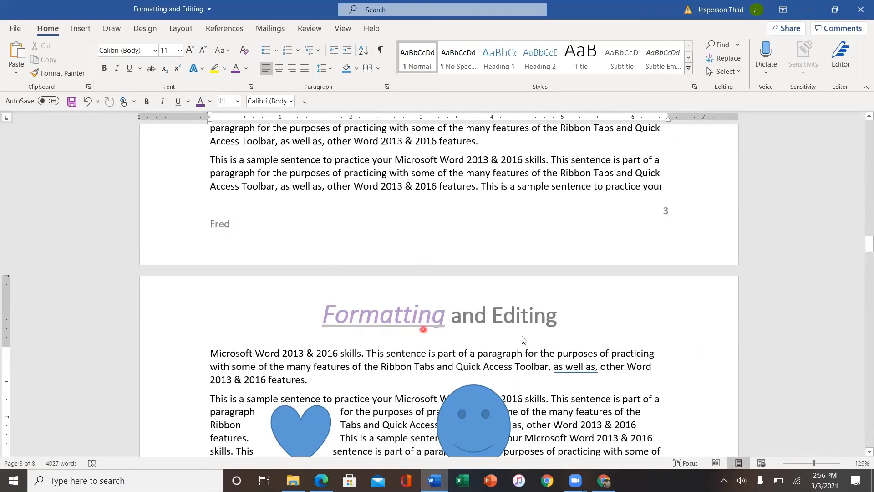
pyautogui.scroll(1, 528, 323)
pyautogui.scroll(20, 529, 323)
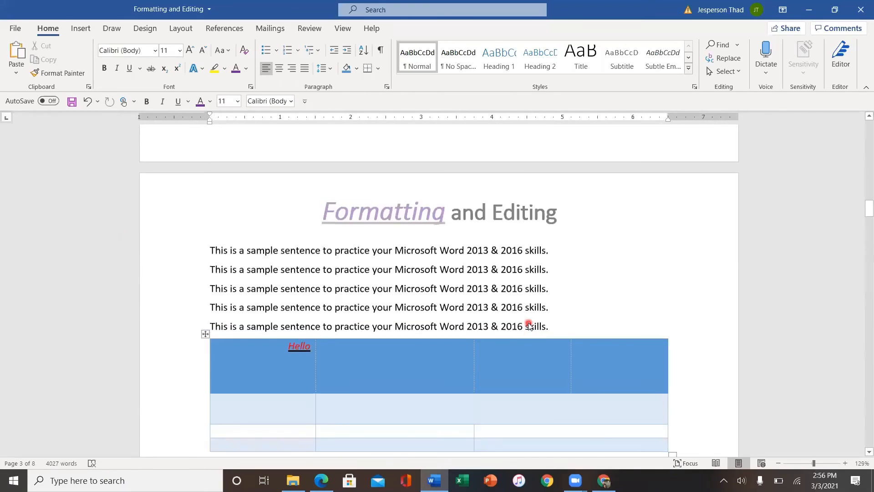
pyautogui.scroll(-3, 529, 323)
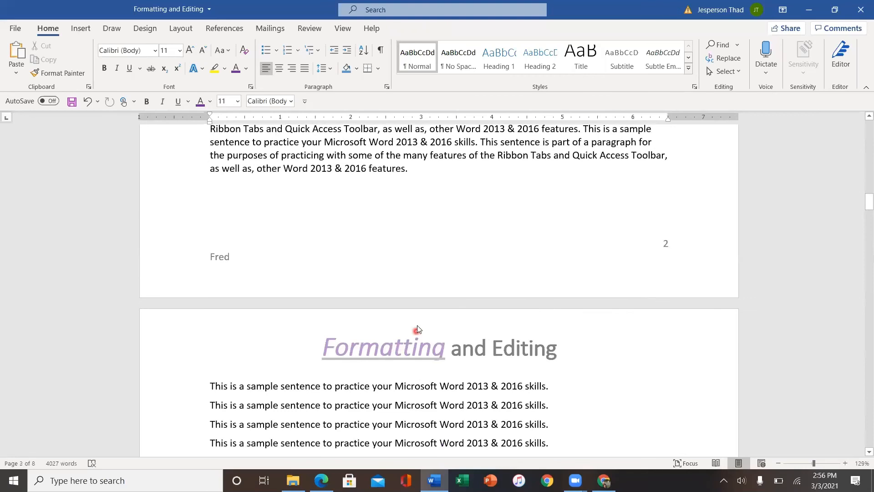
pyautogui.scroll(5, 533, 318)
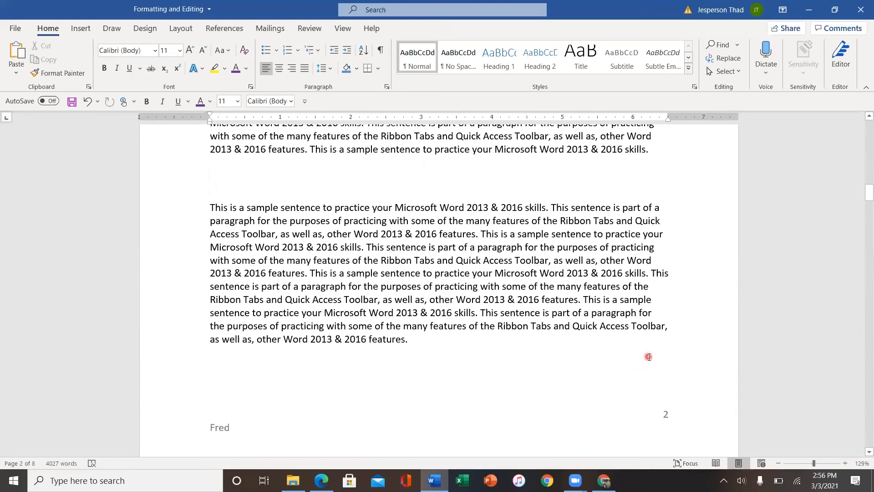
pyautogui.scroll(3, 649, 356)
pyautogui.scroll(6, 649, 356)
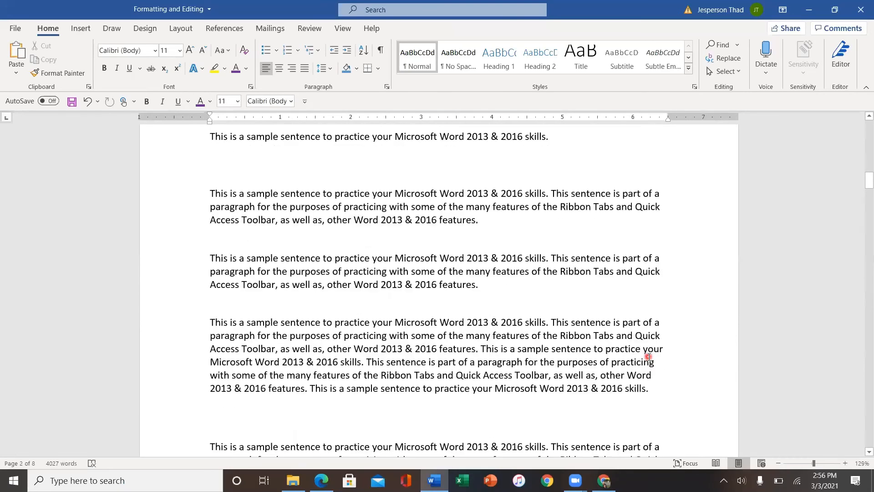
pyautogui.scroll(-5, 650, 360)
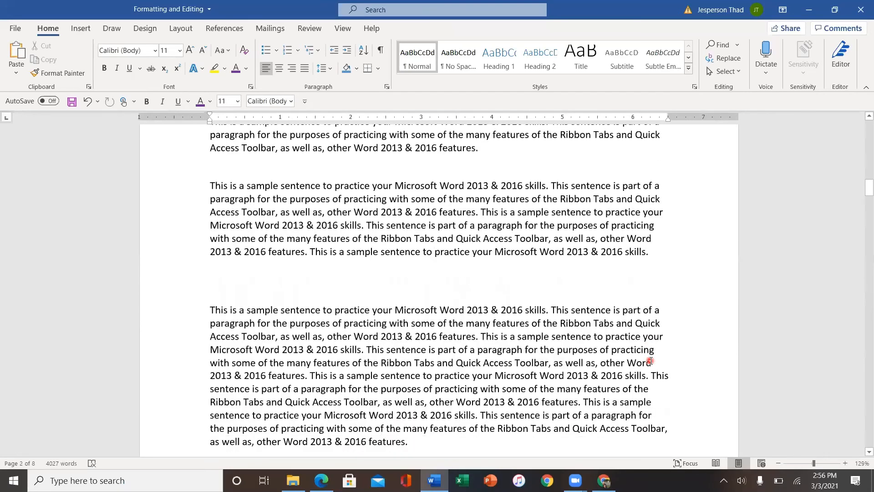
pyautogui.scroll(7, 650, 360)
pyautogui.scroll(9, 650, 360)
pyautogui.scroll(-3, 509, 298)
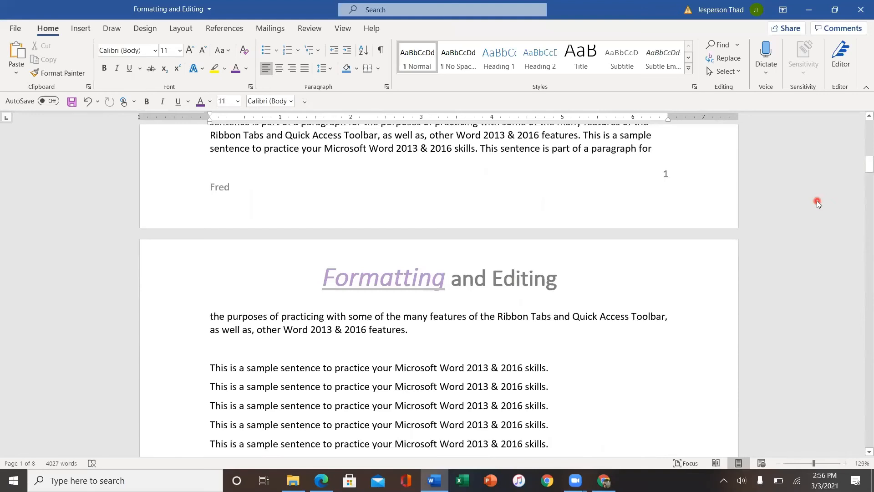
pyautogui.hotkey('ctrl', 'End')
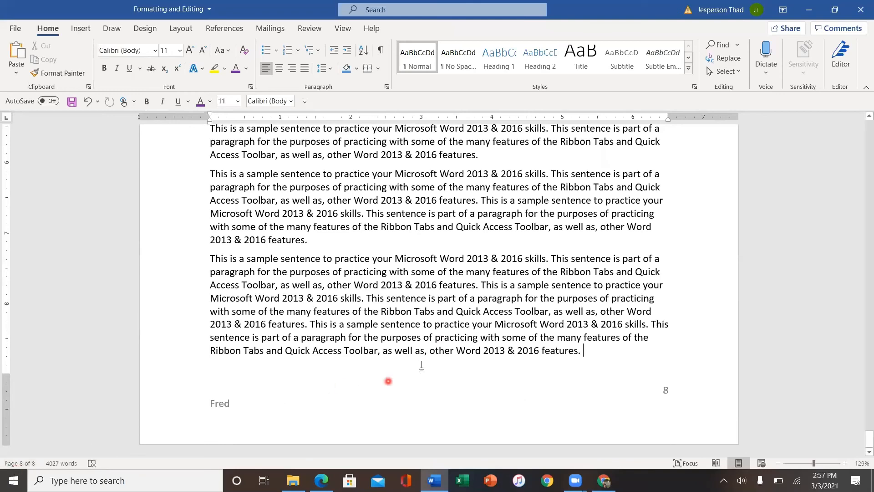
pyautogui.scroll(5, 440, 341)
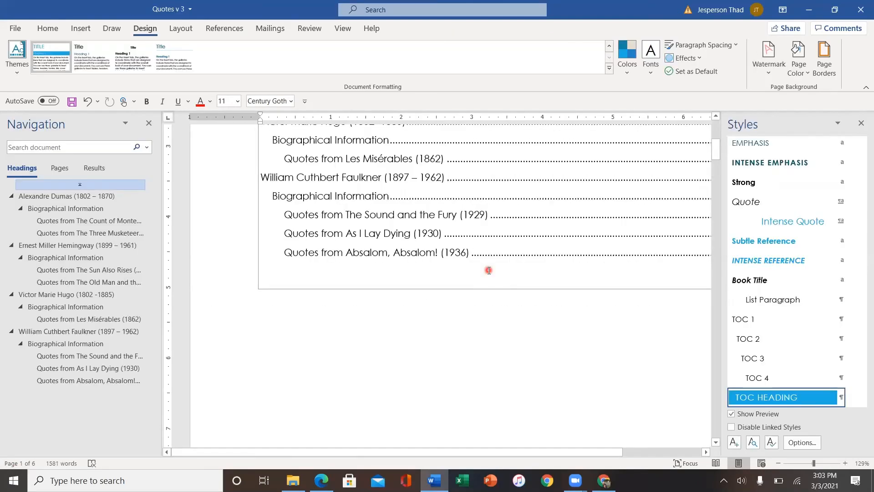